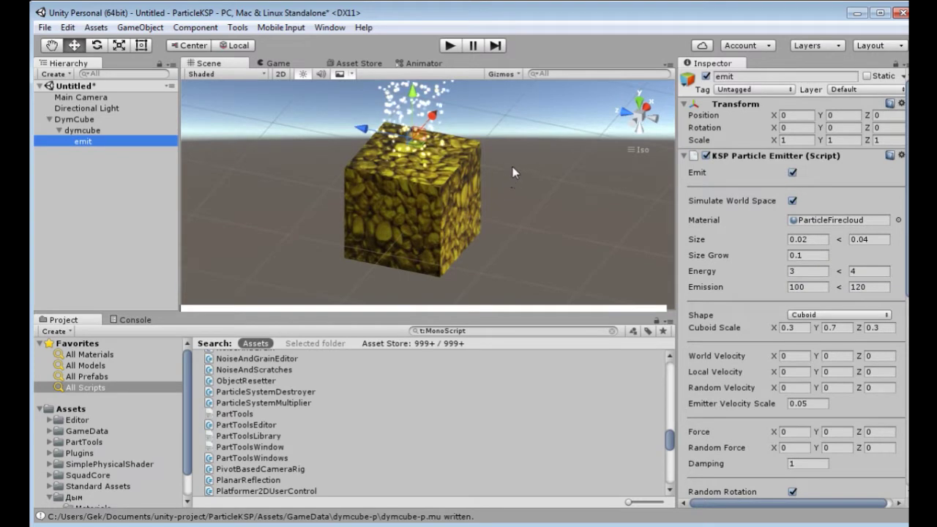
Examine the particle effect above the gold cube from several angles, with the emitter selected and deselected.
{"action": "left_click_drag", "start_coordinate": [518, 148], "coordinate": [538, 149], "text": "alt"}
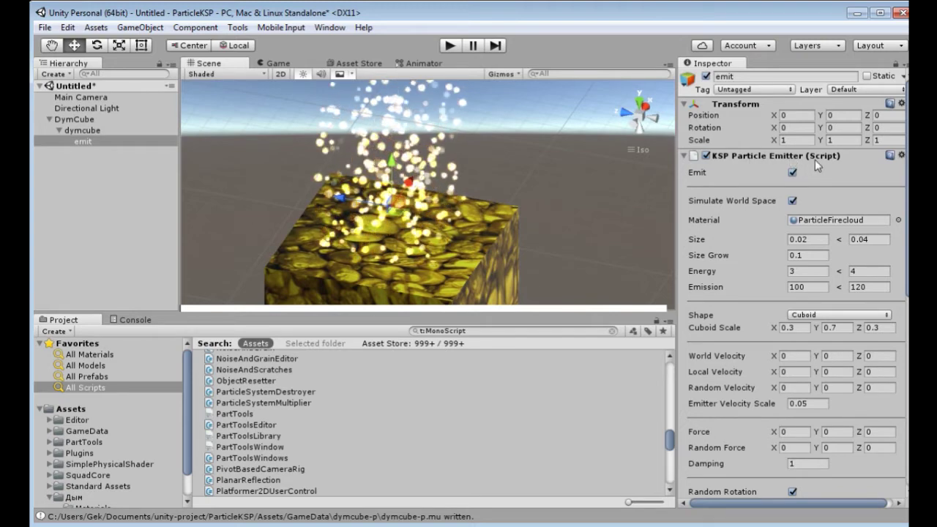
{"action": "left_click_drag", "start_coordinate": [564, 168], "coordinate": [530, 238], "text": "alt"}
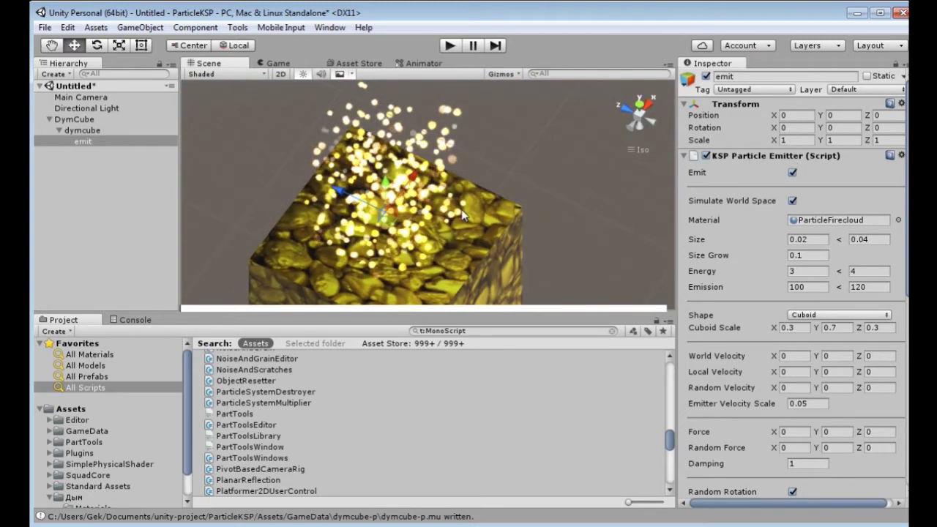
{"action": "scroll", "coordinate": [477, 184], "scroll_direction": "up", "scroll_amount": 2}
{"action": "mouse_move", "coordinate": [477, 183]}
{"action": "left_mouse_down", "text": "alt"}
{"action": "mouse_move", "coordinate": [491, 152]}
{"action": "mouse_move", "coordinate": [498, 178]}
{"action": "mouse_move", "coordinate": [474, 220]}
{"action": "mouse_move", "coordinate": [483, 192]}
{"action": "left_mouse_up", "text": "alt"}
{"action": "scroll", "coordinate": [505, 187], "scroll_direction": "down", "scroll_amount": 2}
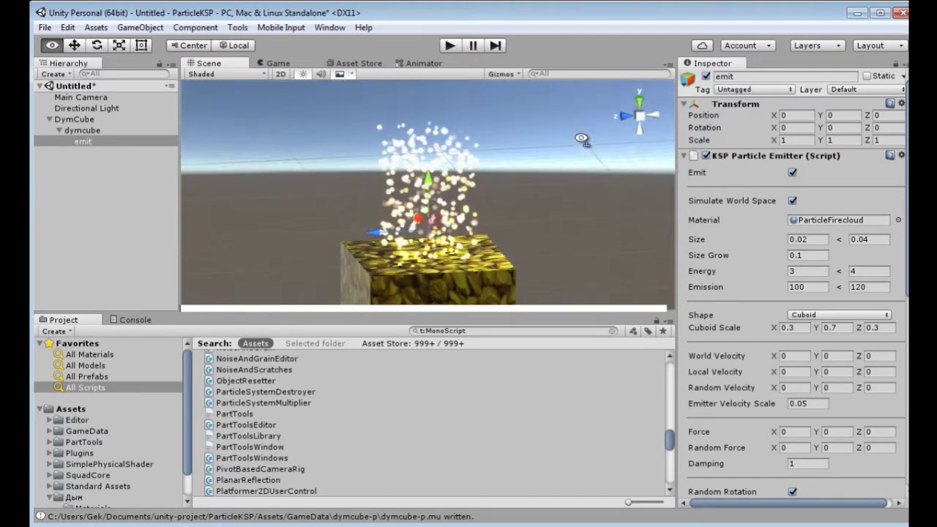
{"action": "left_click_drag", "start_coordinate": [328, 187], "coordinate": [197, 145], "text": "alt"}
{"action": "left_click", "coordinate": [90, 118]}
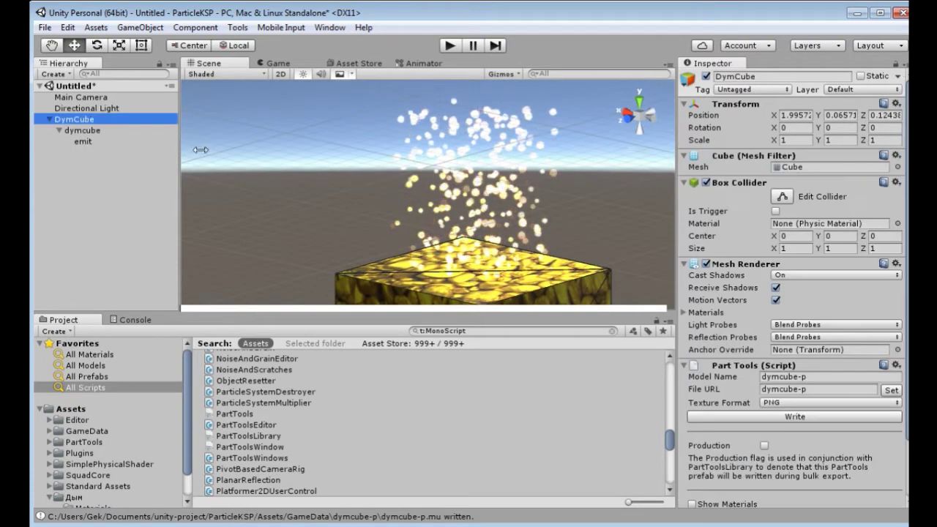
{"action": "left_click", "coordinate": [461, 217]}
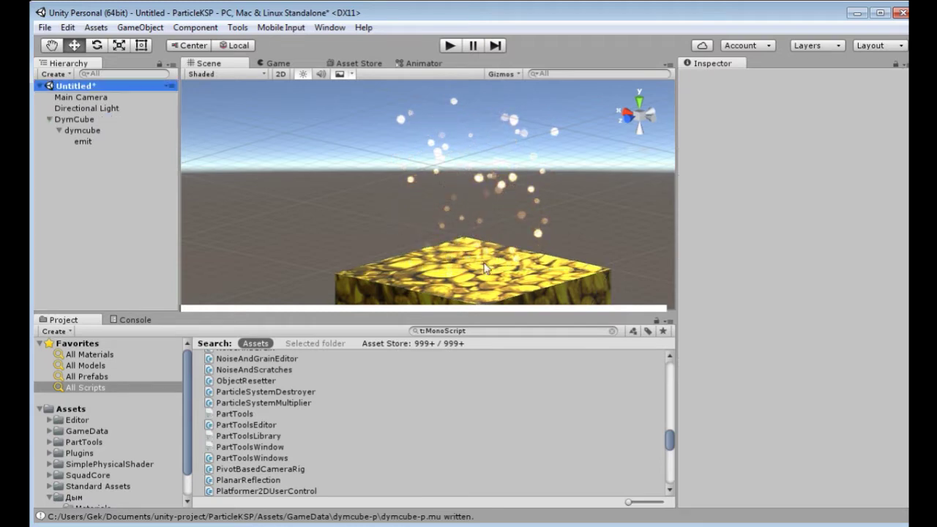
Assign the ParticleSmokeMobile material to the emit object's KSP Particle Emitter.
{"action": "left_click", "coordinate": [85, 142]}
{"action": "left_click_drag", "start_coordinate": [410, 219], "coordinate": [479, 199], "text": "alt"}
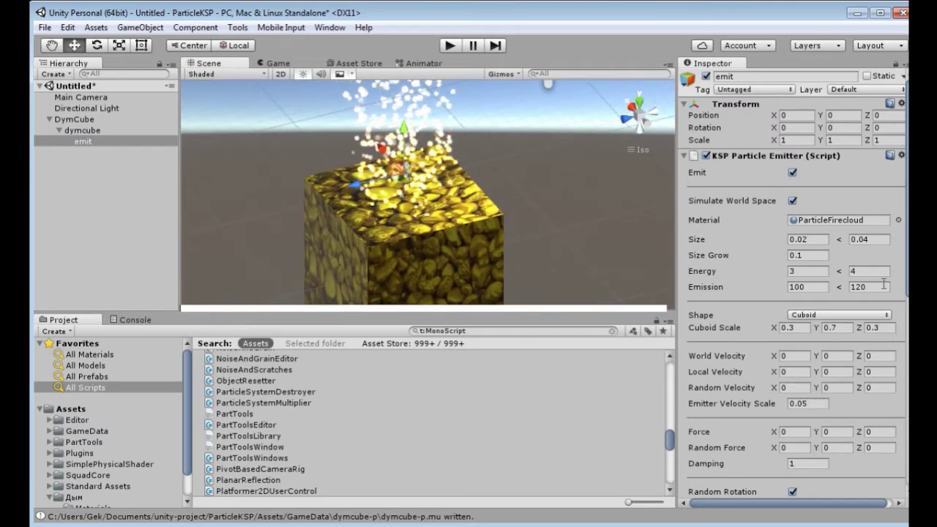
{"action": "left_click", "coordinate": [898, 220]}
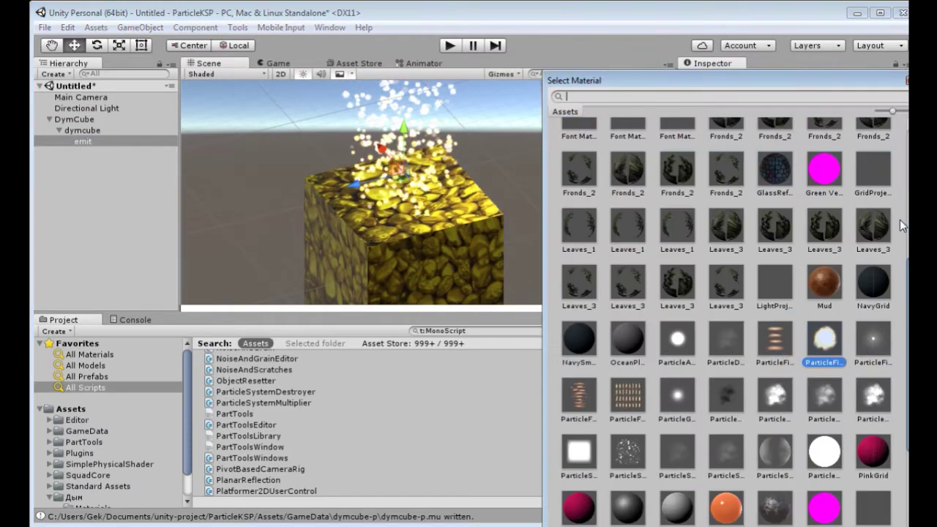
{"action": "left_click", "coordinate": [775, 396]}
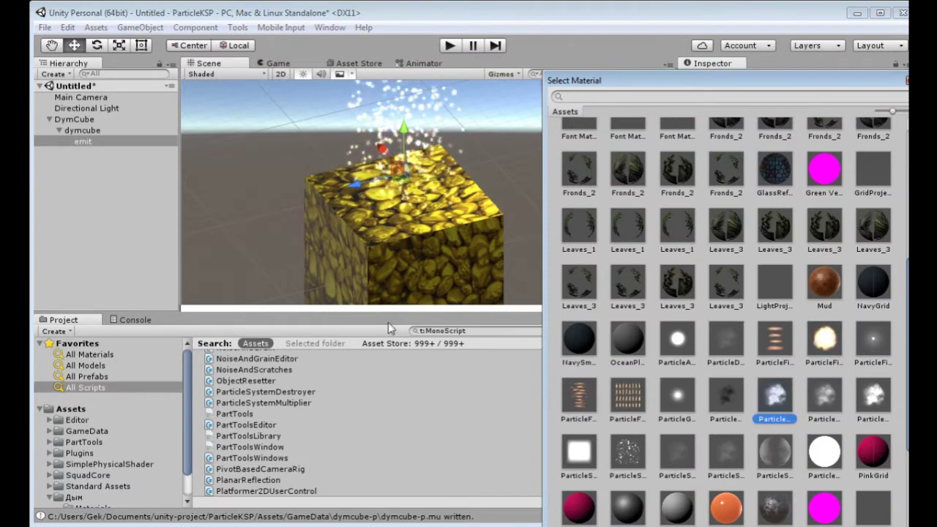
{"action": "left_click", "coordinate": [84, 242]}
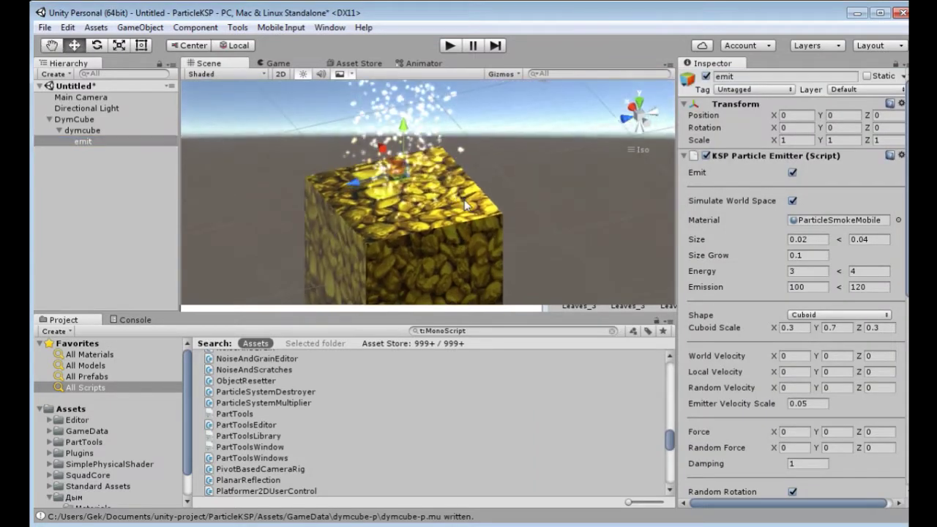
{"action": "middle_click_drag", "start_coordinate": [464, 214], "coordinate": [470, 221]}
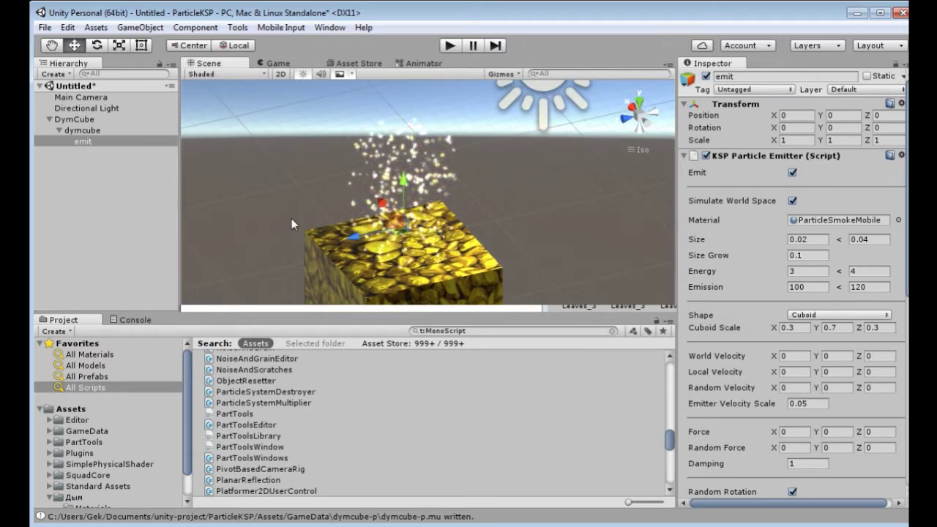
Move the dymcube object out of its DymCube parent to the scene's root level and delete the DymCube object.
{"action": "left_click", "coordinate": [60, 120]}
{"action": "left_click", "coordinate": [49, 120]}
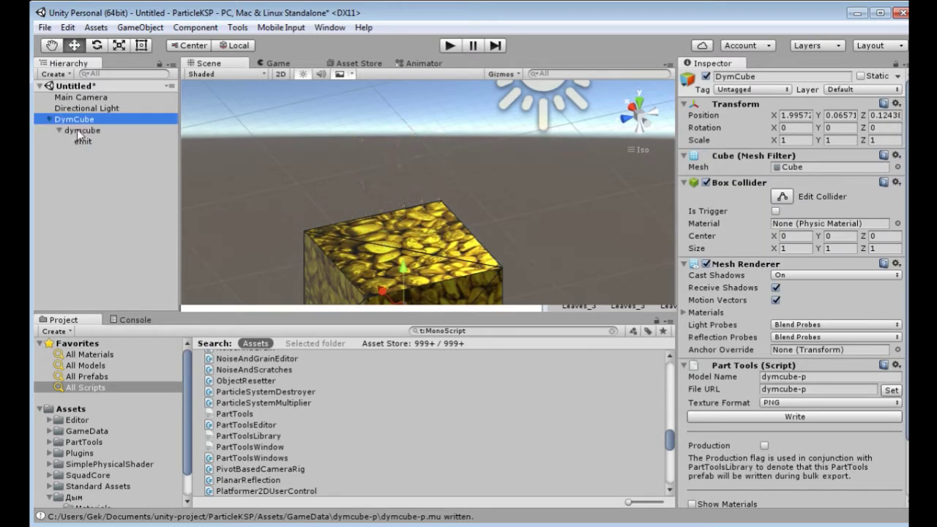
{"action": "left_click", "coordinate": [73, 132]}
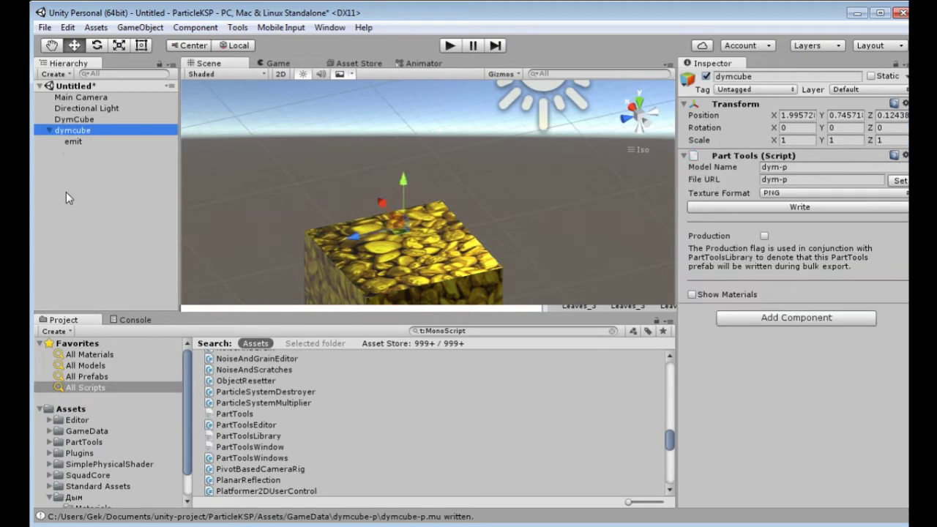
{"action": "left_click", "coordinate": [79, 119]}
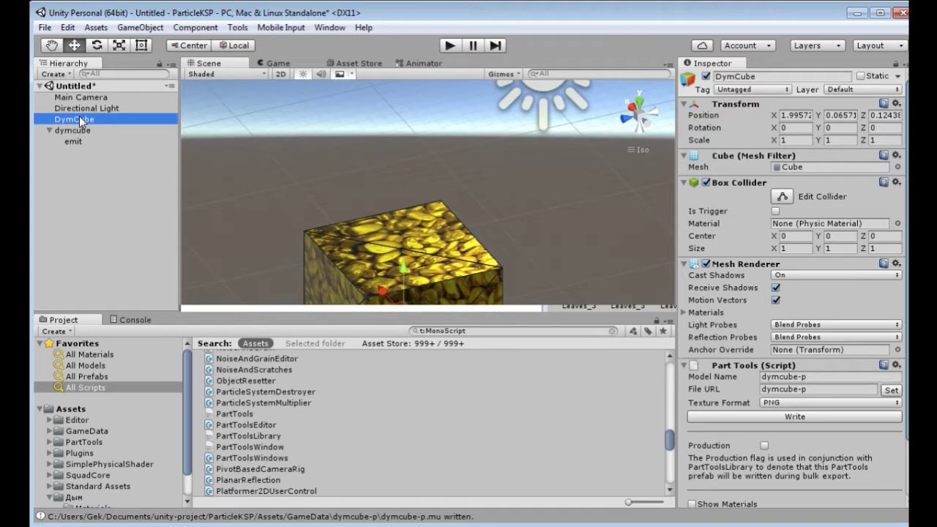
{"action": "key", "text": "Delete"}
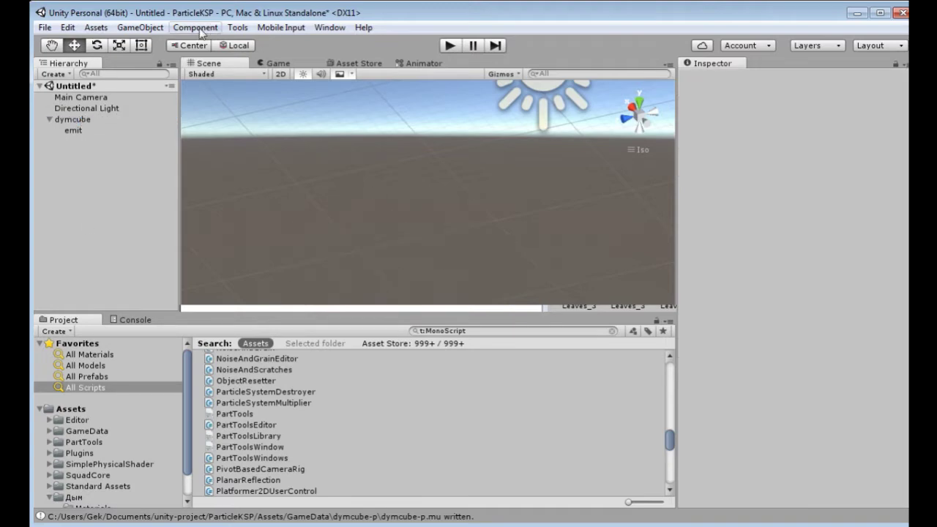
Create a new 3D cube in the scene and view it from several angles.
{"action": "left_click", "coordinate": [140, 27]}
{"action": "mouse_move", "coordinate": [173, 76]}
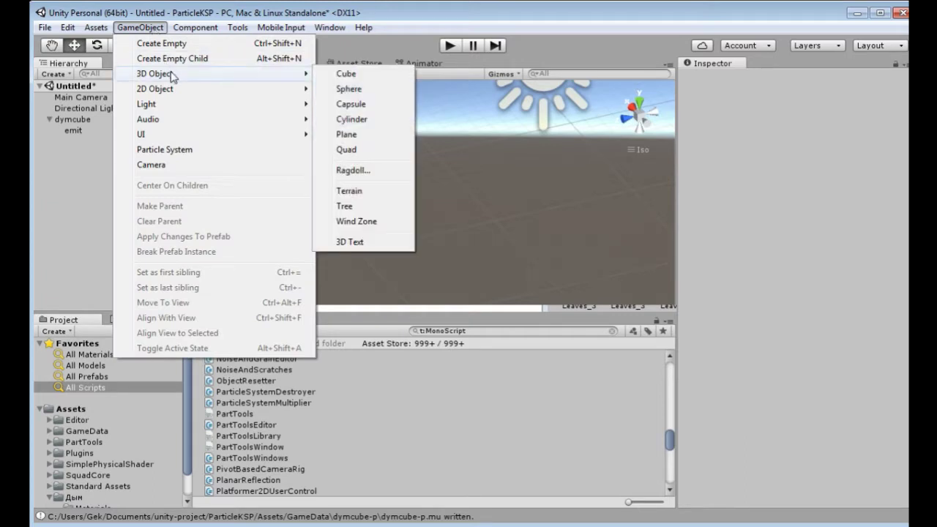
{"action": "left_click", "coordinate": [382, 77]}
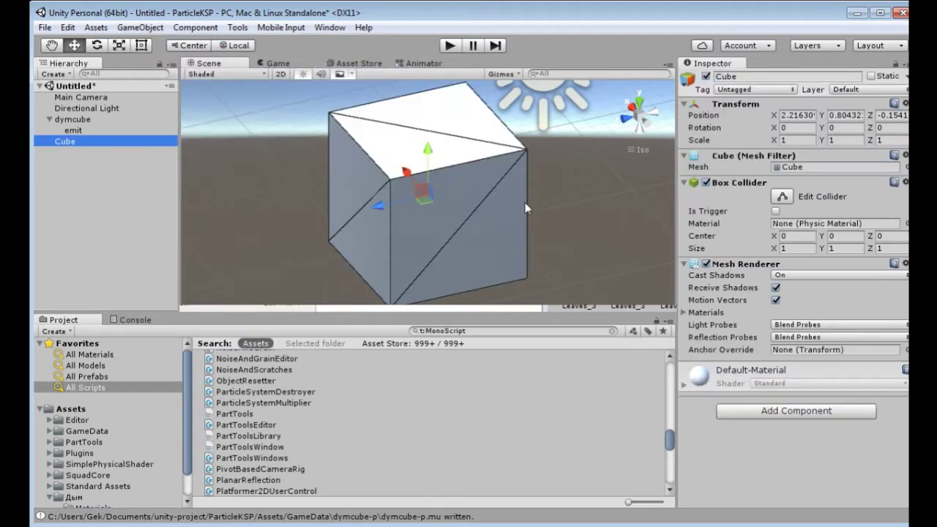
{"action": "left_click_drag", "start_coordinate": [519, 193], "coordinate": [508, 222], "text": "alt"}
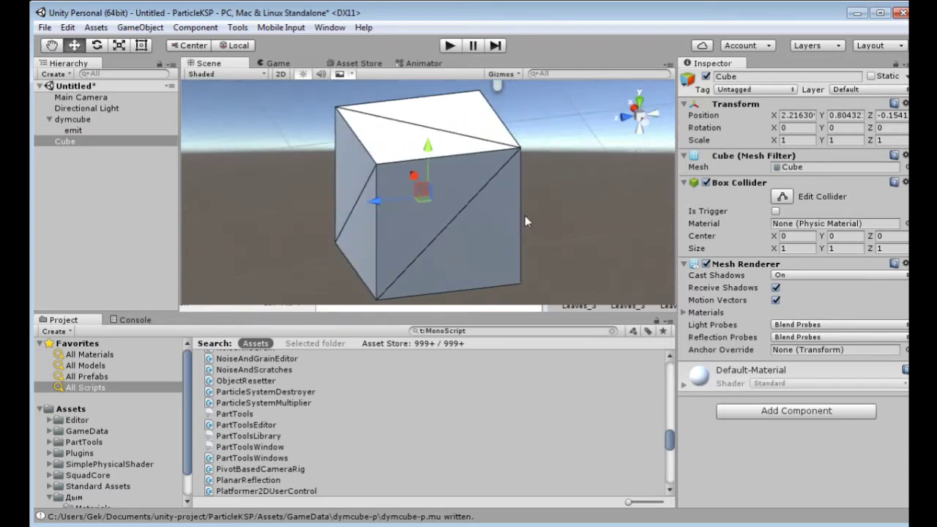
{"action": "scroll", "coordinate": [545, 203], "scroll_direction": "up", "scroll_amount": 2}
{"action": "scroll", "coordinate": [547, 208], "scroll_direction": "down", "scroll_amount": 5}
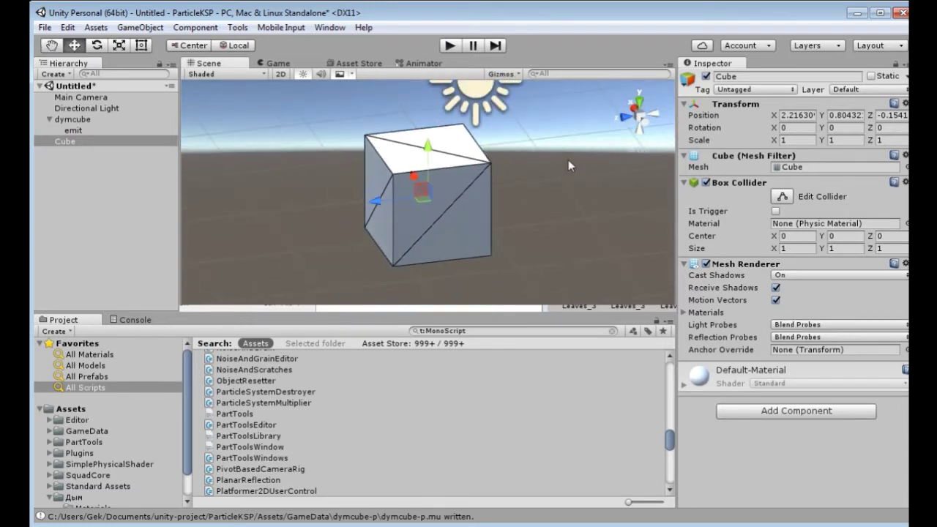
{"action": "left_click_drag", "start_coordinate": [580, 226], "coordinate": [487, 196], "text": "alt"}
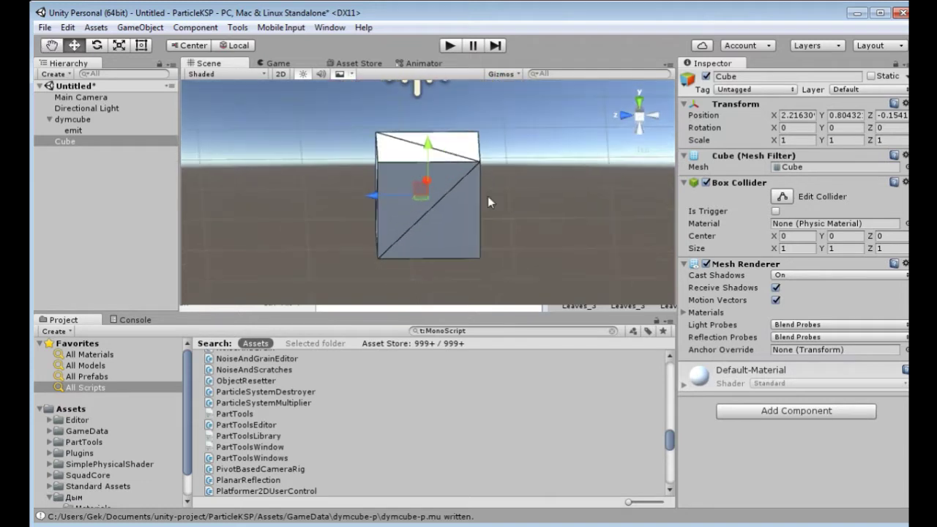
{"action": "left_click_drag", "start_coordinate": [543, 175], "coordinate": [432, 223], "text": "alt"}
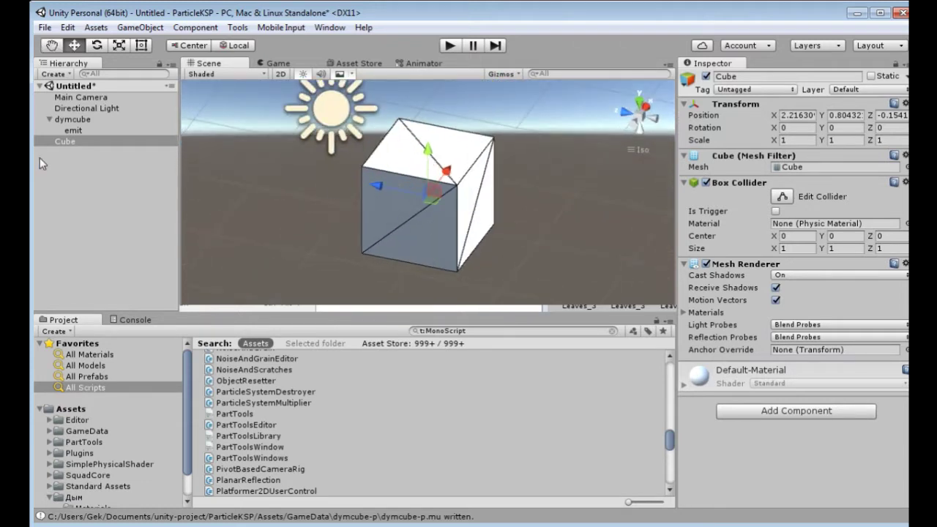
Rename the new Cube object as DymCube.
{"action": "right_click", "coordinate": [87, 144]}
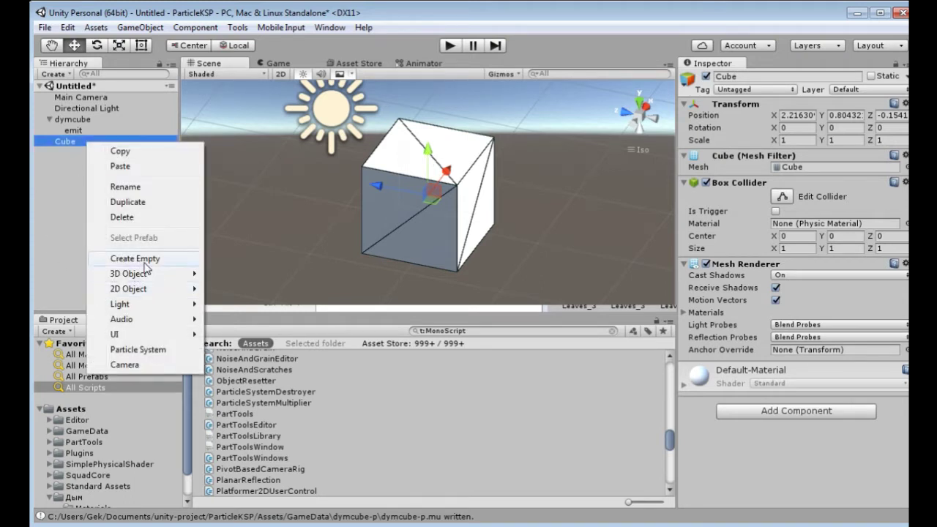
{"action": "left_click", "coordinate": [125, 188]}
{"action": "key", "text": "End"}
{"action": "type", "text": "Dym"}
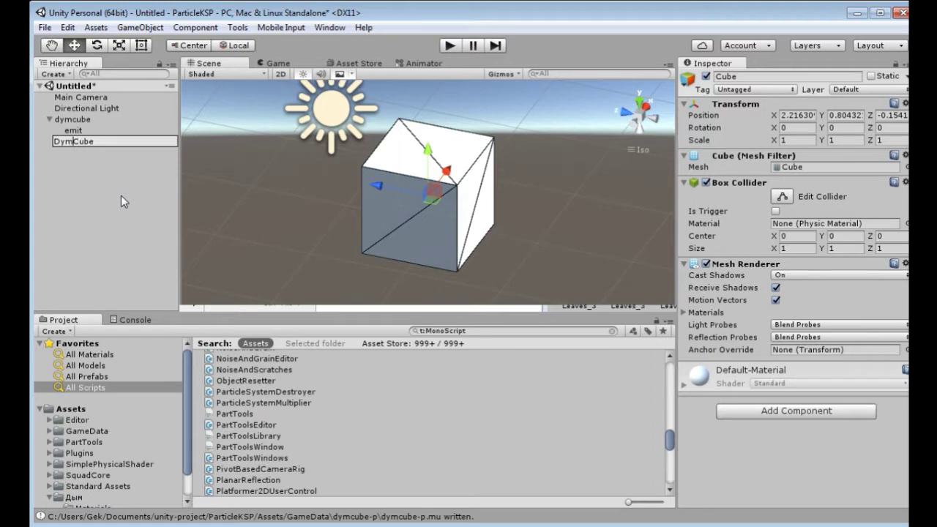
{"action": "left_click", "coordinate": [121, 195]}
Apply the gold stone material Драг_камень_золото from the project's materials to DymCube.
{"action": "left_click", "coordinate": [90, 141]}
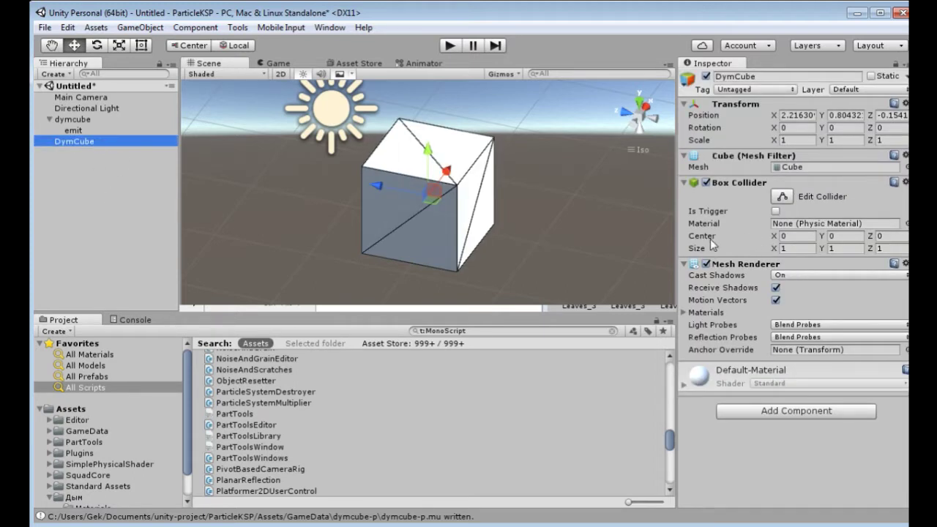
{"action": "left_click", "coordinate": [107, 353]}
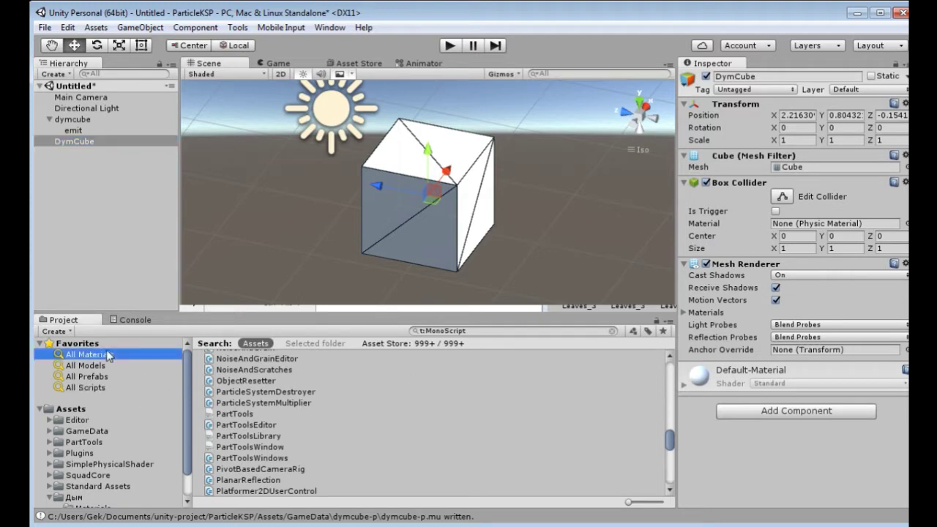
{"action": "left_click_drag", "start_coordinate": [526, 409], "coordinate": [436, 224]}
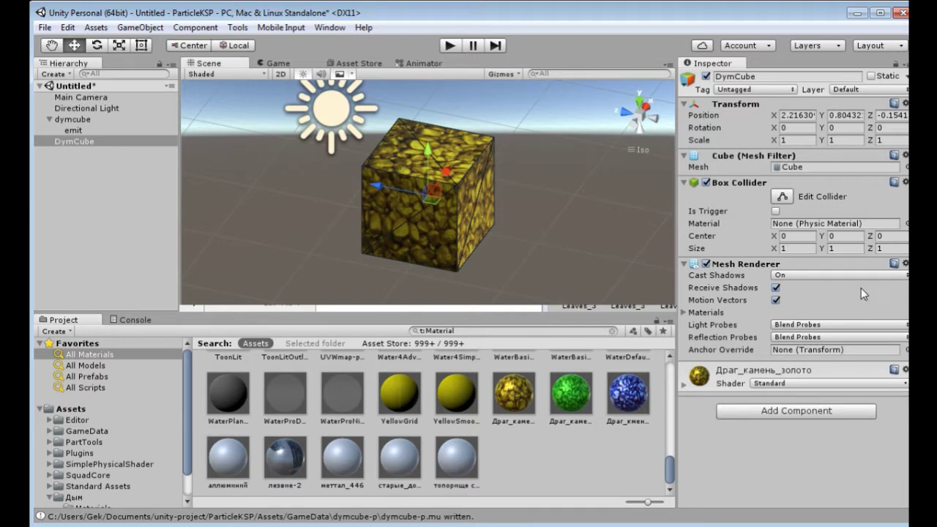
Expand the gold stone material's settings and change its shader to KSP/Diffuse.
{"action": "left_click", "coordinate": [685, 387]}
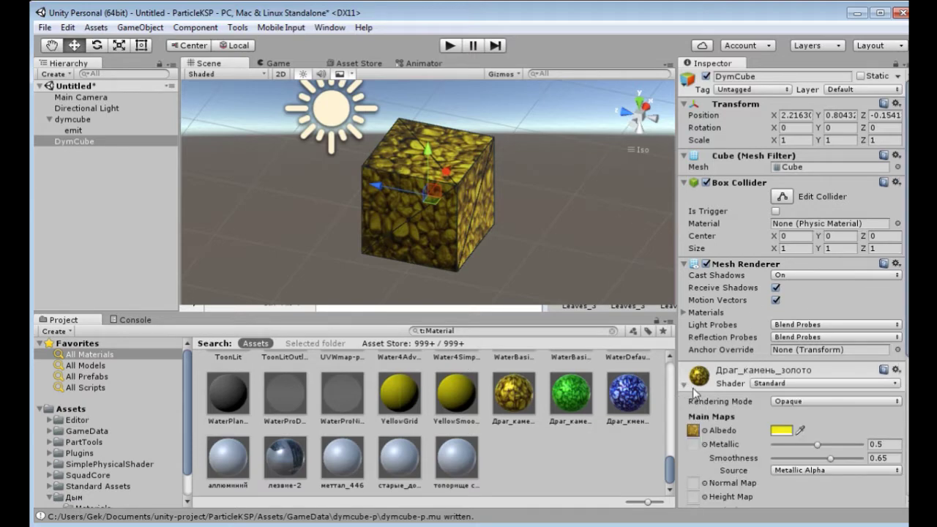
{"action": "left_click", "coordinate": [780, 383]}
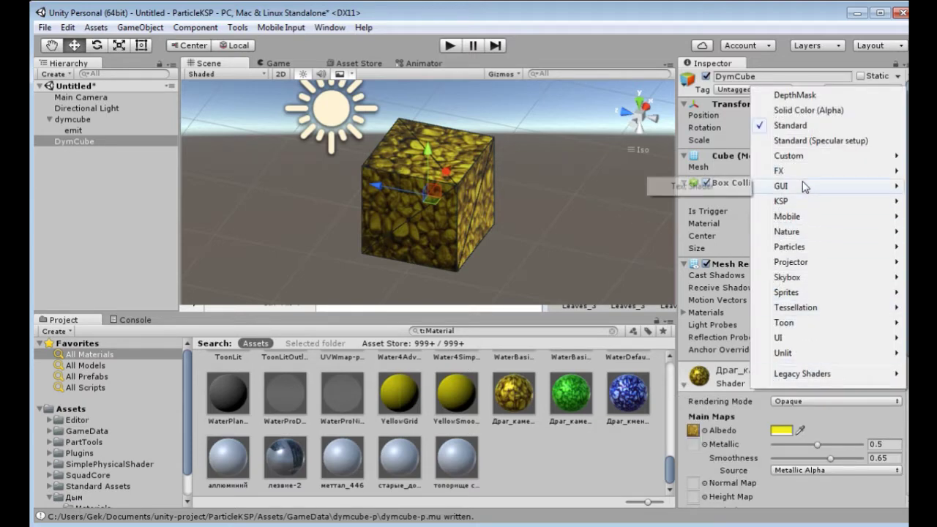
{"action": "mouse_move", "coordinate": [813, 204]}
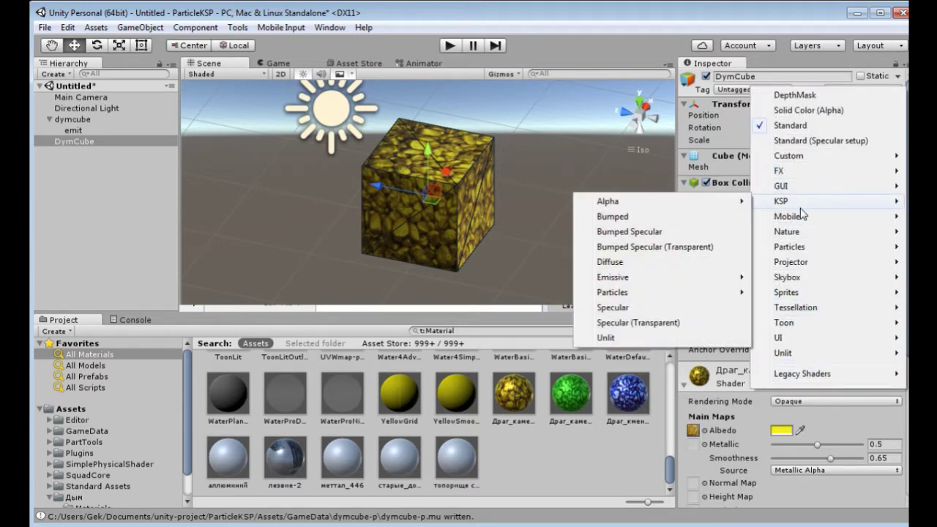
{"action": "left_click", "coordinate": [639, 264]}
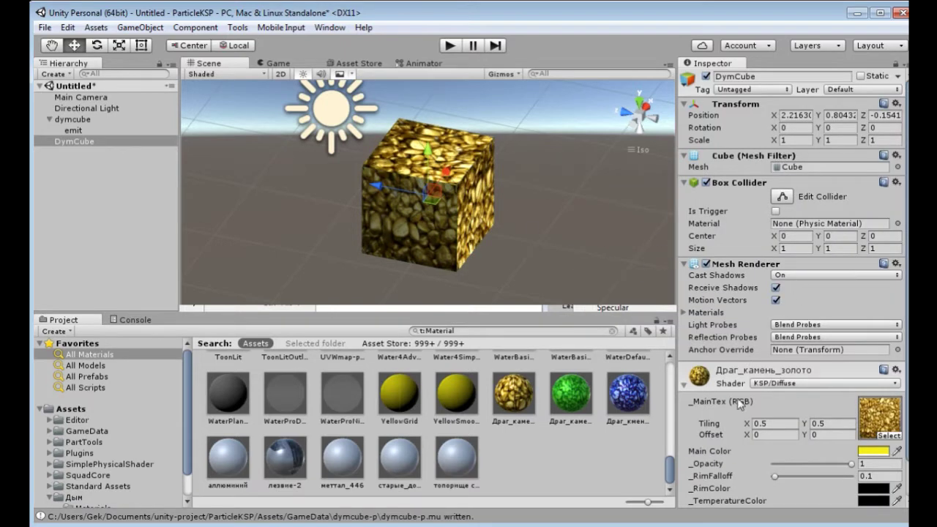
{"action": "left_click_drag", "start_coordinate": [546, 213], "coordinate": [344, 121], "text": "alt"}
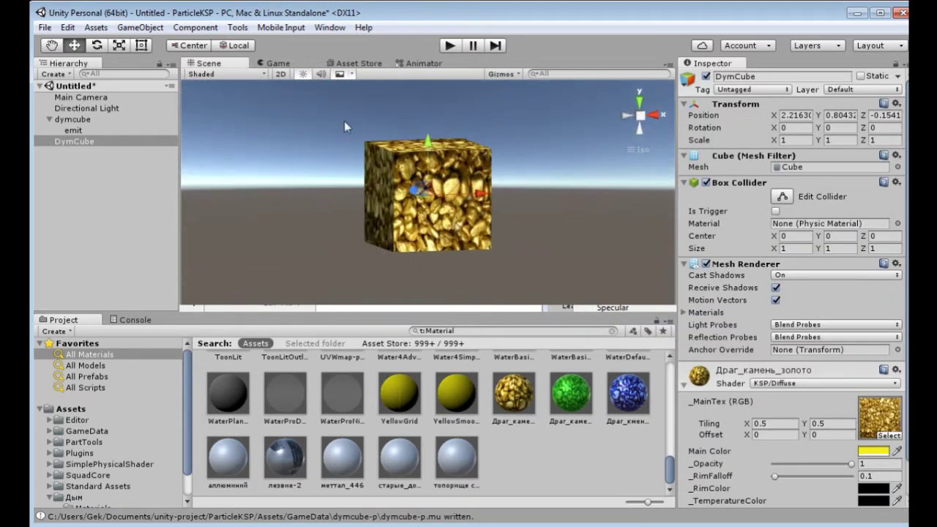
Set the gold stone material's main texture tiling to 1 in X and 1 in Y.
{"action": "left_click", "coordinate": [774, 423]}
{"action": "type", "text": "1"}
{"action": "key", "text": "Tab"}
{"action": "type", "text": "1"}
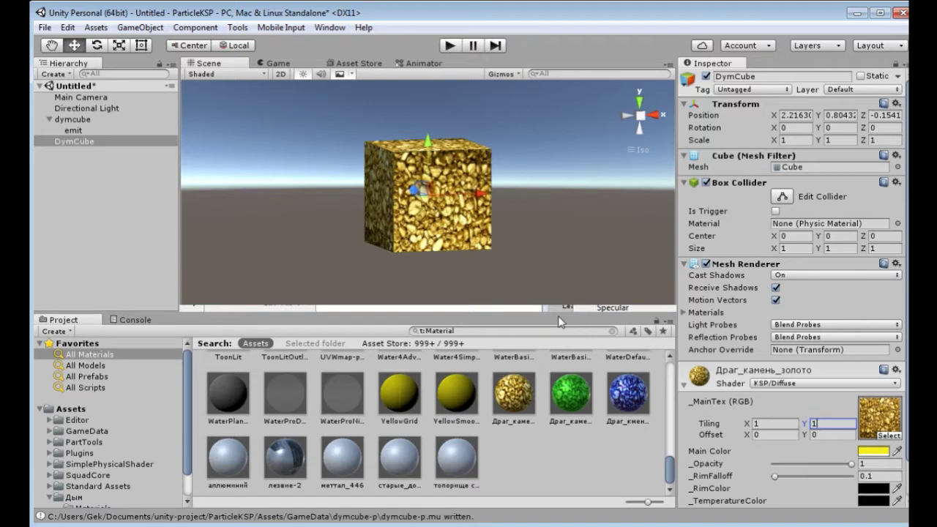
Try a main texture tiling of 5 in X and 5 in Y on the gold stone material.
{"action": "left_click", "coordinate": [763, 425]}
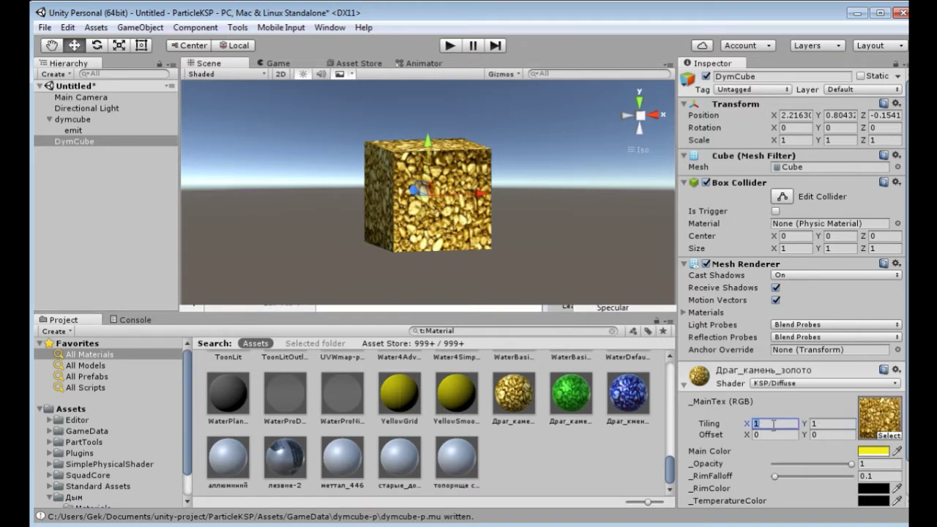
{"action": "type", "text": "5"}
{"action": "key", "text": "Tab"}
{"action": "type", "text": "5"}
{"action": "key", "text": "Tab"}
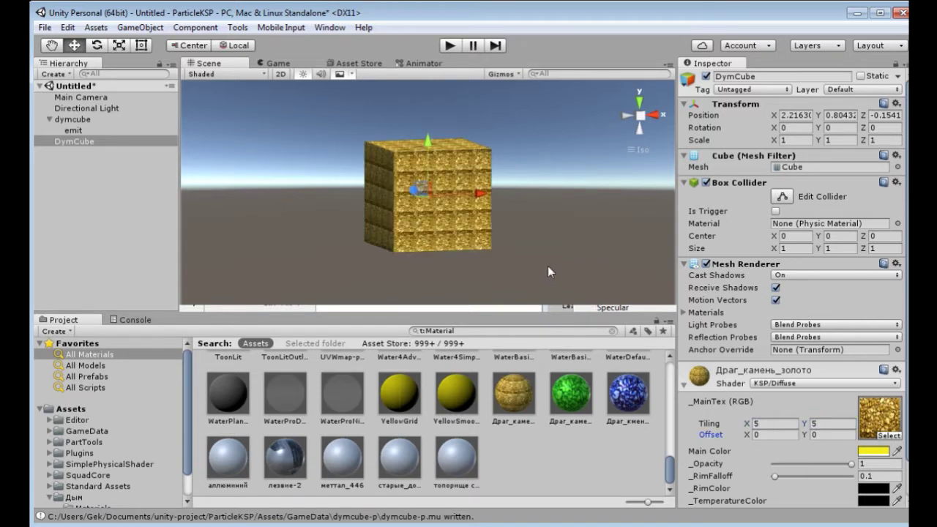
Return the gold stone texture's tiling to 1 in both X and Y and view the cube.
{"action": "left_click", "coordinate": [779, 424]}
{"action": "type", "text": "1"}
{"action": "key", "text": "Tab"}
{"action": "type", "text": "1"}
{"action": "key", "text": "Tab"}
{"action": "left_click_drag", "start_coordinate": [585, 217], "coordinate": [563, 219], "text": "alt"}
Set the gold stone material's main texture tiling to 0.5 in X and 0.5 in Y.
{"action": "left_click", "coordinate": [780, 424]}
{"action": "type", "text": "0."}
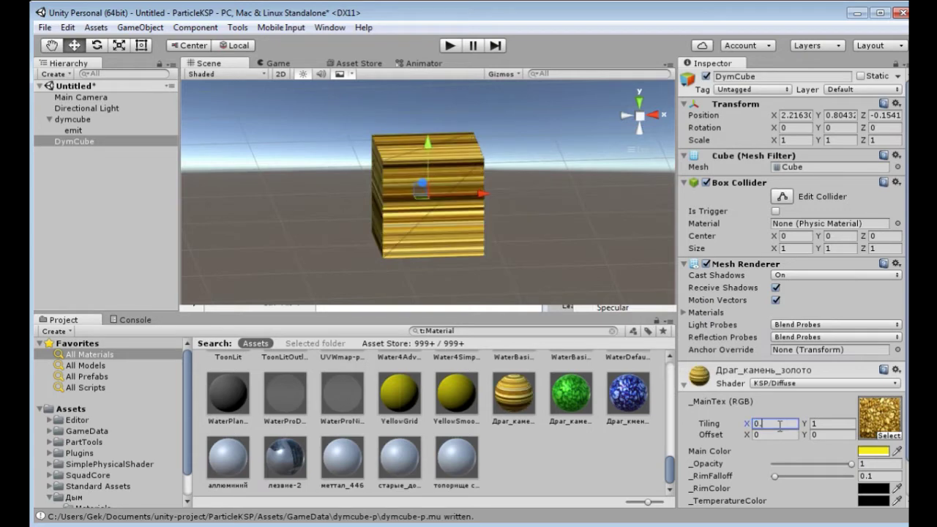
{"action": "type", "text": "5"}
{"action": "key", "text": "Tab"}
{"action": "type", "text": "0.5"}
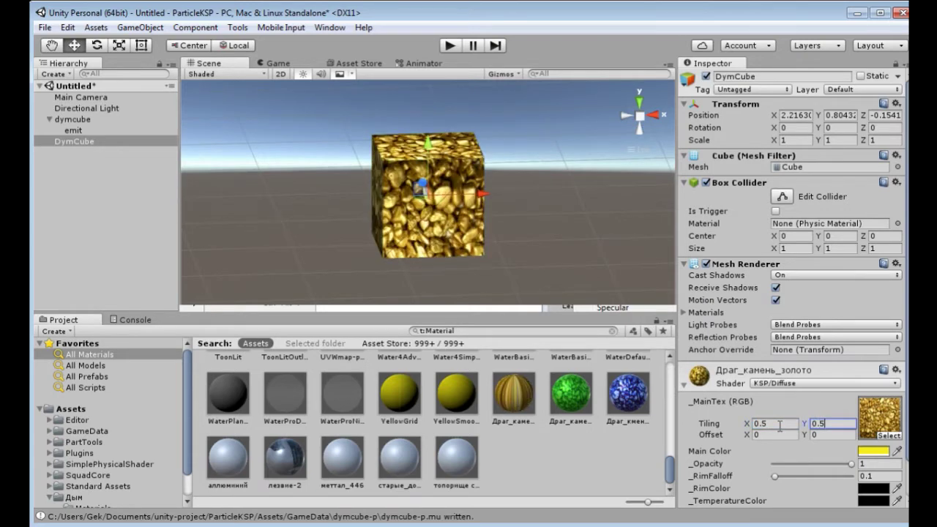
Inspect the gold texture on the cube up close and from several sides, and collapse the gold material's settings.
{"action": "key", "text": "Tab"}
{"action": "left_click_drag", "start_coordinate": [598, 278], "coordinate": [551, 184], "text": "alt"}
{"action": "scroll", "coordinate": [535, 218], "scroll_direction": "up", "scroll_amount": 1}
{"action": "scroll", "coordinate": [535, 224], "scroll_direction": "up", "scroll_amount": 2}
{"action": "left_click_drag", "start_coordinate": [535, 224], "coordinate": [583, 193], "text": "alt"}
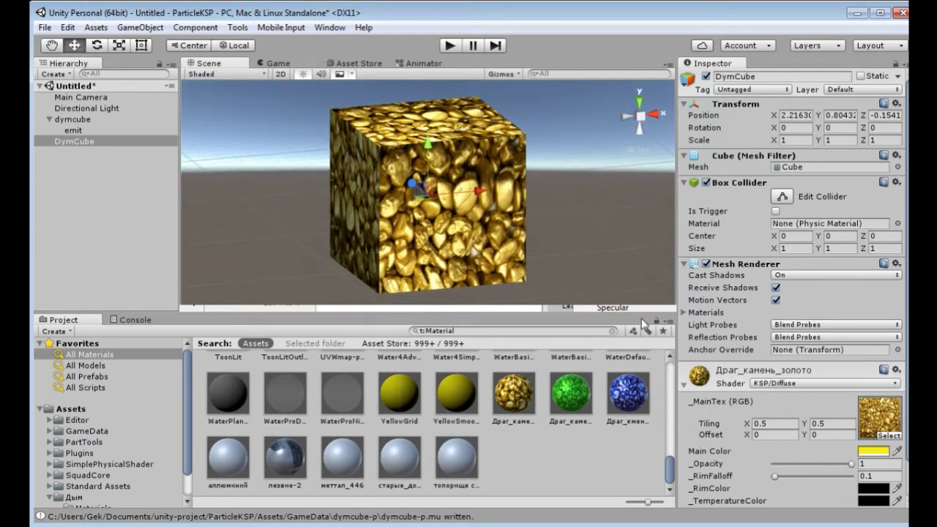
{"action": "scroll", "coordinate": [492, 228], "scroll_direction": "down", "scroll_amount": 2}
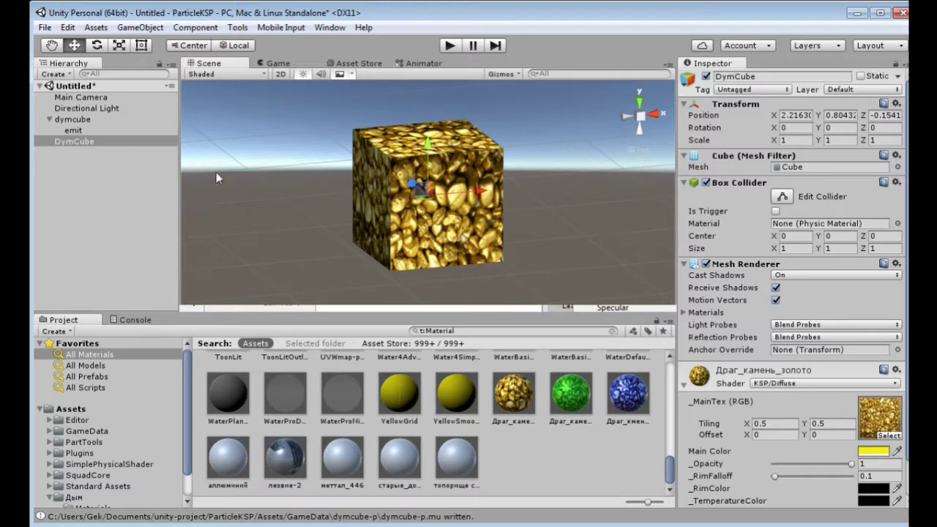
{"action": "left_click", "coordinate": [686, 384]}
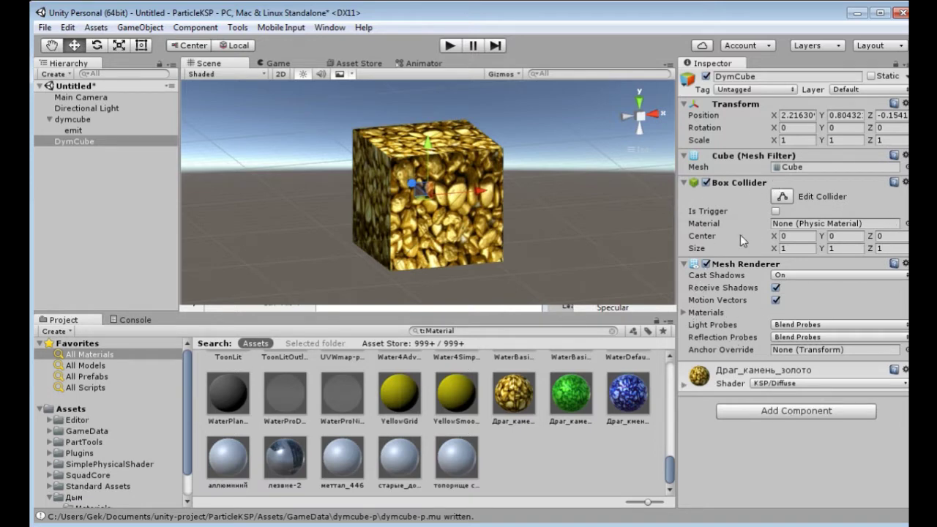
{"action": "left_click", "coordinate": [707, 264]}
{"action": "left_click", "coordinate": [706, 263]}
Find the PartTools script among the project's scripts and attach it to the DymCube object.
{"action": "left_click", "coordinate": [102, 387]}
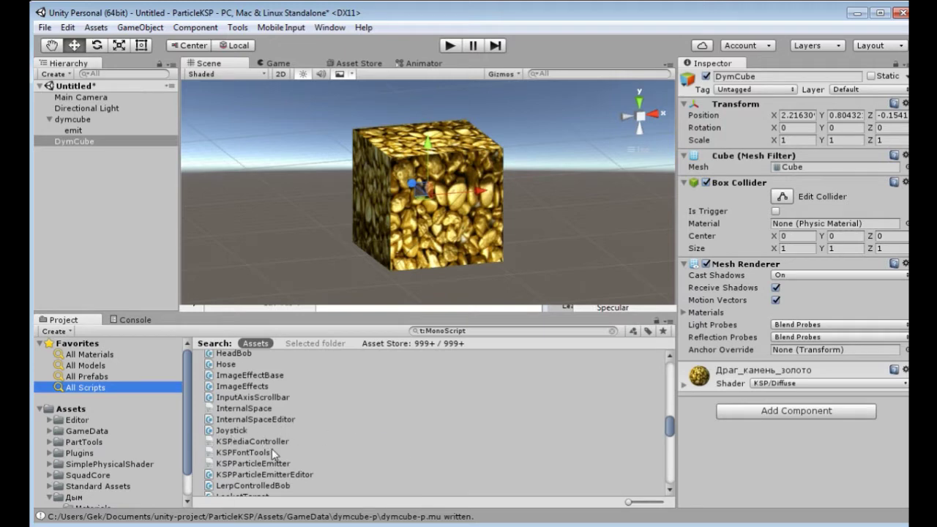
{"action": "scroll", "coordinate": [286, 438], "scroll_direction": "down", "scroll_amount": 5}
{"action": "scroll", "coordinate": [286, 438], "scroll_direction": "up", "scroll_amount": 2}
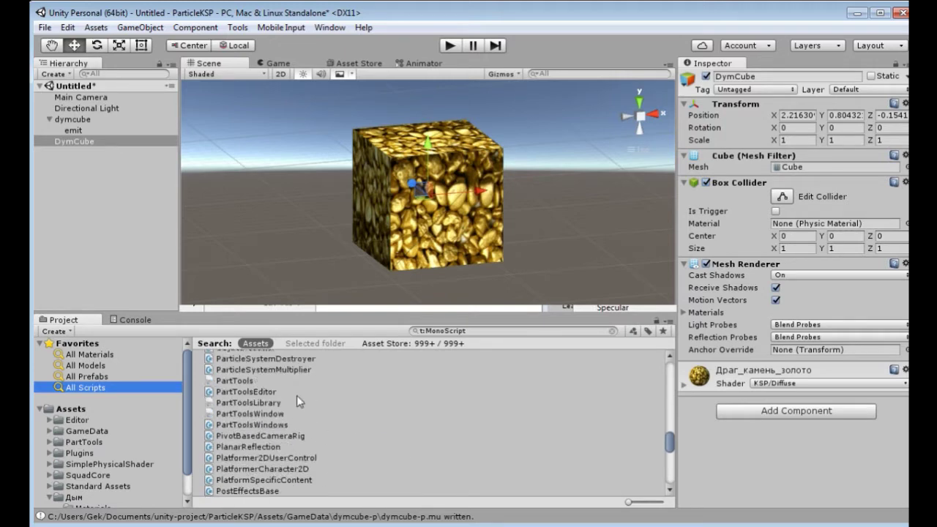
{"action": "left_click", "coordinate": [239, 380]}
{"action": "left_click_drag", "start_coordinate": [239, 383], "coordinate": [90, 138]}
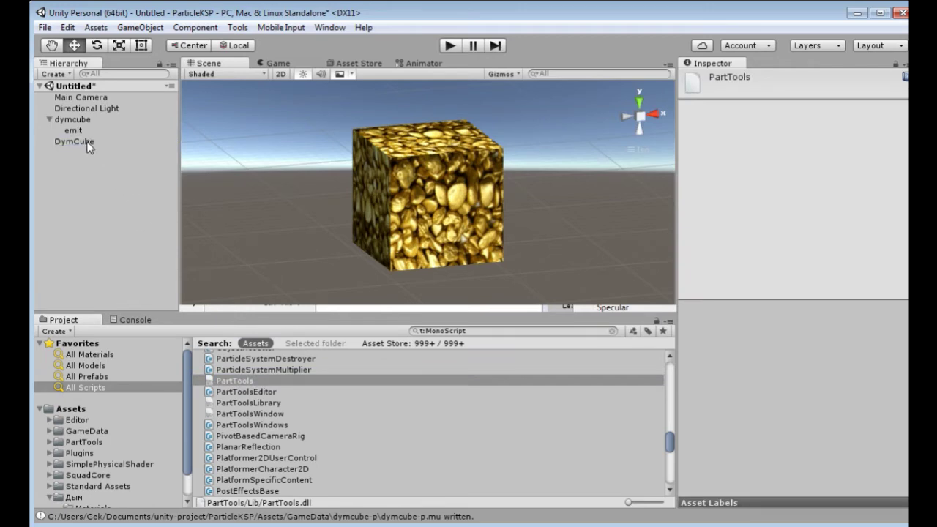
{"action": "left_click", "coordinate": [88, 146]}
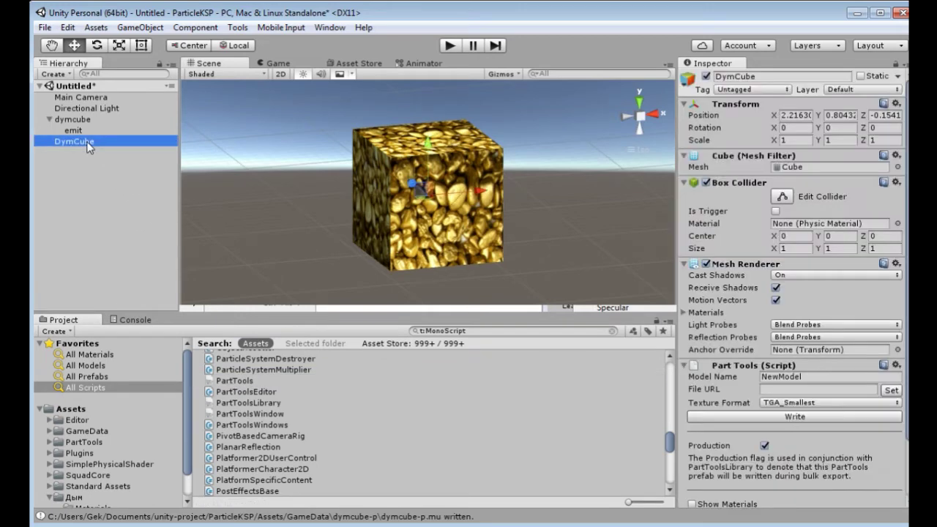
Switch to Windows Explorer and copy the name of the dymcube-p folder inside GameData.
{"action": "left_click", "coordinate": [810, 378]}
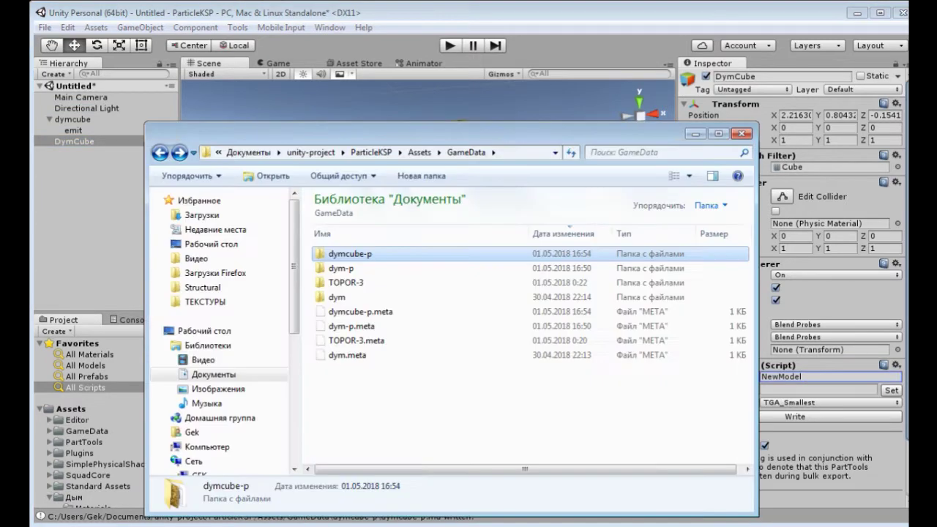
{"action": "left_click", "coordinate": [358, 271]}
{"action": "left_click", "coordinate": [367, 255]}
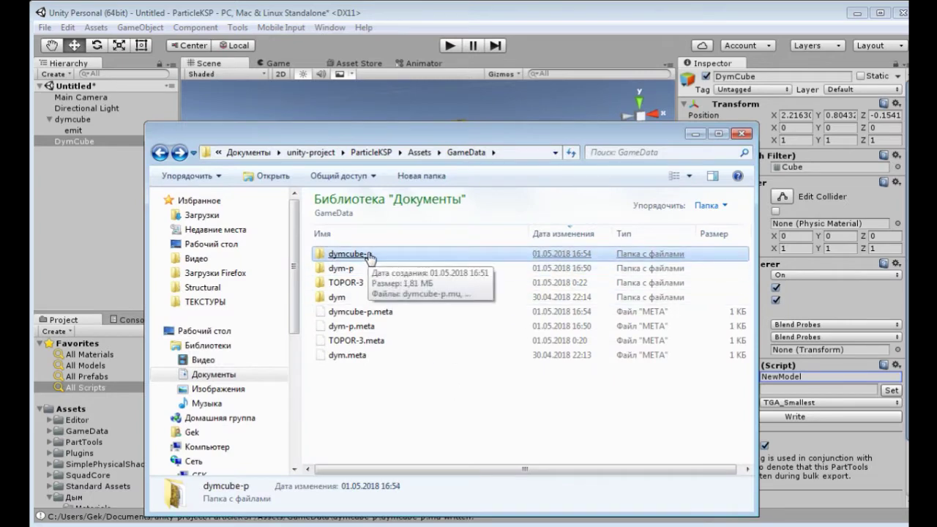
{"action": "right_click", "coordinate": [370, 256]}
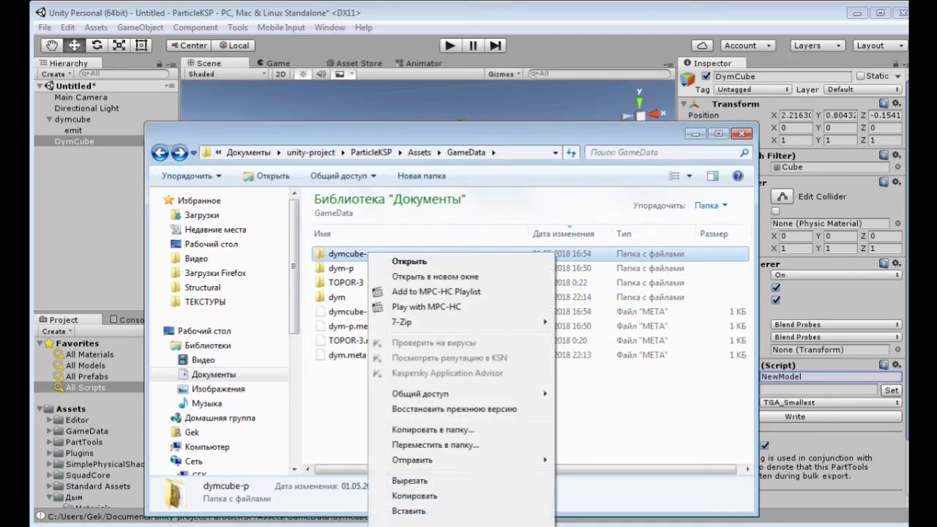
{"action": "key", "text": "F2"}
{"action": "key", "text": "ctrl+c"}
{"action": "right_click", "coordinate": [364, 261]}
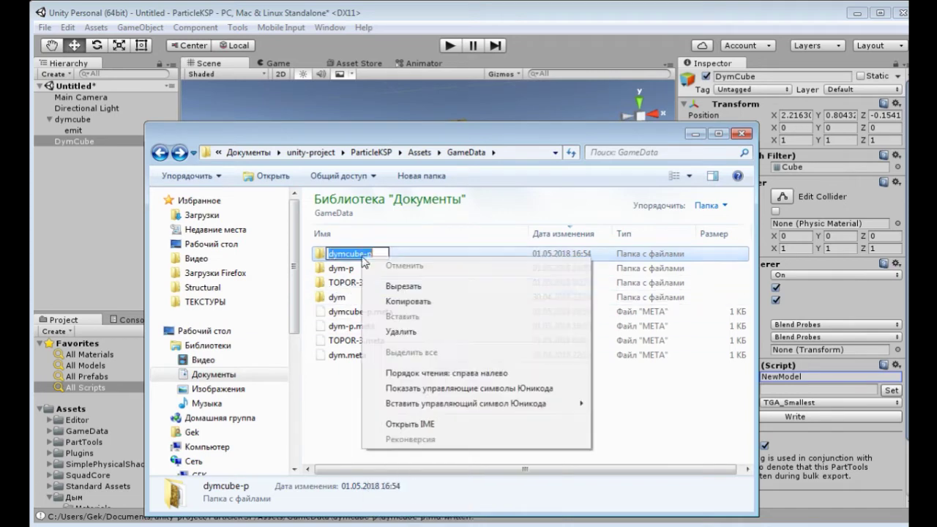
{"action": "left_click", "coordinate": [408, 300]}
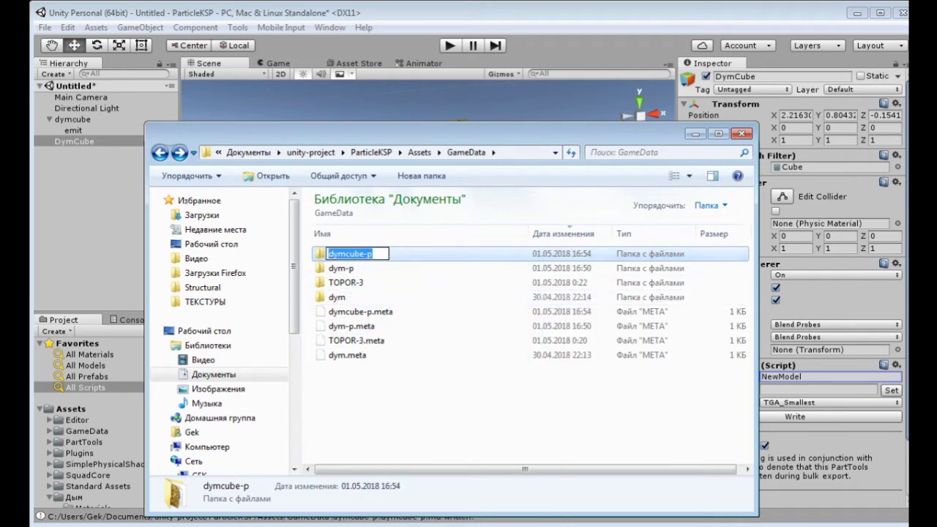
Back in Unity, set both the Part Tools model name and file URL to dymcube-p.
{"action": "left_click", "coordinate": [710, 14]}
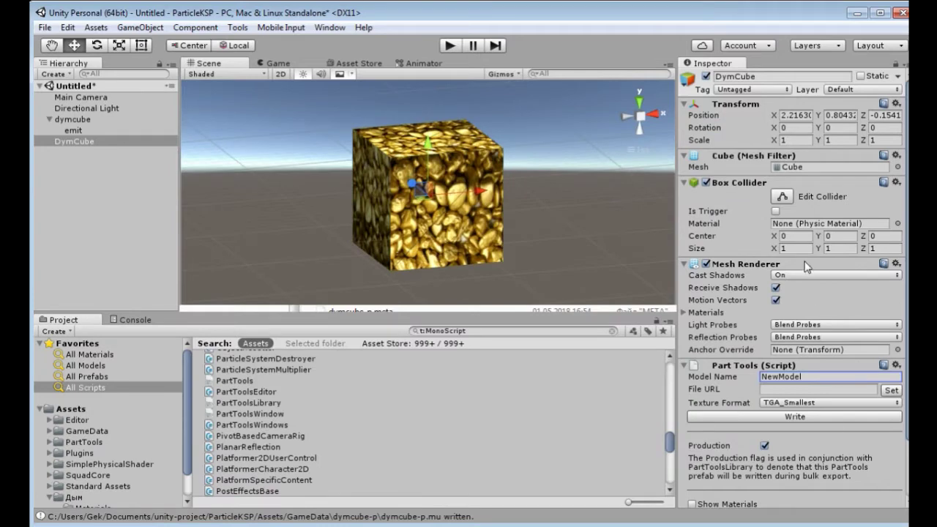
{"action": "key", "text": "ctrl+v"}
{"action": "left_click", "coordinate": [792, 391]}
{"action": "key", "text": "ctrl+v"}
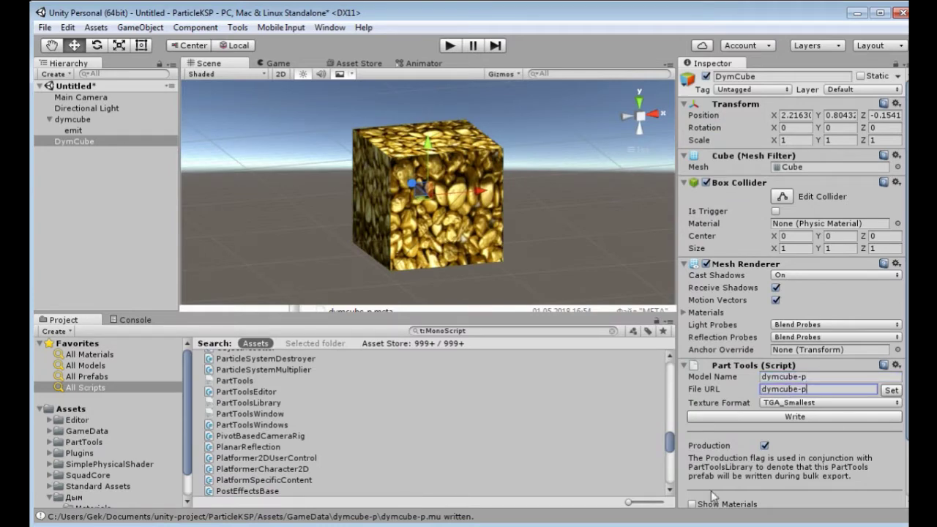
Set the Part Tools texture format to PNG and turn off the Production flag.
{"action": "left_click", "coordinate": [774, 410]}
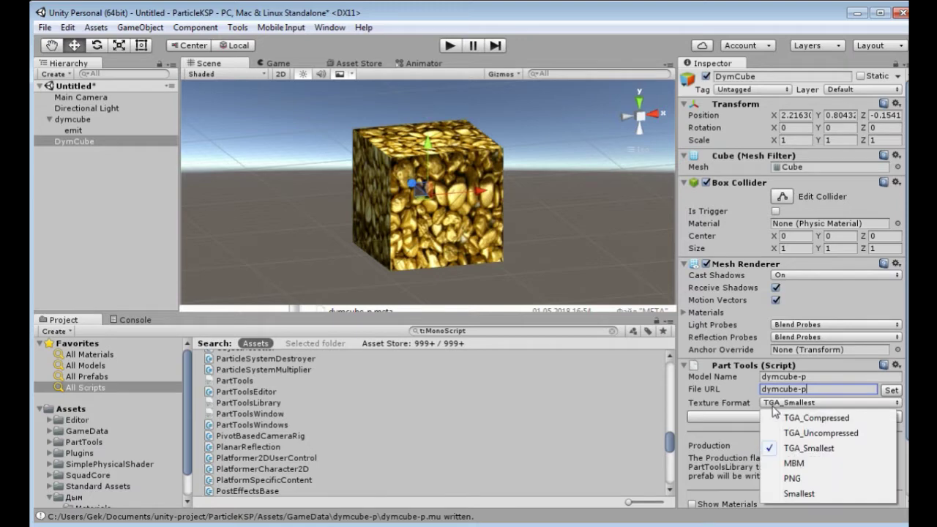
{"action": "left_click", "coordinate": [793, 478]}
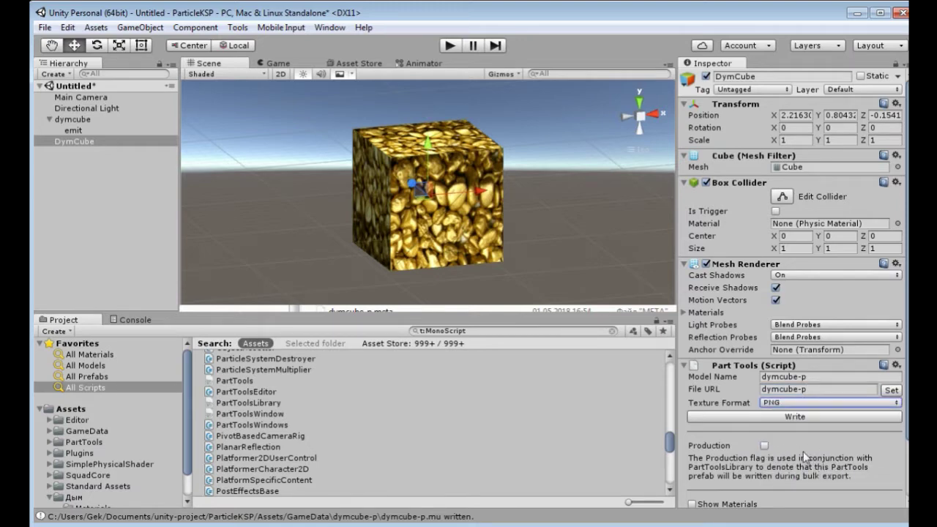
{"action": "scroll", "coordinate": [803, 452], "scroll_direction": "down", "scroll_amount": 3}
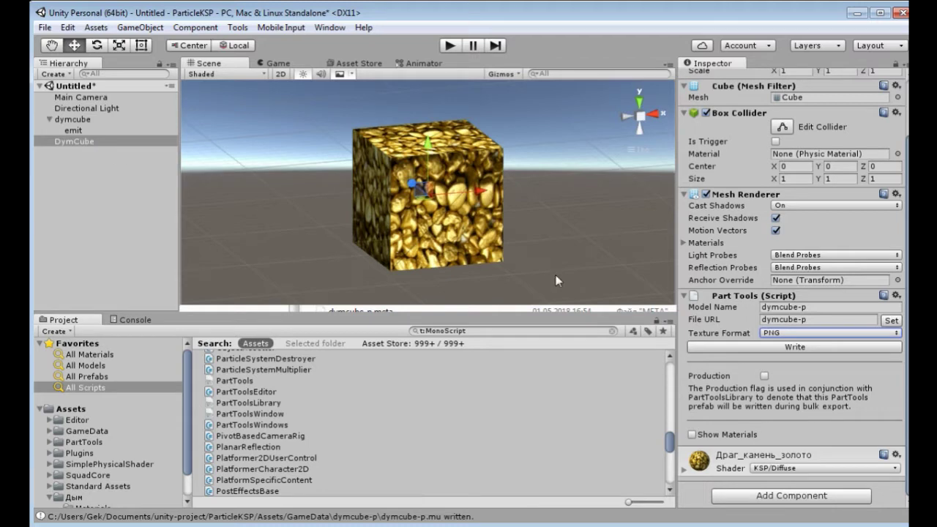
Review the KSP shader options available for the gold material and view DymCube from different angles.
{"action": "left_click", "coordinate": [89, 142]}
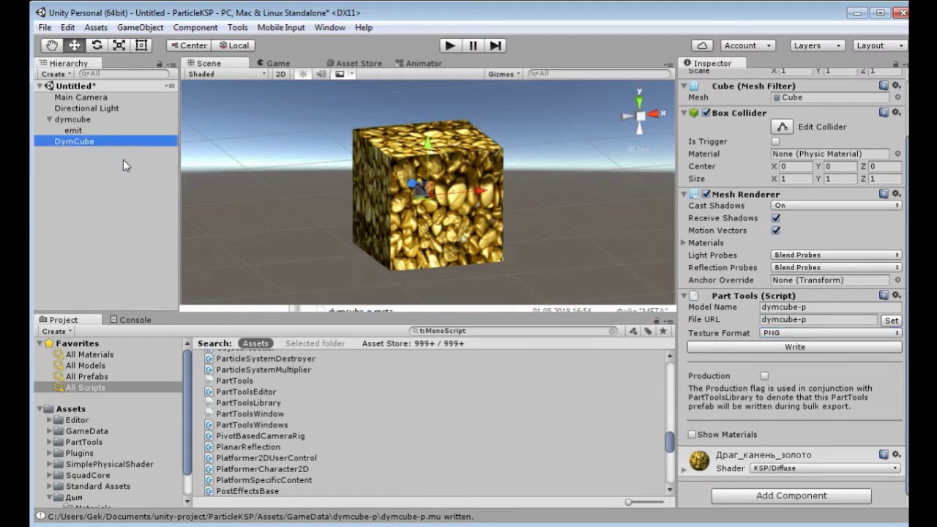
{"action": "left_click_drag", "start_coordinate": [564, 199], "coordinate": [659, 190], "text": "alt"}
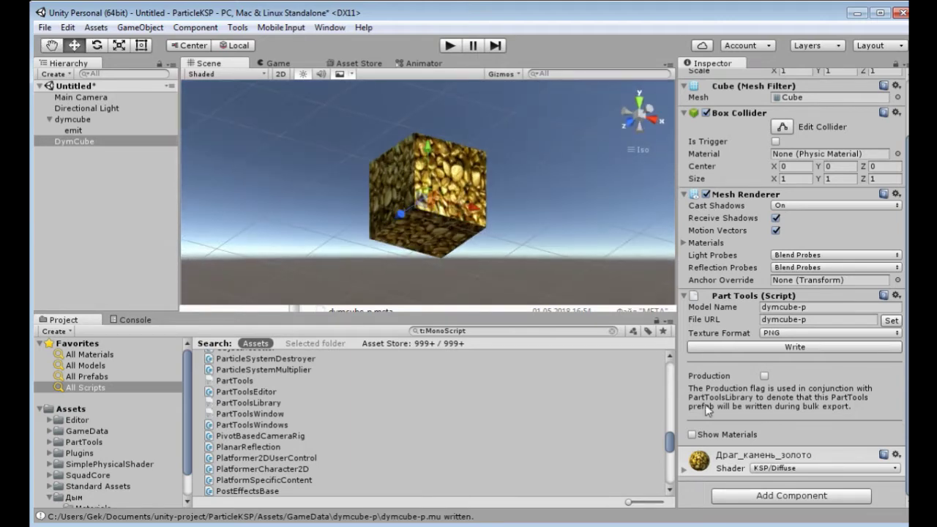
{"action": "left_click", "coordinate": [780, 472]}
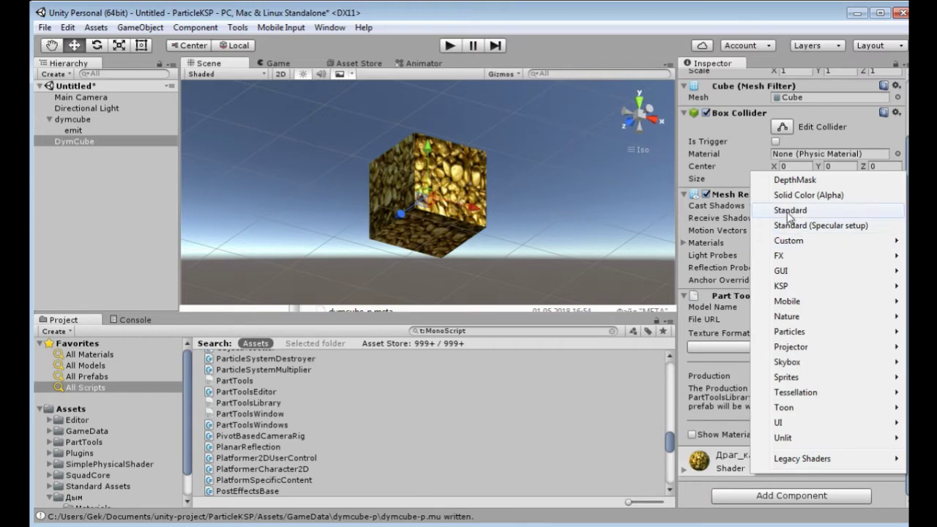
{"action": "mouse_move", "coordinate": [781, 291]}
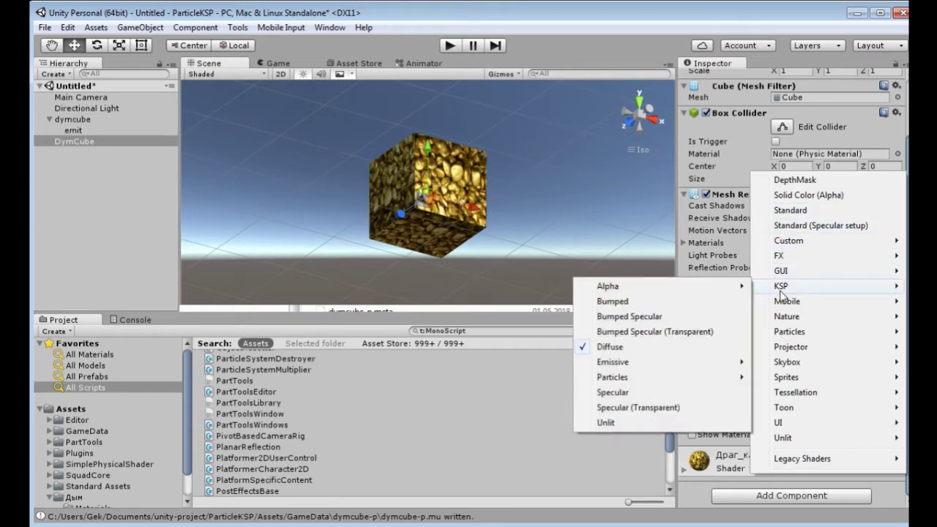
{"action": "left_click", "coordinate": [125, 235]}
{"action": "left_click", "coordinate": [74, 141]}
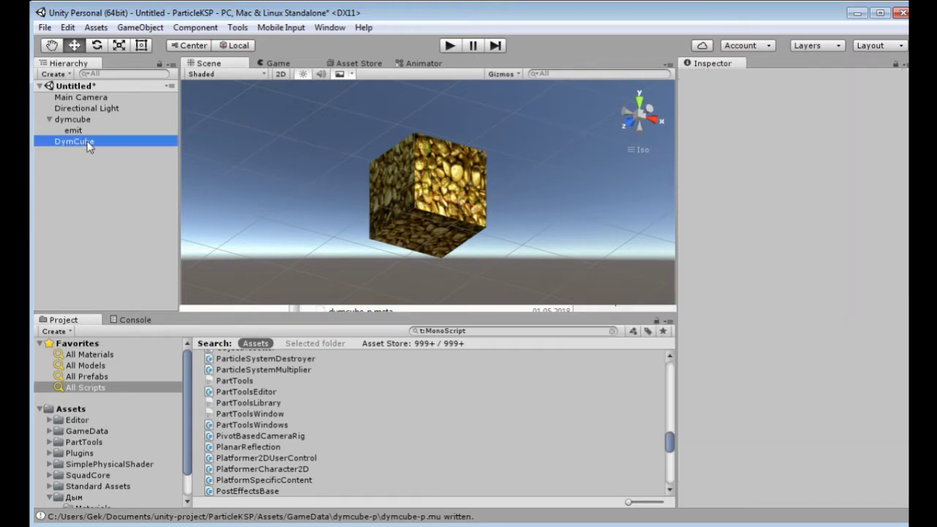
{"action": "left_click_drag", "start_coordinate": [418, 220], "coordinate": [436, 275], "text": "alt"}
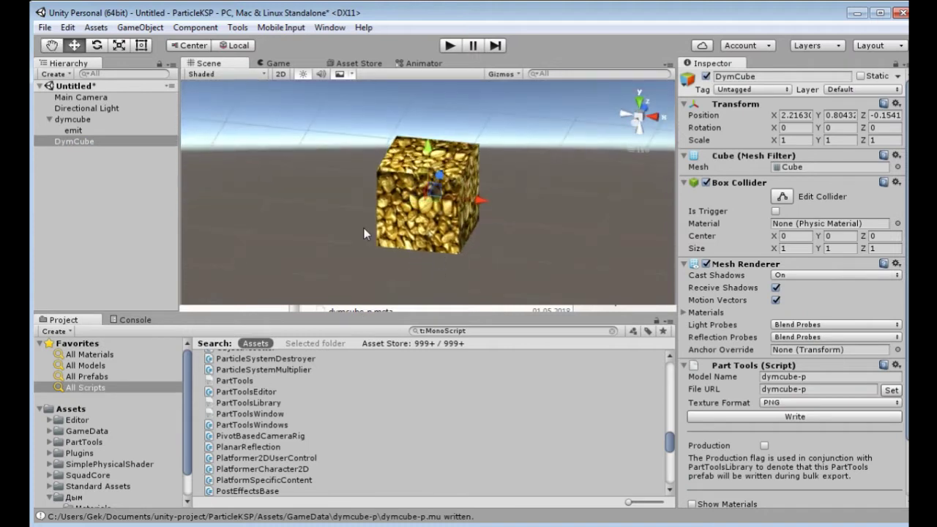
{"action": "scroll", "coordinate": [364, 233], "scroll_direction": "up", "scroll_amount": 2}
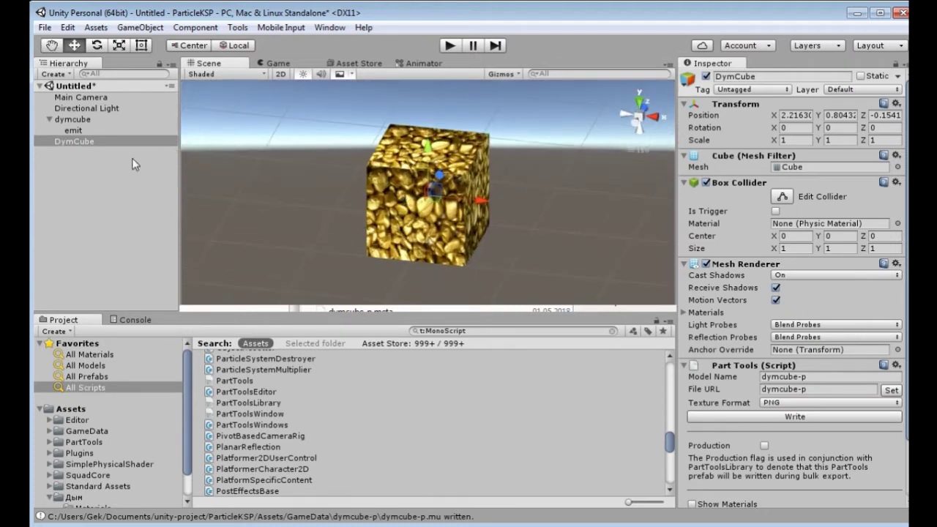
Create an empty child object under DymCube and another empty object nested inside that child.
{"action": "right_click", "coordinate": [87, 142]}
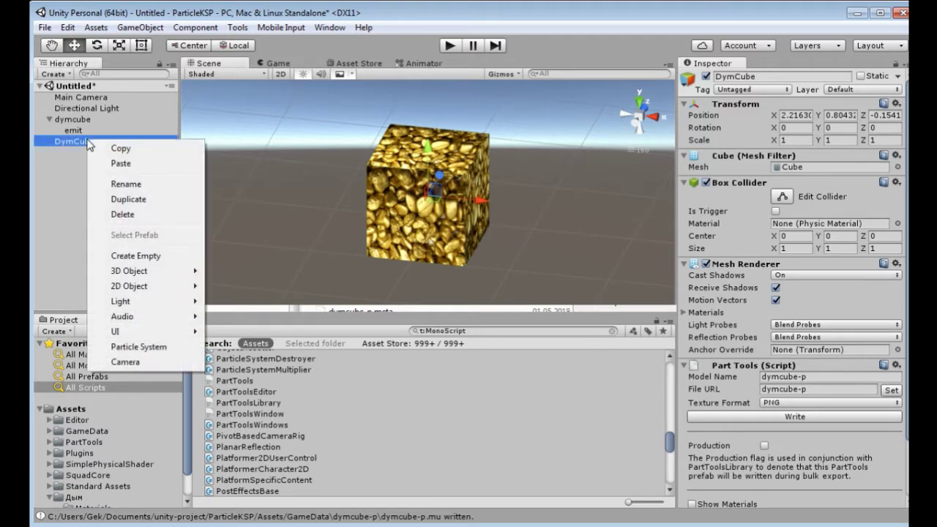
{"action": "left_click", "coordinate": [136, 255]}
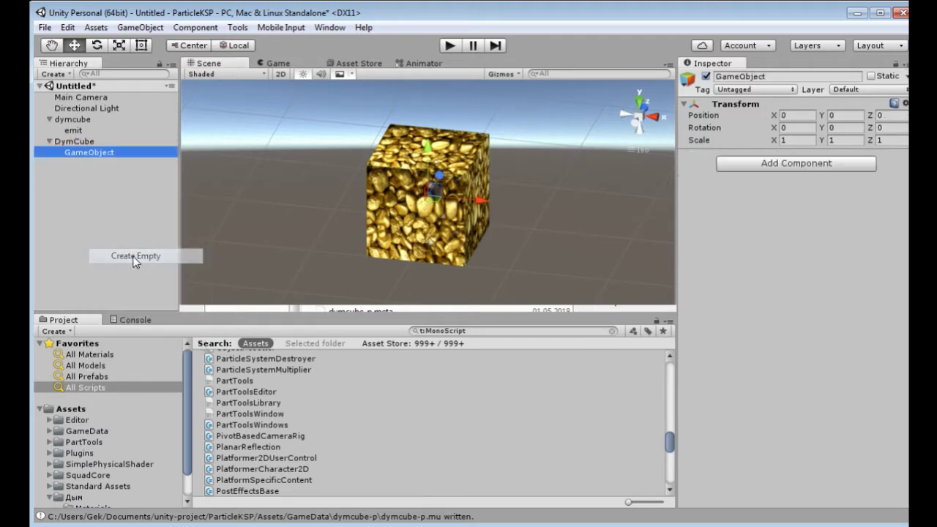
{"action": "right_click", "coordinate": [101, 155]}
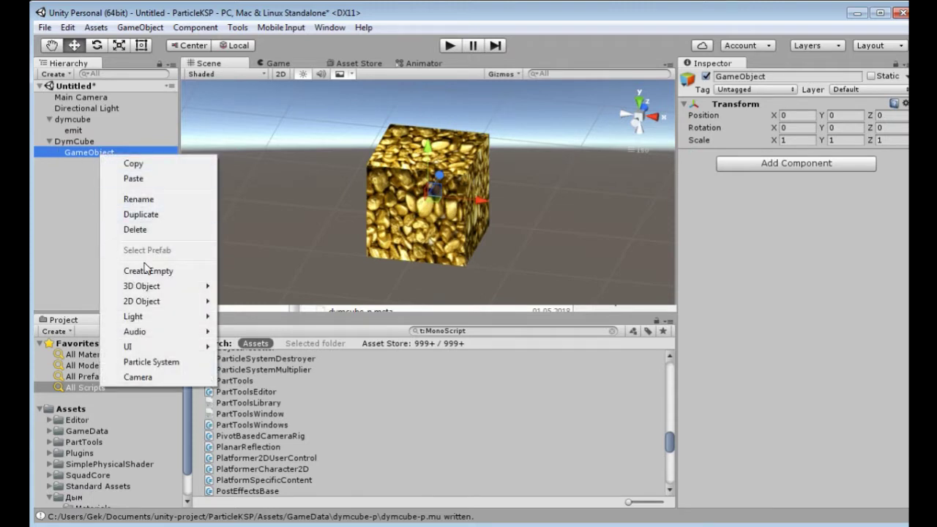
{"action": "left_click", "coordinate": [144, 271]}
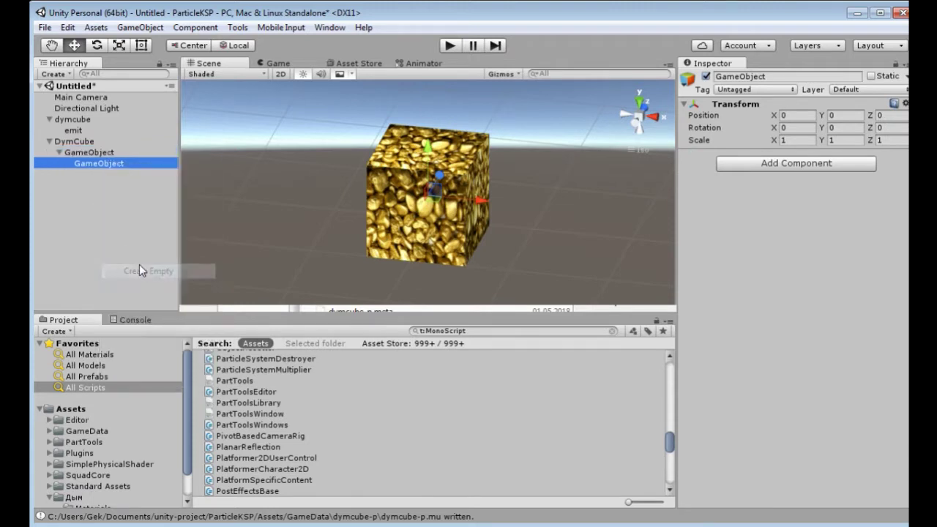
Rename DymCube's direct empty child object to dymcube.
{"action": "right_click", "coordinate": [101, 154]}
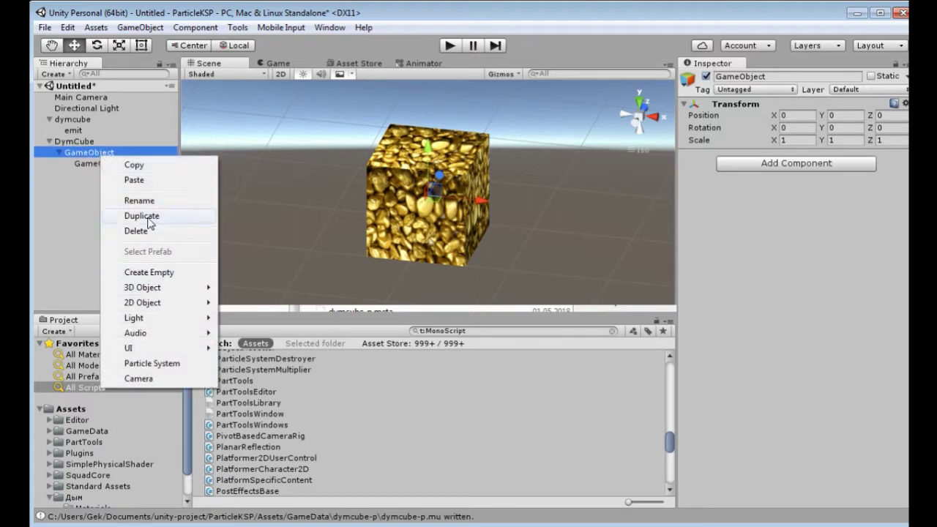
{"action": "left_click", "coordinate": [139, 200]}
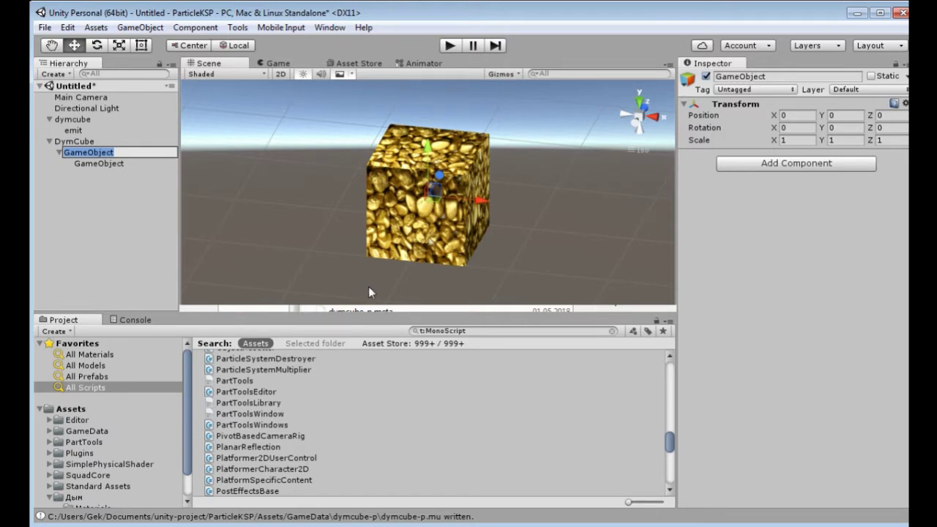
{"action": "type", "text": "dymcube"}
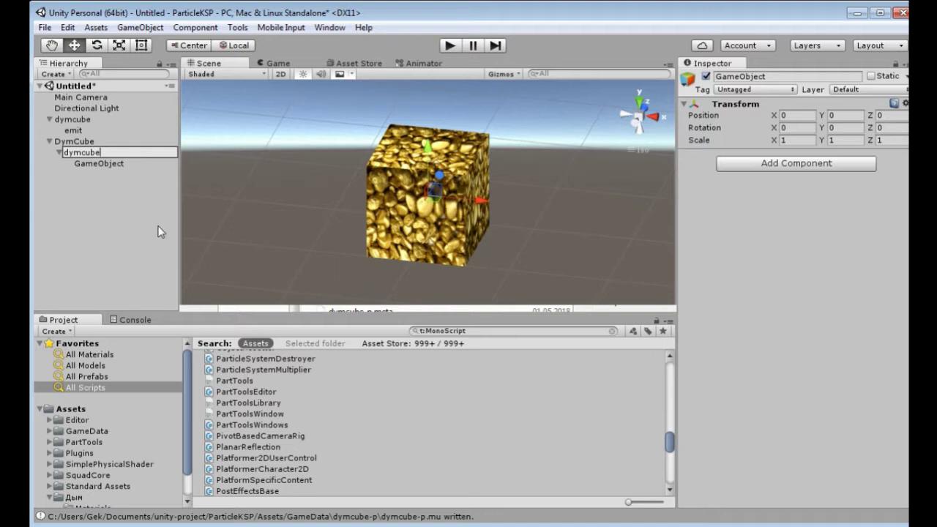
{"action": "left_click", "coordinate": [130, 210]}
Rename the empty GameObject nested inside DymCube's dymcube child as emit.
{"action": "left_click", "coordinate": [99, 164]}
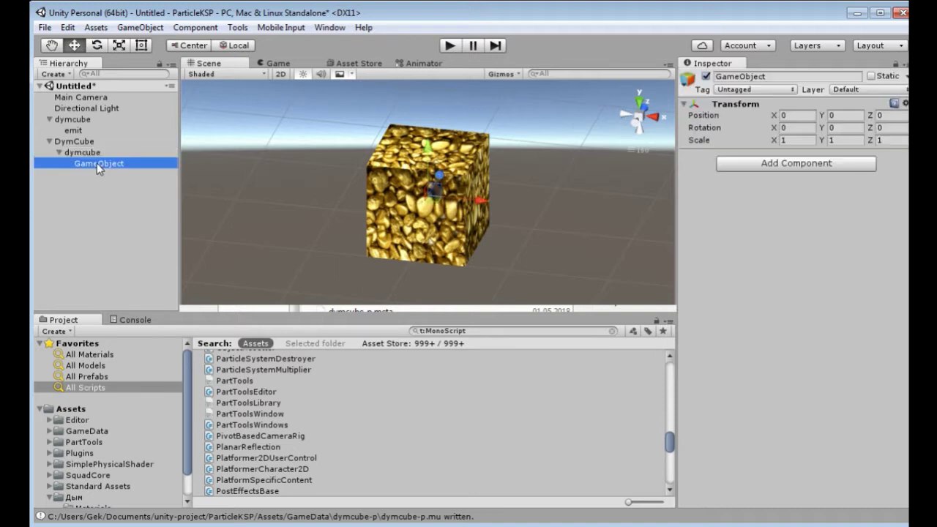
{"action": "right_click", "coordinate": [98, 164]}
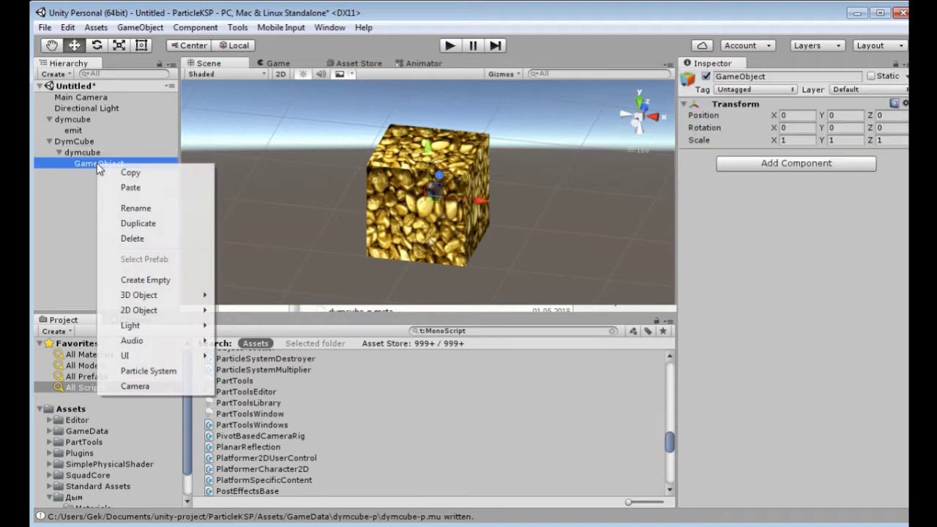
{"action": "left_click", "coordinate": [145, 210]}
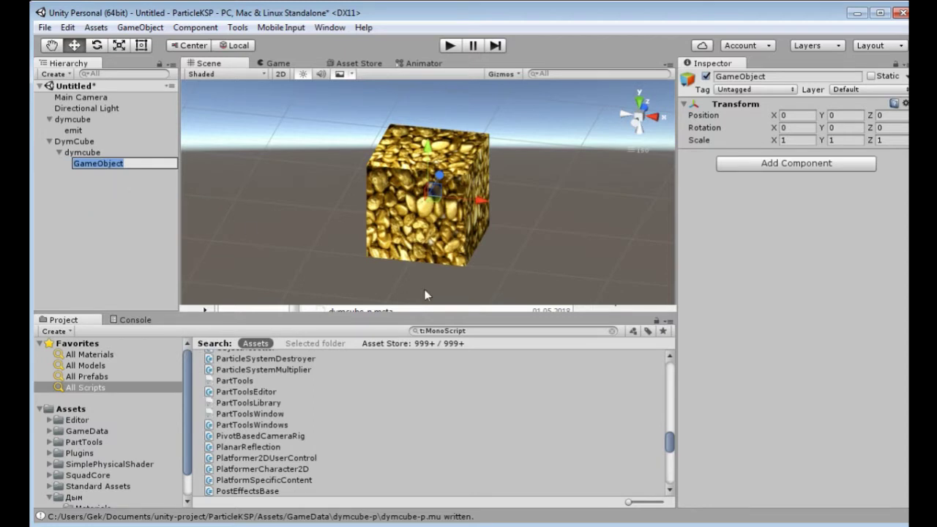
{"action": "type", "text": "e"}
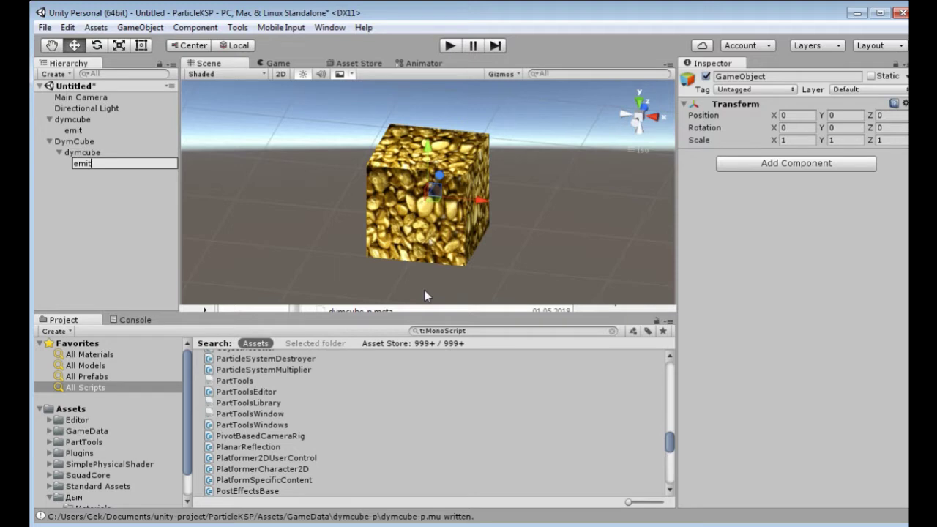
{"action": "type", "text": "mit"}
{"action": "left_click", "coordinate": [134, 260]}
Examine the components of the original top-level dymcube and its emit child, and collapse that hierarchy.
{"action": "left_click", "coordinate": [92, 163]}
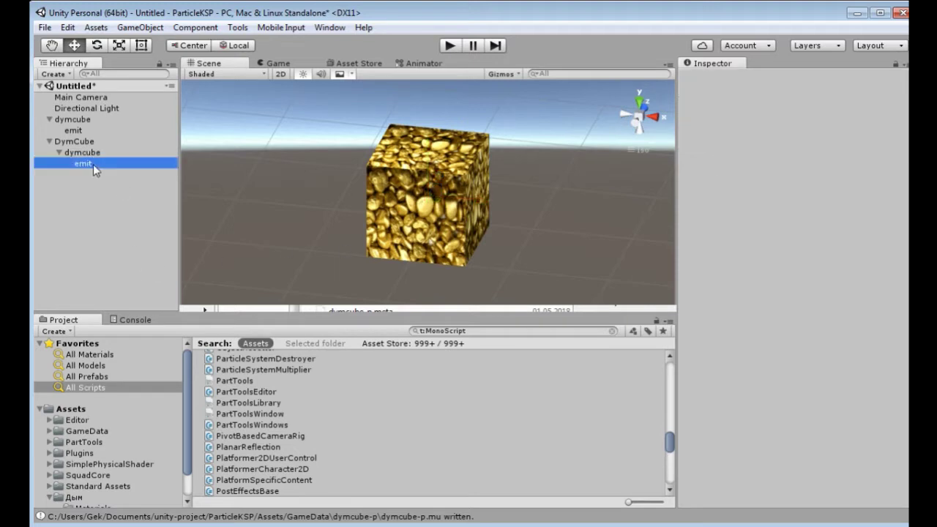
{"action": "left_click", "coordinate": [60, 120]}
{"action": "left_click", "coordinate": [75, 131]}
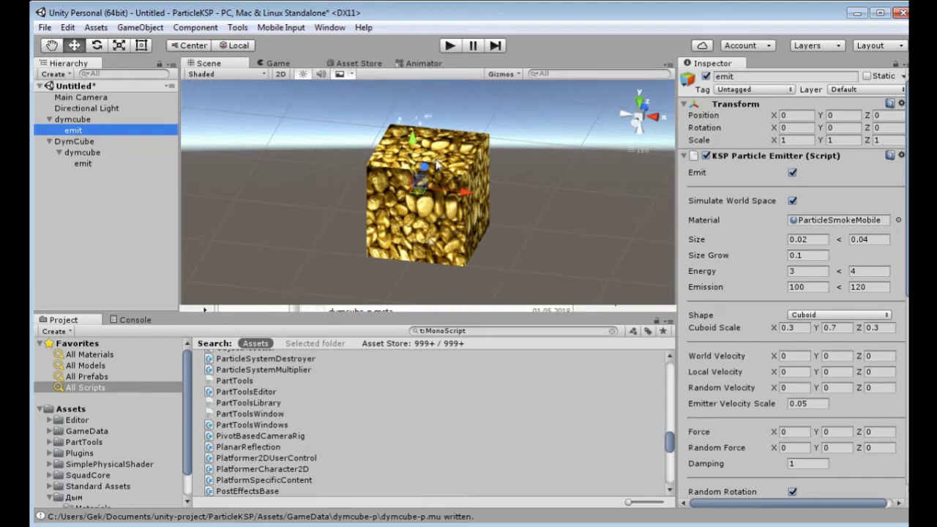
{"action": "left_click", "coordinate": [74, 121]}
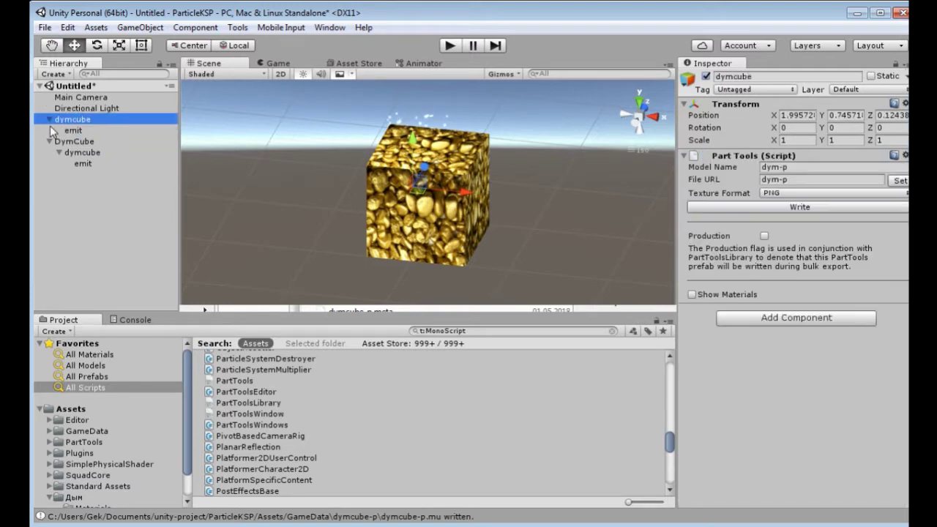
{"action": "left_click", "coordinate": [50, 120]}
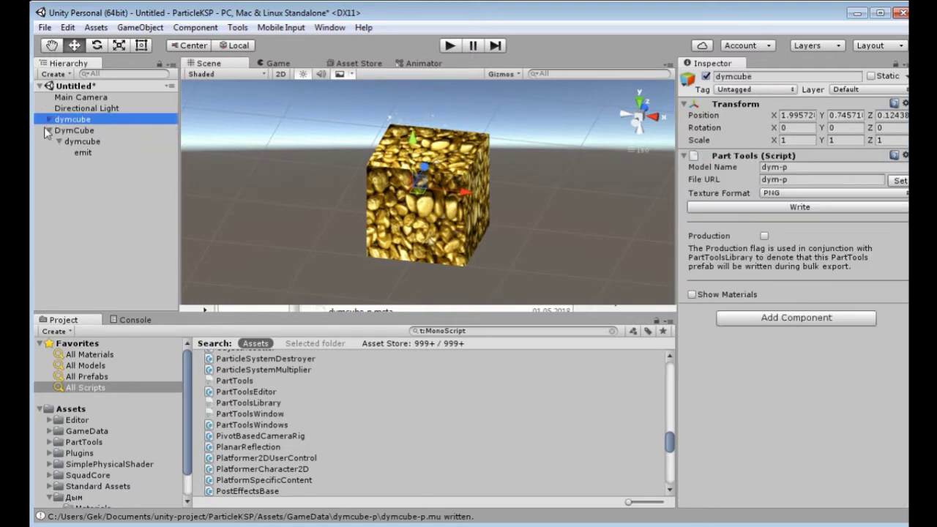
Compare the components of the nested dymcube object and its emit child under DymCube.
{"action": "left_click", "coordinate": [82, 142]}
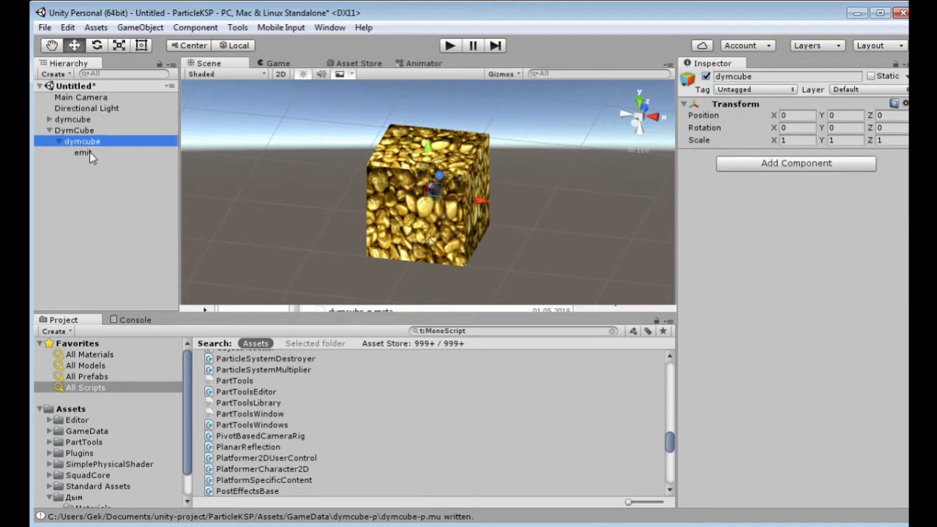
{"action": "left_click", "coordinate": [89, 152]}
{"action": "left_click", "coordinate": [97, 143]}
{"action": "left_click", "coordinate": [102, 153]}
{"action": "left_click", "coordinate": [98, 140]}
{"action": "left_click", "coordinate": [94, 154]}
{"action": "left_click", "coordinate": [100, 142]}
{"action": "left_click", "coordinate": [99, 151]}
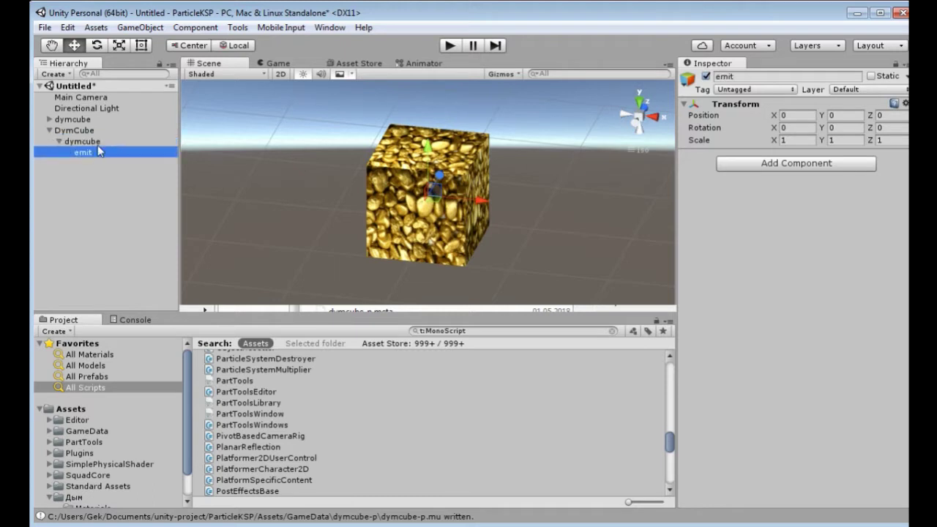
{"action": "left_click", "coordinate": [100, 143]}
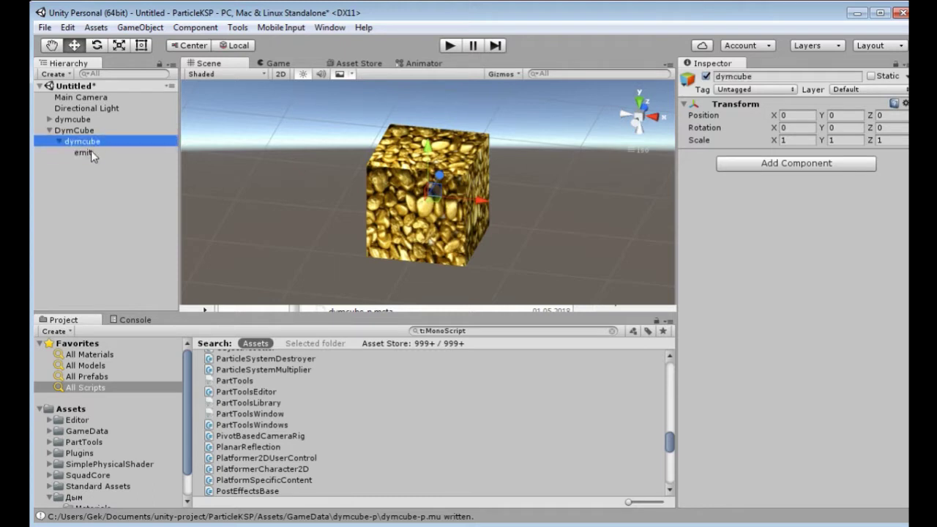
{"action": "left_click", "coordinate": [91, 154]}
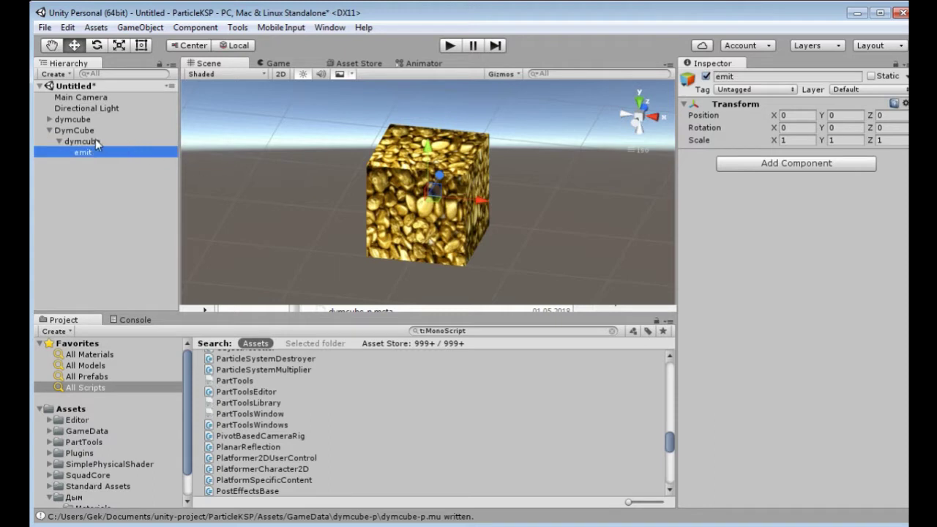
{"action": "left_click", "coordinate": [98, 143]}
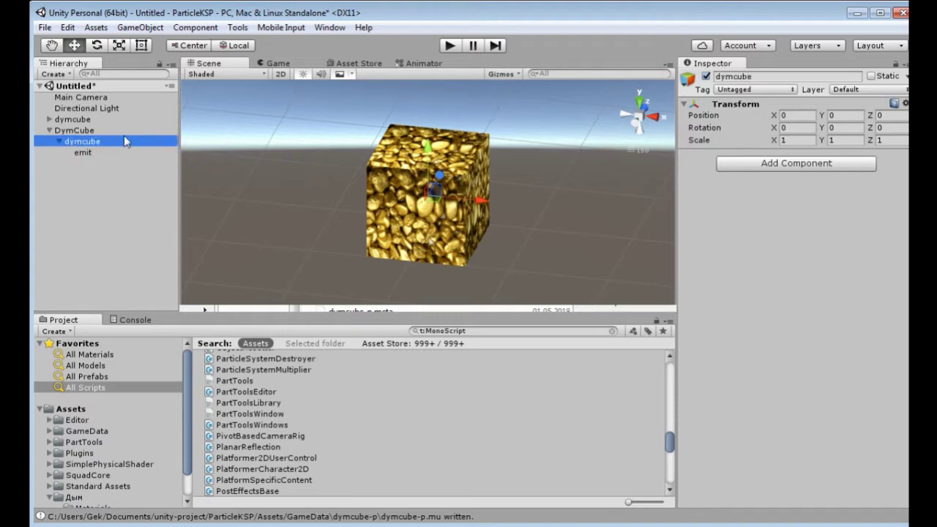
Add the KSP Particle Emitter component to the emit object nested under DymCube.
{"action": "left_click", "coordinate": [90, 153]}
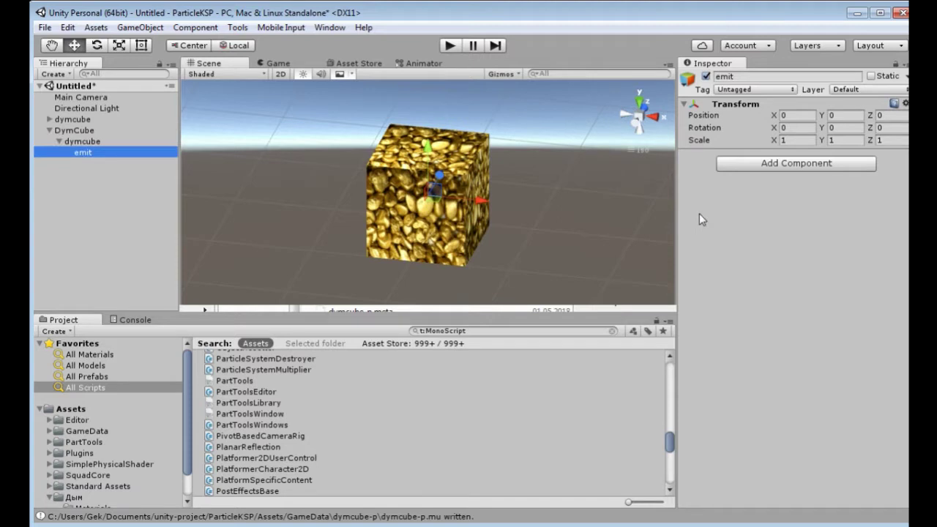
{"action": "left_click", "coordinate": [747, 164]}
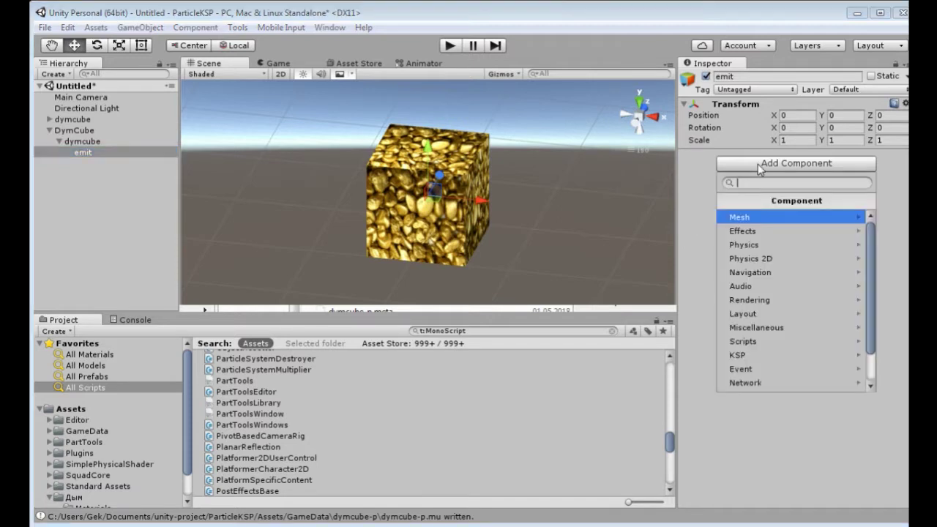
{"action": "left_click", "coordinate": [780, 359]}
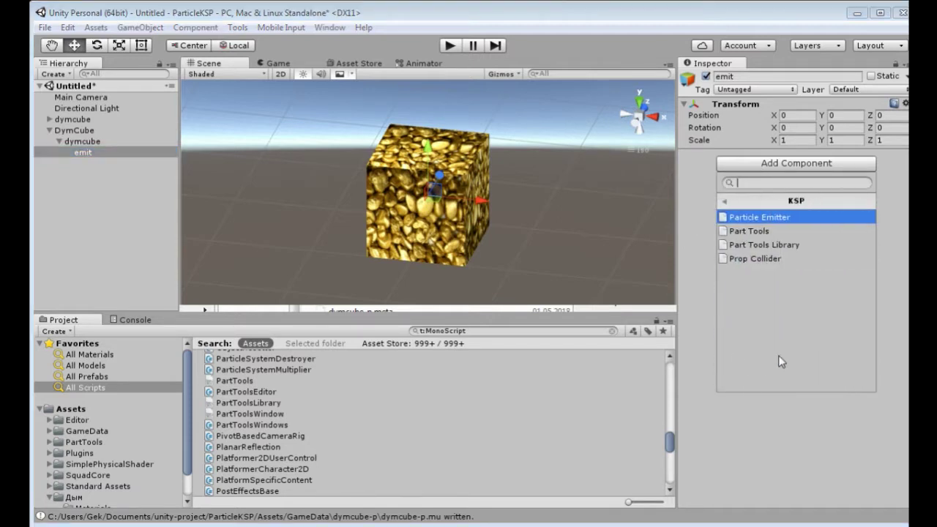
{"action": "left_click", "coordinate": [760, 218]}
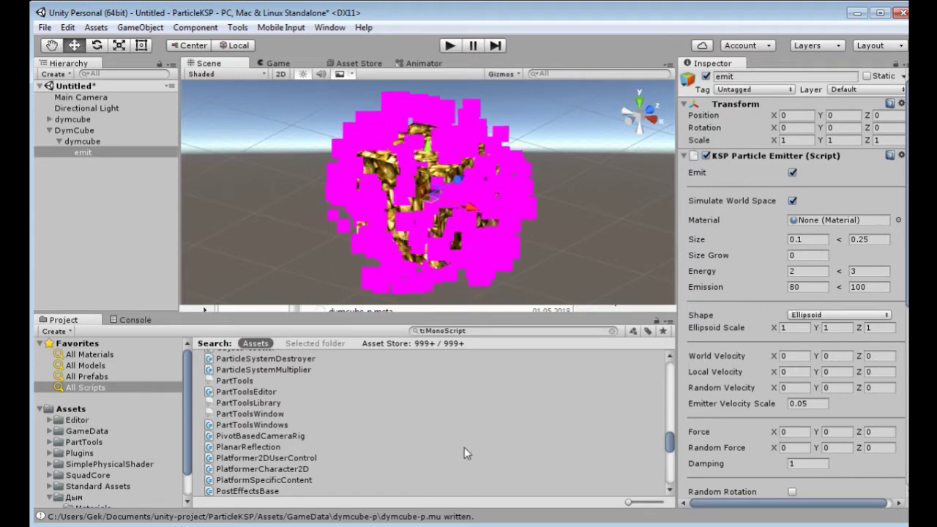
Assign the ParticleFirecloud material to the new particle emitter.
{"action": "left_click", "coordinate": [898, 220]}
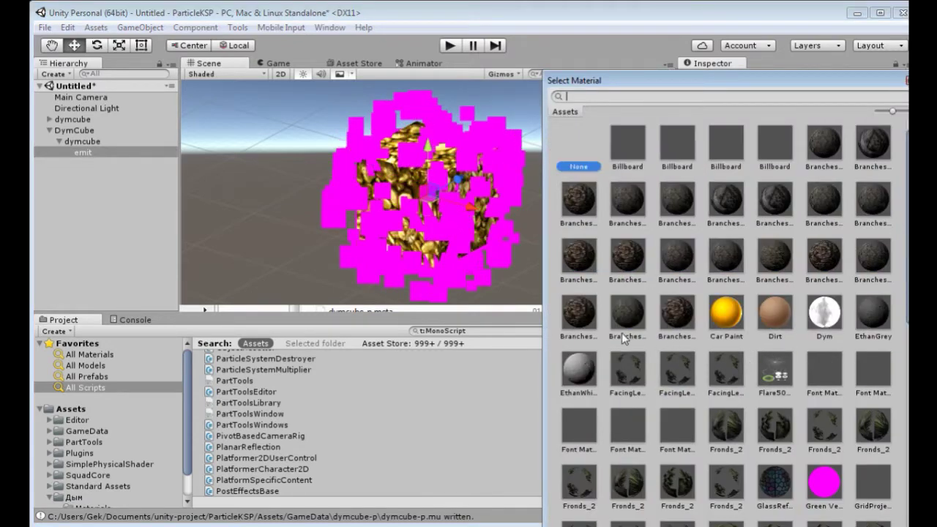
{"action": "scroll", "coordinate": [906, 431], "scroll_direction": "down", "scroll_amount": 10}
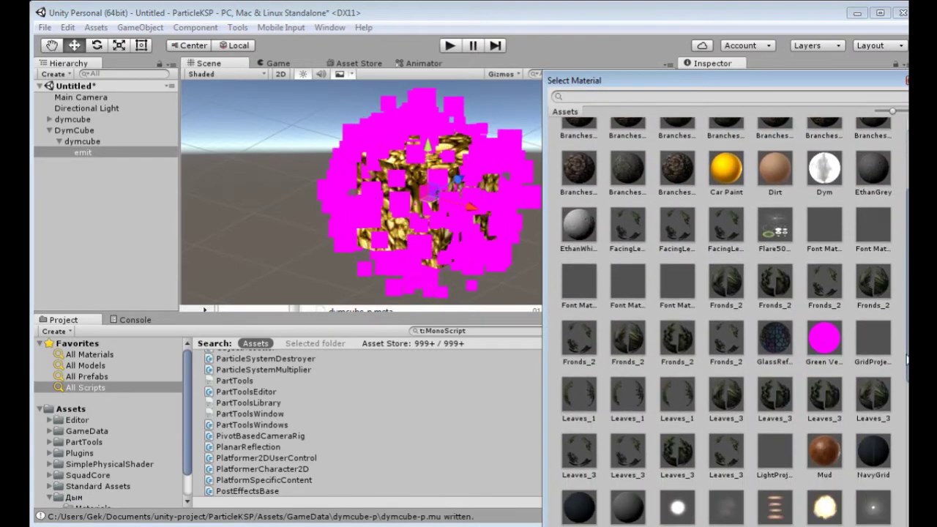
{"action": "scroll", "coordinate": [907, 430], "scroll_direction": "down", "scroll_amount": 1}
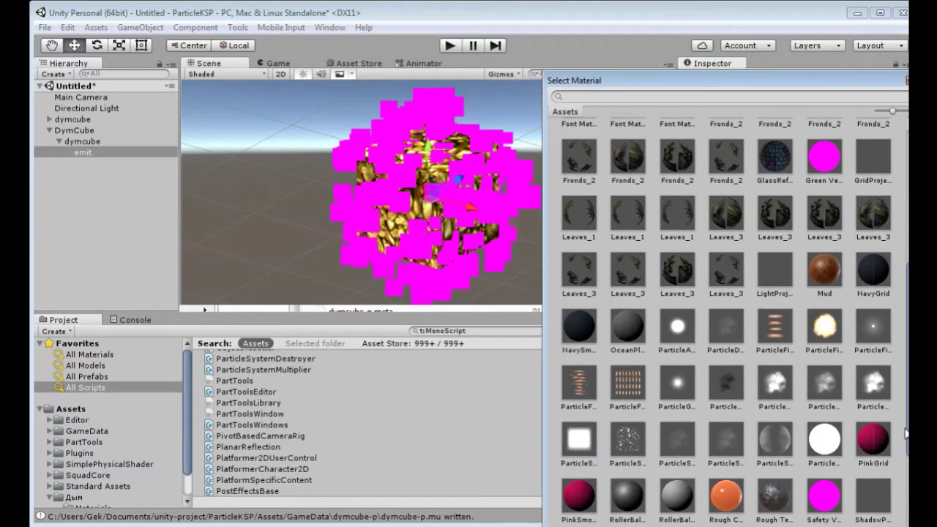
{"action": "left_click", "coordinate": [831, 332]}
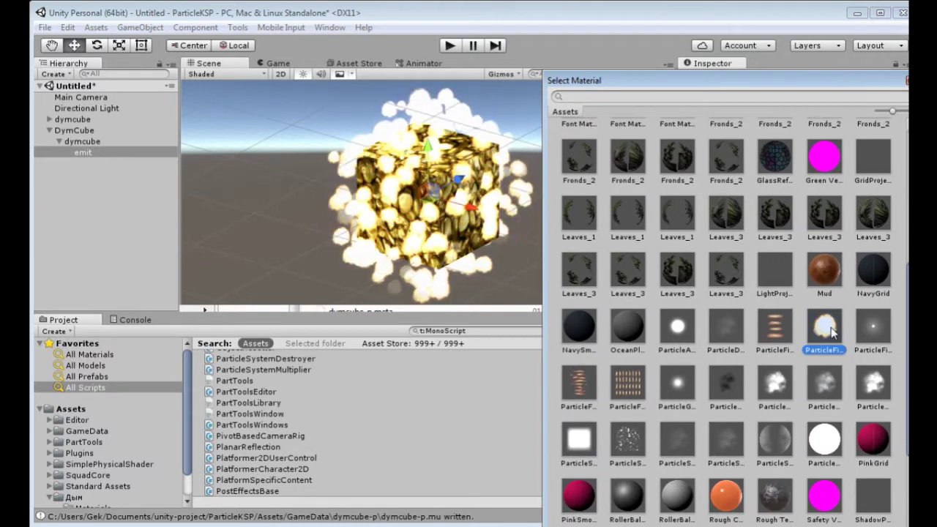
Try other particle materials on the emitter, including flame, glow, smoke and ParticleSplashes.
{"action": "left_click", "coordinate": [784, 331]}
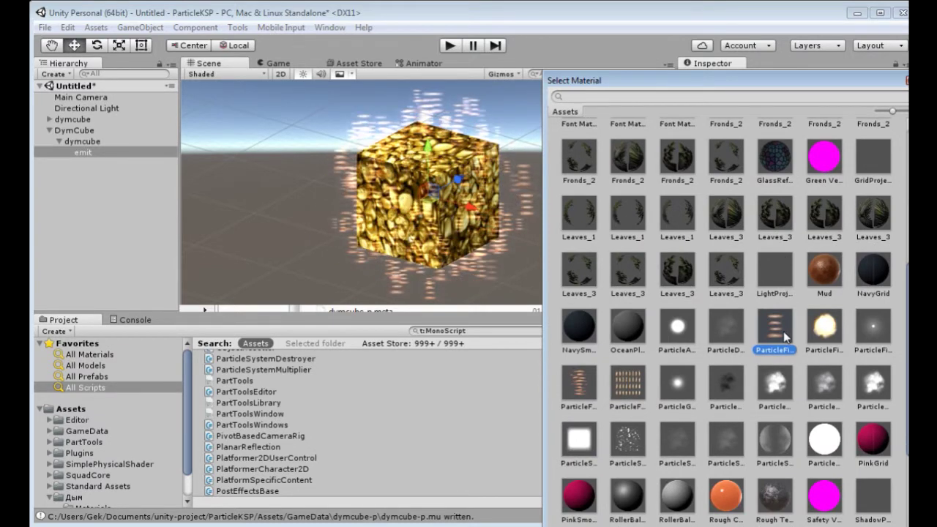
{"action": "left_click", "coordinate": [692, 330]}
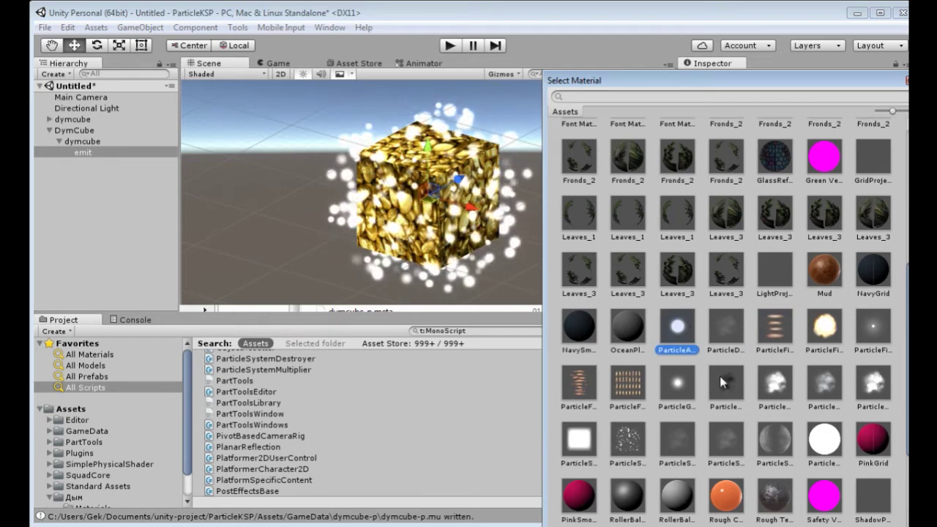
{"action": "left_click", "coordinate": [680, 396]}
{"action": "left_click", "coordinate": [779, 392]}
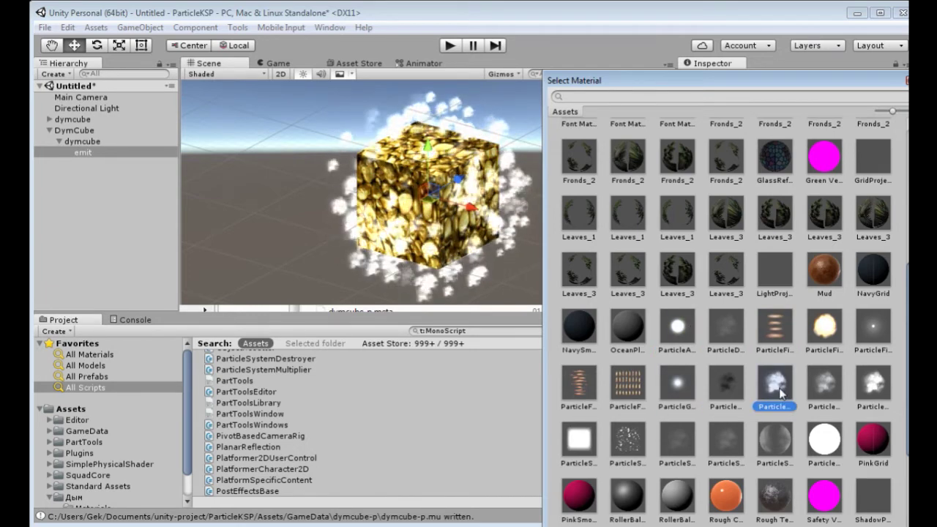
{"action": "left_click", "coordinate": [823, 388]}
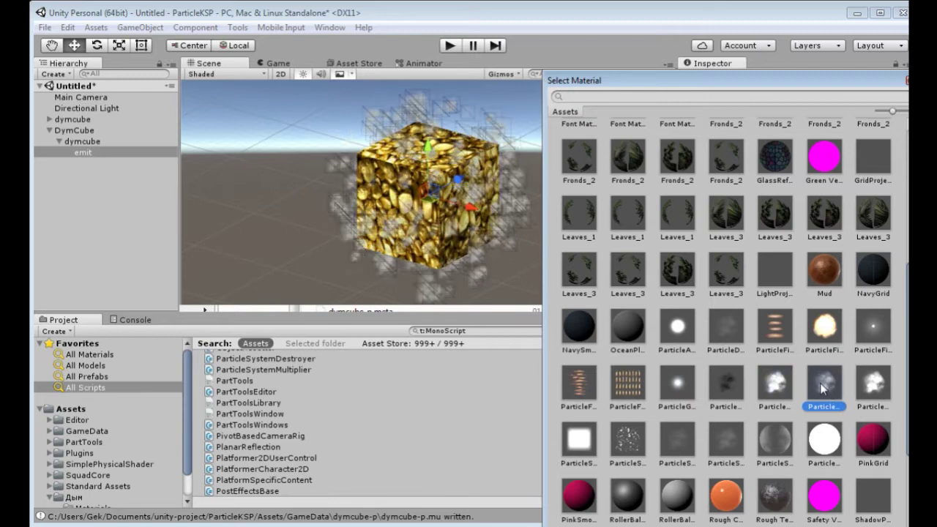
{"action": "left_click", "coordinate": [871, 387]}
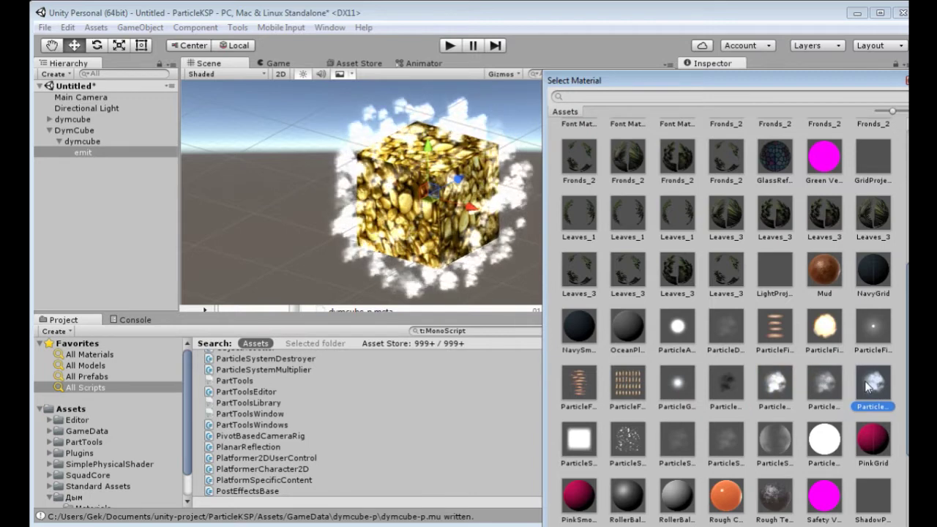
{"action": "left_click", "coordinate": [630, 439]}
{"action": "left_click", "coordinate": [593, 436]}
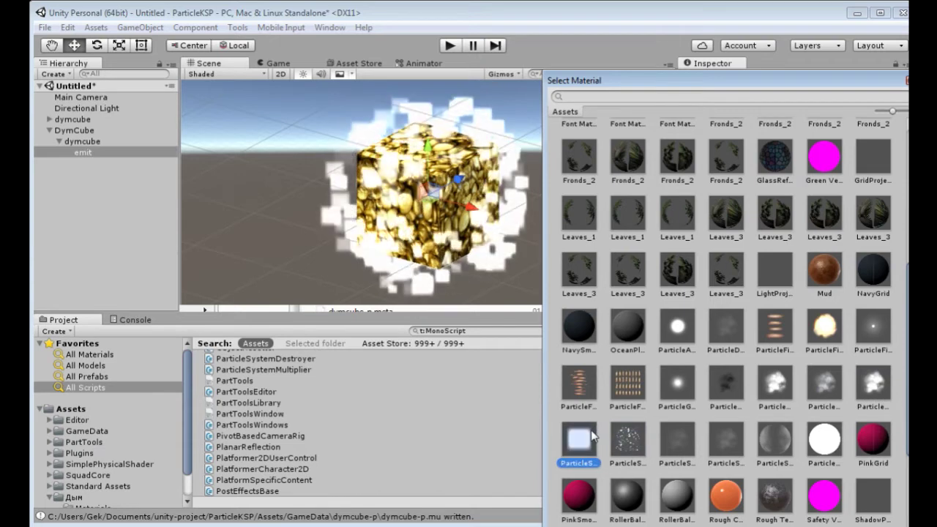
{"action": "left_click", "coordinate": [627, 448]}
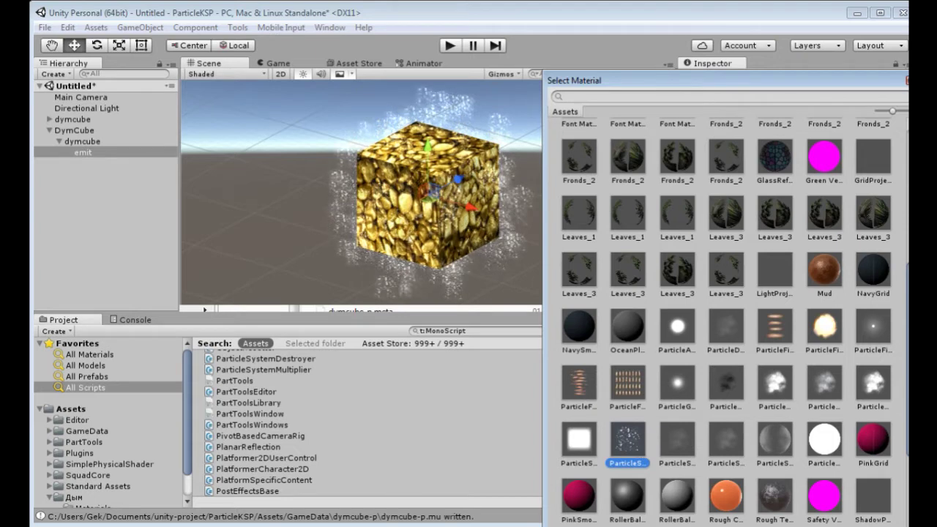
Widen and reposition the material picker, choose ParticleFirecloud for the emitter, and close the picker.
{"action": "left_click_drag", "start_coordinate": [542, 361], "coordinate": [454, 357]}
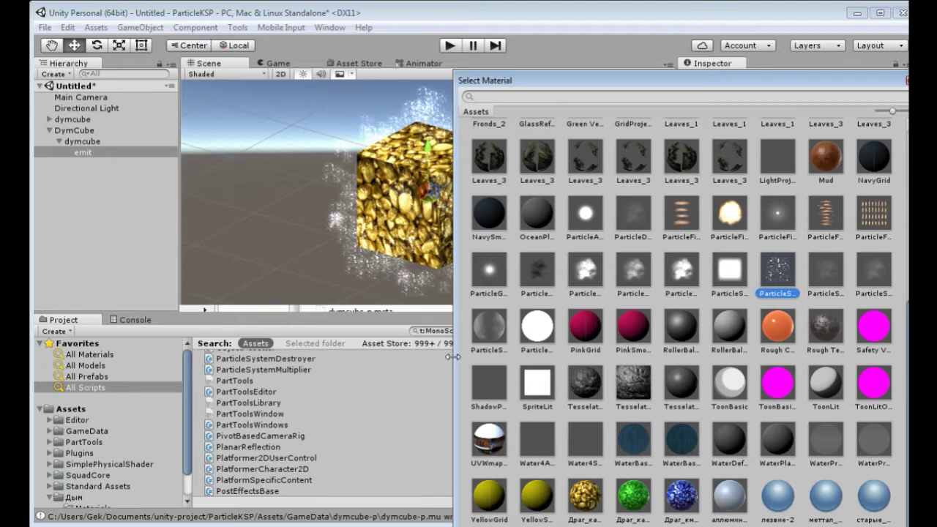
{"action": "left_click_drag", "start_coordinate": [606, 82], "coordinate": [567, 2]}
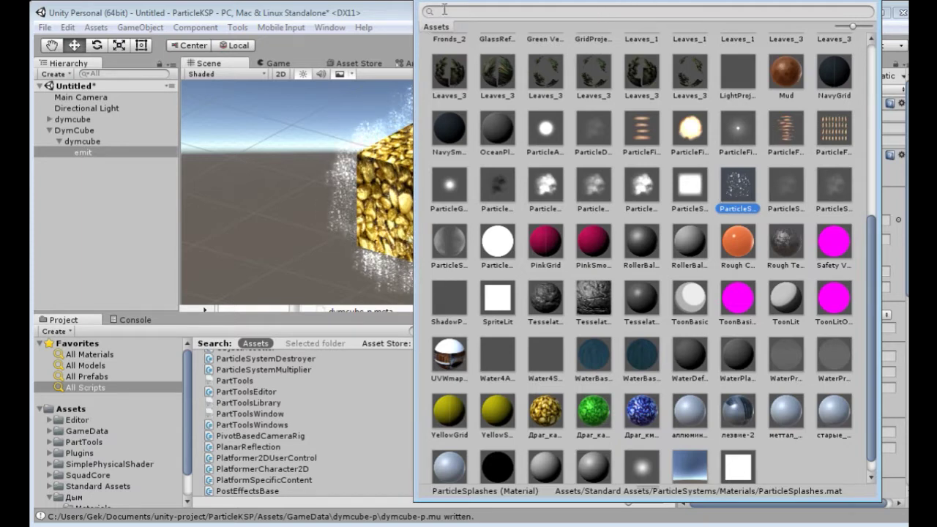
{"action": "left_click_drag", "start_coordinate": [423, 8], "coordinate": [474, 150]}
{"action": "left_click_drag", "start_coordinate": [836, 139], "coordinate": [771, 135]}
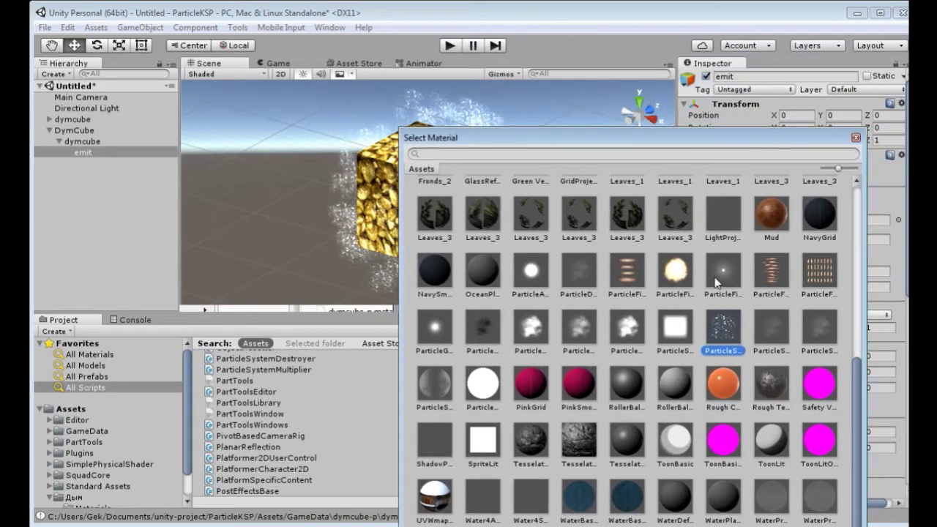
{"action": "left_click", "coordinate": [677, 271]}
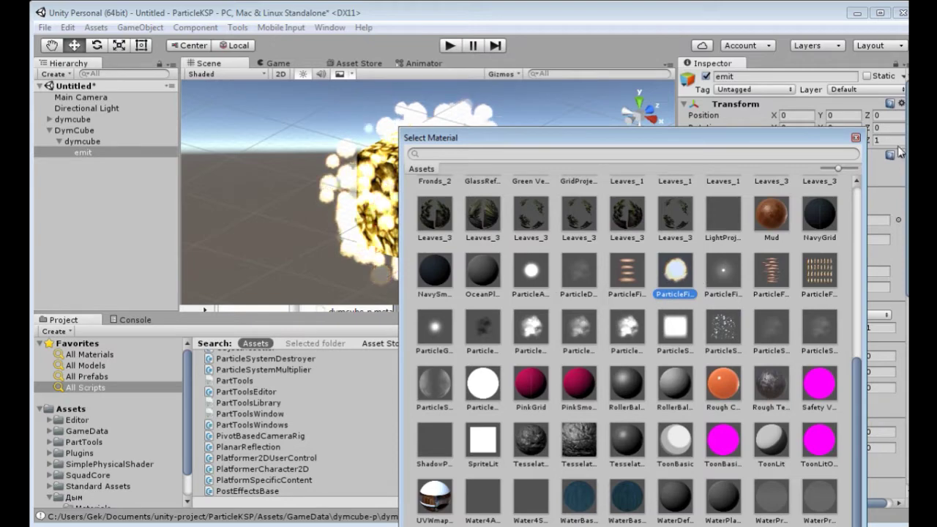
{"action": "left_click", "coordinate": [857, 138]}
{"action": "left_click_drag", "start_coordinate": [544, 166], "coordinate": [535, 250], "text": "alt"}
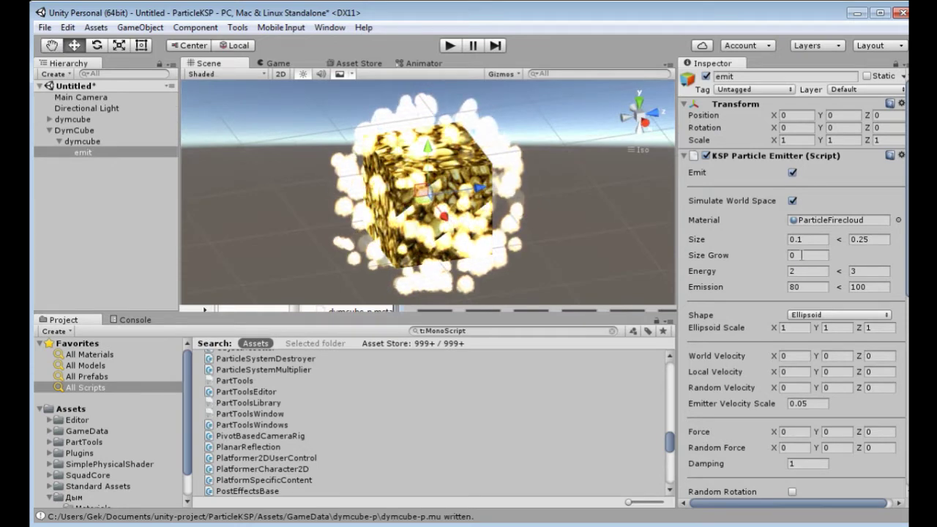
{"action": "left_click", "coordinate": [806, 239]}
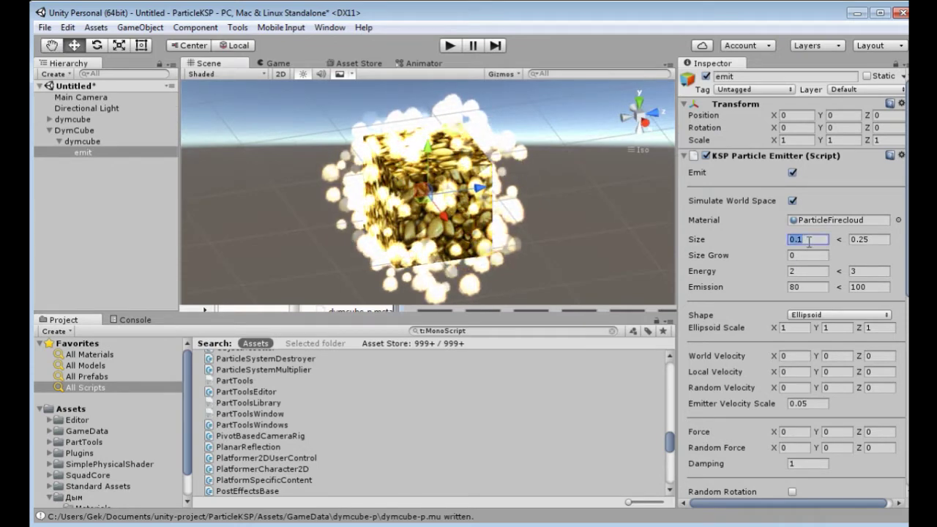
{"action": "left_click", "coordinate": [871, 240]}
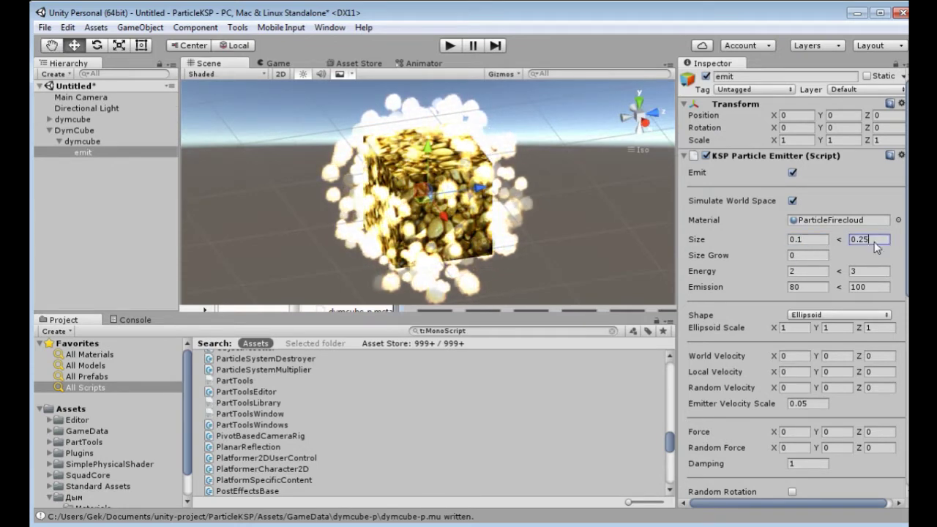
{"action": "left_click", "coordinate": [817, 240]}
{"action": "double_click", "coordinate": [817, 240]}
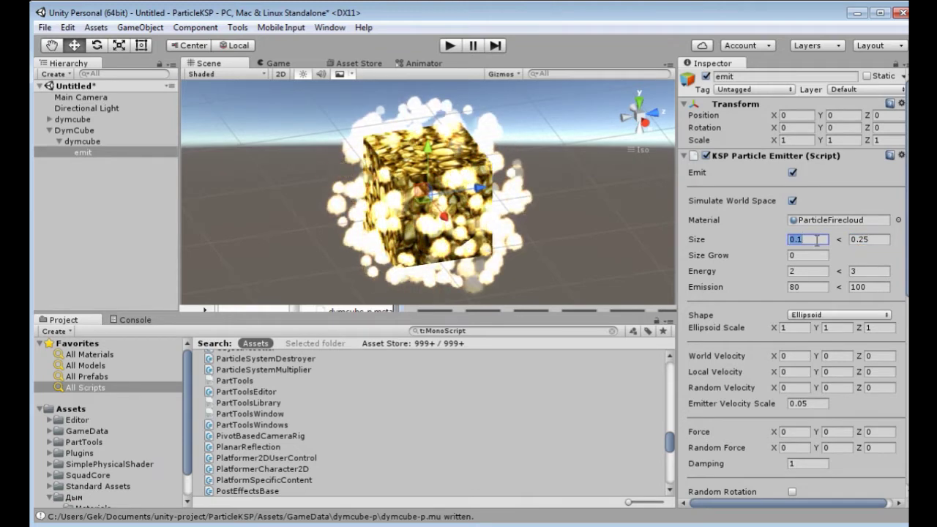
{"action": "left_click", "coordinate": [871, 240]}
Set the particle emitter's Size range to a minimum of 0.05 and a maximum of 0.08.
{"action": "left_click", "coordinate": [808, 239]}
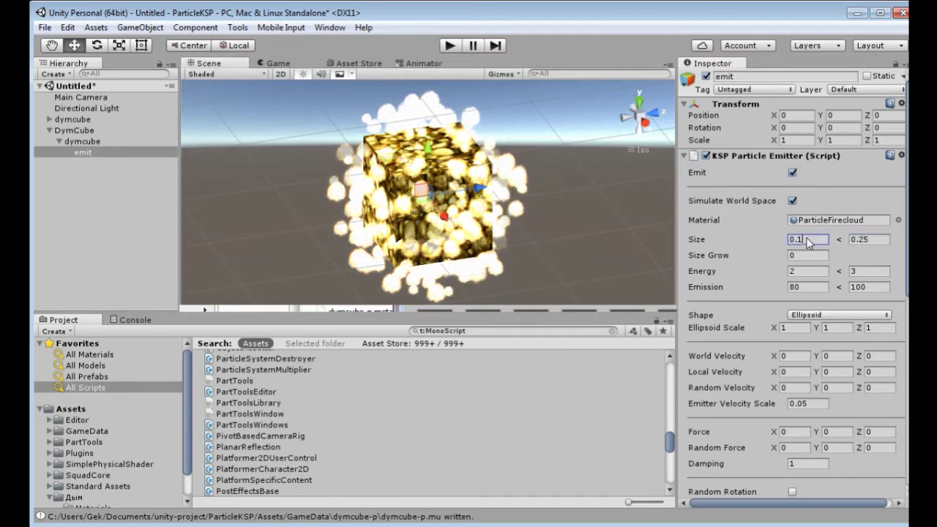
{"action": "type", "text": "0.5"}
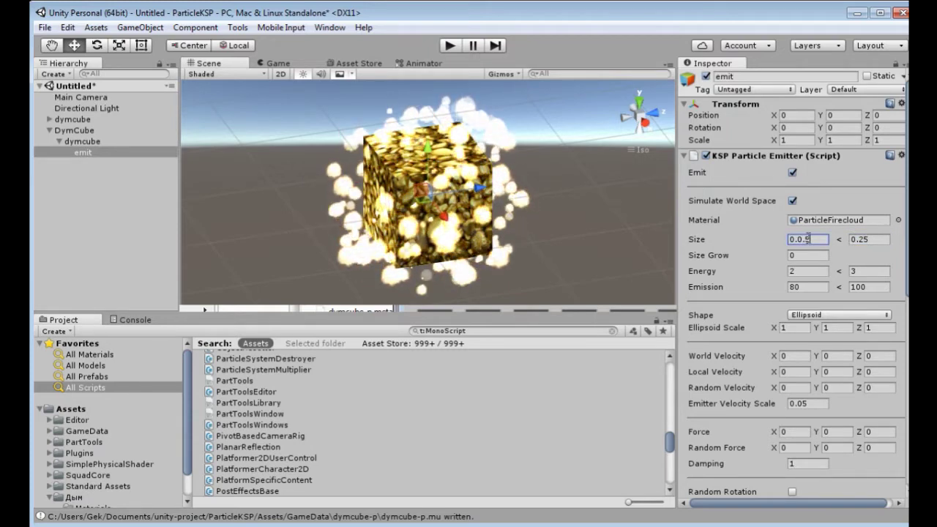
{"action": "key", "text": "Tab"}
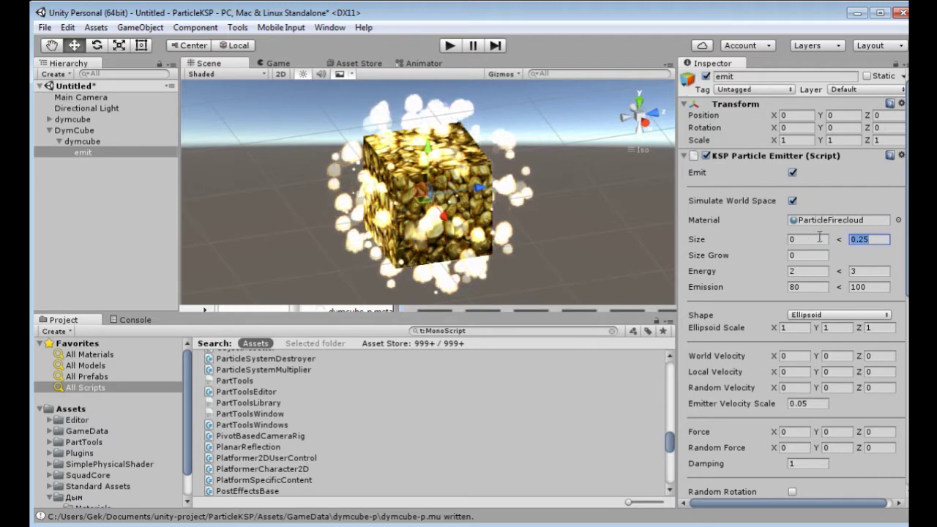
{"action": "left_click", "coordinate": [805, 238]}
{"action": "type", "text": "0."}
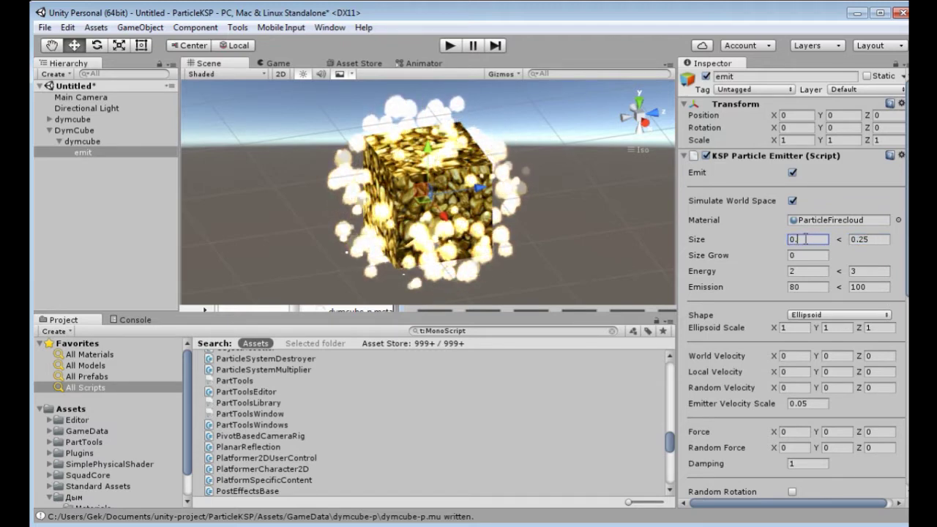
{"action": "type", "text": "05"}
{"action": "key", "text": "Tab"}
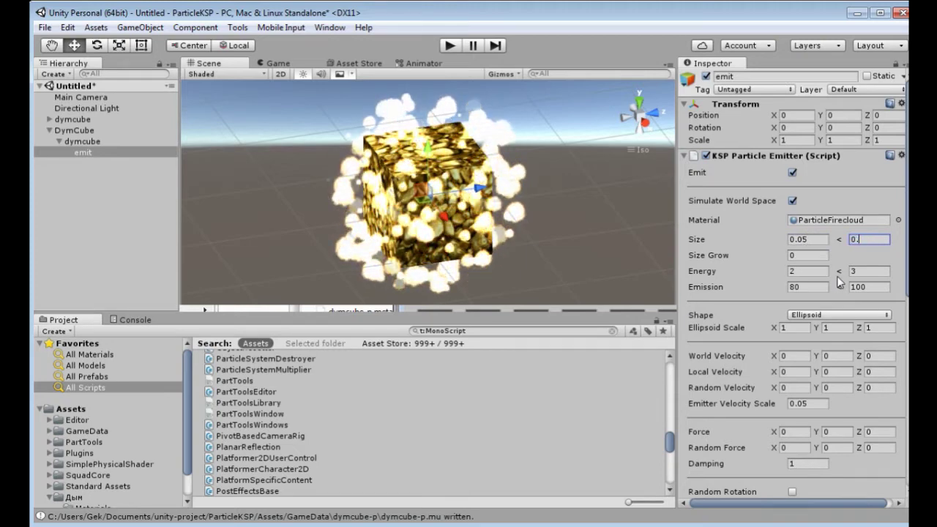
{"action": "type", "text": "0.08"}
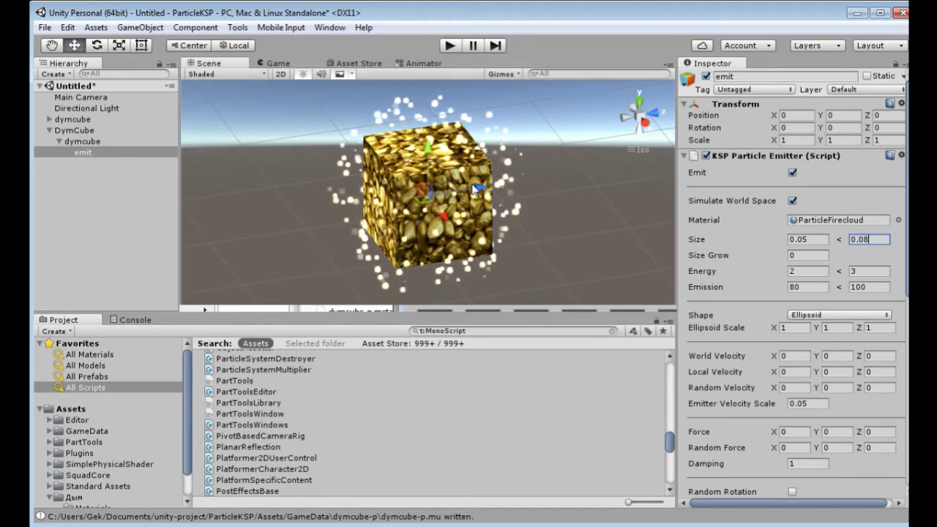
{"action": "scroll", "coordinate": [503, 183], "scroll_direction": "up", "scroll_amount": 1}
Try a Size Grow of 1 on the particle emitter and settle on 0.1.
{"action": "key", "text": "Tab"}
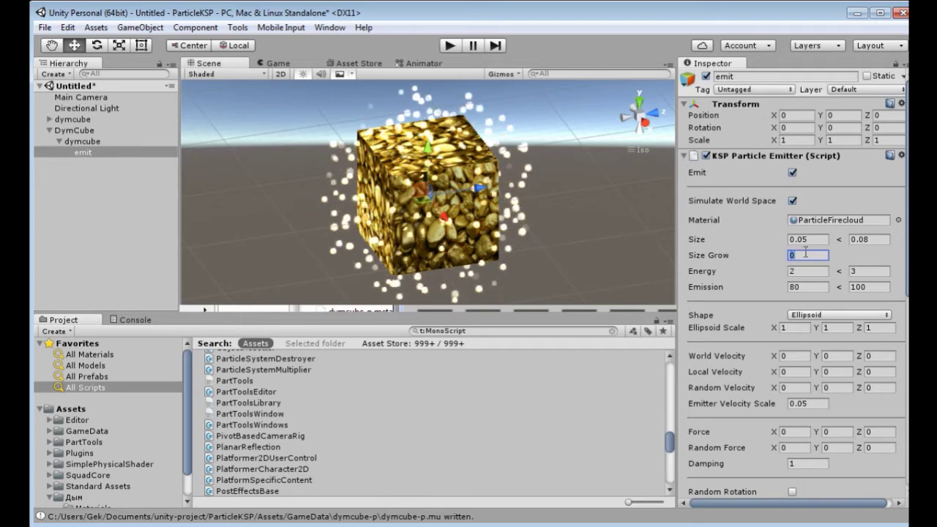
{"action": "type", "text": "1"}
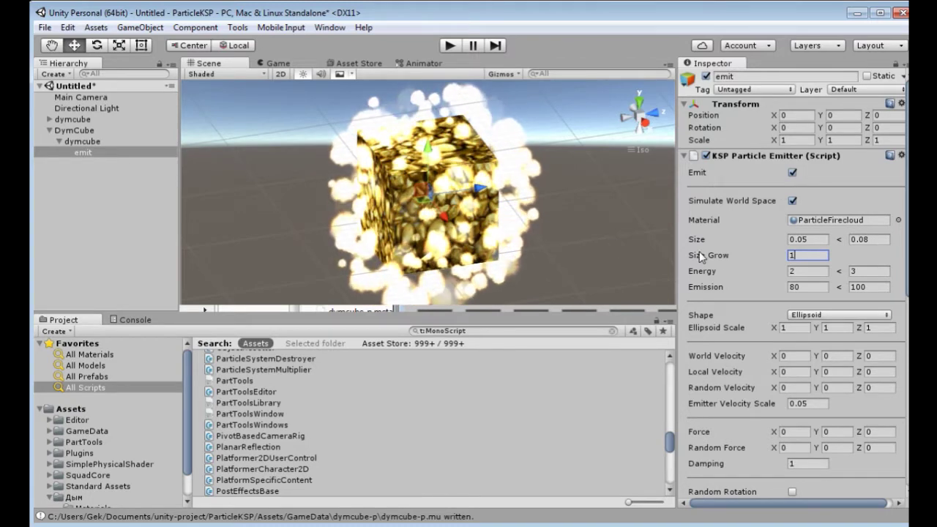
{"action": "key", "text": "Tab"}
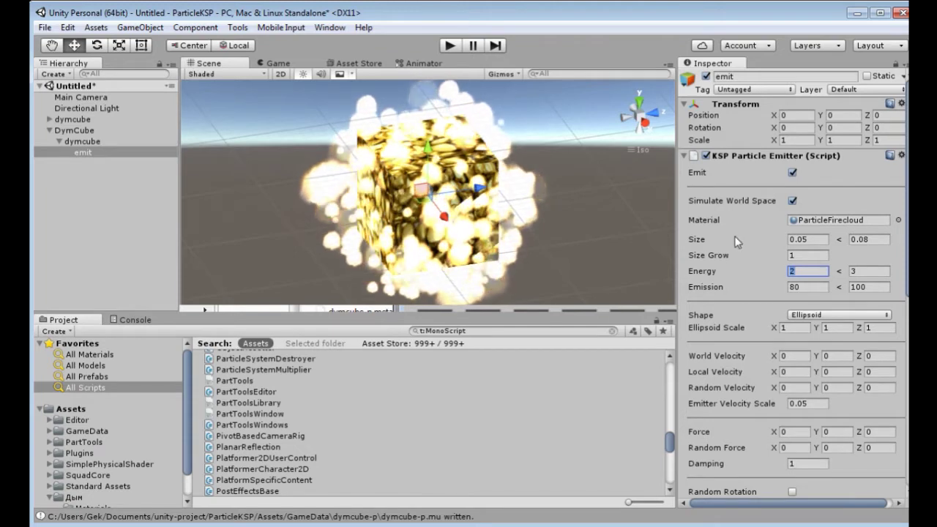
{"action": "left_click", "coordinate": [790, 254]}
{"action": "type", "text": "0.1"}
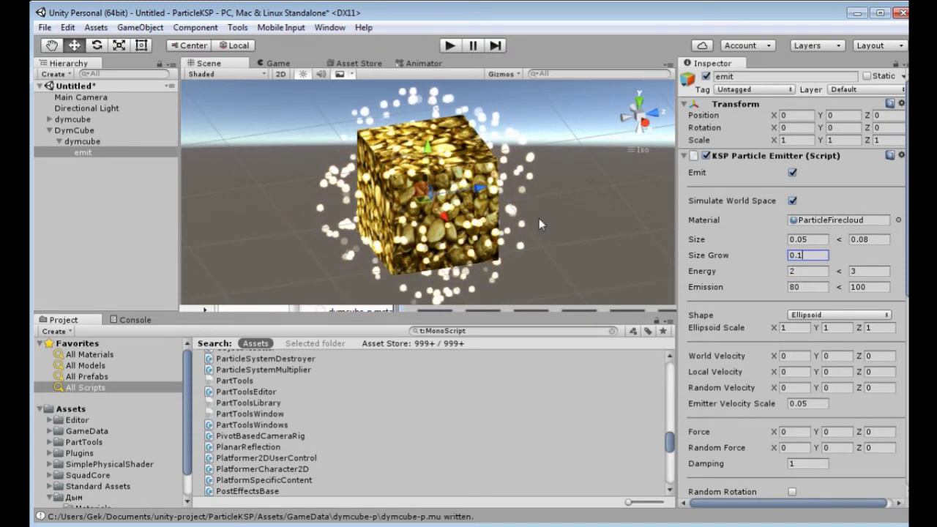
Set the particle emitter's Emission range to a minimum of 500 and a maximum of 600.
{"action": "left_click", "coordinate": [808, 287]}
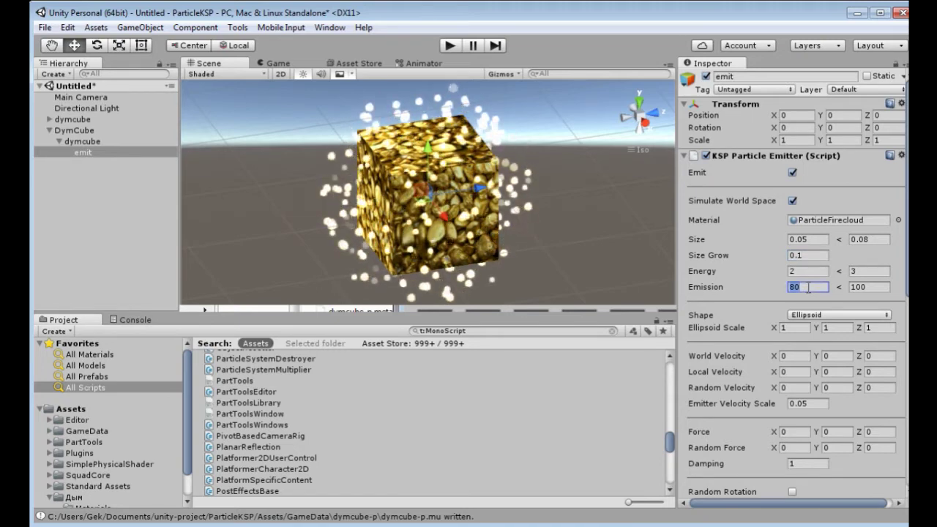
{"action": "type", "text": "500"}
{"action": "key", "text": "Tab"}
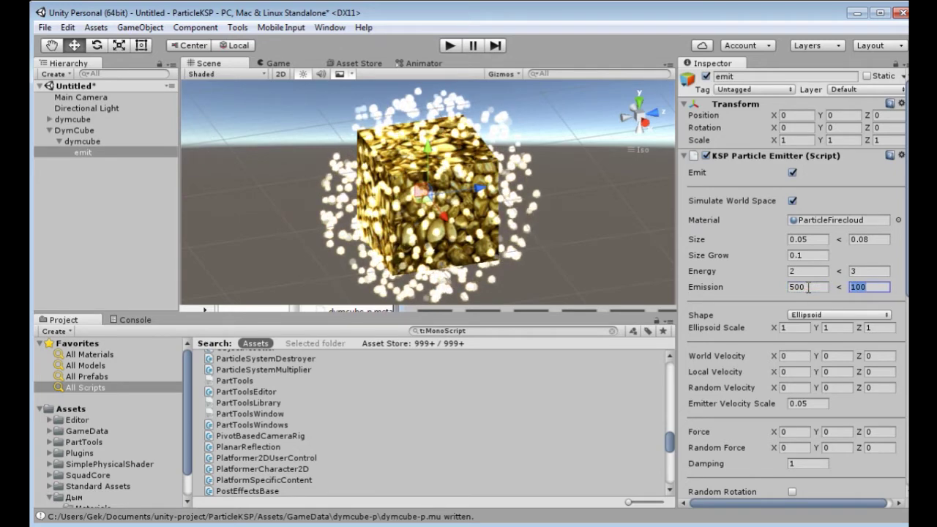
{"action": "type", "text": "600"}
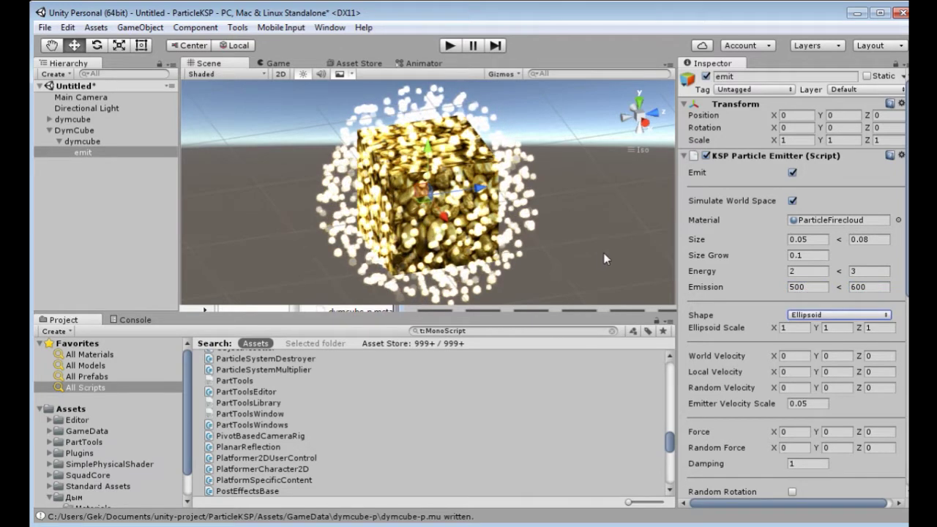
{"action": "mouse_move", "coordinate": [593, 212]}
{"action": "left_mouse_down", "text": "alt"}
{"action": "mouse_move", "coordinate": [560, 188]}
{"action": "mouse_move", "coordinate": [567, 203]}
{"action": "mouse_move", "coordinate": [608, 166]}
{"action": "mouse_move", "coordinate": [582, 235]}
{"action": "mouse_move", "coordinate": [550, 278]}
{"action": "mouse_move", "coordinate": [608, 213]}
{"action": "left_mouse_up", "text": "alt"}
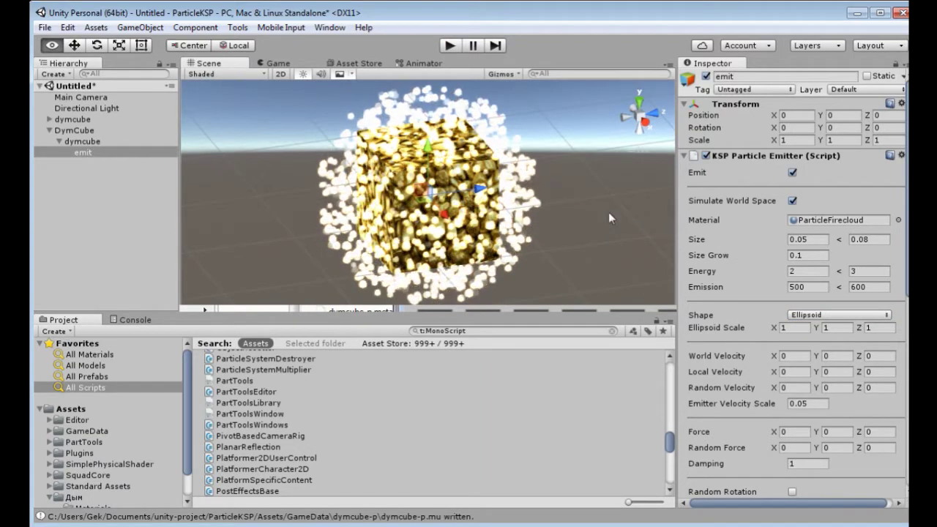
Try an Energy range of 5 to 6 on the emitter and view the particles around the cube.
{"action": "type", "text": "5"}
{"action": "key", "text": "Tab"}
{"action": "type", "text": "6"}
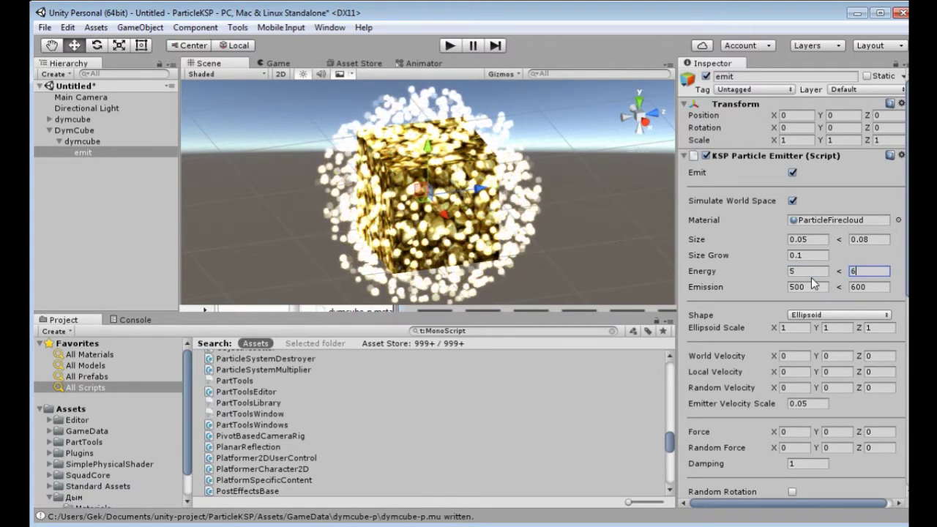
{"action": "key", "text": "Tab"}
{"action": "left_click_drag", "start_coordinate": [642, 223], "coordinate": [597, 197], "text": "alt"}
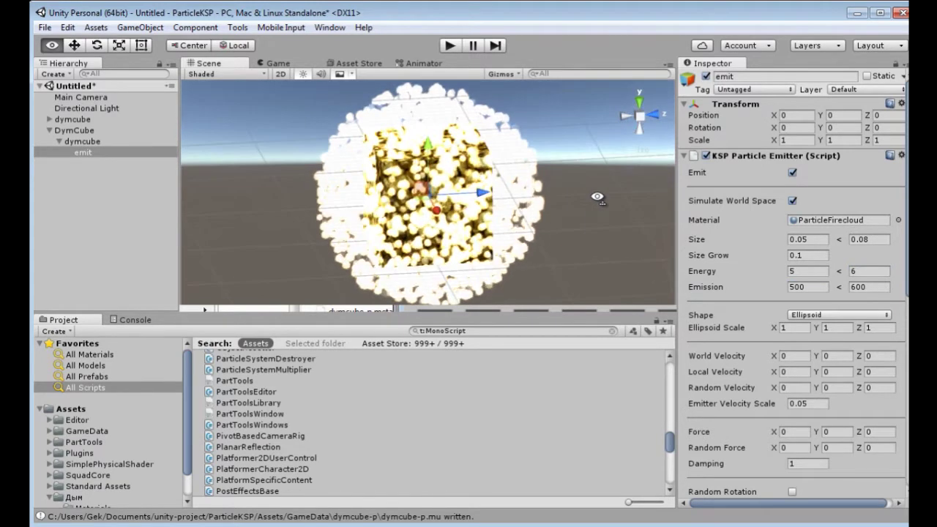
Try the emitter's Energy range at 2 to 3, and with both limits at 0.
{"action": "left_click", "coordinate": [799, 270]}
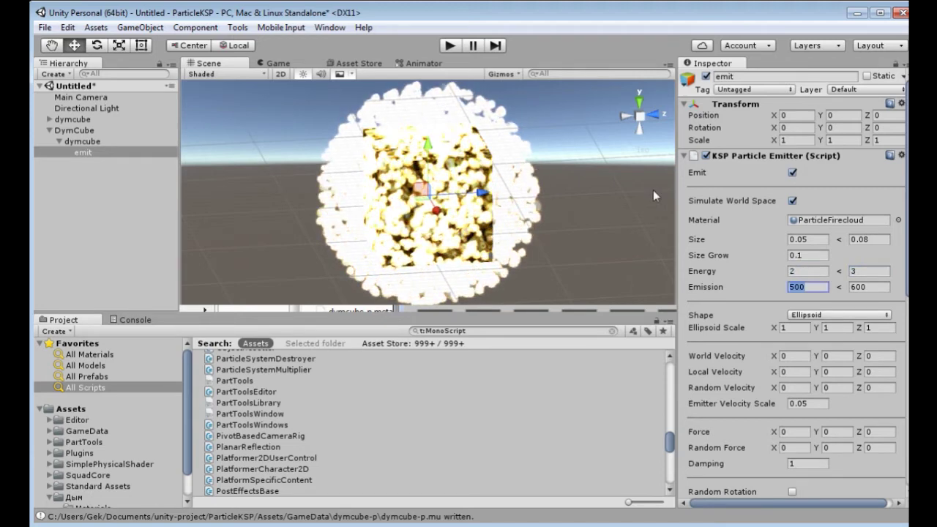
{"action": "left_click_drag", "start_coordinate": [644, 188], "coordinate": [643, 206], "text": "alt"}
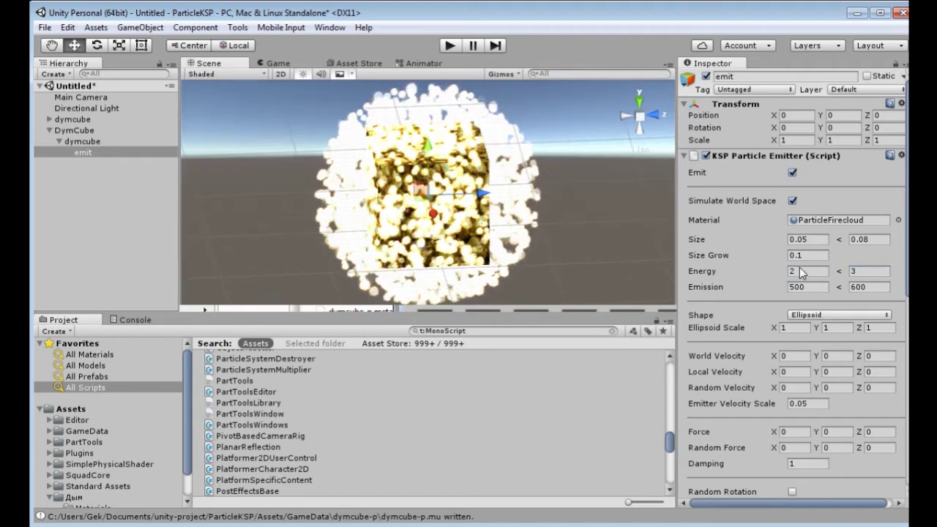
{"action": "type", "text": "0"}
{"action": "key", "text": "Tab"}
{"action": "type", "text": "0"}
{"action": "key", "text": "Tab"}
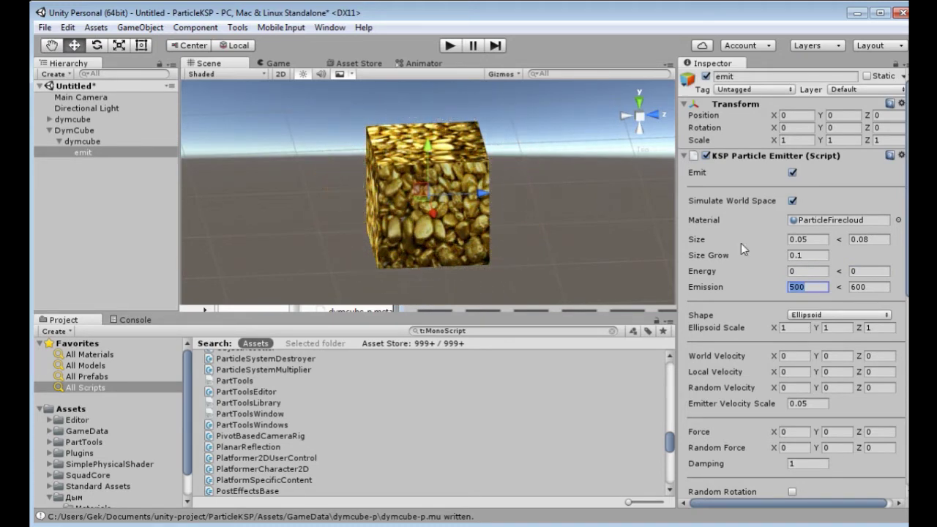
Set the emitter's Energy range to a minimum of 1 and a maximum of 2.
{"action": "type", "text": "1"}
{"action": "key", "text": "Tab"}
{"action": "type", "text": "2"}
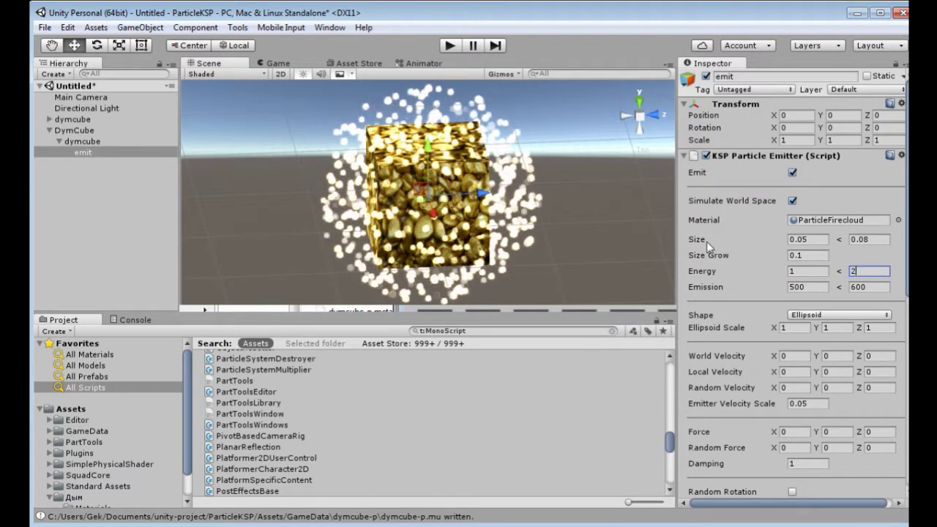
Reduce the emitter's Energy range to 0.5 and 0.7, and view the particles from several angles.
{"action": "key", "text": "shift+Tab"}
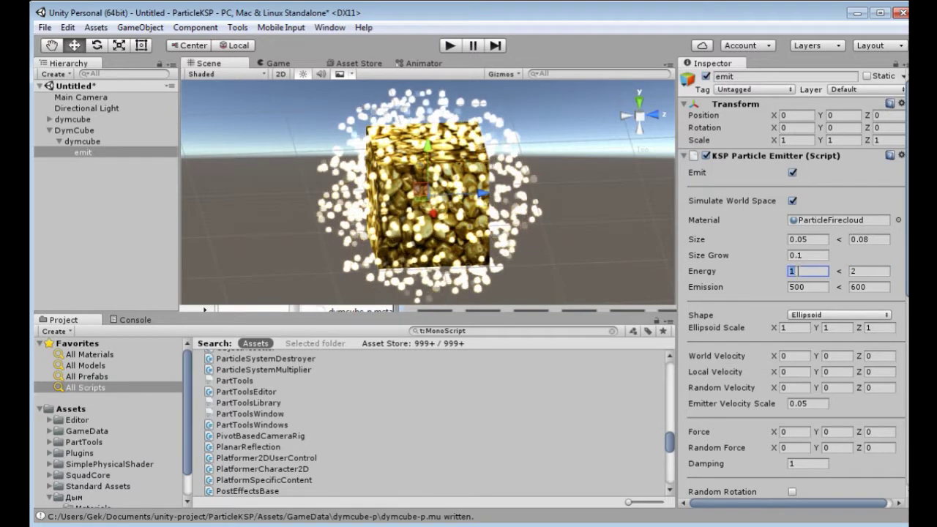
{"action": "type", "text": "0.5"}
{"action": "key", "text": "Tab"}
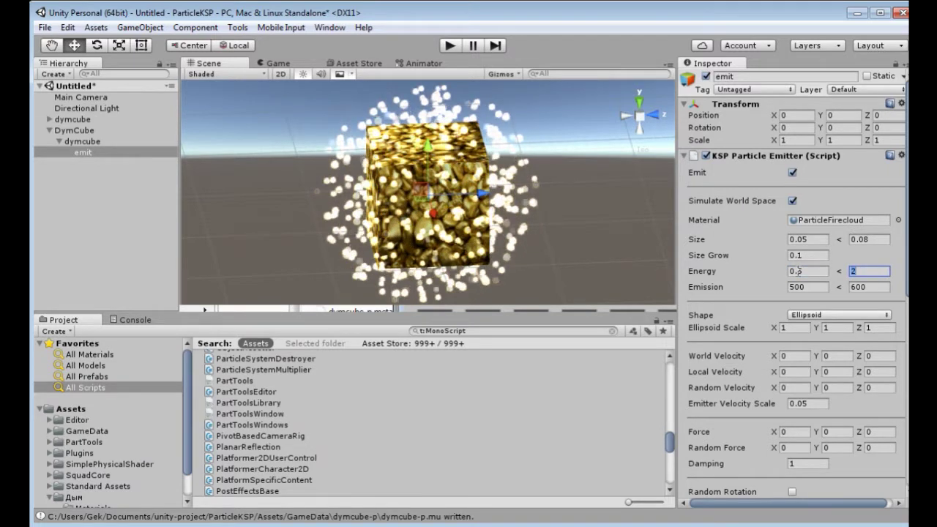
{"action": "type", "text": "0.7"}
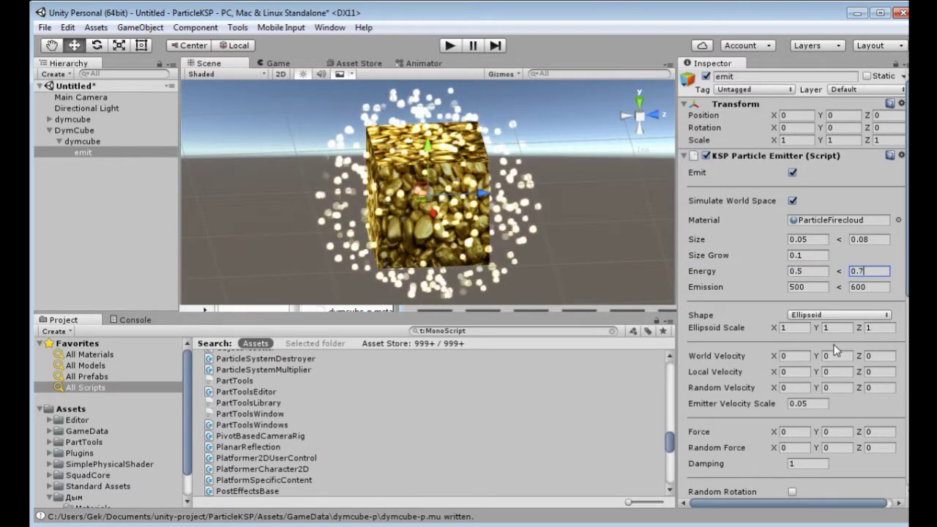
{"action": "key", "text": "Tab"}
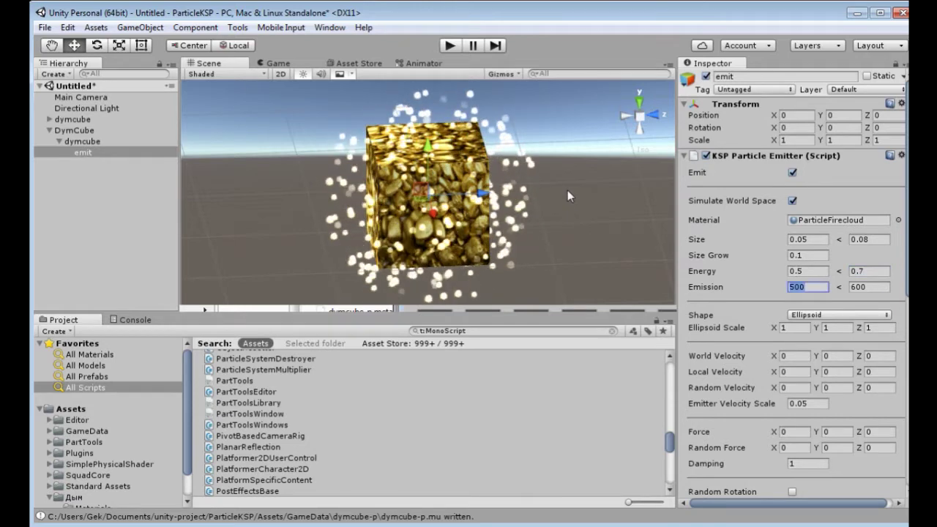
{"action": "left_click_drag", "start_coordinate": [569, 196], "coordinate": [565, 154], "text": "alt"}
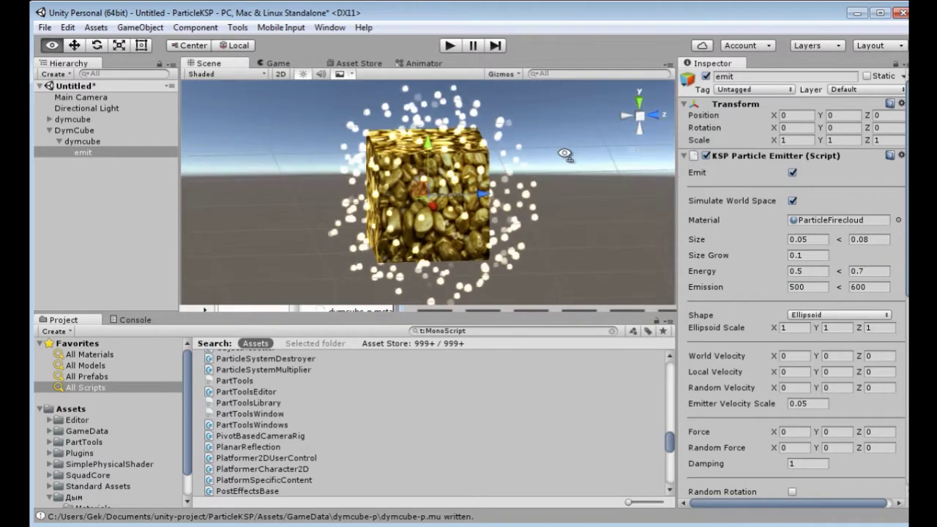
{"action": "left_click_drag", "start_coordinate": [531, 219], "coordinate": [574, 166], "text": "alt"}
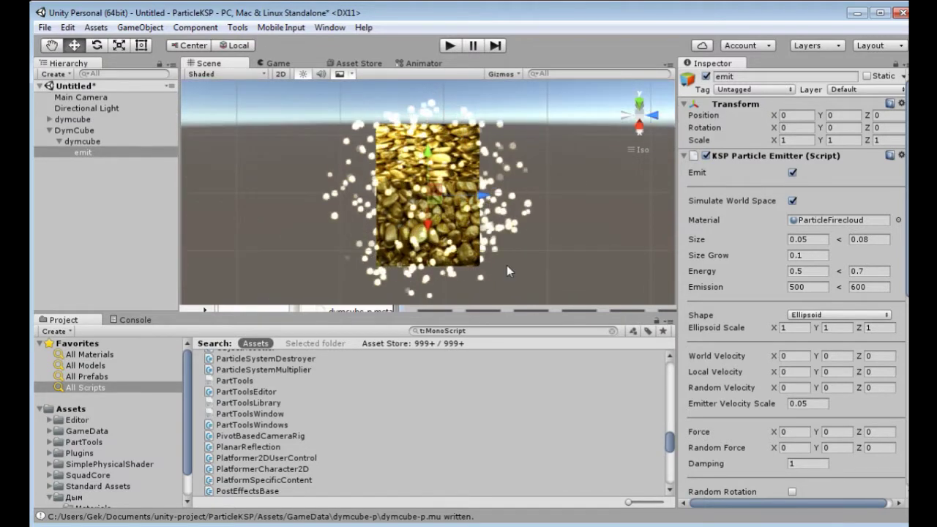
{"action": "left_click_drag", "start_coordinate": [508, 267], "coordinate": [559, 184], "text": "alt"}
Set the emitter's Energy range to a minimum of 0.2 and a maximum of 0.3.
{"action": "left_click", "coordinate": [806, 271]}
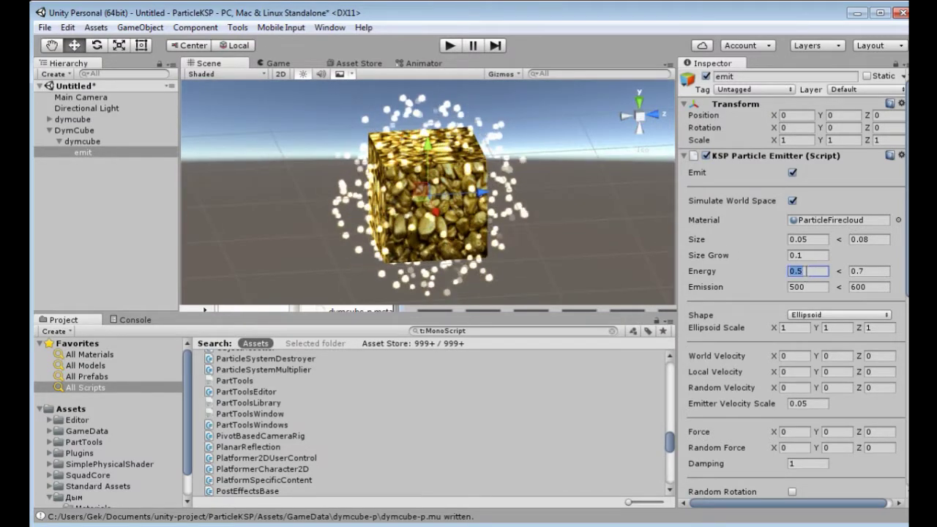
{"action": "type", "text": "0.2"}
{"action": "key", "text": "Tab"}
{"action": "type", "text": "0.3"}
{"action": "key", "text": "Tab"}
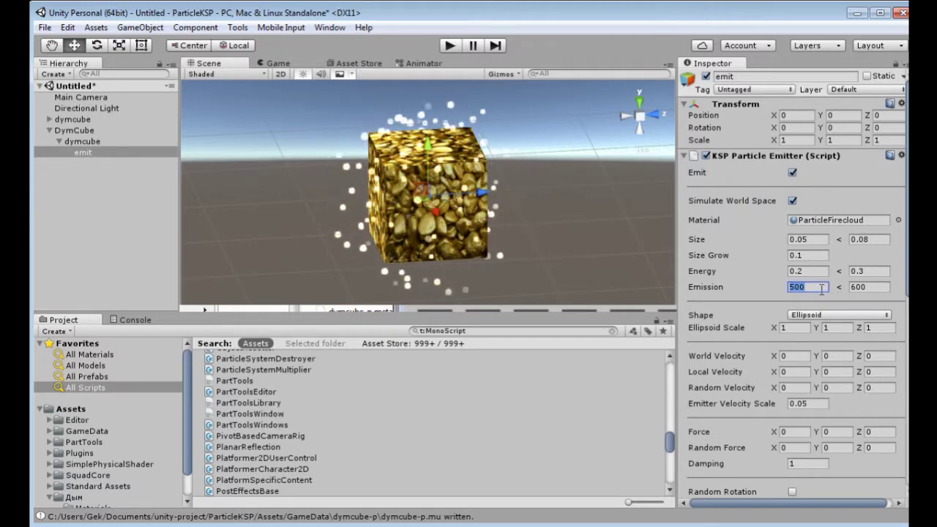
Reduce the emitter's Emission range to a minimum of 100 and a maximum of 120.
{"action": "type", "text": "100"}
{"action": "key", "text": "Tab"}
{"action": "type", "text": "120"}
{"action": "key", "text": "Tab"}
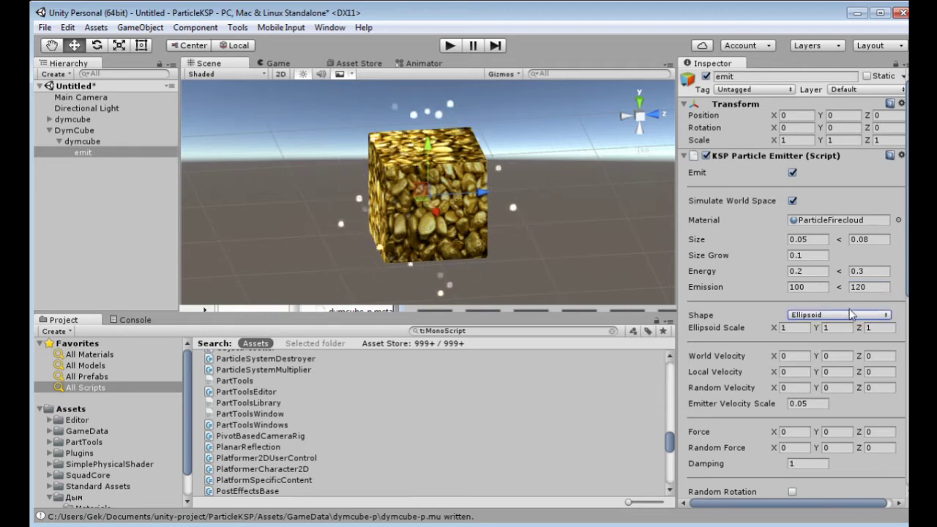
Raise the emitter's Emission range to a minimum of 500 and a maximum of 600.
{"action": "left_click", "coordinate": [797, 286]}
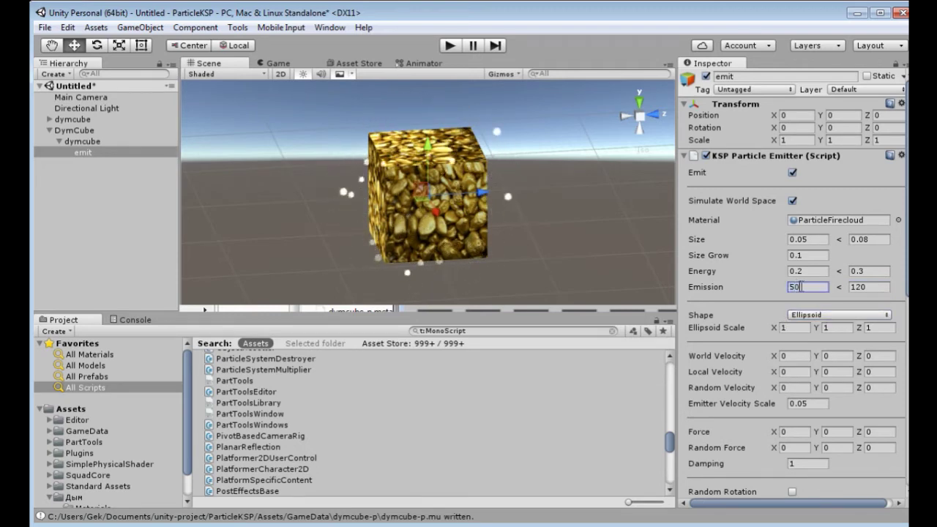
{"action": "key", "text": "Tab"}
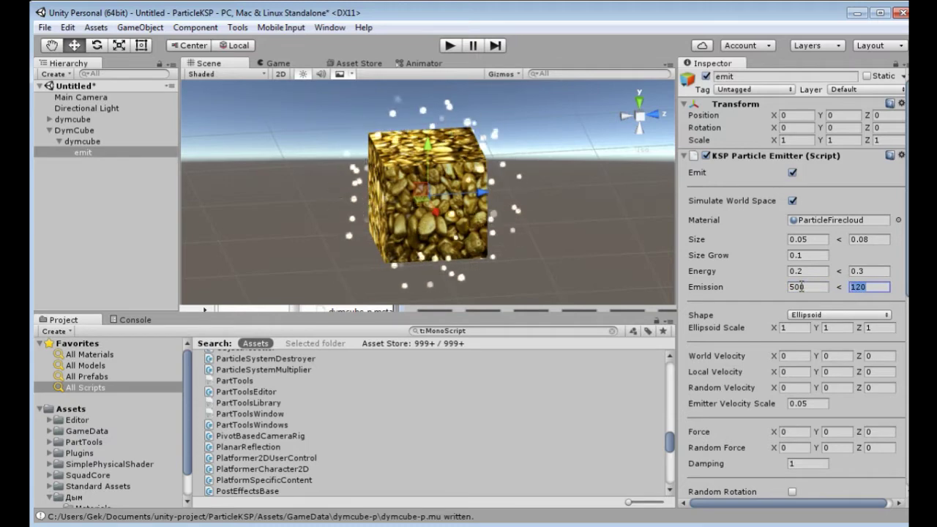
{"action": "key", "text": "Tab"}
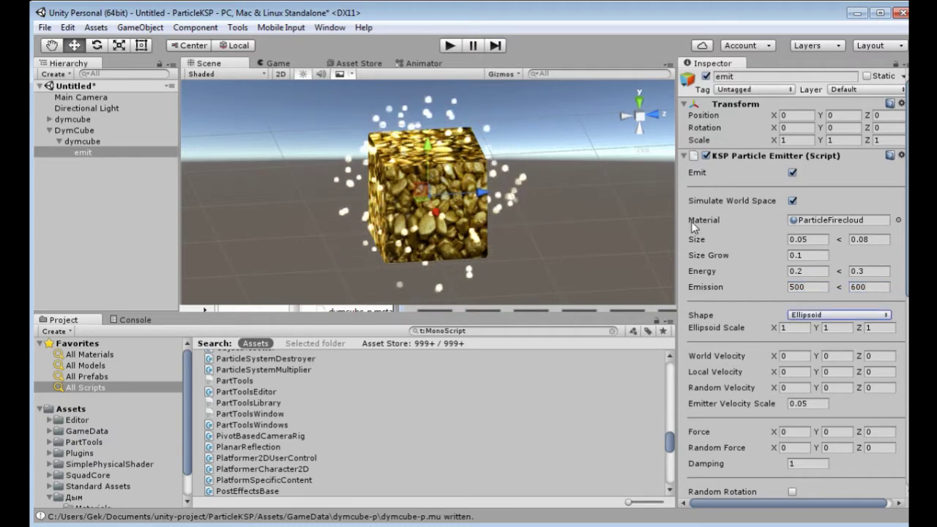
Set the emitter's Energy range to a minimum of 0.3 and a maximum of 0.4.
{"action": "left_click", "coordinate": [811, 271]}
{"action": "type", "text": "0.3"}
{"action": "key", "text": "Tab"}
{"action": "type", "text": "0."}
{"action": "key", "text": "Tab"}
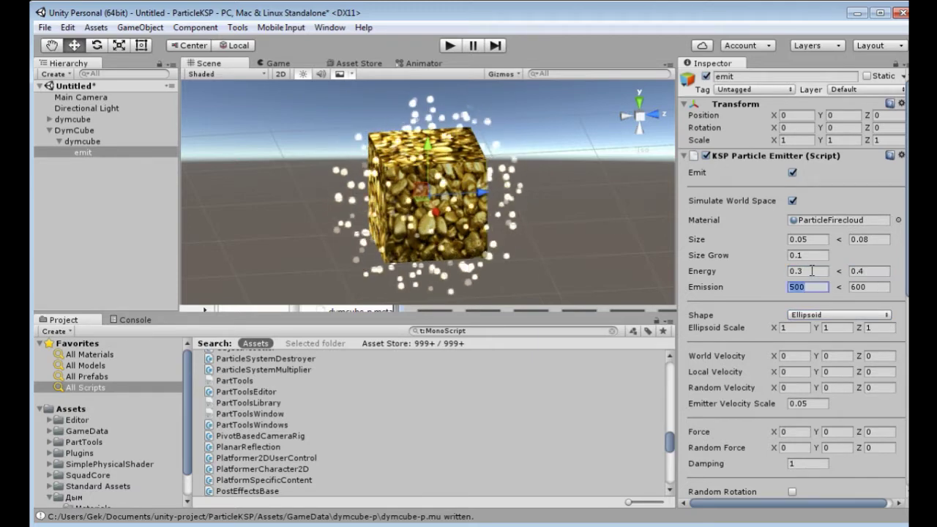
{"action": "left_click_drag", "start_coordinate": [610, 181], "coordinate": [546, 217], "text": "alt"}
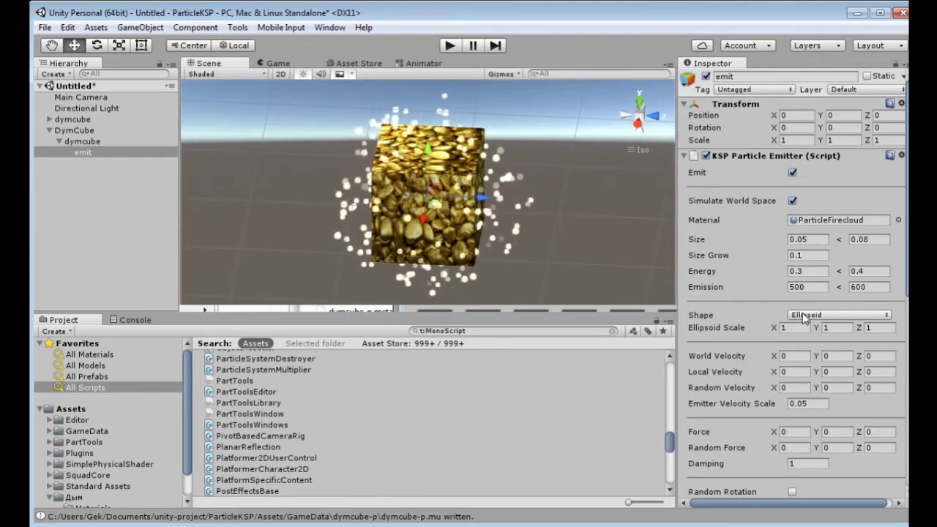
Try the Sphere shape for the particle emitter and view the particles around the cube.
{"action": "left_click", "coordinate": [804, 316]}
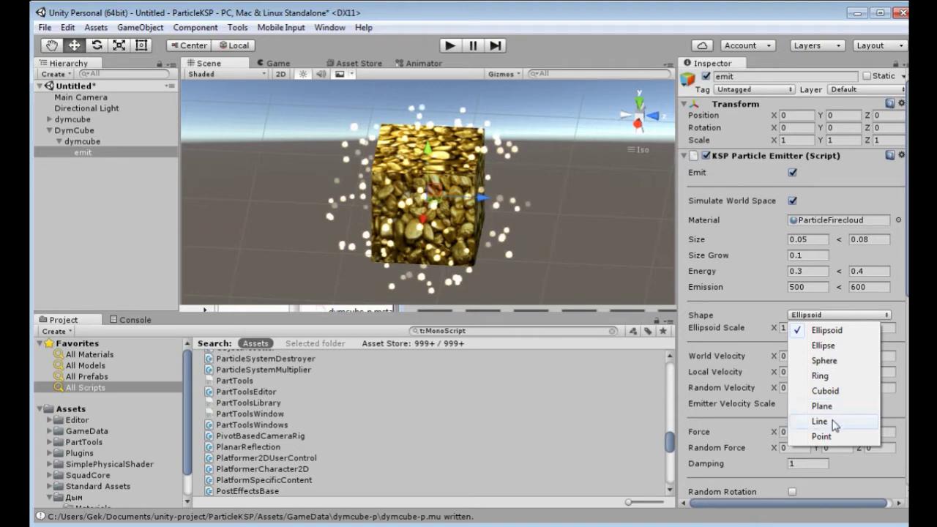
{"action": "left_click", "coordinate": [824, 361]}
{"action": "left_click_drag", "start_coordinate": [634, 216], "coordinate": [582, 187], "text": "alt"}
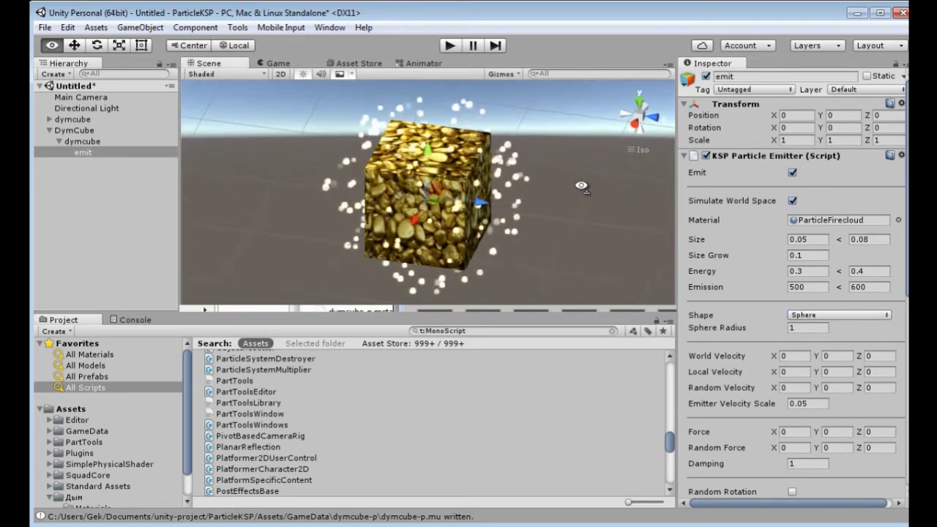
Try the Line shape for the emitter with a Line Length of 10.
{"action": "left_click", "coordinate": [825, 316]}
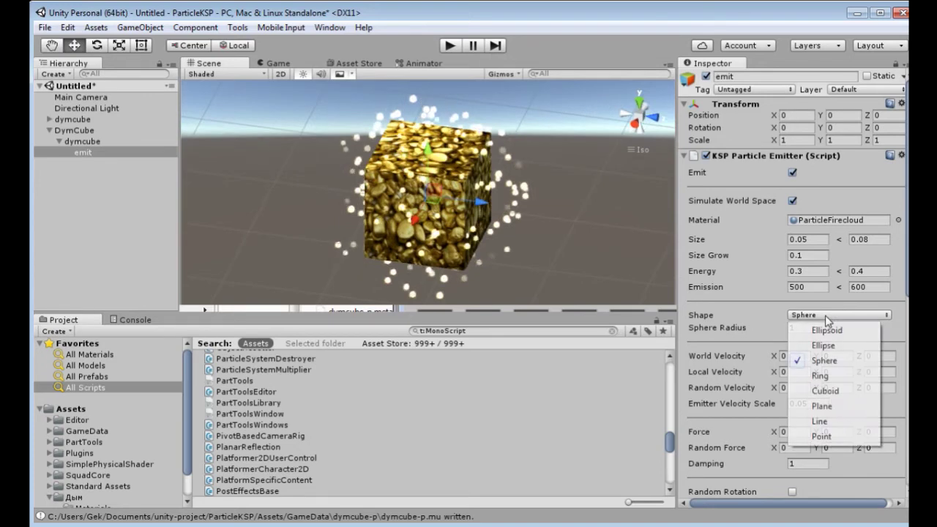
{"action": "left_click", "coordinate": [819, 422]}
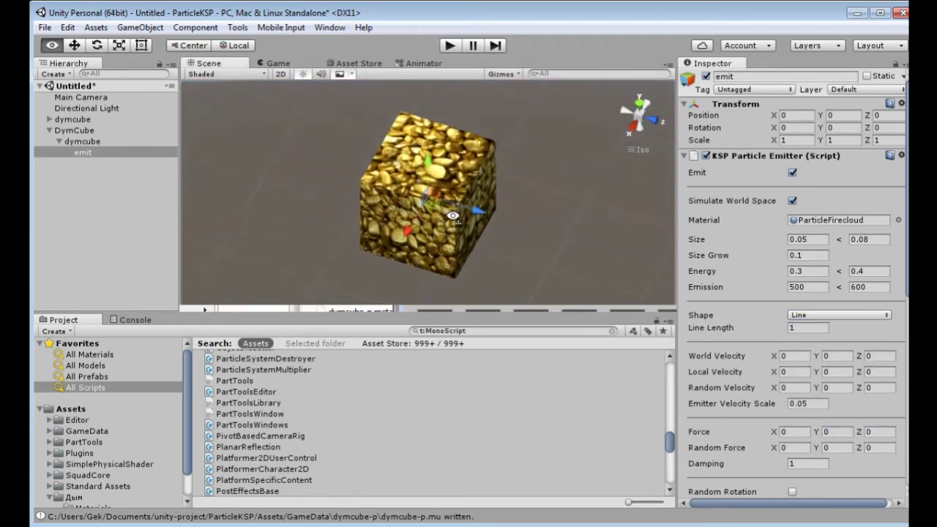
{"action": "left_click", "coordinate": [797, 328]}
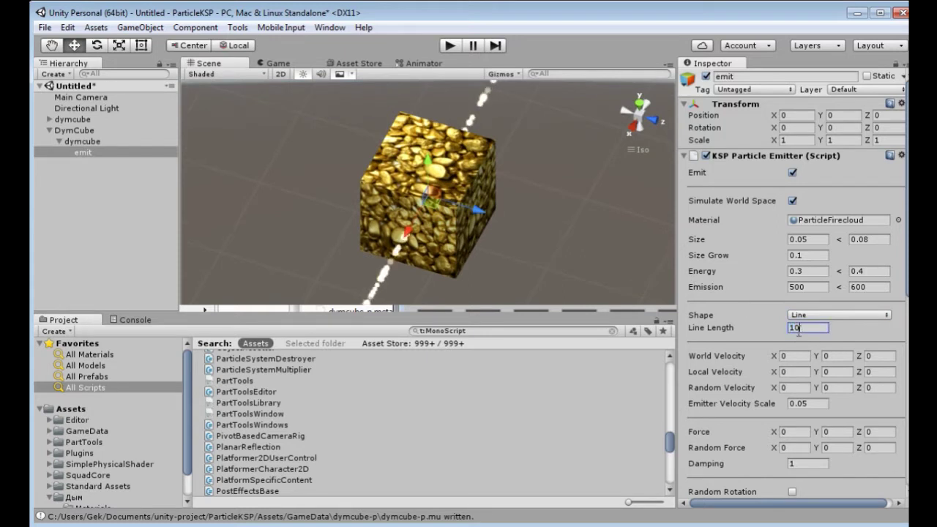
{"action": "left_click_drag", "start_coordinate": [568, 201], "coordinate": [613, 99], "text": "alt"}
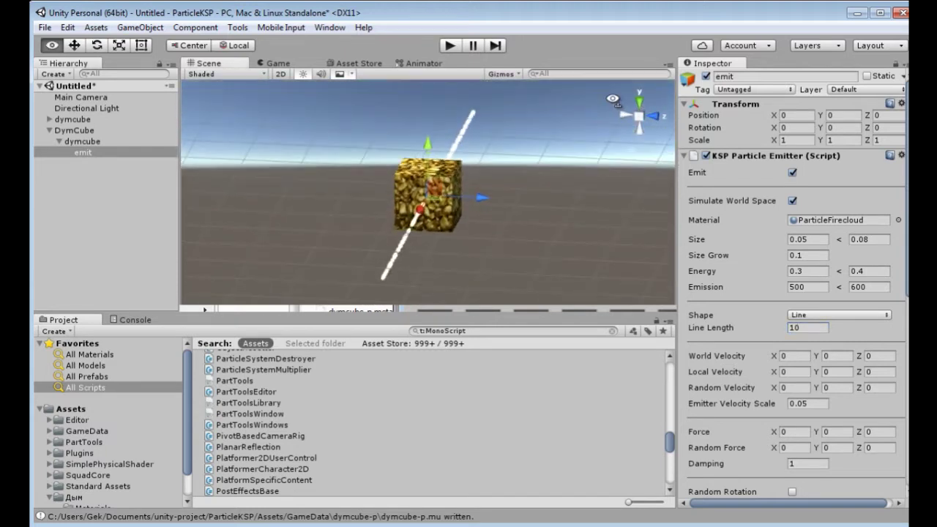
Change the emitter's shape to Cuboid and set its Cuboid Scale to 0.5 in X and Z.
{"action": "left_click", "coordinate": [827, 315]}
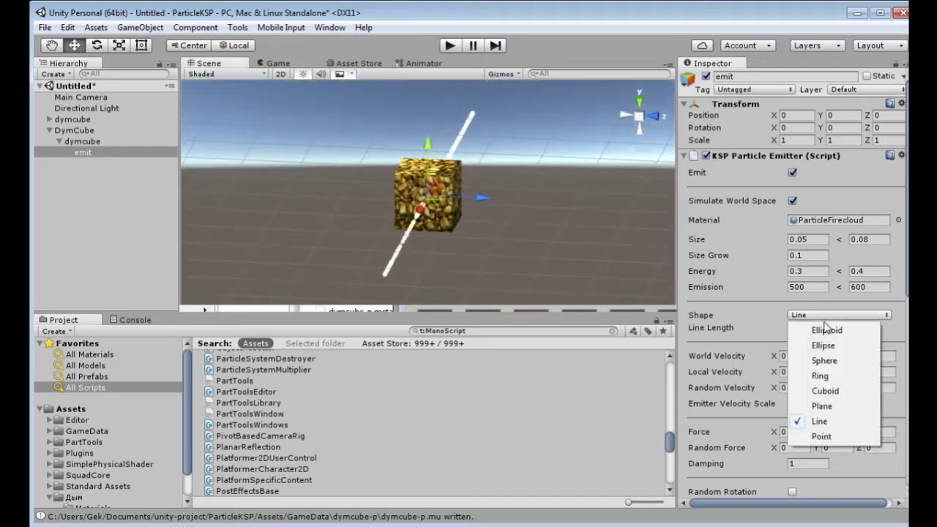
{"action": "left_click", "coordinate": [826, 392]}
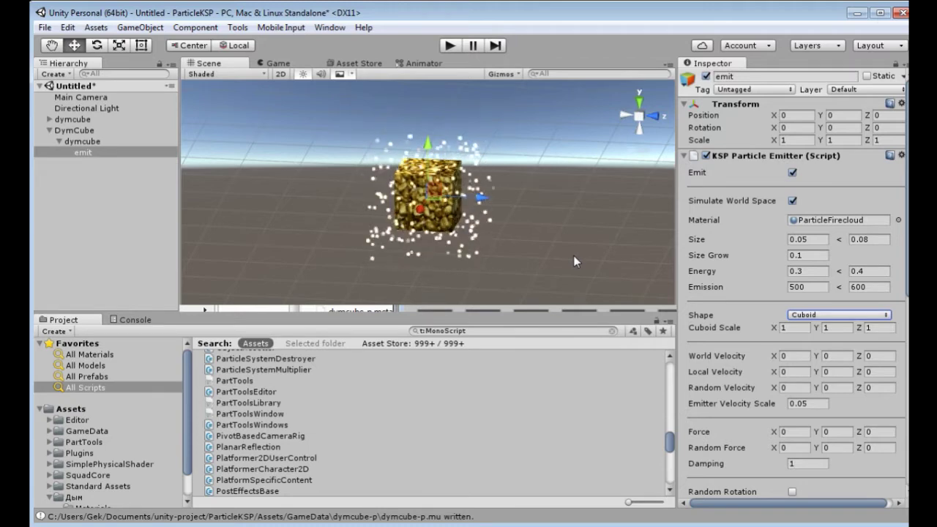
{"action": "left_click", "coordinate": [787, 327]}
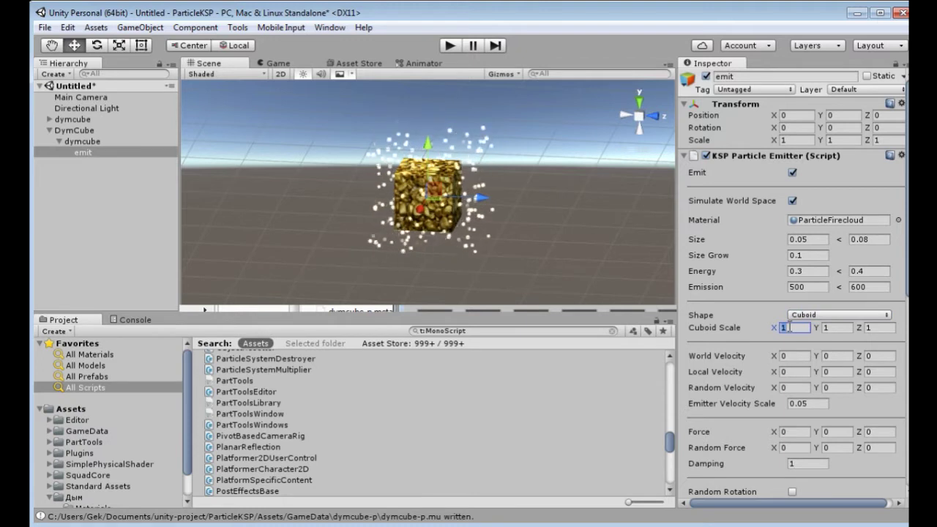
{"action": "type", "text": "0.5"}
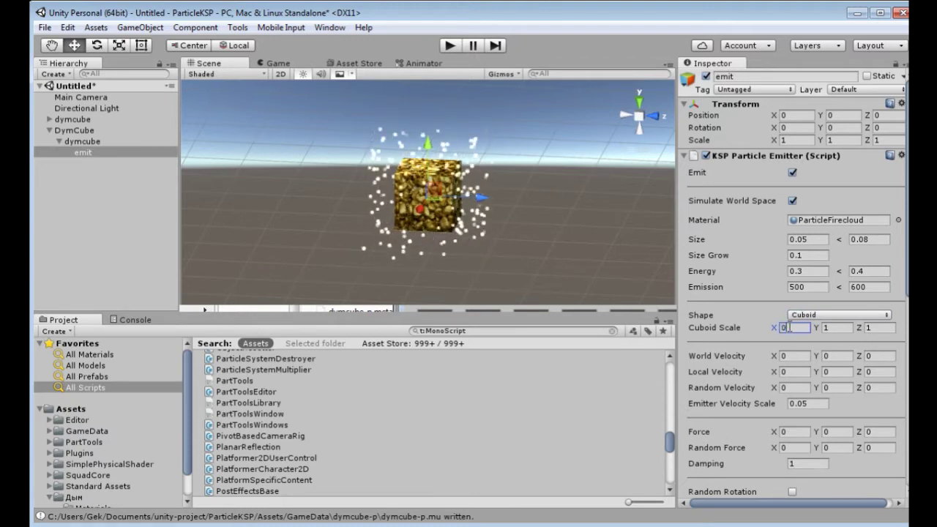
{"action": "key", "text": "Tab"}
{"action": "key", "text": "Tab"}
{"action": "type", "text": "0.5"}
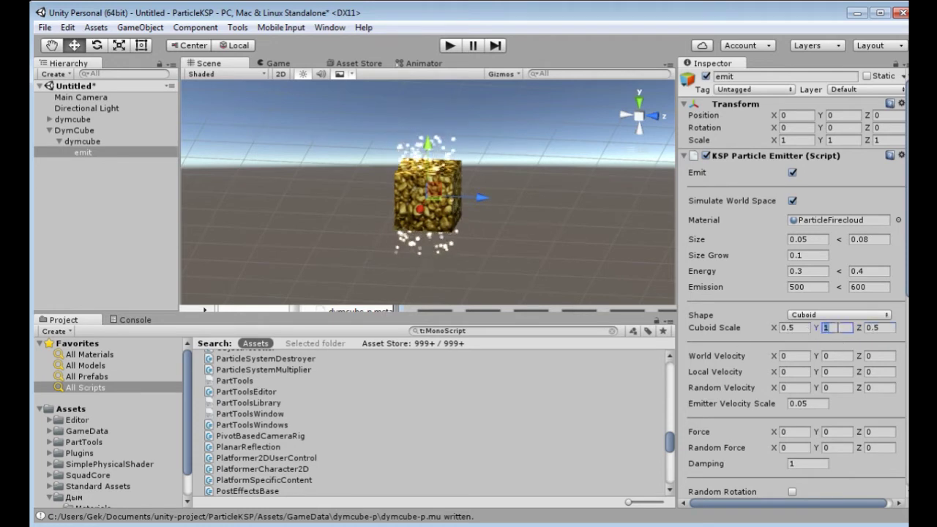
{"action": "left_click", "coordinate": [835, 327]}
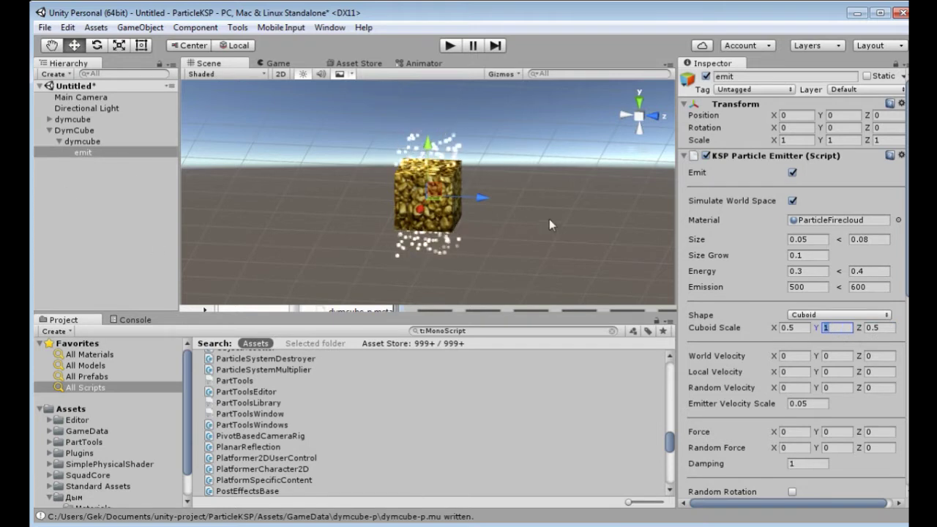
{"action": "scroll", "coordinate": [479, 240], "scroll_direction": "up", "scroll_amount": 1}
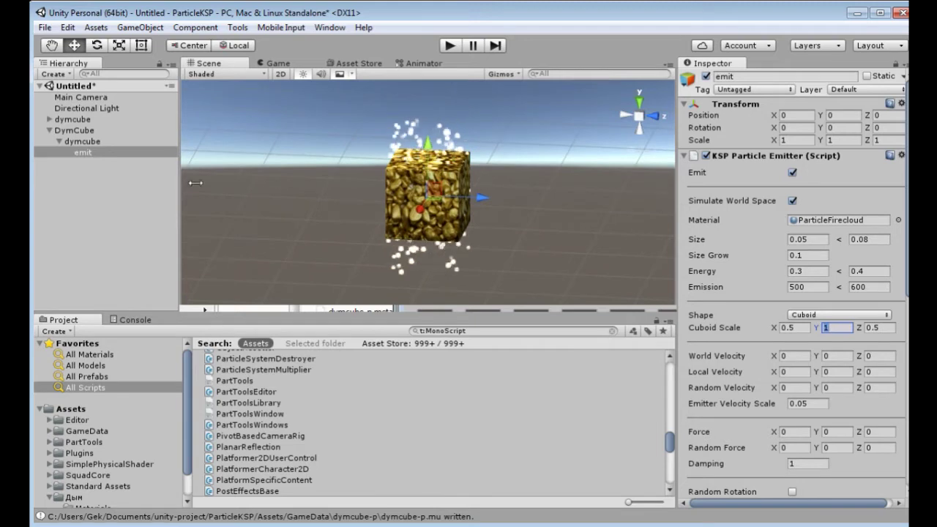
Try lowering the emit object along the Y axis to about -0.891, and undo the move.
{"action": "left_click", "coordinate": [87, 142]}
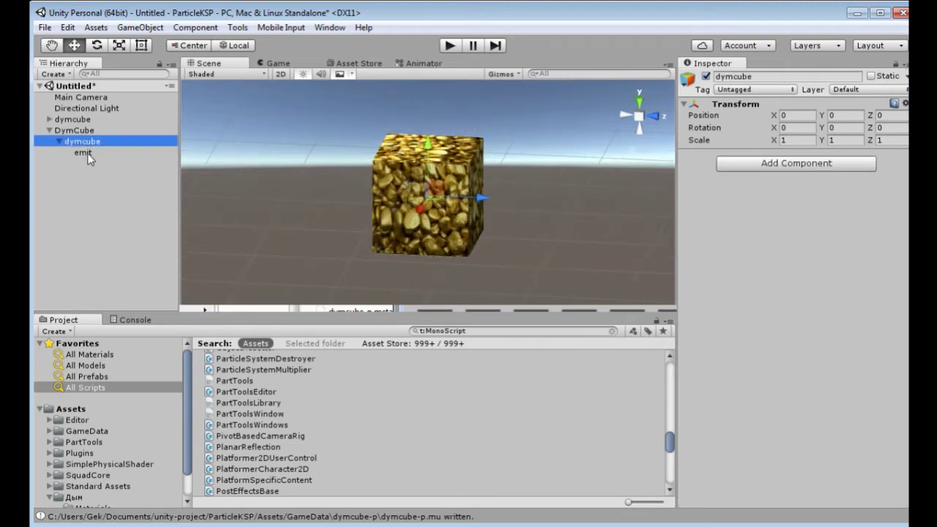
{"action": "left_click", "coordinate": [84, 153]}
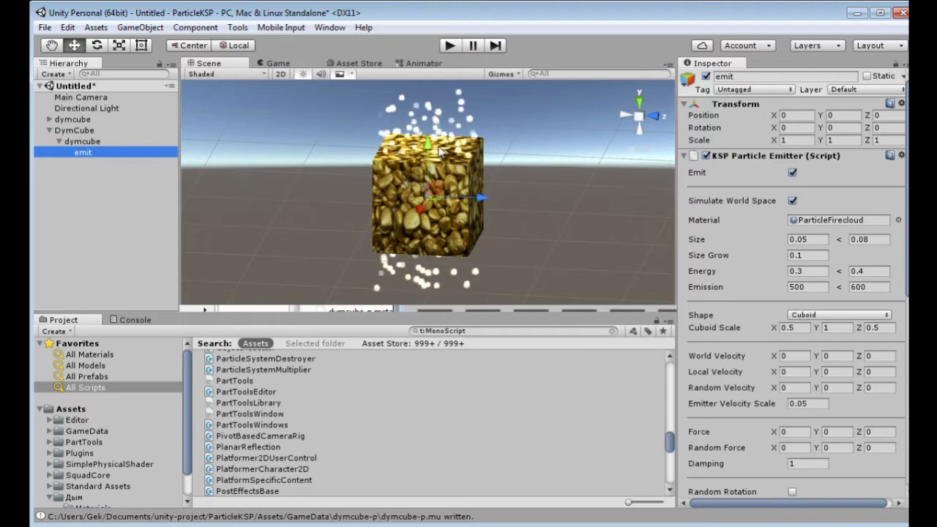
{"action": "left_click_drag", "start_coordinate": [432, 159], "coordinate": [432, 209]}
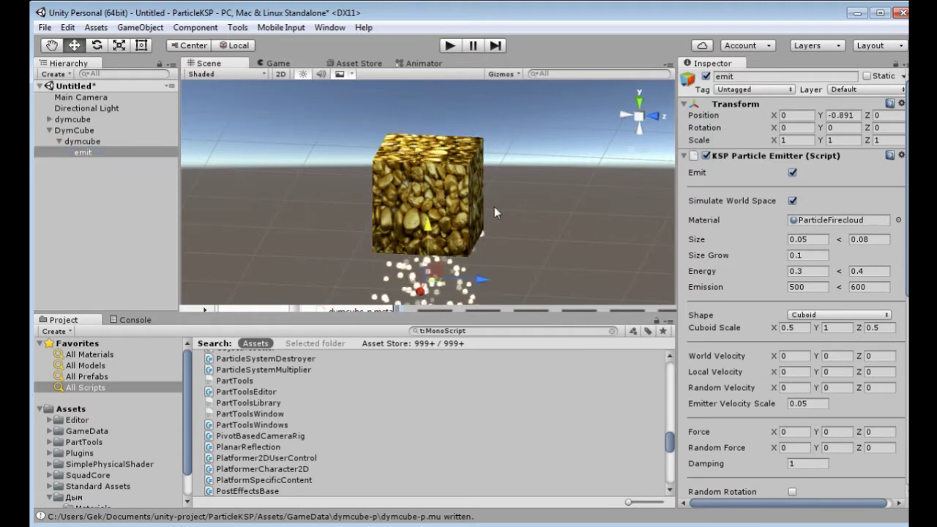
{"action": "scroll", "coordinate": [518, 212], "scroll_direction": "down", "scroll_amount": 3}
{"action": "scroll", "coordinate": [515, 220], "scroll_direction": "down", "scroll_amount": 1}
{"action": "key", "text": "ctrl+z"}
Raise the nested dymcube object along Y to about 0.67 and view the emit particles above the cube.
{"action": "left_click", "coordinate": [82, 141]}
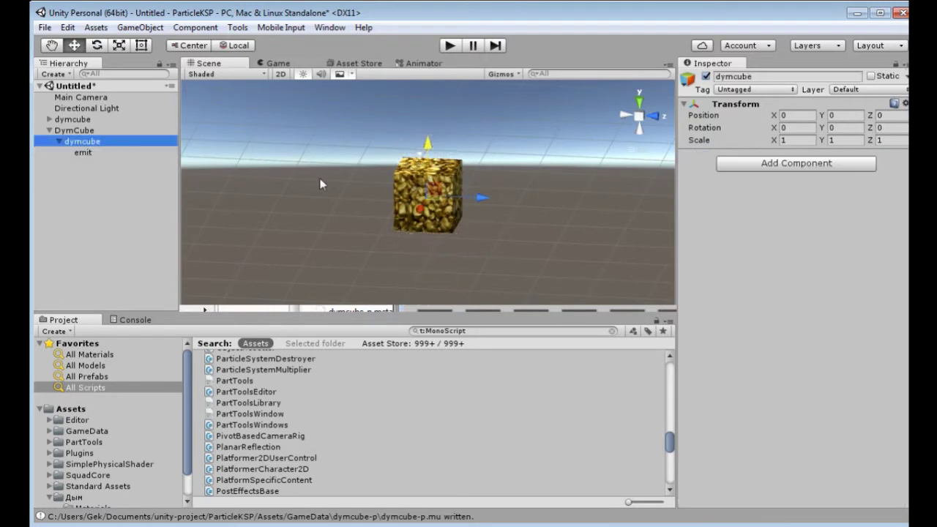
{"action": "left_click_drag", "start_coordinate": [430, 140], "coordinate": [430, 107]}
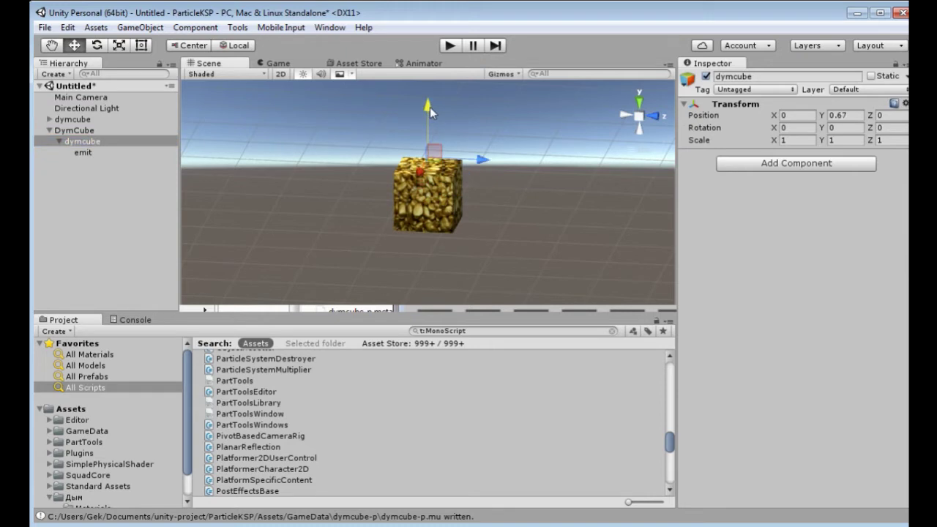
{"action": "left_click", "coordinate": [83, 153]}
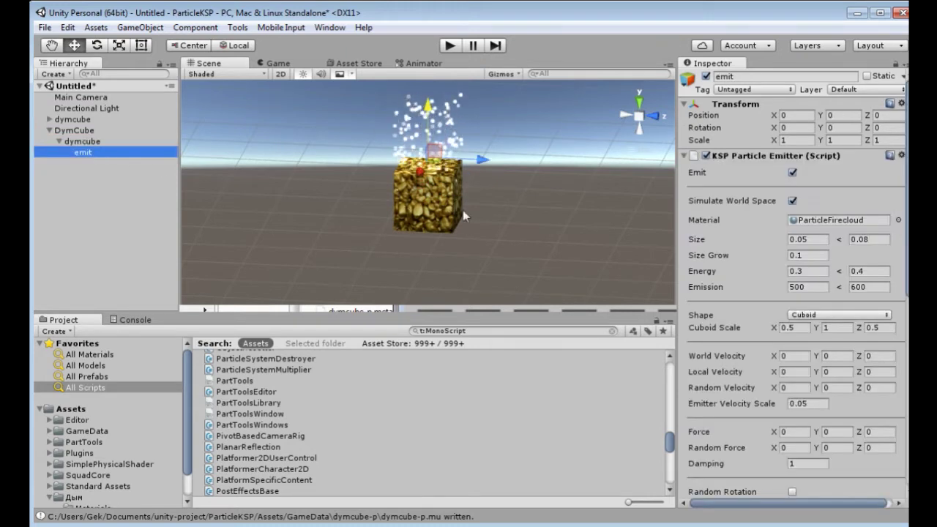
{"action": "middle_click_drag", "start_coordinate": [444, 237], "coordinate": [510, 183]}
{"action": "left_click_drag", "start_coordinate": [510, 183], "coordinate": [537, 183], "text": "alt"}
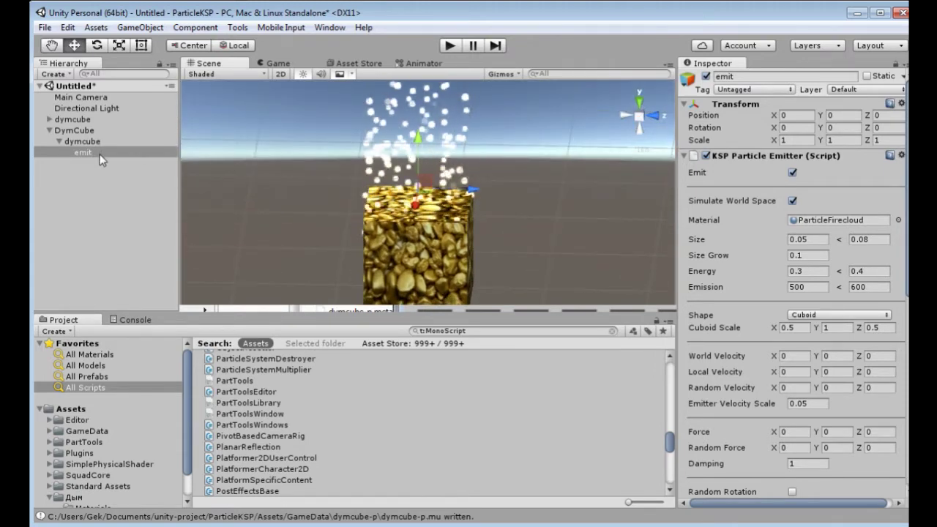
{"action": "scroll", "coordinate": [501, 199], "scroll_direction": "down", "scroll_amount": 3}
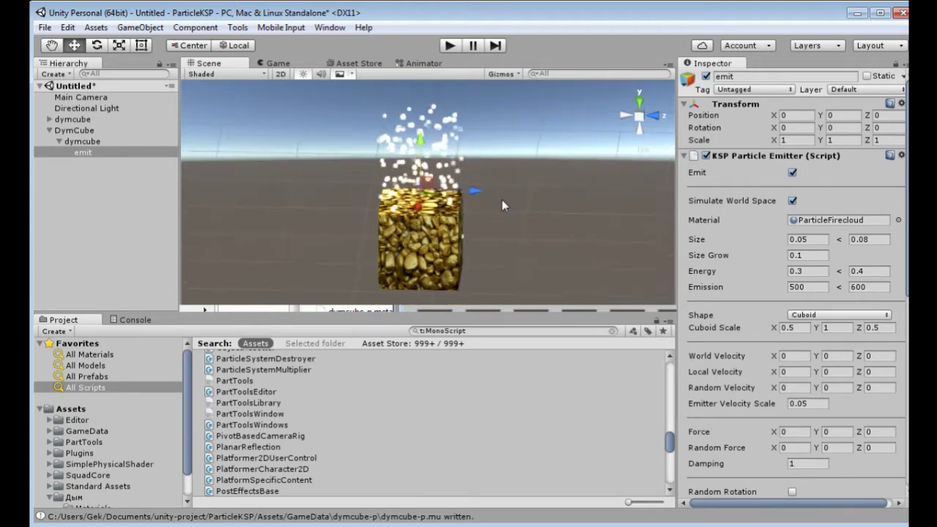
{"action": "left_click_drag", "start_coordinate": [501, 199], "coordinate": [504, 206], "text": "alt"}
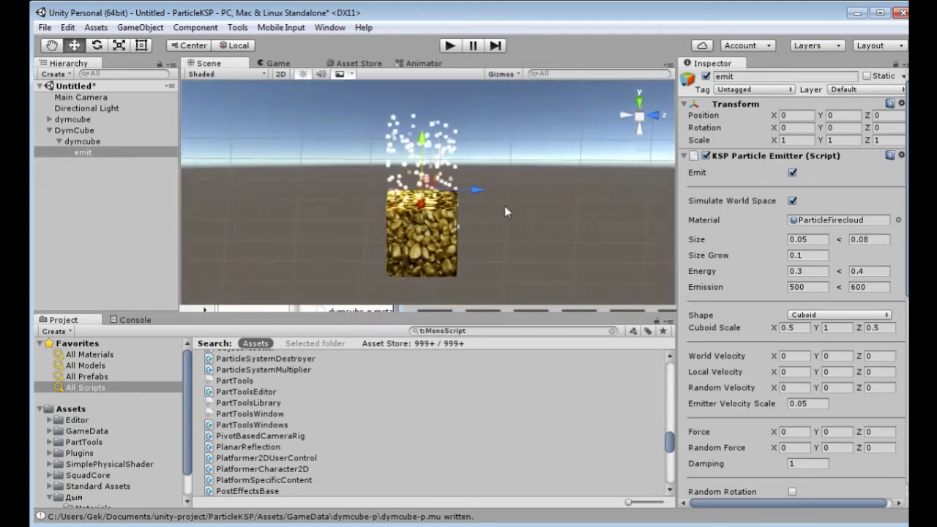
{"action": "scroll", "coordinate": [454, 212], "scroll_direction": "up", "scroll_amount": 1}
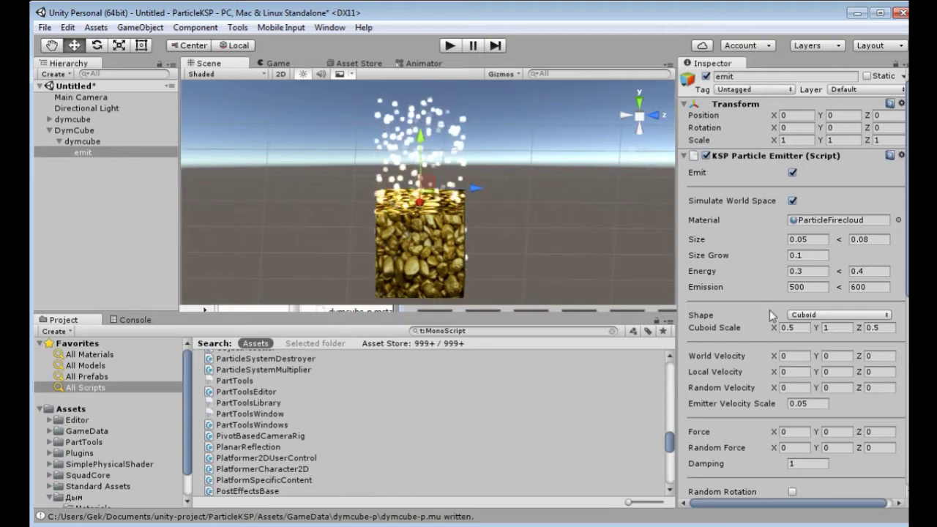
{"action": "left_click_drag", "start_coordinate": [530, 201], "coordinate": [484, 234], "text": "alt"}
Reduce the emitter's Cuboid Scale to 0.4 in X and Z.
{"action": "left_click", "coordinate": [797, 328]}
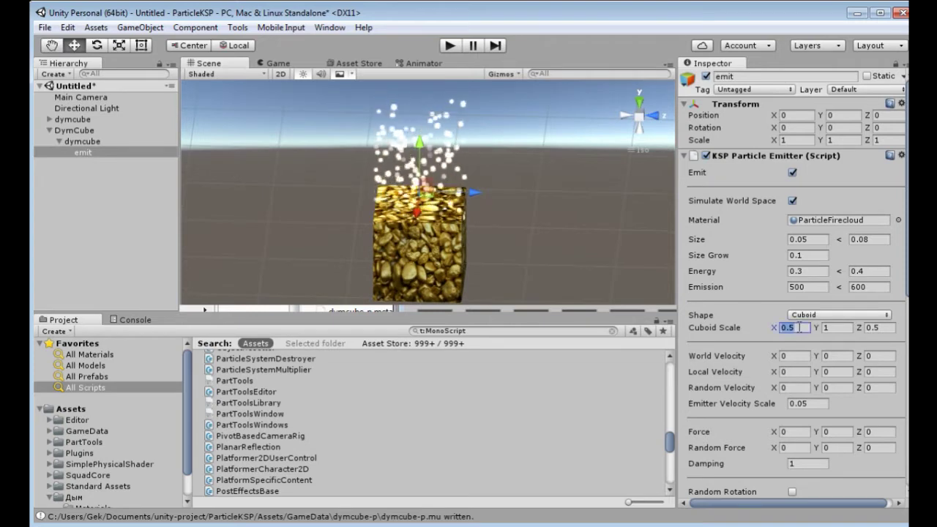
{"action": "type", "text": "0.4"}
{"action": "key", "text": "Tab"}
{"action": "key", "text": "Tab"}
{"action": "type", "text": "0.4"}
{"action": "key", "text": "Tab"}
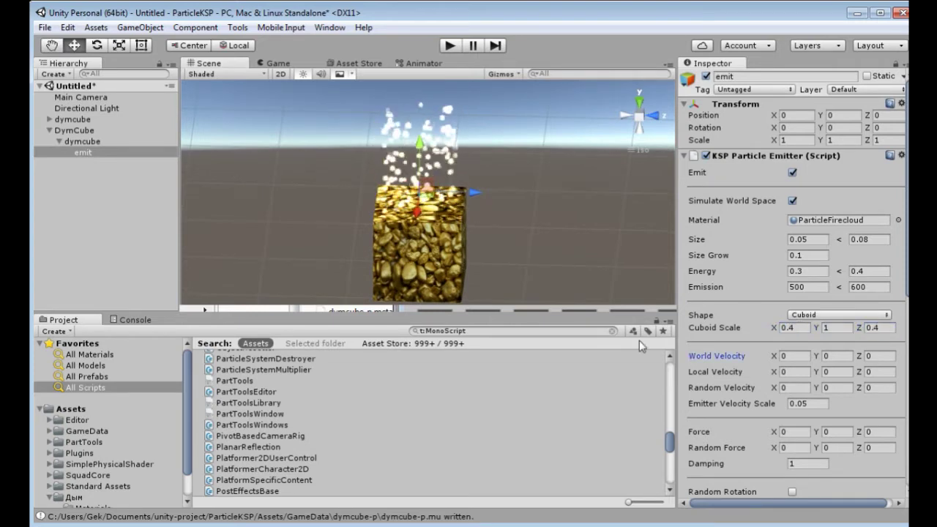
{"action": "left_click_drag", "start_coordinate": [570, 234], "coordinate": [557, 192], "text": "alt"}
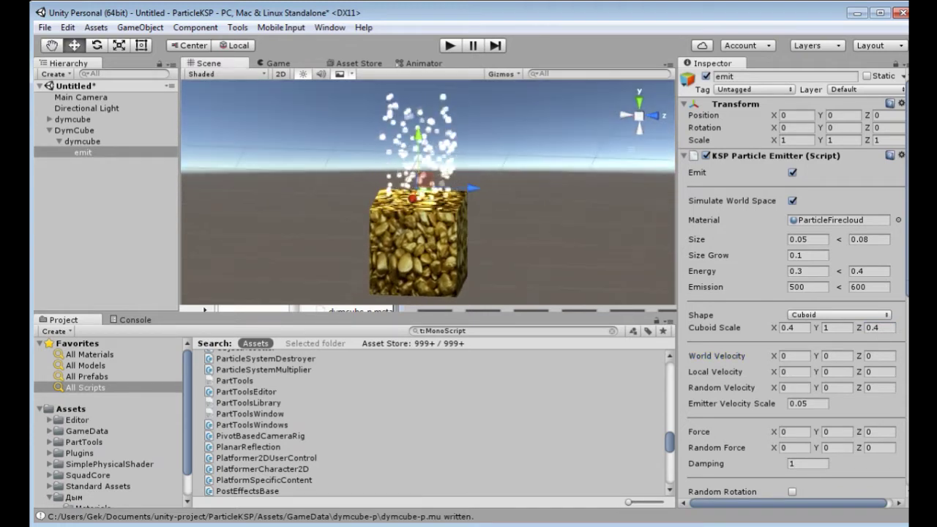
Set the emitter's fifth Animate Color entry to a muted orange, hex DB91680A.
{"action": "scroll", "coordinate": [858, 343], "scroll_direction": "down", "scroll_amount": 10}
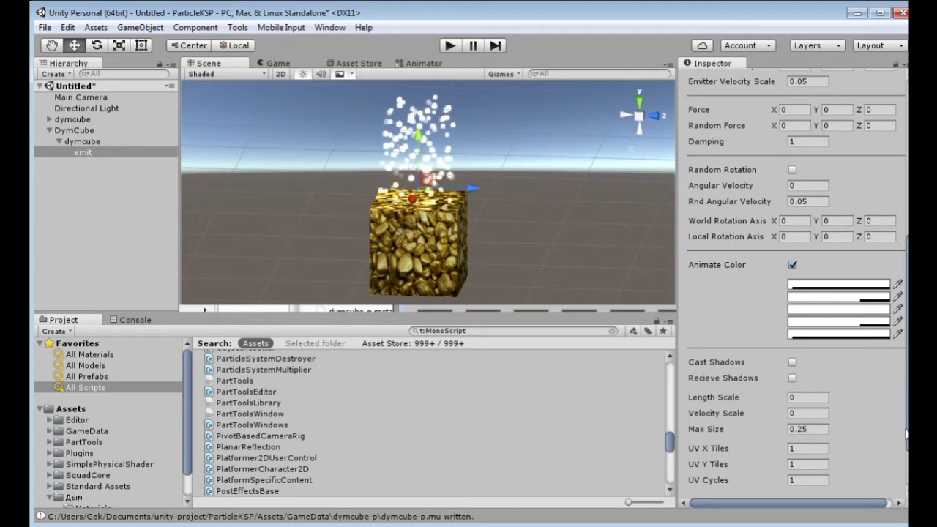
{"action": "left_click", "coordinate": [856, 333]}
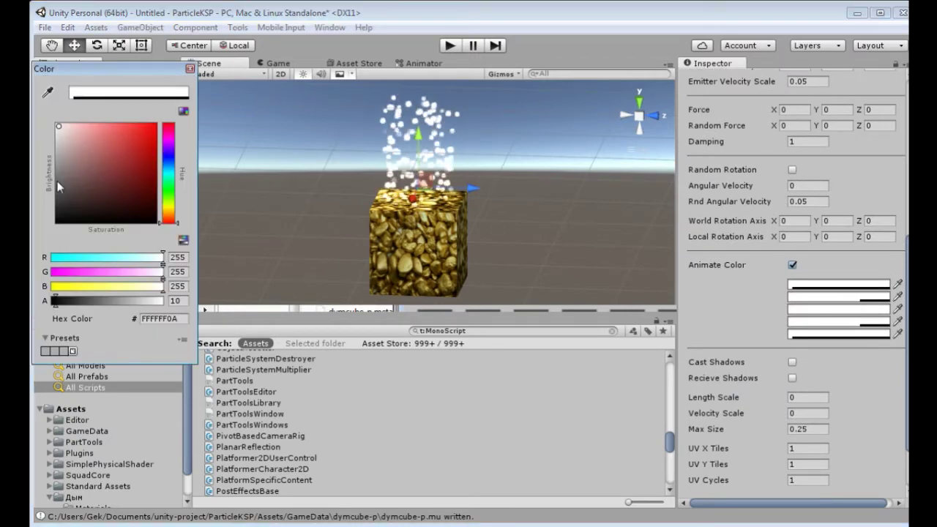
{"action": "left_click", "coordinate": [171, 216]}
{"action": "left_click_drag", "start_coordinate": [172, 222], "coordinate": [174, 221]}
{"action": "left_click_drag", "start_coordinate": [101, 131], "coordinate": [108, 139]}
{"action": "scroll", "coordinate": [454, 186], "scroll_direction": "up", "scroll_amount": 10}
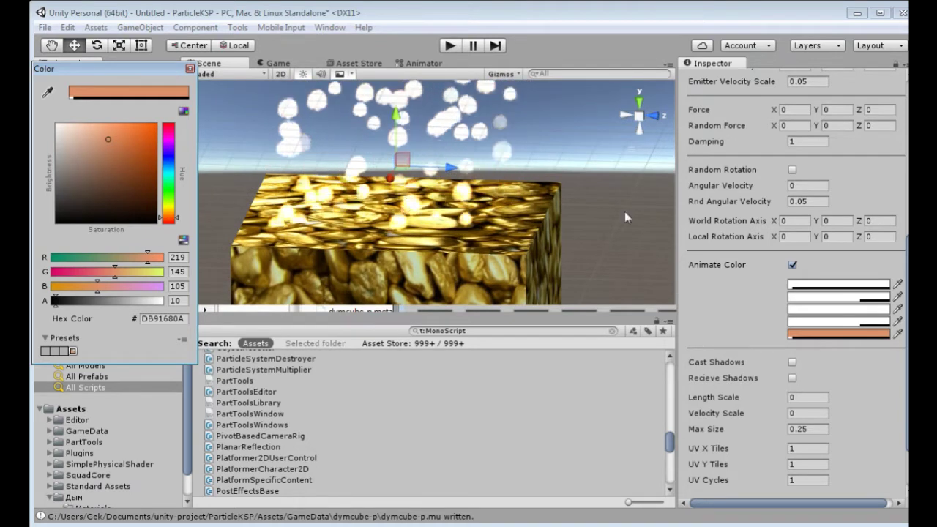
{"action": "left_click", "coordinate": [821, 300]}
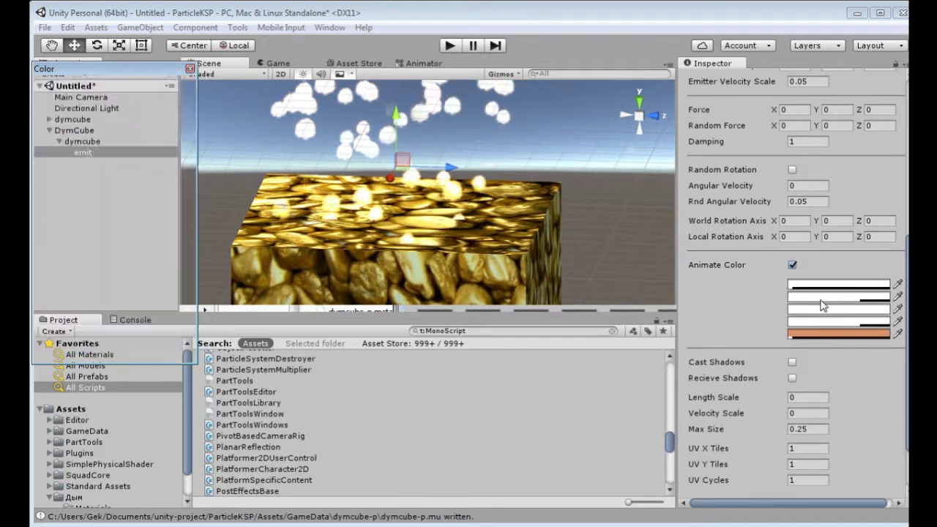
{"action": "left_click", "coordinate": [816, 310]}
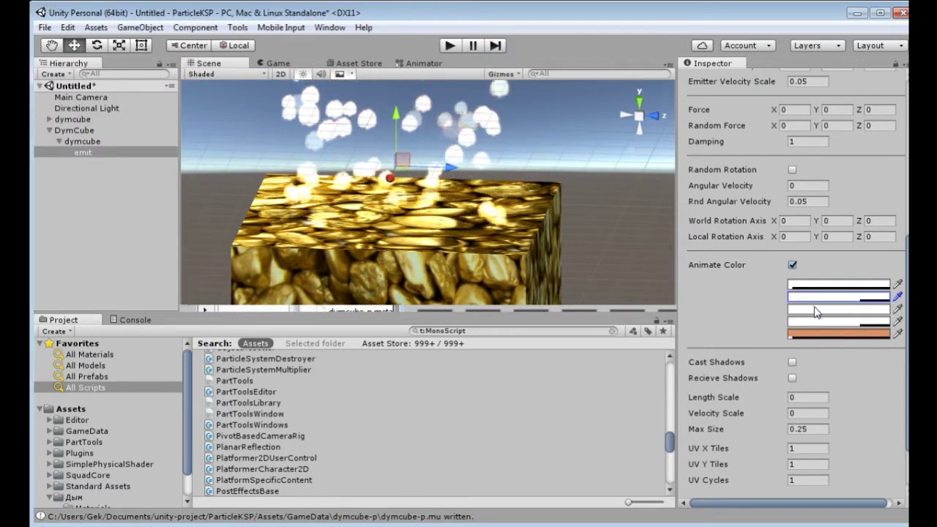
{"action": "left_click", "coordinate": [798, 333]}
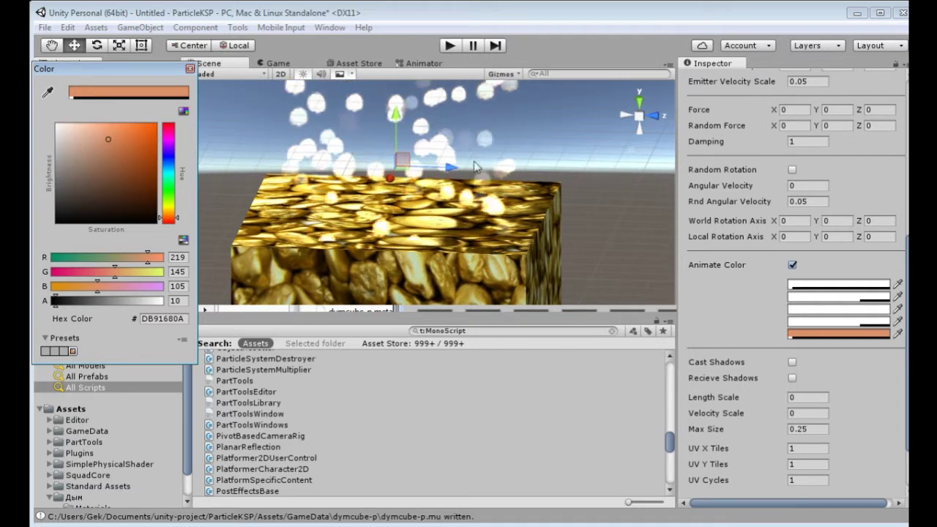
{"action": "left_click", "coordinate": [808, 286]}
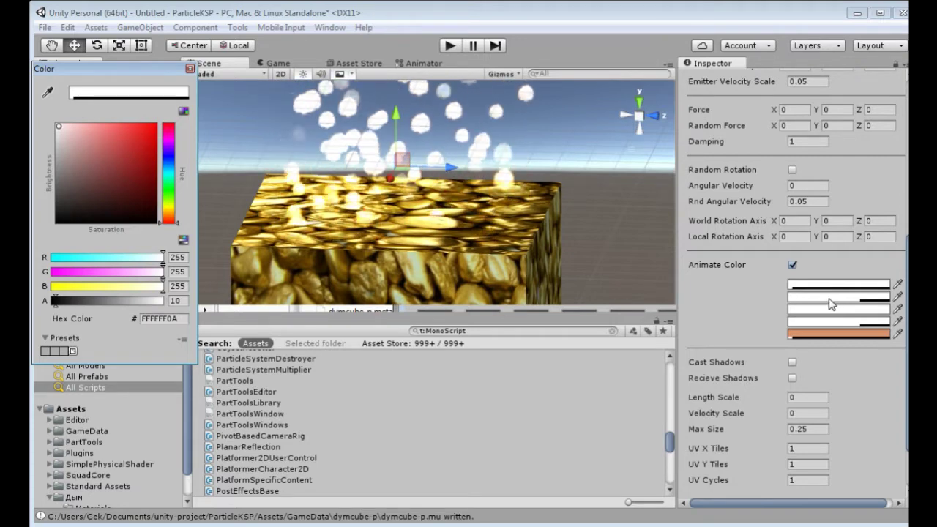
Set the emitter's third Animate Color entry to a golden yellow, hex EED62FFF.
{"action": "left_click", "coordinate": [814, 310]}
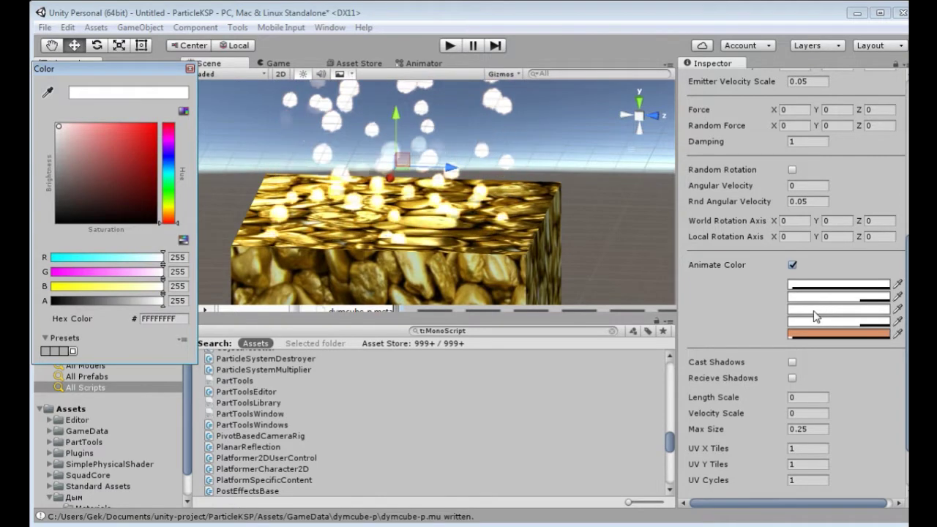
{"action": "left_click", "coordinate": [168, 206]}
{"action": "left_click_drag", "start_coordinate": [169, 206], "coordinate": [168, 208]}
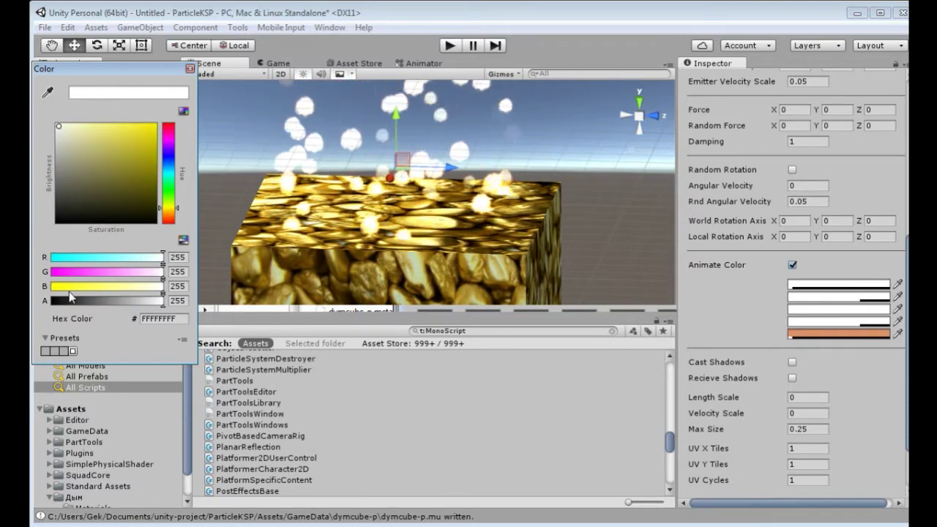
{"action": "left_click_drag", "start_coordinate": [77, 286], "coordinate": [66, 291]}
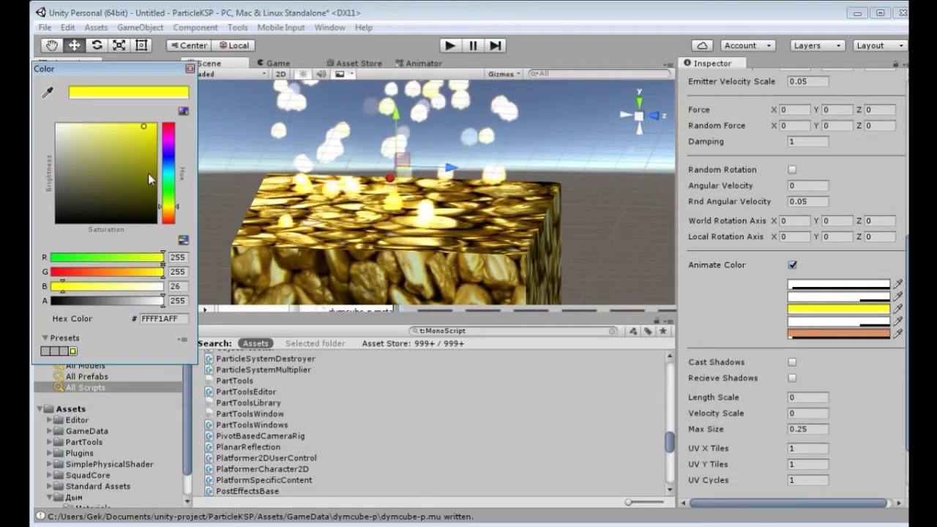
{"action": "left_click_drag", "start_coordinate": [145, 133], "coordinate": [135, 132]}
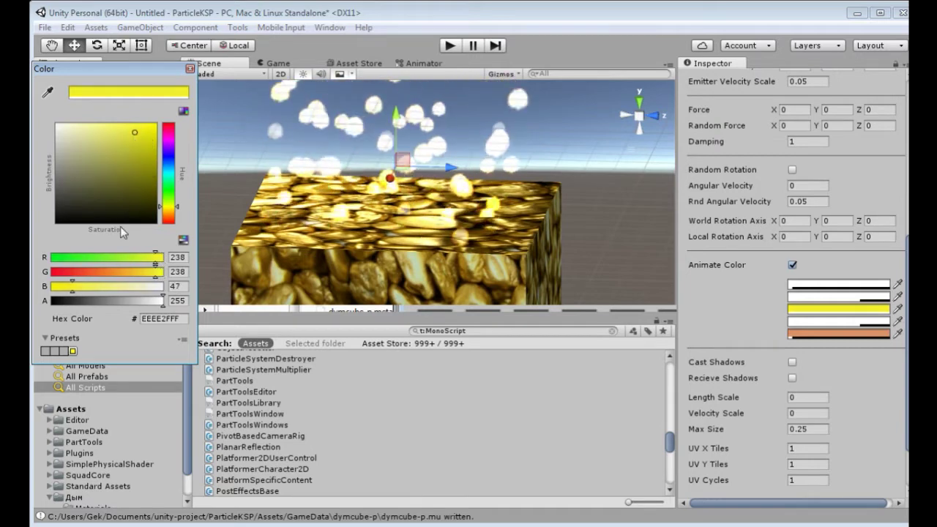
{"action": "left_click_drag", "start_coordinate": [155, 272], "coordinate": [146, 273]}
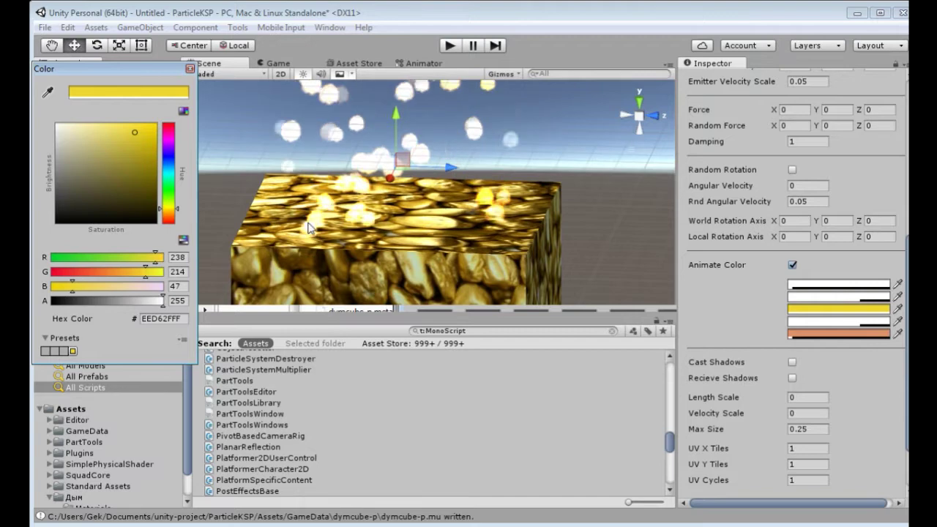
Examine the recoloured particles above the cube and review the emit object's particle settings.
{"action": "left_click", "coordinate": [562, 176]}
{"action": "left_click_drag", "start_coordinate": [562, 176], "coordinate": [528, 211], "text": "alt"}
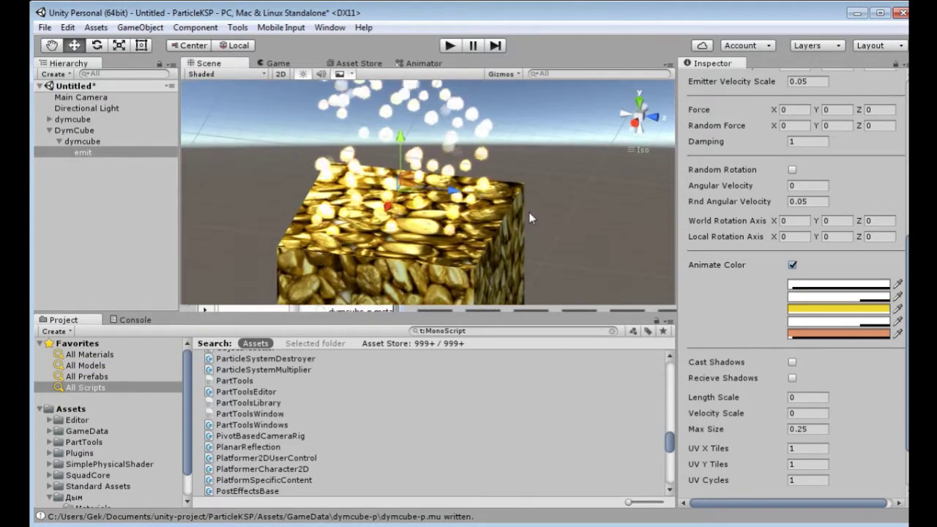
{"action": "key", "text": "f"}
{"action": "mouse_move", "coordinate": [497, 256]}
{"action": "left_mouse_down", "text": "alt"}
{"action": "mouse_move", "coordinate": [532, 159]}
{"action": "mouse_move", "coordinate": [549, 139]}
{"action": "mouse_move", "coordinate": [509, 245]}
{"action": "left_mouse_up", "text": "alt"}
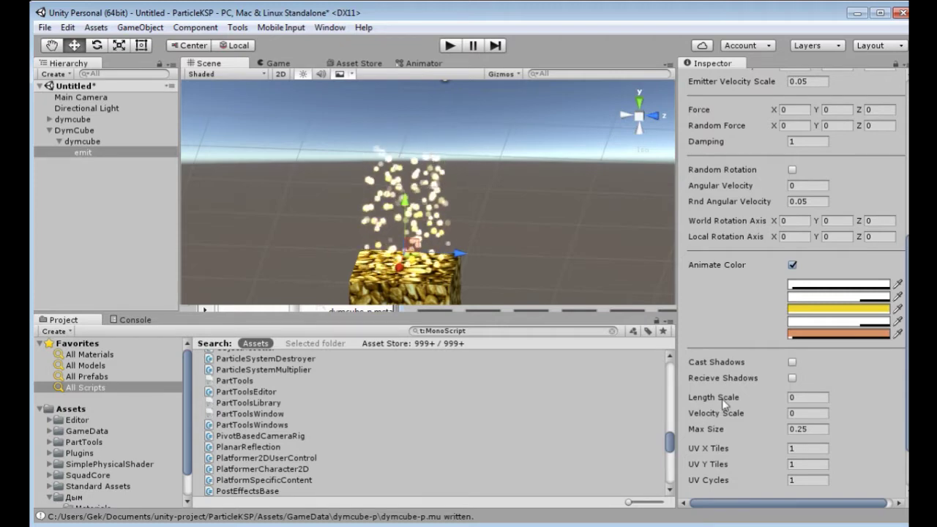
{"action": "scroll", "coordinate": [756, 325], "scroll_direction": "up", "scroll_amount": 10}
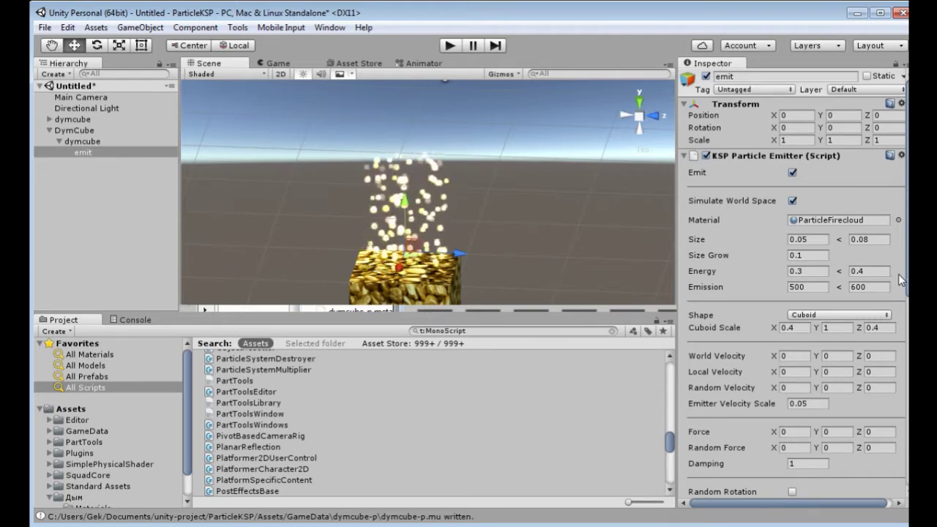
{"action": "scroll", "coordinate": [756, 325], "scroll_direction": "down", "scroll_amount": 10}
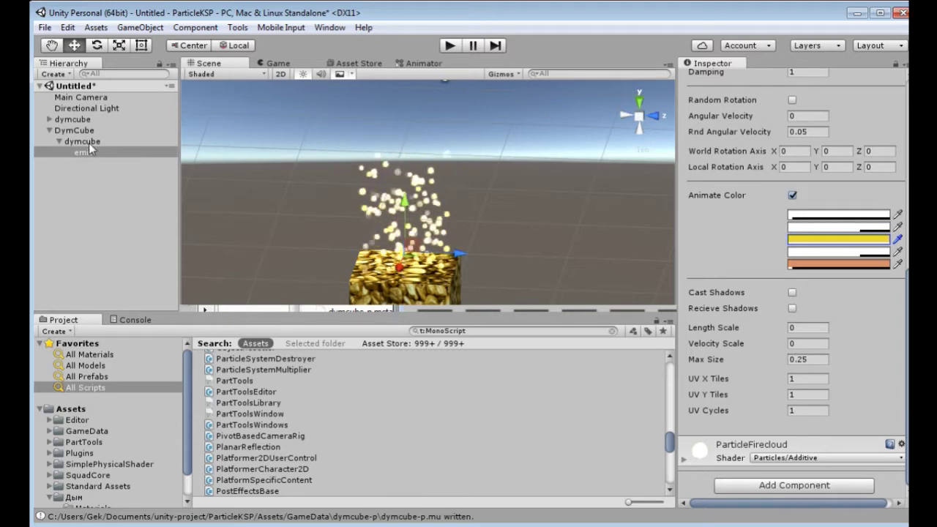
Attach the PartTools script to the dymcube object nested under DymCube.
{"action": "left_click", "coordinate": [50, 120]}
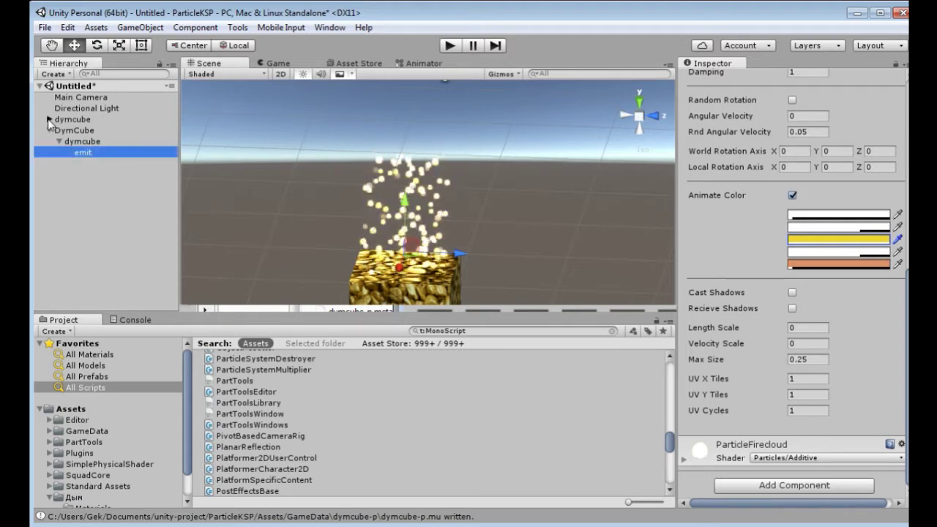
{"action": "left_click", "coordinate": [69, 120]}
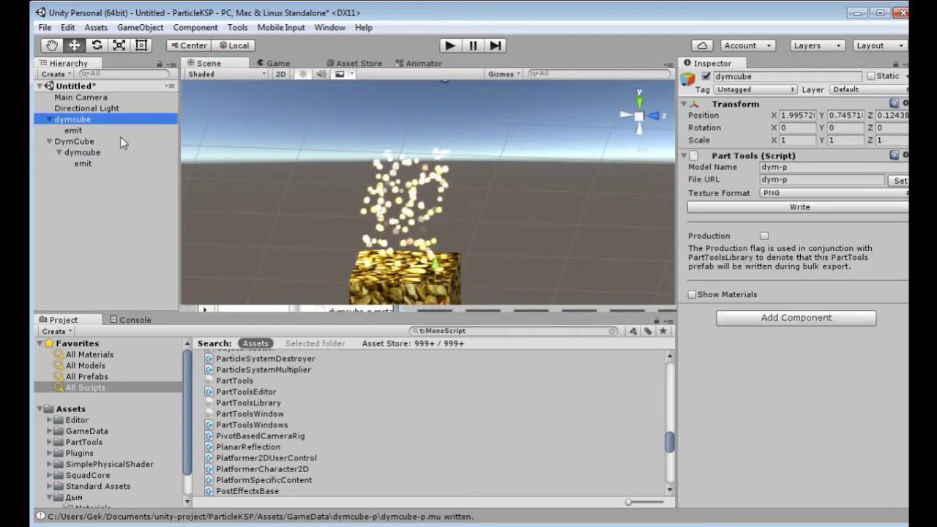
{"action": "left_click", "coordinate": [80, 151]}
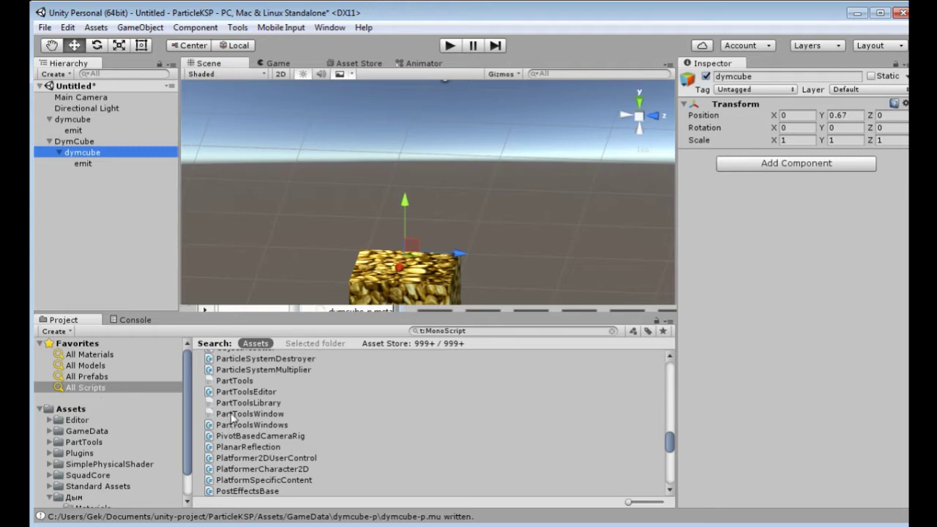
{"action": "left_click", "coordinate": [234, 381]}
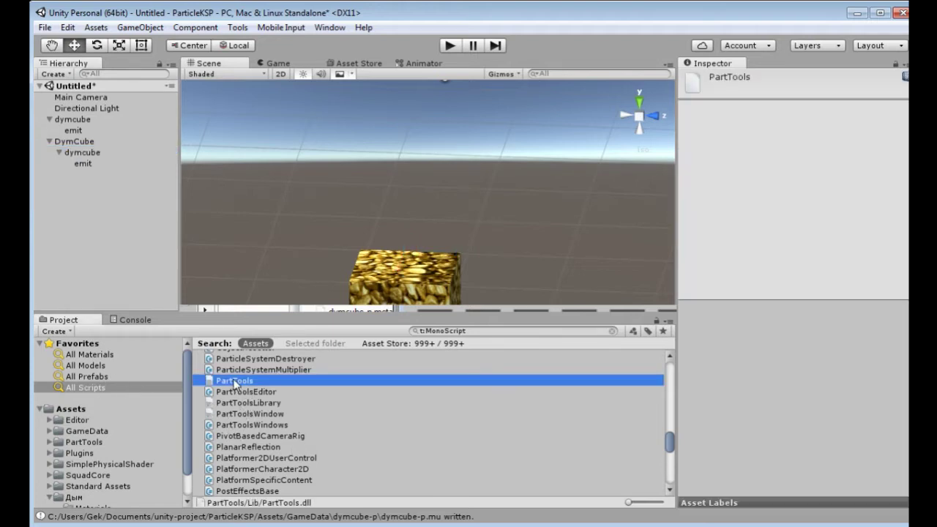
{"action": "left_click_drag", "start_coordinate": [249, 383], "coordinate": [73, 196]}
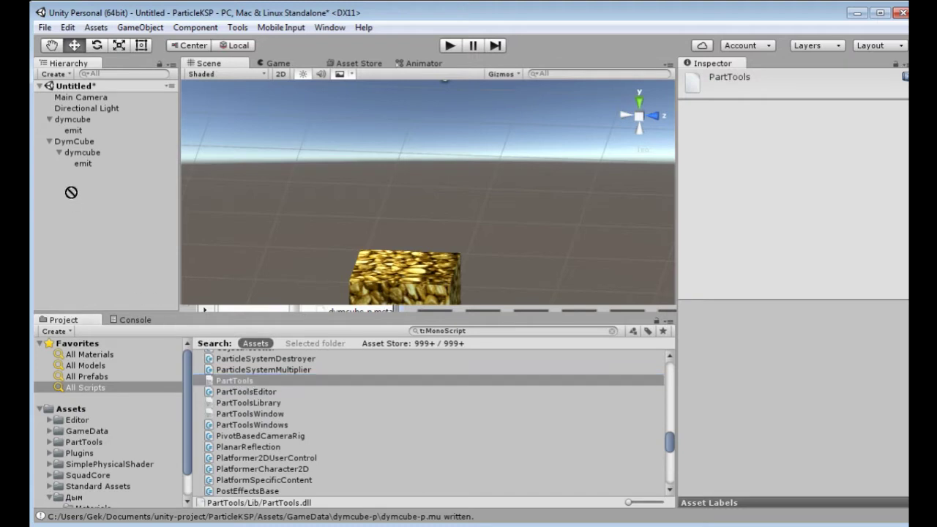
{"action": "left_click_drag", "start_coordinate": [100, 155], "coordinate": [101, 155]}
Copy the Part Tools component from the top-level dymcube and paste its values into the nested dymcube's Part Tools component.
{"action": "left_click", "coordinate": [73, 119]}
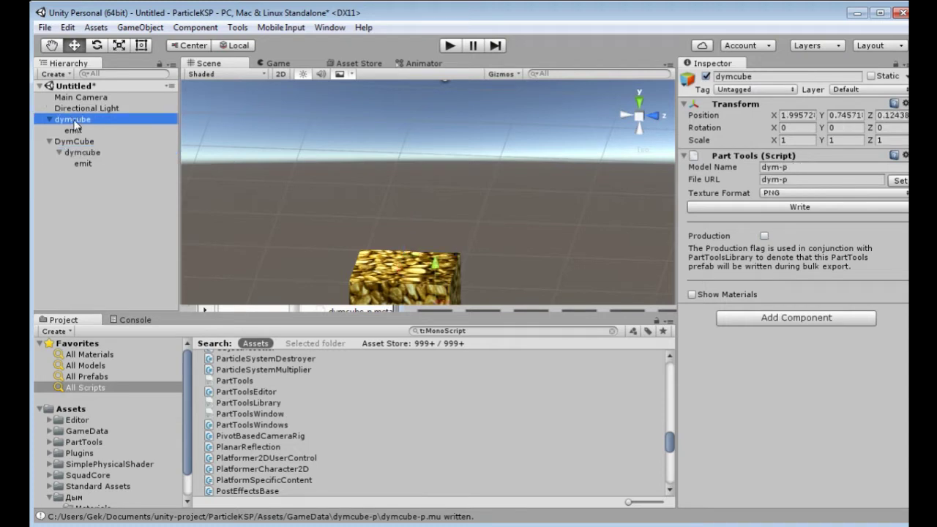
{"action": "right_click", "coordinate": [695, 154]}
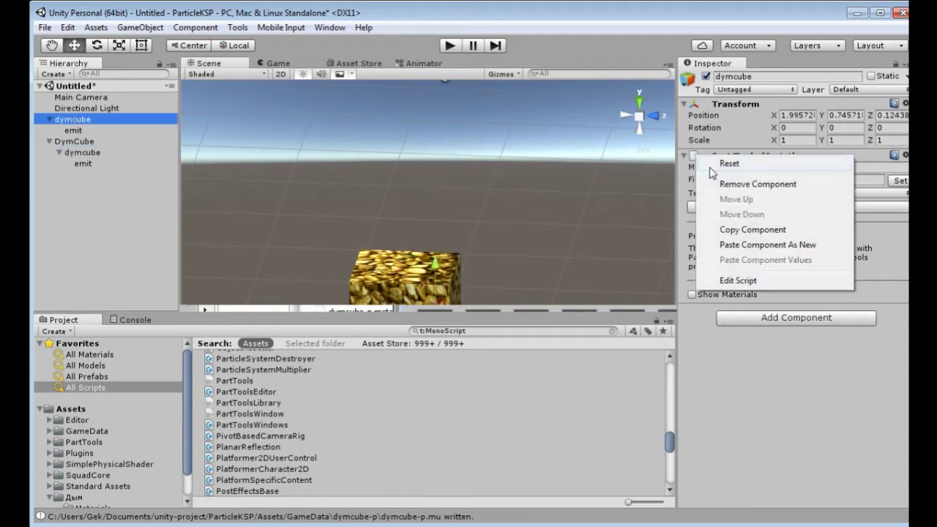
{"action": "left_click", "coordinate": [751, 230]}
{"action": "left_click", "coordinate": [82, 152]}
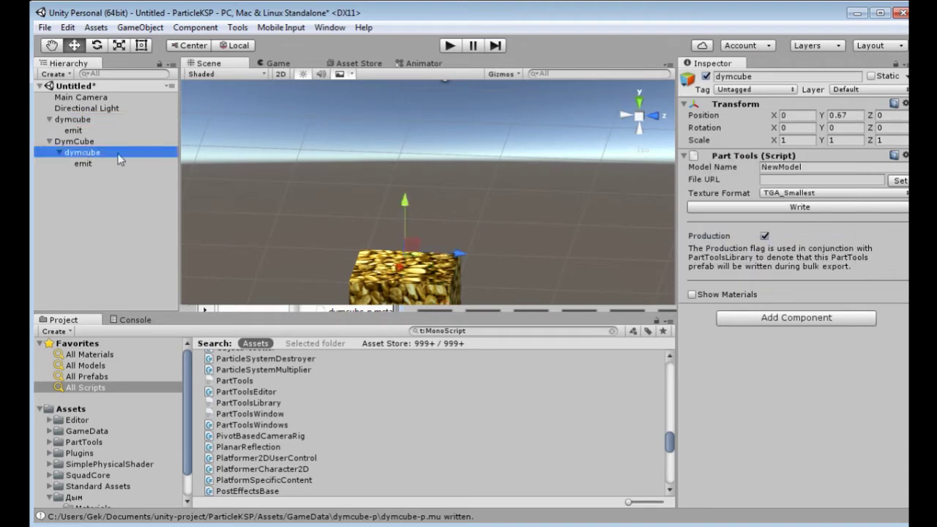
{"action": "right_click", "coordinate": [694, 157]}
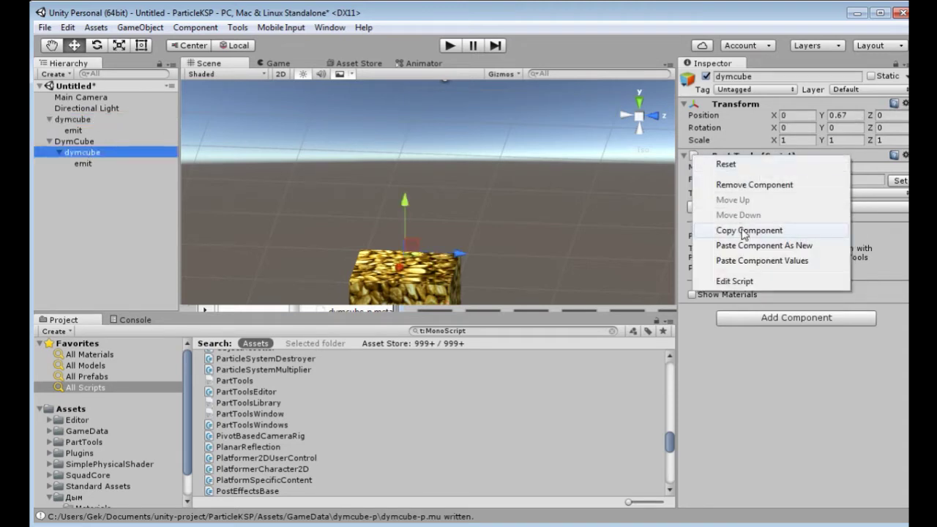
{"action": "left_click", "coordinate": [748, 261]}
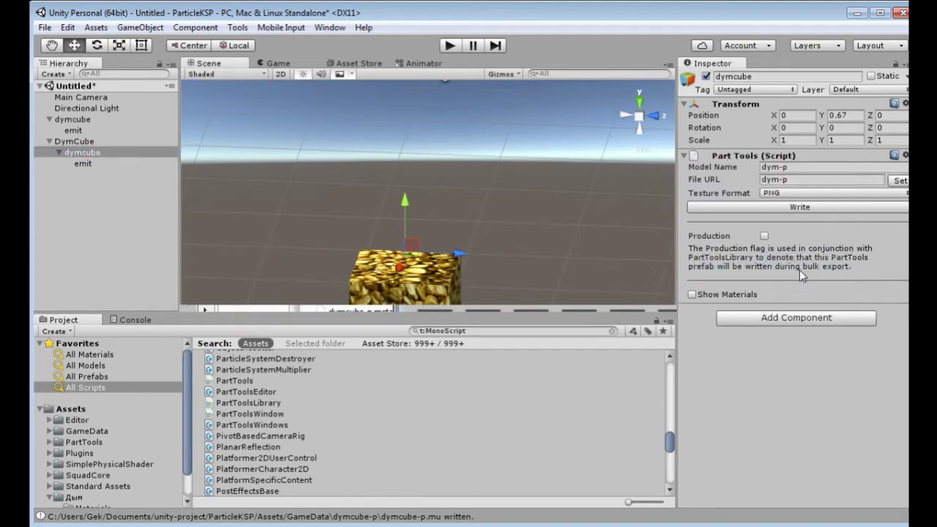
Compare the Part Tools settings of both dymcube objects and DymCube, and review DymCube's components and material.
{"action": "left_click", "coordinate": [82, 120]}
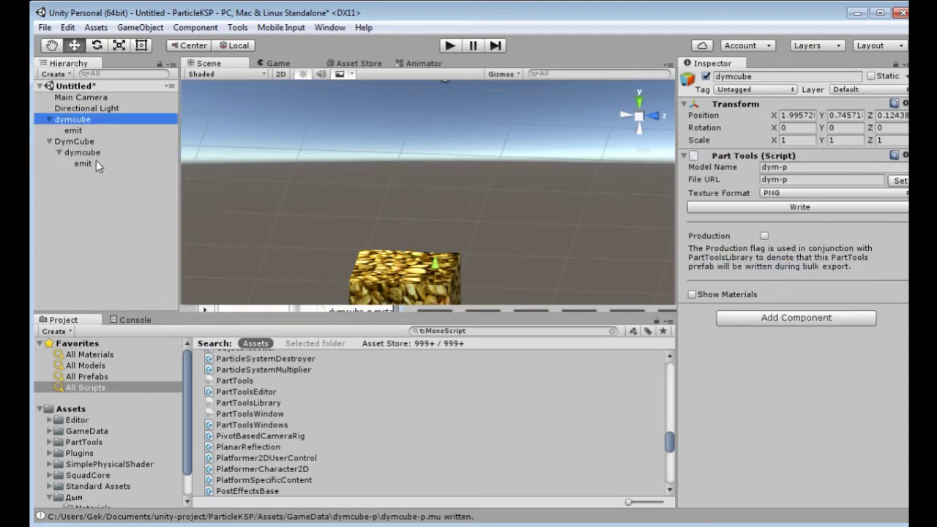
{"action": "left_click", "coordinate": [96, 153]}
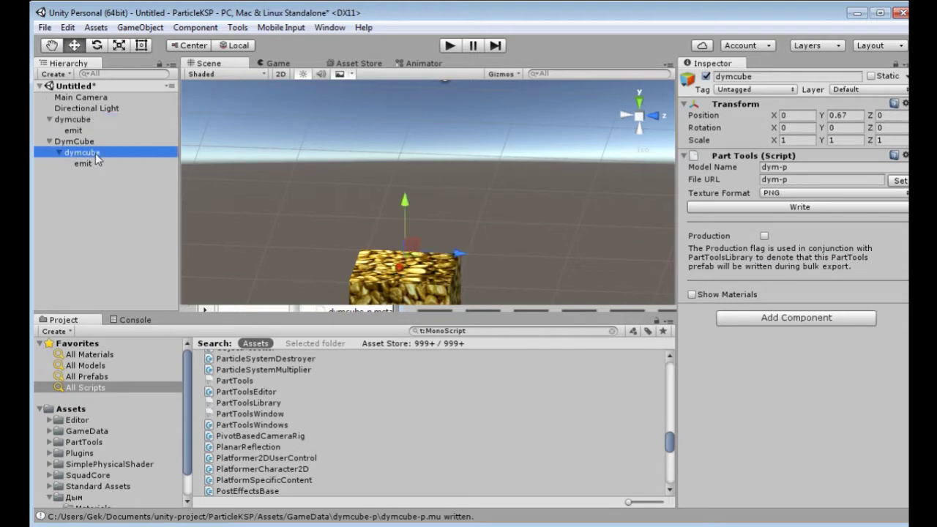
{"action": "left_click", "coordinate": [72, 141]}
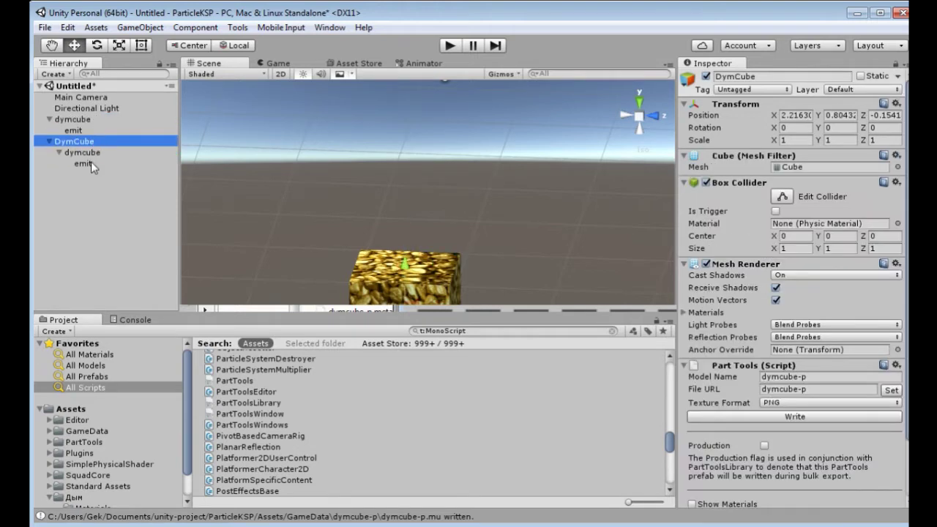
{"action": "left_click", "coordinate": [91, 163]}
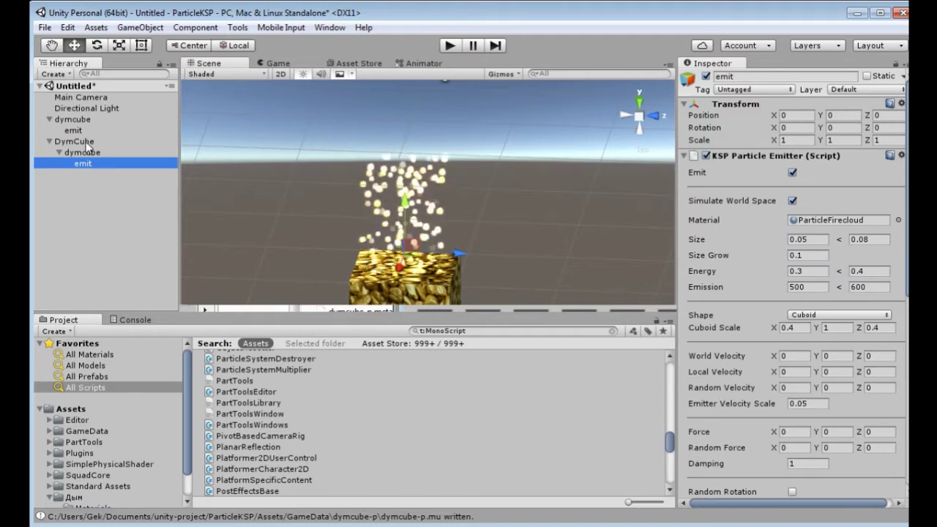
{"action": "left_click", "coordinate": [85, 142]}
{"action": "key", "text": "f"}
{"action": "key", "text": "w"}
{"action": "left_click_drag", "start_coordinate": [500, 188], "coordinate": [453, 242], "text": "alt"}
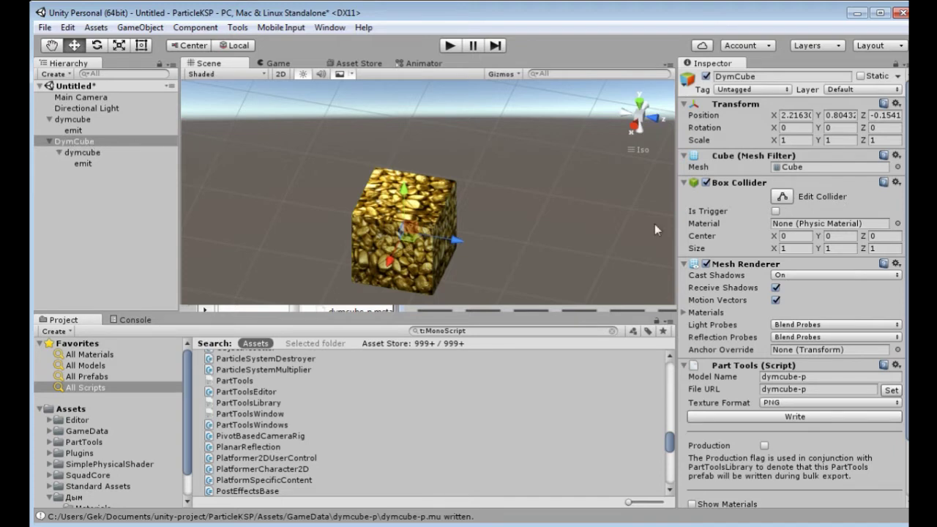
{"action": "scroll", "coordinate": [899, 408], "scroll_direction": "down", "scroll_amount": 3}
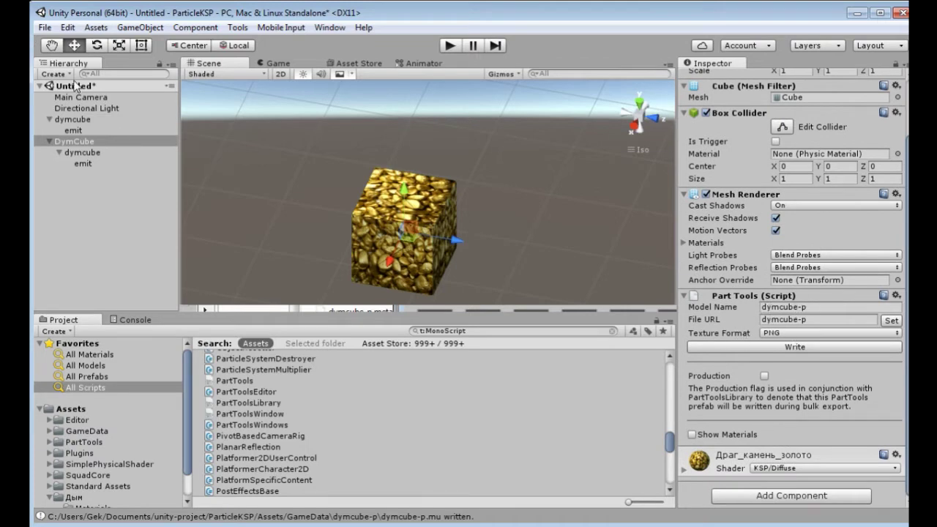
Inspect the nested dymcube, DymCube and emit objects in turn, viewing the particles and the gold cube from several angles.
{"action": "left_click", "coordinate": [82, 153]}
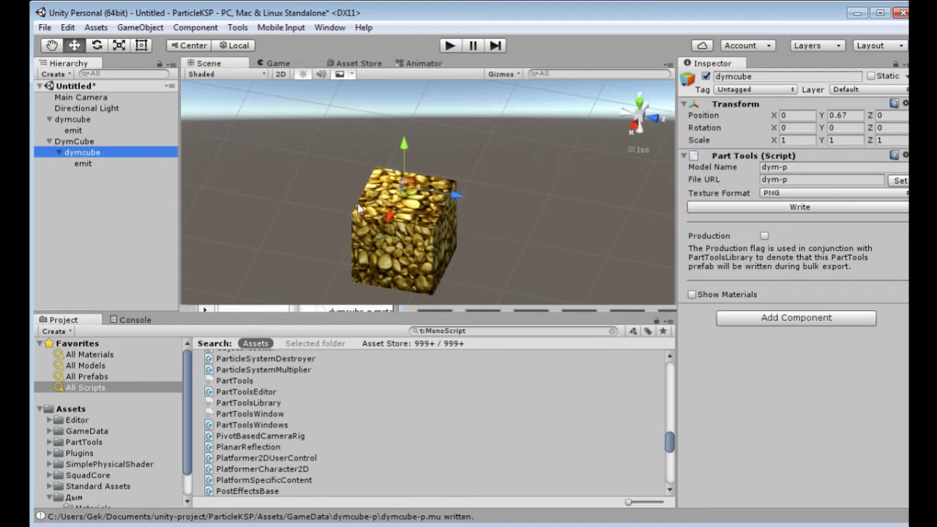
{"action": "left_click", "coordinate": [74, 141]}
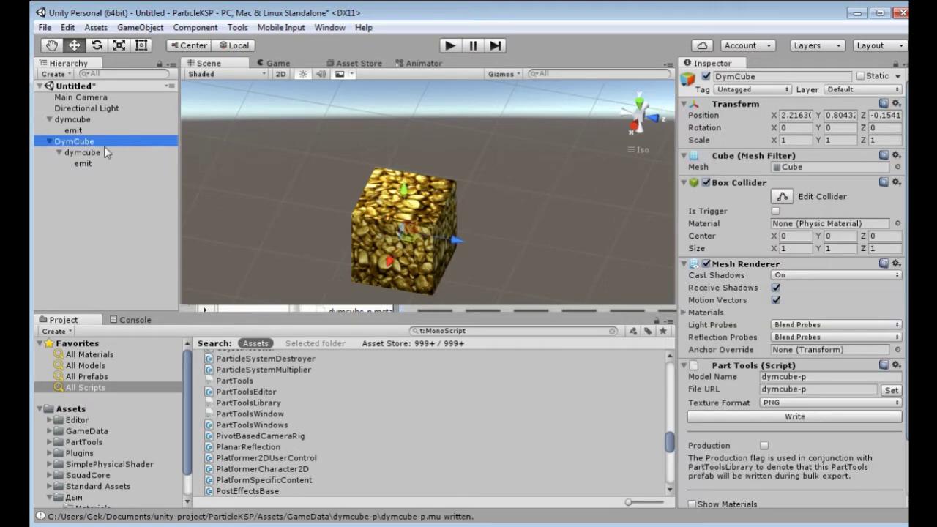
{"action": "left_click", "coordinate": [96, 163]}
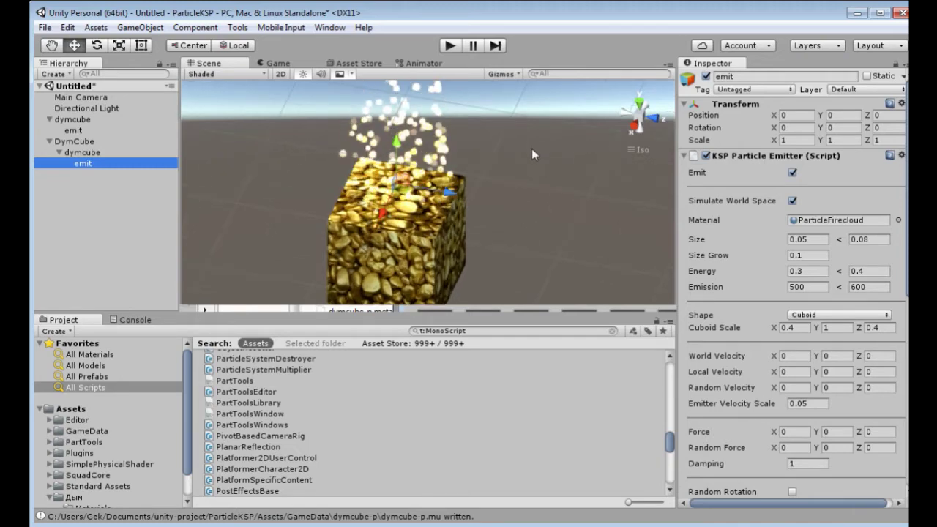
{"action": "middle_click_drag", "start_coordinate": [531, 147], "coordinate": [525, 195]}
{"action": "left_click_drag", "start_coordinate": [542, 144], "coordinate": [545, 176], "text": "alt"}
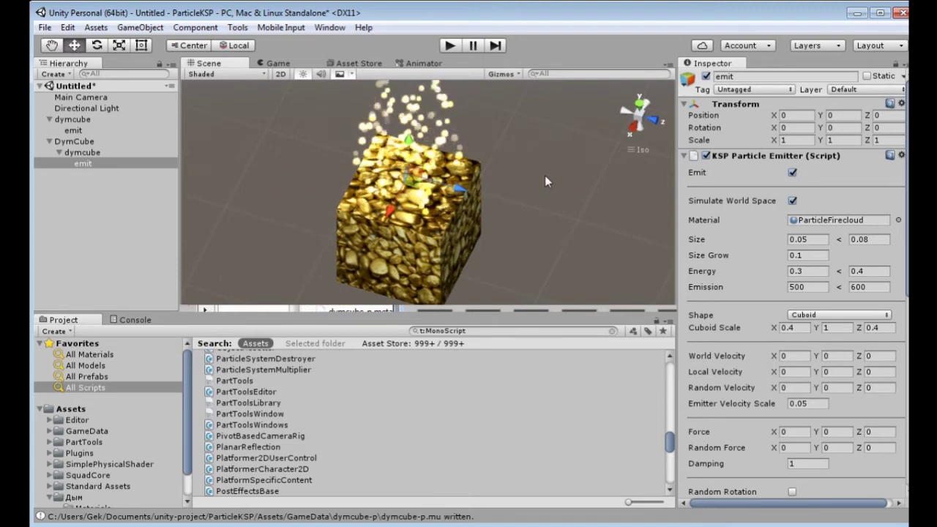
{"action": "left_click", "coordinate": [76, 142]}
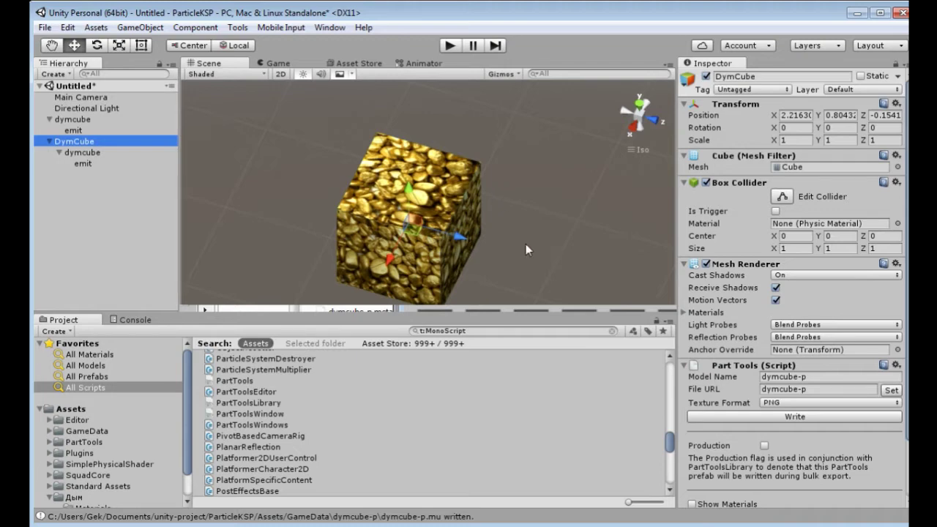
{"action": "left_click_drag", "start_coordinate": [525, 244], "coordinate": [506, 133], "text": "alt"}
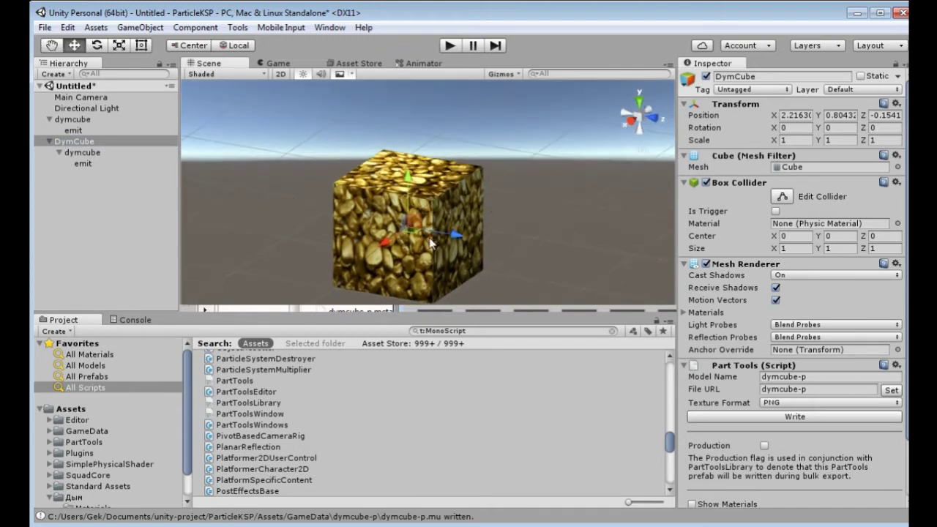
Inspect the nested emit, its parent dymcube and DymCube in turn, viewing the particles and gold cube from a higher angle.
{"action": "left_click", "coordinate": [96, 163]}
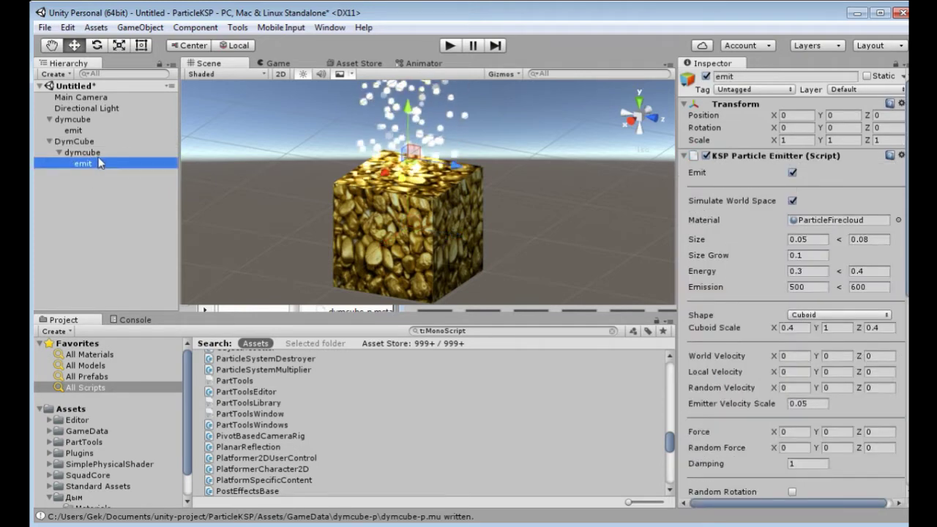
{"action": "left_click", "coordinate": [79, 152]}
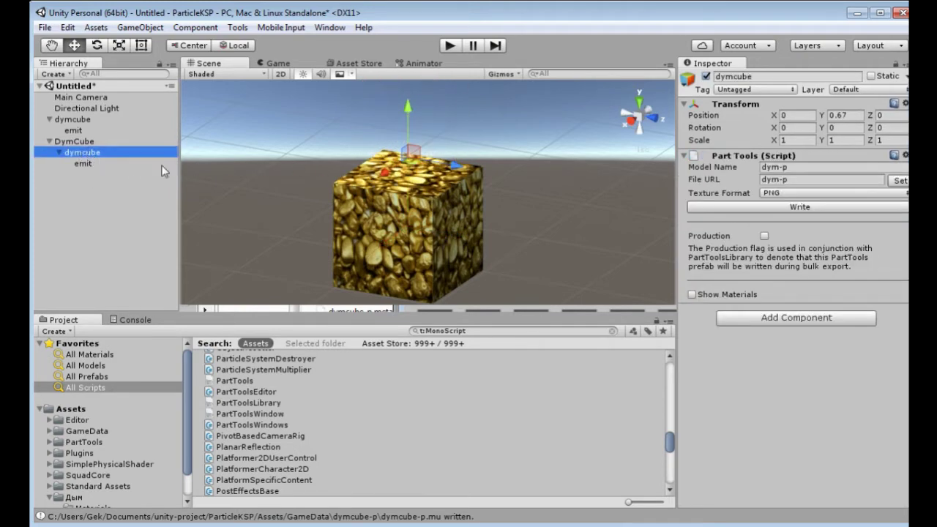
{"action": "left_click", "coordinate": [95, 163]}
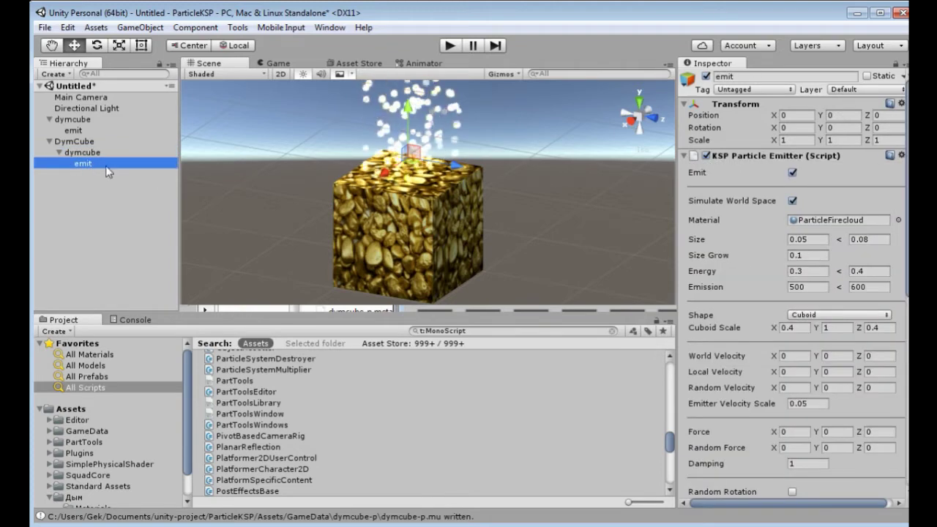
{"action": "left_click_drag", "start_coordinate": [502, 147], "coordinate": [497, 227], "text": "alt"}
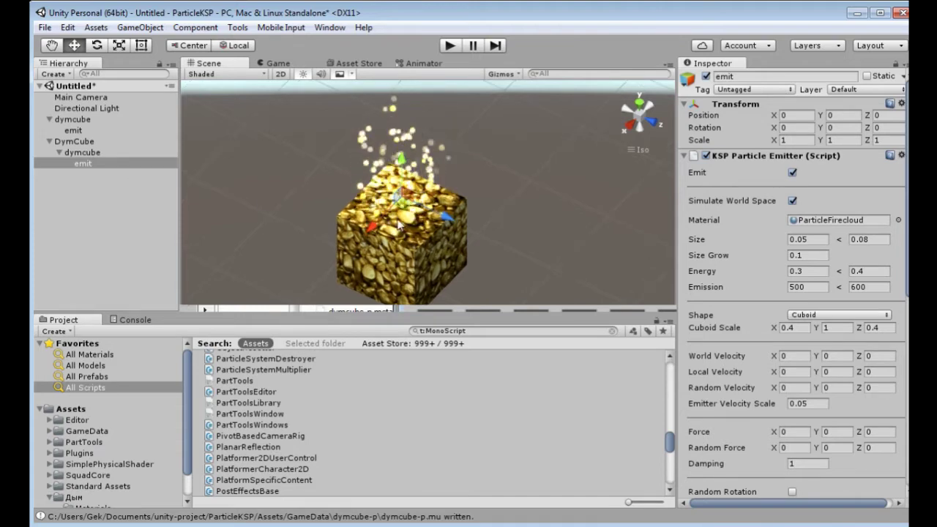
{"action": "left_click", "coordinate": [74, 142]}
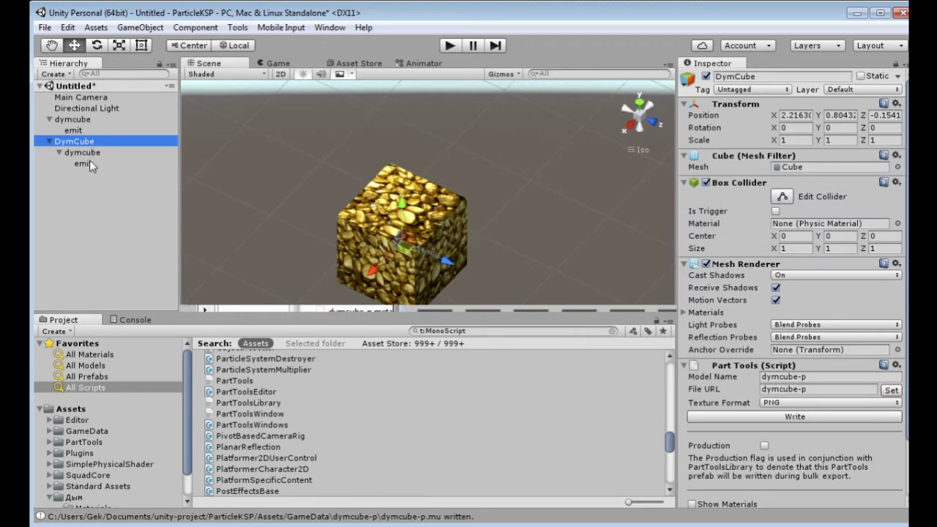
{"action": "left_click", "coordinate": [89, 152]}
{"action": "left_click", "coordinate": [90, 162]}
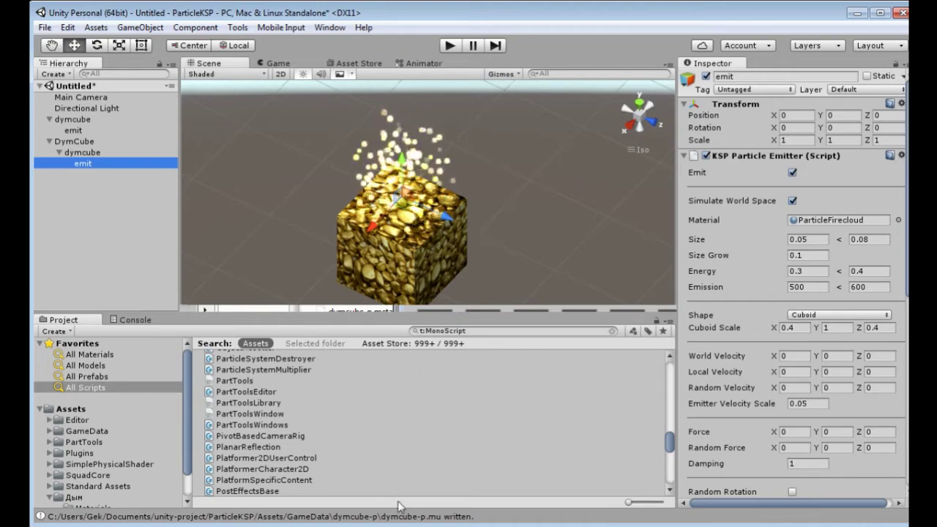
Switch to Windows Explorer and examine the exported files in the project's GameData and dym-p folders and the Structural dymcube-p folder.
{"action": "key", "text": "alt+Tab"}
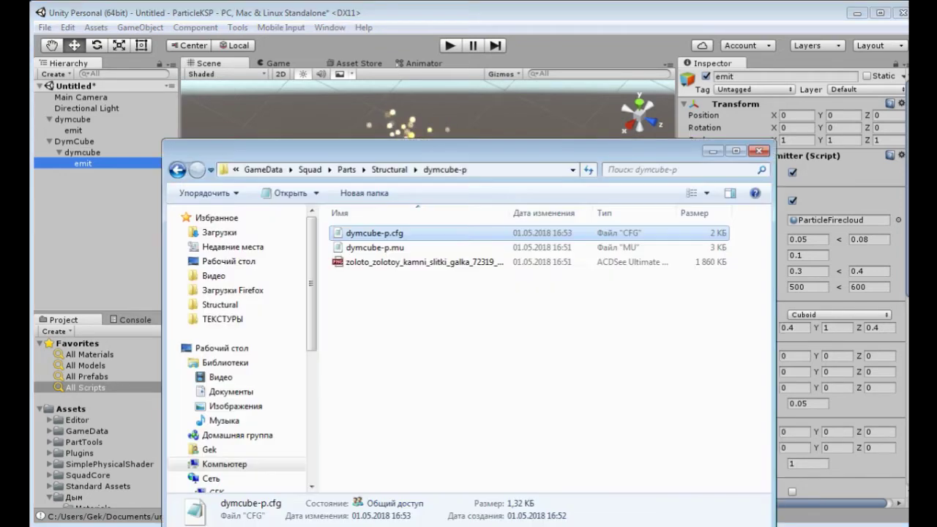
{"action": "key", "text": "alt+Tab"}
{"action": "key", "text": "alt+Tab"}
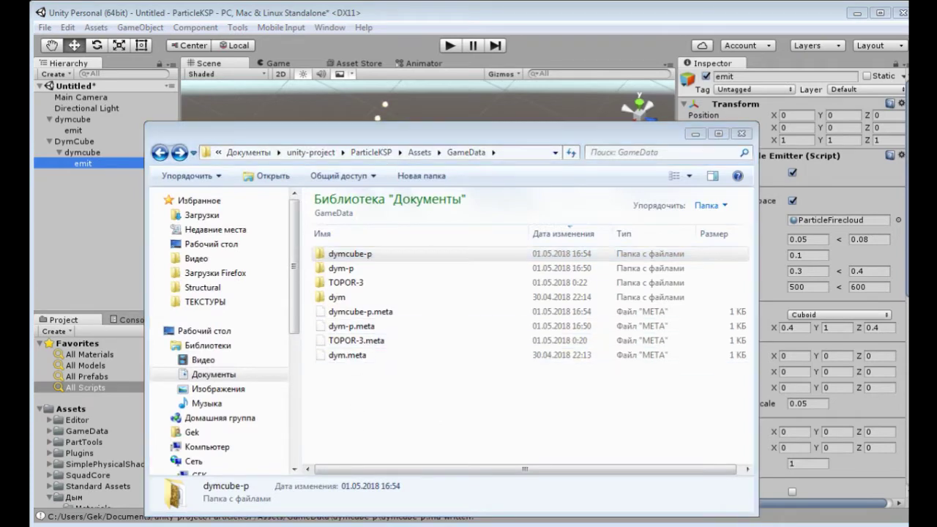
{"action": "key", "text": "alt+Tab"}
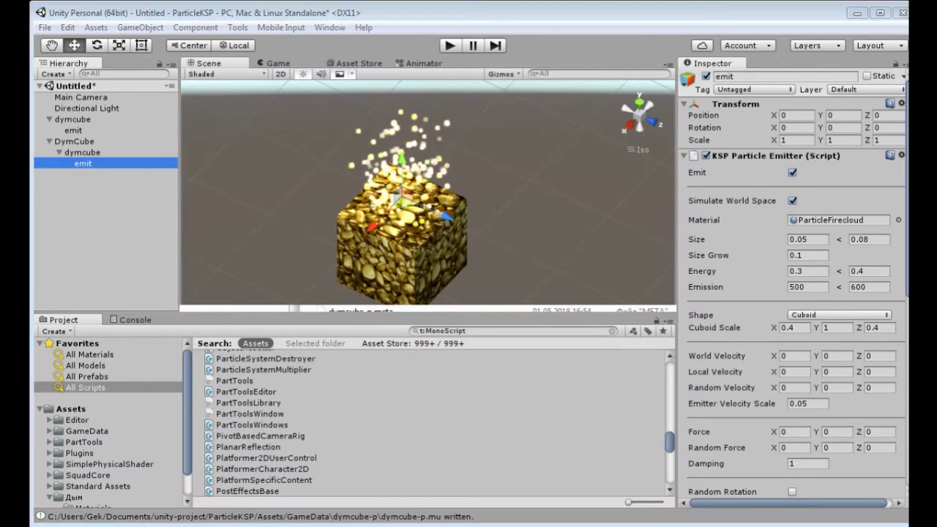
{"action": "key", "text": "alt+Tab"}
{"action": "left_click", "coordinate": [409, 372]}
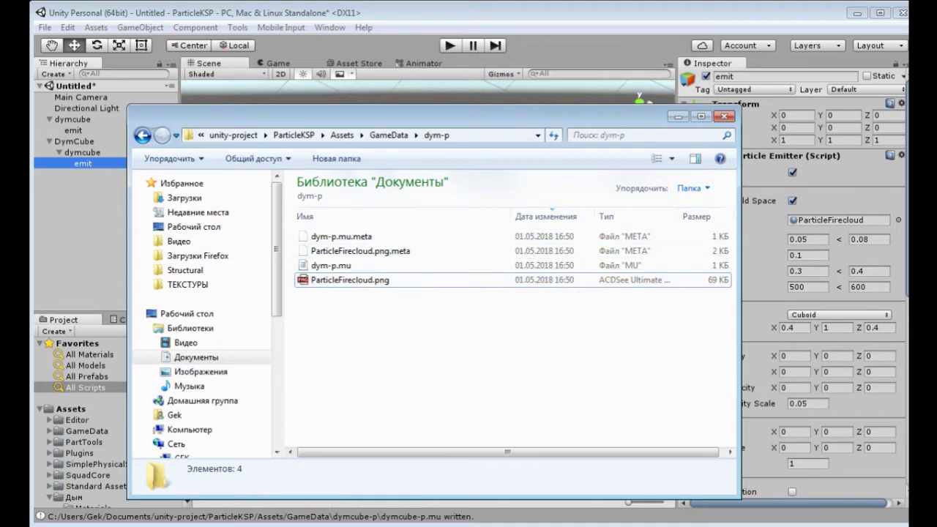
{"action": "key", "text": "alt+Tab"}
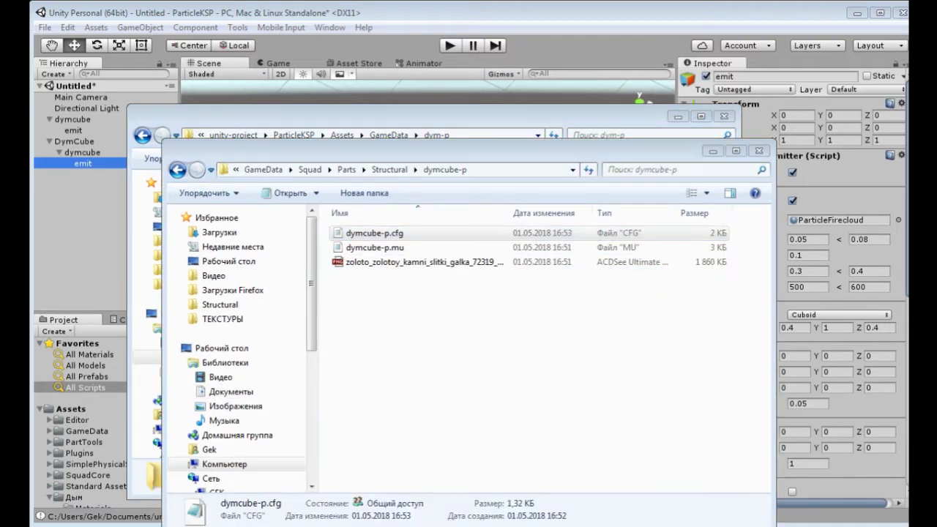
{"action": "key", "text": "alt+Tab"}
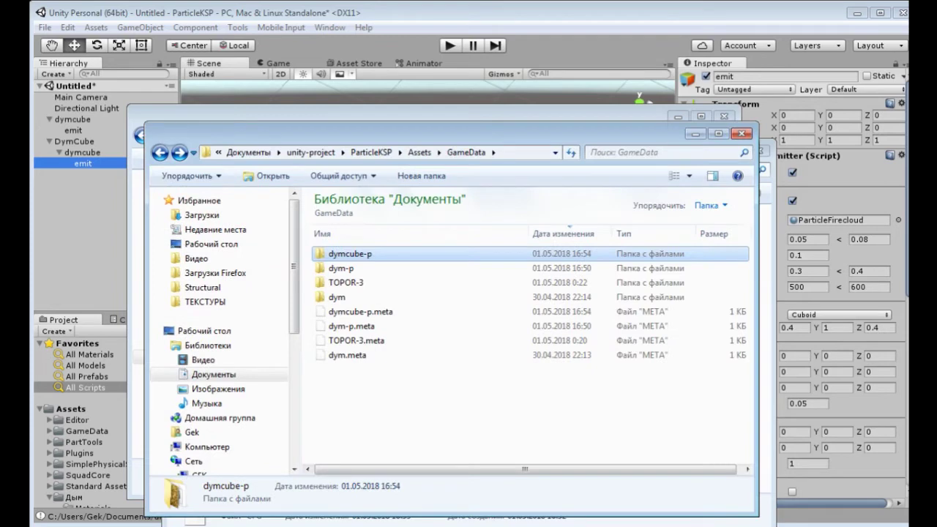
{"action": "key", "text": "alt+Tab"}
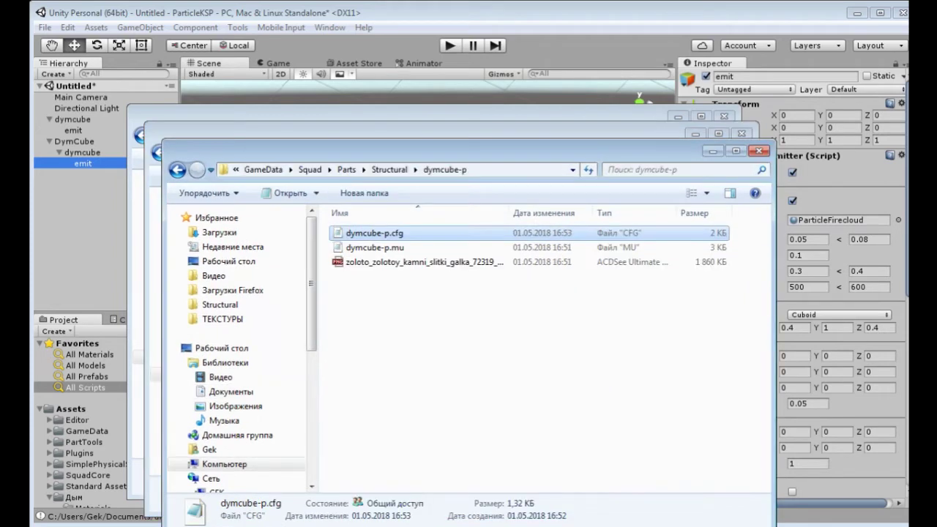
Review the part parameters and EFFECTS section of dymcube-p.cfg in Notepad, close the file and return to Unity.
{"action": "double_click", "coordinate": [388, 233]}
{"action": "scroll", "coordinate": [466, 363], "scroll_direction": "down", "scroll_amount": 4}
{"action": "scroll", "coordinate": [466, 363], "scroll_direction": "down", "scroll_amount": 4}
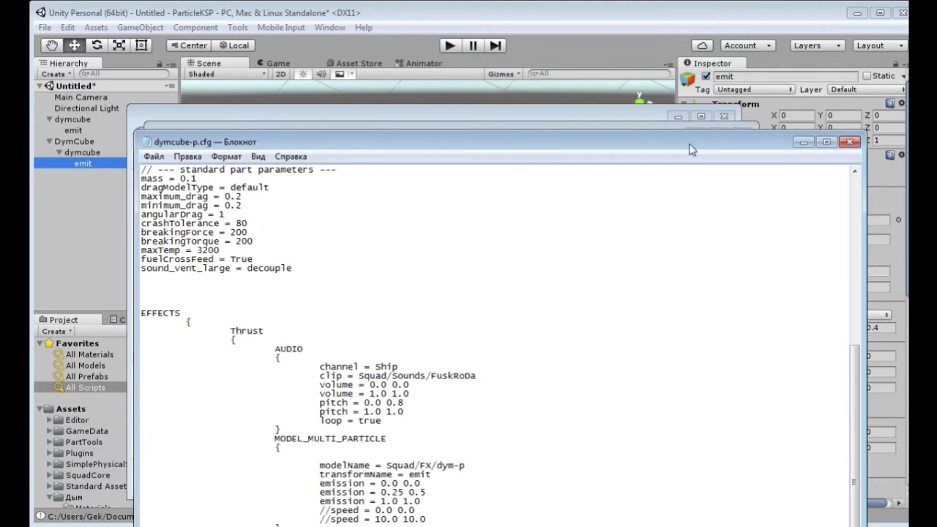
{"action": "left_click_drag", "start_coordinate": [737, 145], "coordinate": [705, 149]}
{"action": "left_click", "coordinate": [817, 151]}
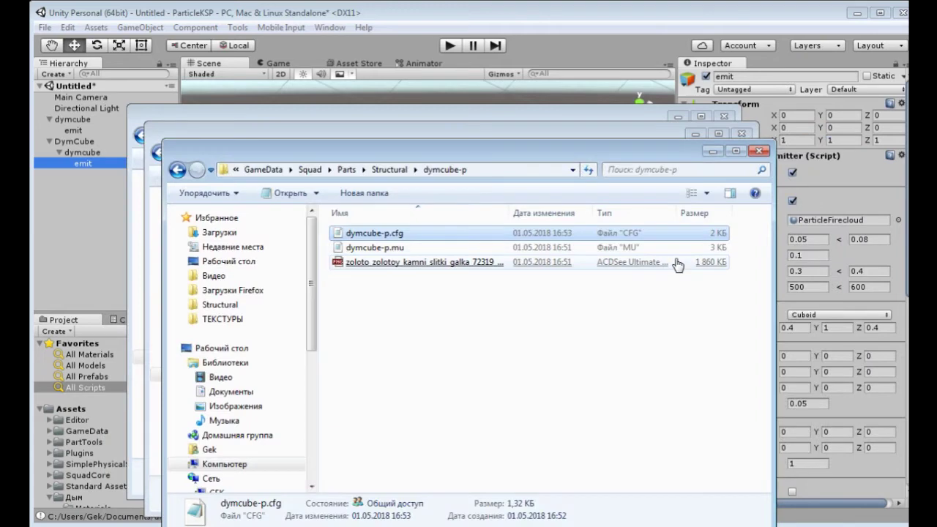
{"action": "left_click", "coordinate": [564, 12]}
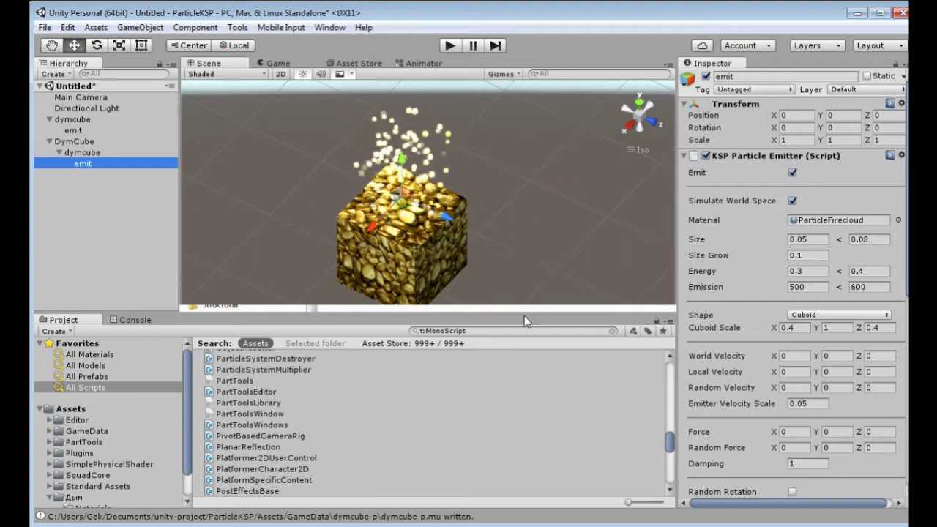
Enlarge the scene view slightly and check the model name and file URL in DymCube's Part Tools component.
{"action": "left_click_drag", "start_coordinate": [525, 315], "coordinate": [525, 326]}
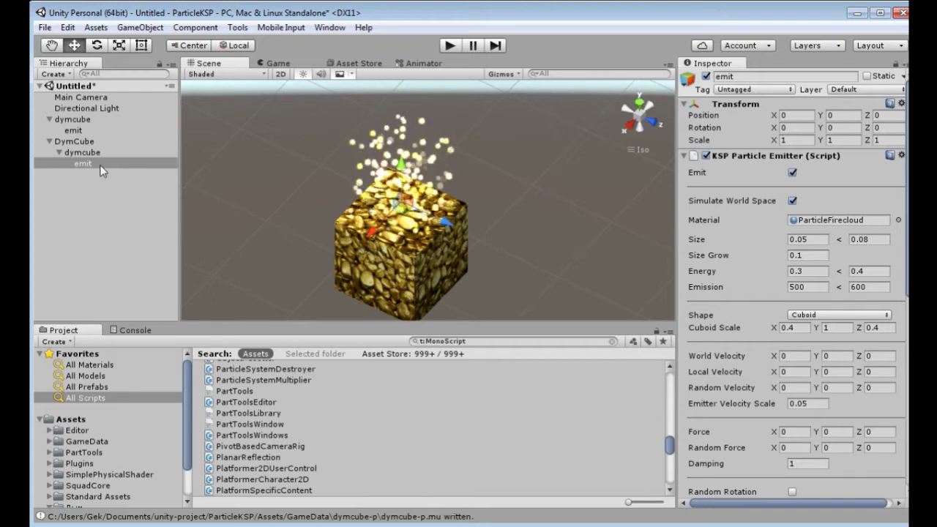
{"action": "left_click", "coordinate": [117, 141]}
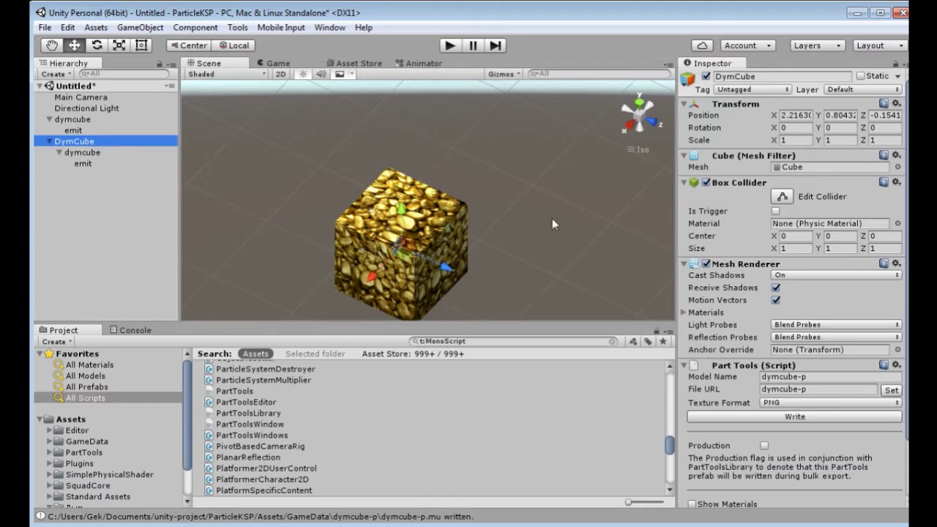
{"action": "scroll", "coordinate": [842, 291], "scroll_direction": "down", "scroll_amount": 3}
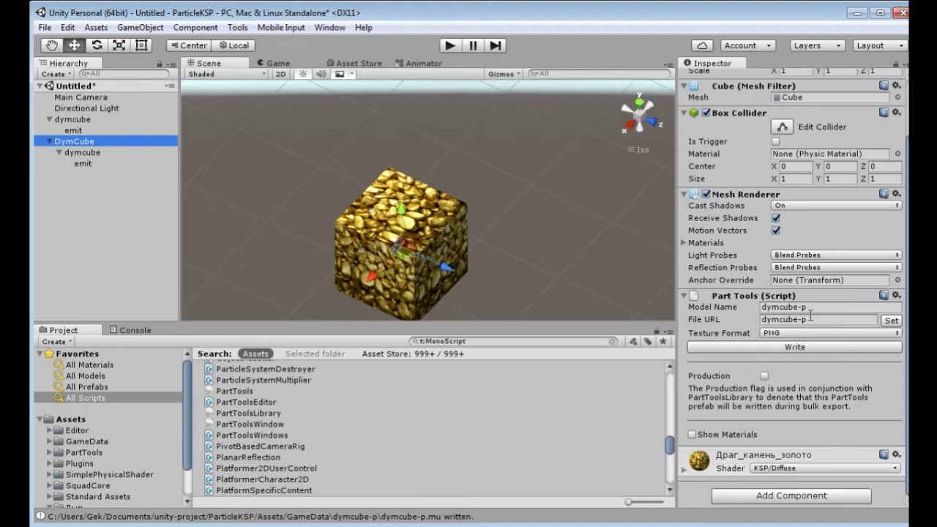
{"action": "left_click", "coordinate": [810, 319]}
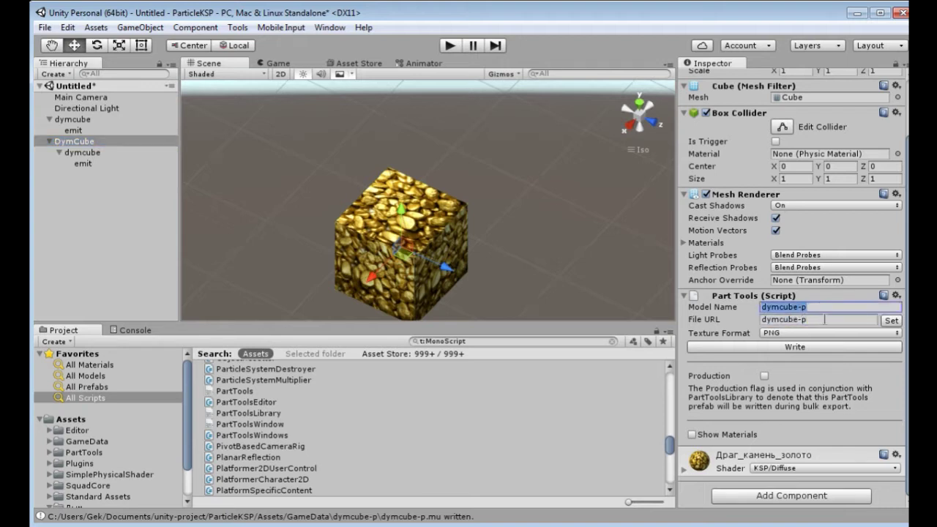
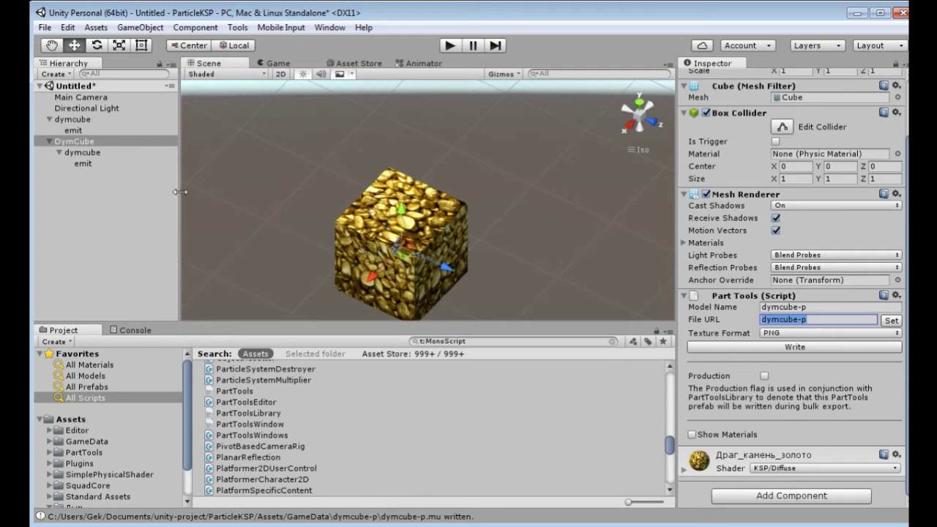
Check the nested dymcube's Part Tools model name and file URL, and view its emit particles from a lower angle.
{"action": "left_click", "coordinate": [92, 152]}
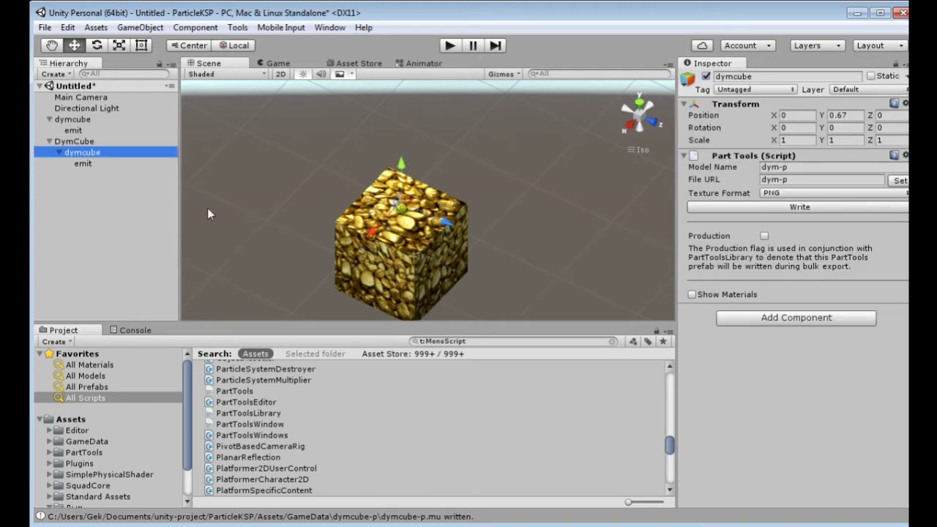
{"action": "left_click", "coordinate": [89, 162]}
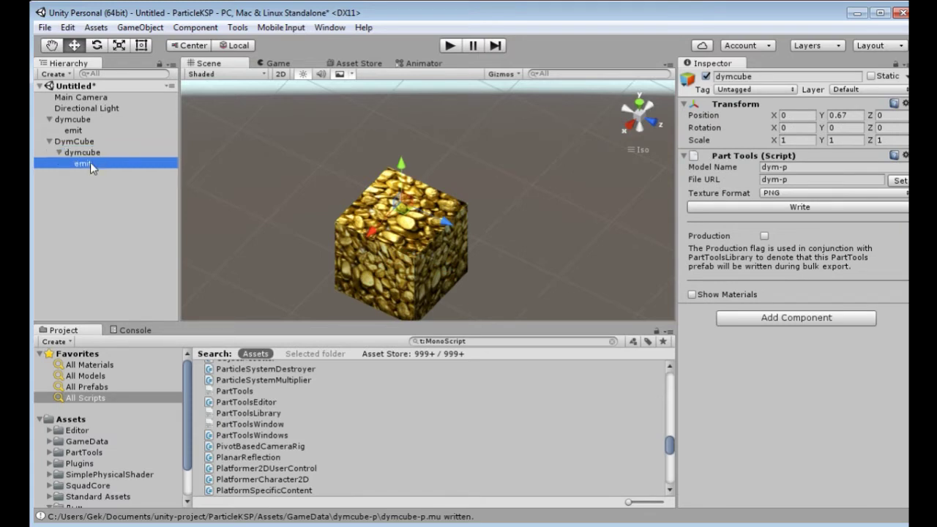
{"action": "left_click", "coordinate": [105, 154]}
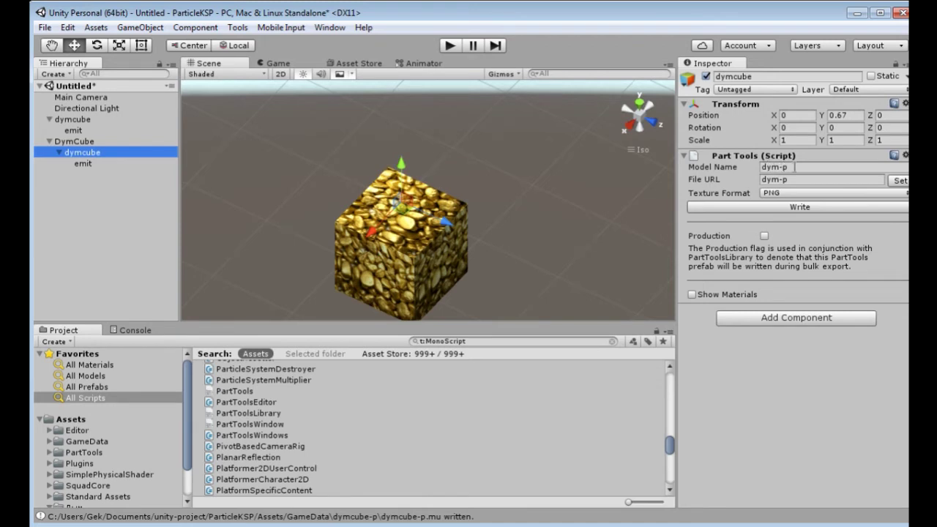
{"action": "left_click", "coordinate": [783, 179]}
{"action": "left_click", "coordinate": [792, 167]}
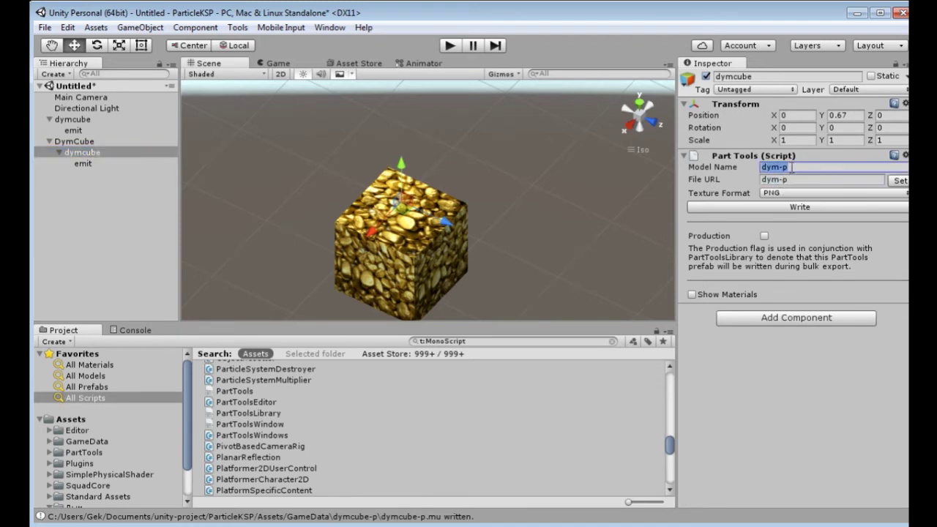
{"action": "left_click", "coordinate": [785, 179]}
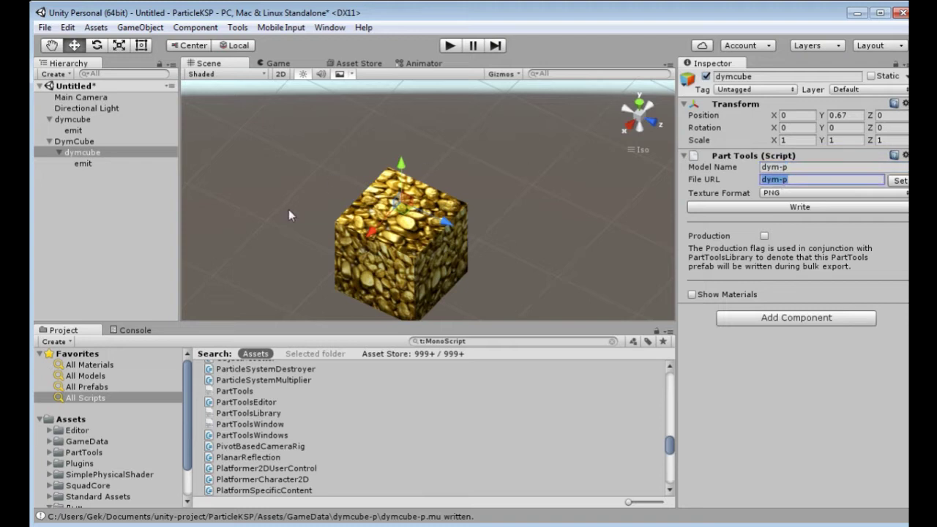
{"action": "left_click", "coordinate": [83, 163]}
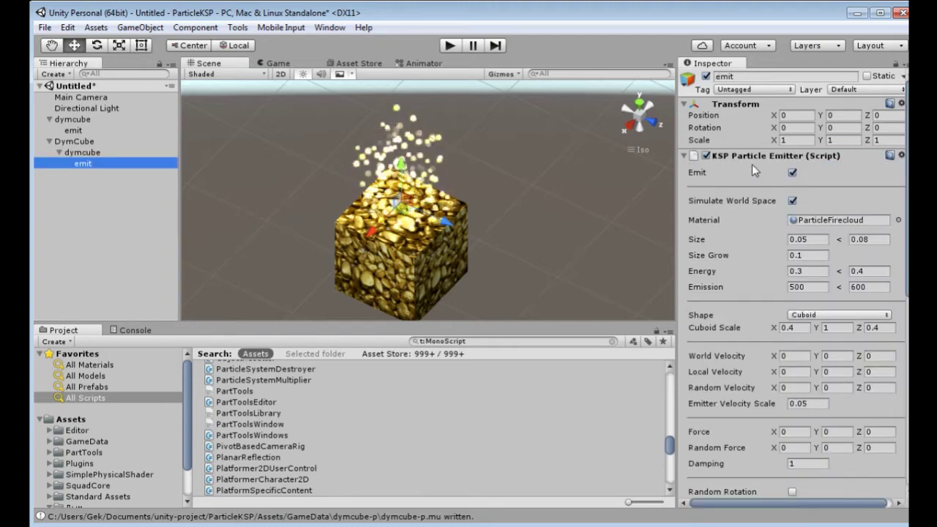
{"action": "mouse_move", "coordinate": [570, 210]}
{"action": "left_mouse_down", "text": "alt"}
{"action": "mouse_move", "coordinate": [541, 224]}
{"action": "mouse_move", "coordinate": [490, 146]}
{"action": "mouse_move", "coordinate": [443, 205]}
{"action": "mouse_move", "coordinate": [544, 225]}
{"action": "mouse_move", "coordinate": [574, 196]}
{"action": "left_mouse_up", "text": "alt"}
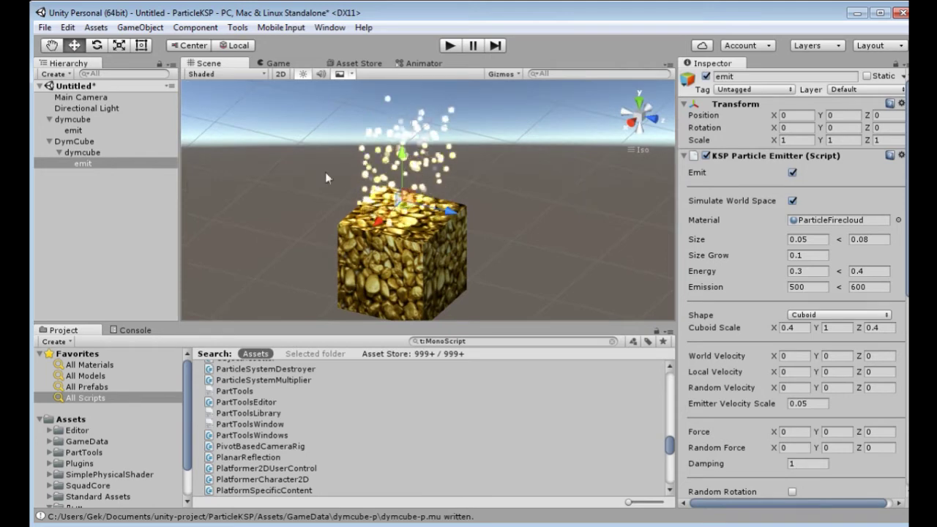
Copy the Transform component of the dymcube object nested under DymCube.
{"action": "left_click", "coordinate": [96, 152]}
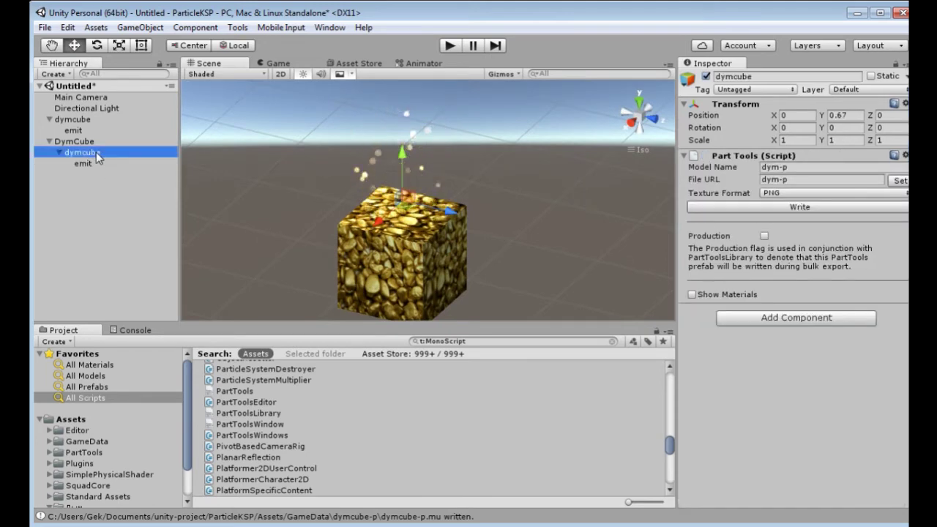
{"action": "left_click", "coordinate": [849, 115]}
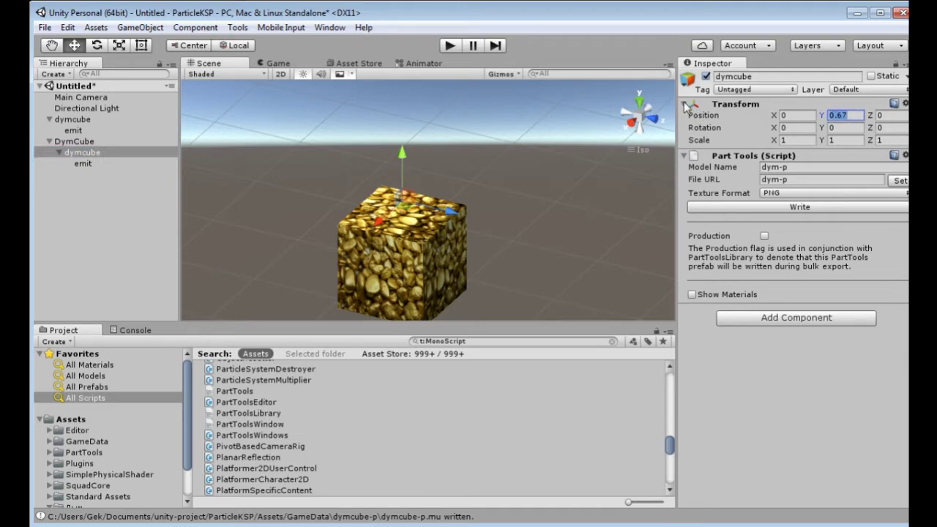
{"action": "right_click", "coordinate": [686, 107]}
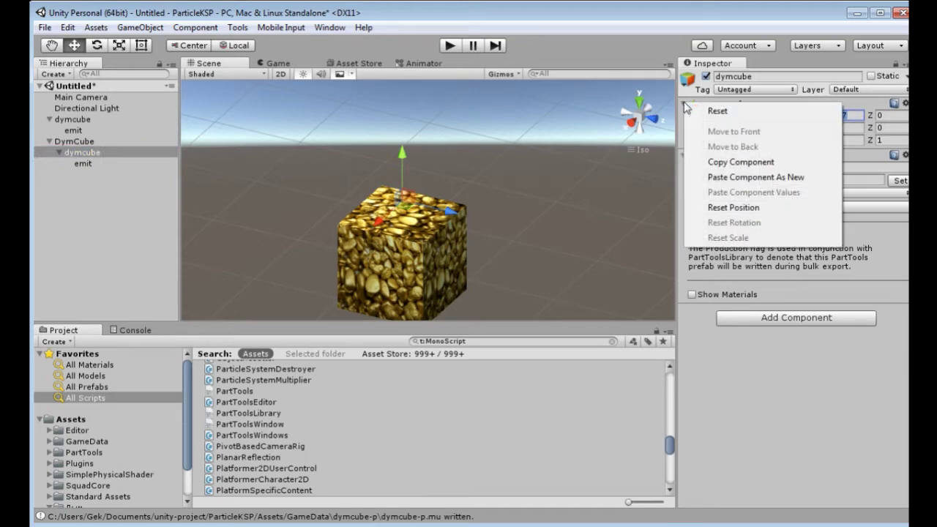
{"action": "left_click", "coordinate": [743, 163]}
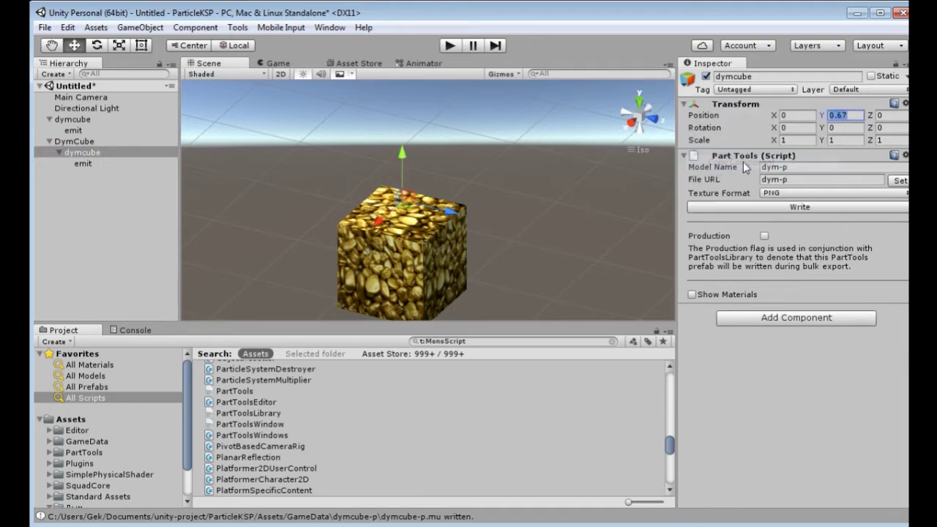
Compare the settings of DymCube, the nested dymcube and its emit object.
{"action": "left_click", "coordinate": [74, 141]}
{"action": "left_click", "coordinate": [82, 152]}
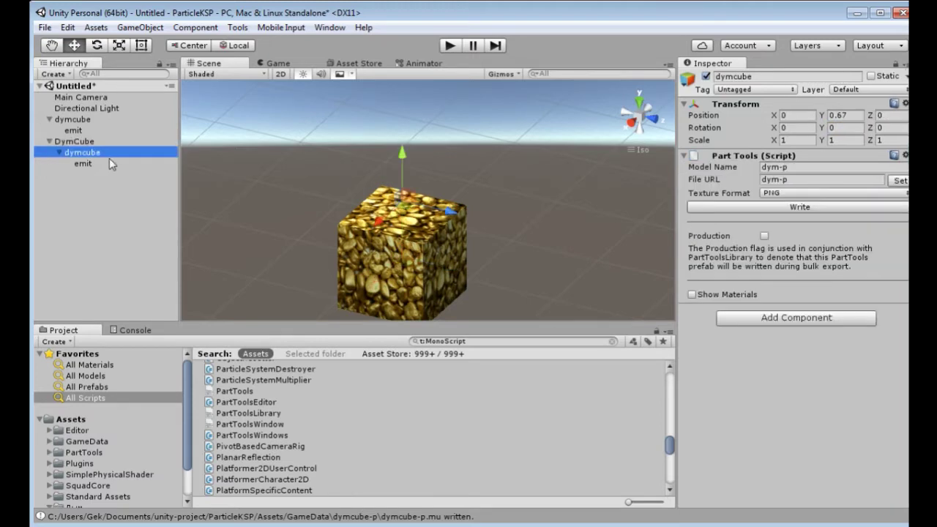
{"action": "left_click", "coordinate": [96, 163]}
{"action": "left_click", "coordinate": [113, 153]}
{"action": "left_click", "coordinate": [108, 164]}
{"action": "left_click", "coordinate": [108, 153]}
Set the nested dymcube's Part Tools model name and file URL to dym-p1 and write the model.
{"action": "left_click", "coordinate": [798, 170]}
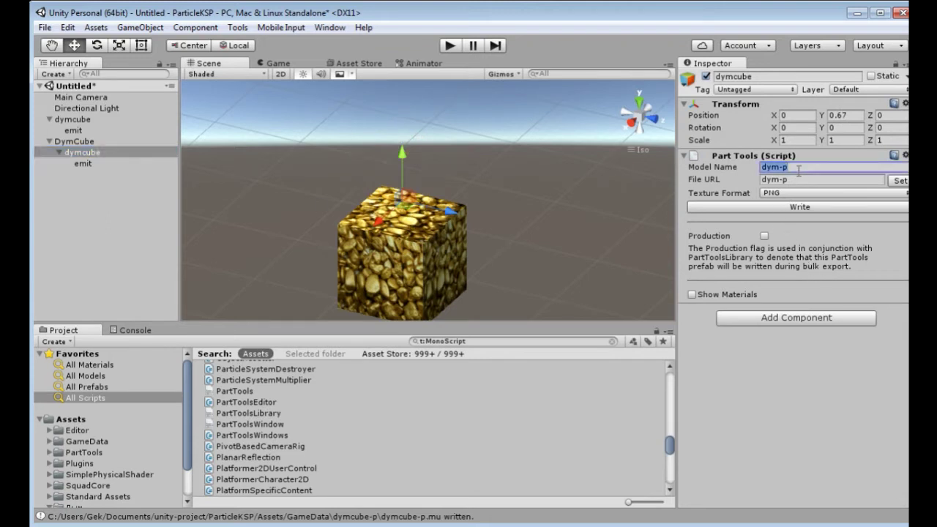
{"action": "left_click", "coordinate": [800, 169]}
{"action": "left_click", "coordinate": [795, 181]}
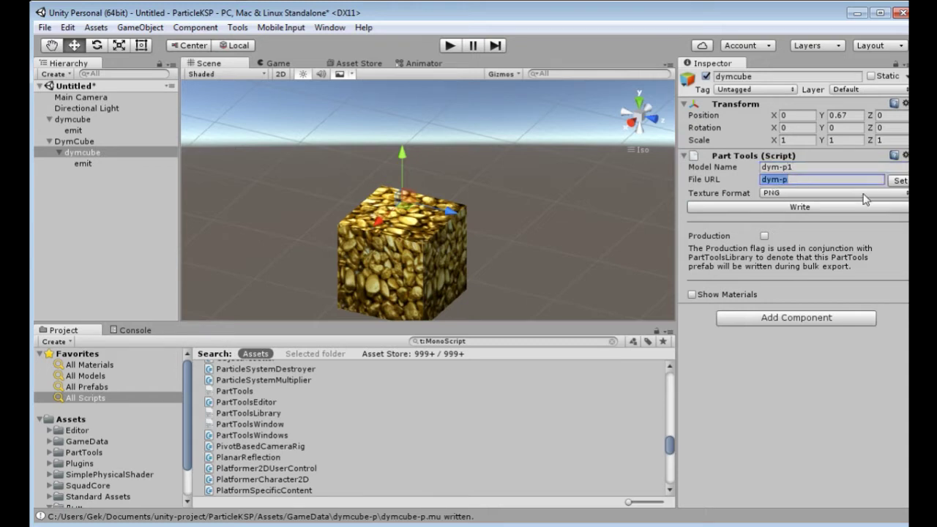
{"action": "left_click", "coordinate": [820, 179]}
{"action": "key", "text": "Tab"}
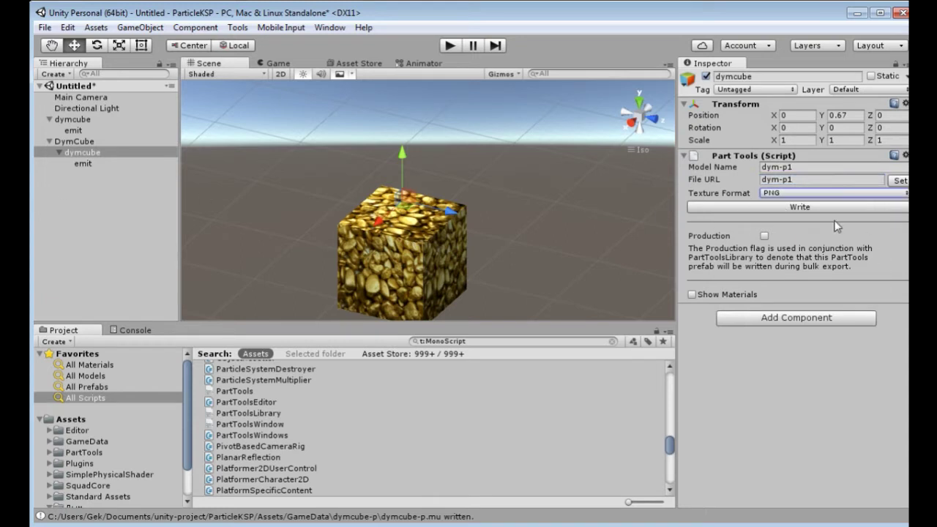
{"action": "left_click", "coordinate": [779, 212]}
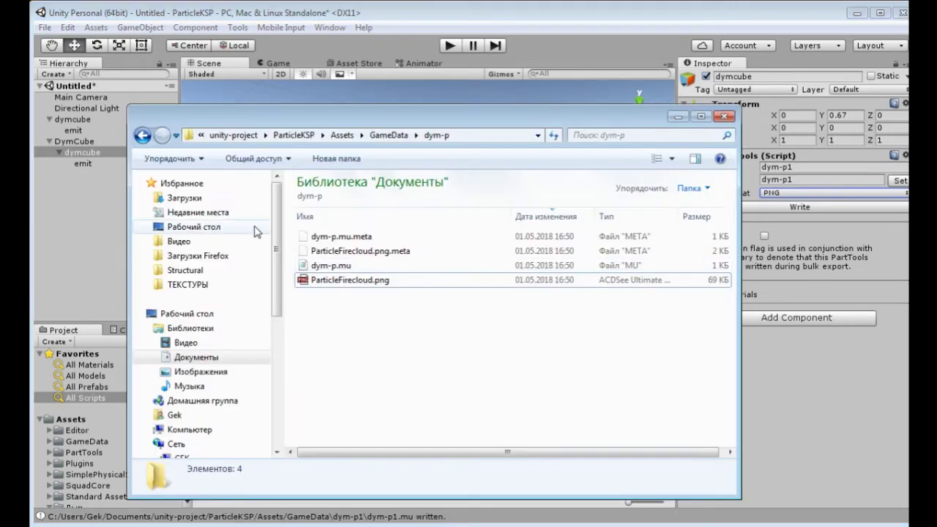
Check the exported dym-p1.mu and ParticleFirecloud.png files in the dym-p1 folder under GameData in Windows Explorer.
{"action": "left_click", "coordinate": [142, 135]}
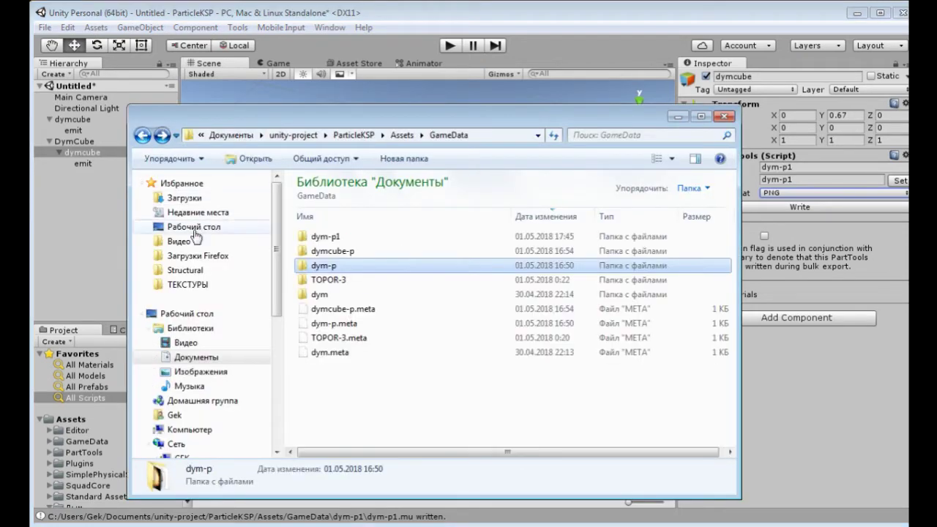
{"action": "left_click", "coordinate": [336, 240]}
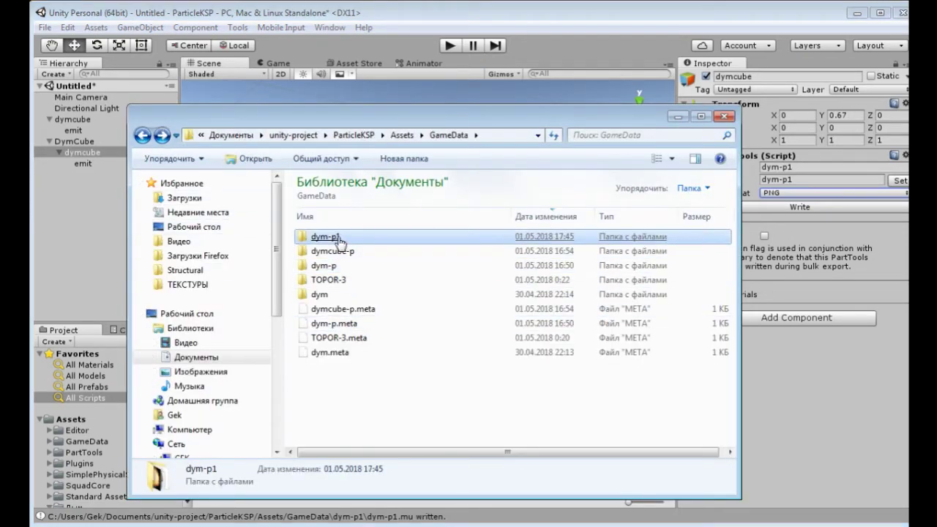
{"action": "double_click", "coordinate": [339, 240]}
{"action": "left_click", "coordinate": [339, 240]}
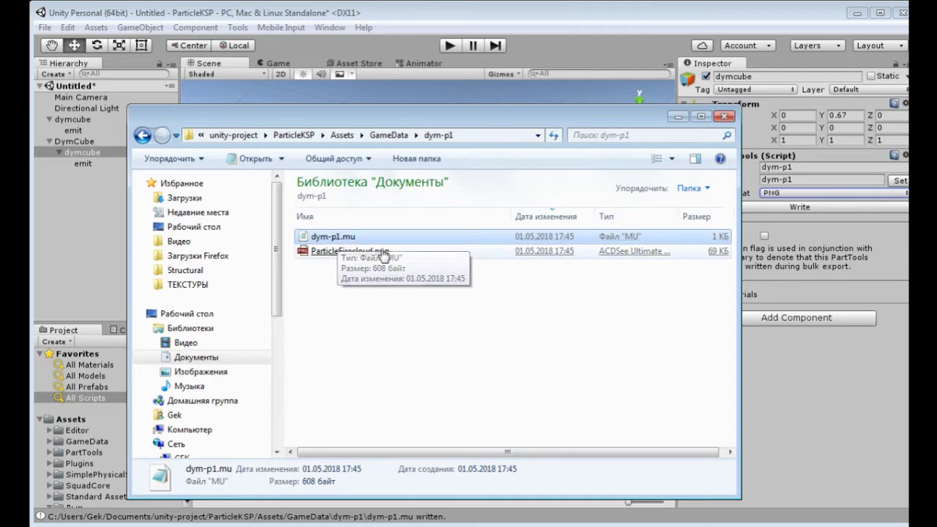
{"action": "left_click", "coordinate": [342, 252]}
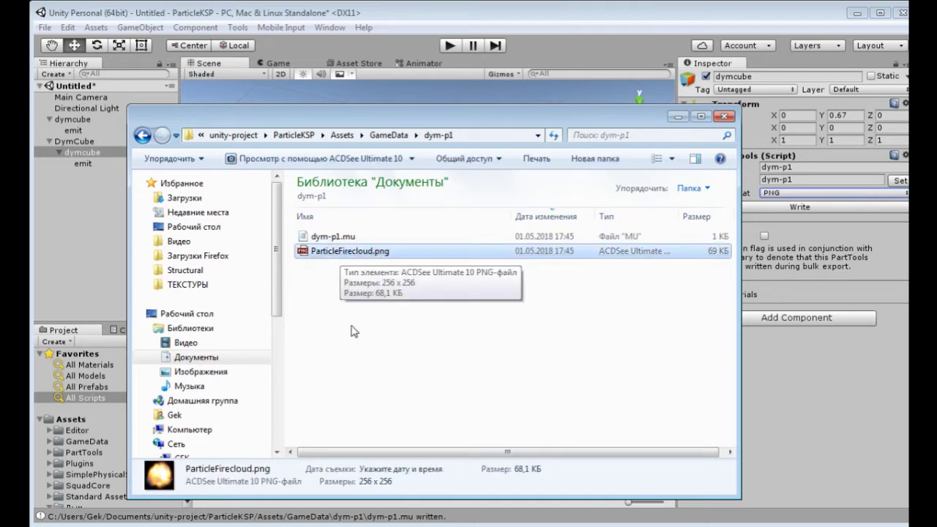
{"action": "left_click", "coordinate": [677, 117]}
In Unity, set DymCube's Part Tools model name and file URL to dymcube-p1.
{"action": "left_click", "coordinate": [91, 142]}
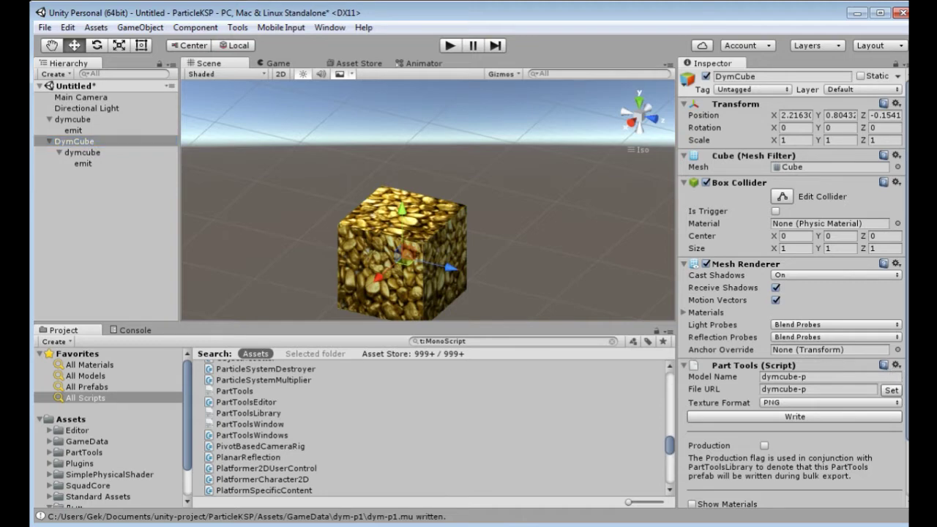
{"action": "scroll", "coordinate": [793, 320], "scroll_direction": "down", "scroll_amount": 3}
{"action": "left_click", "coordinate": [821, 311]}
{"action": "left_click", "coordinate": [828, 308]}
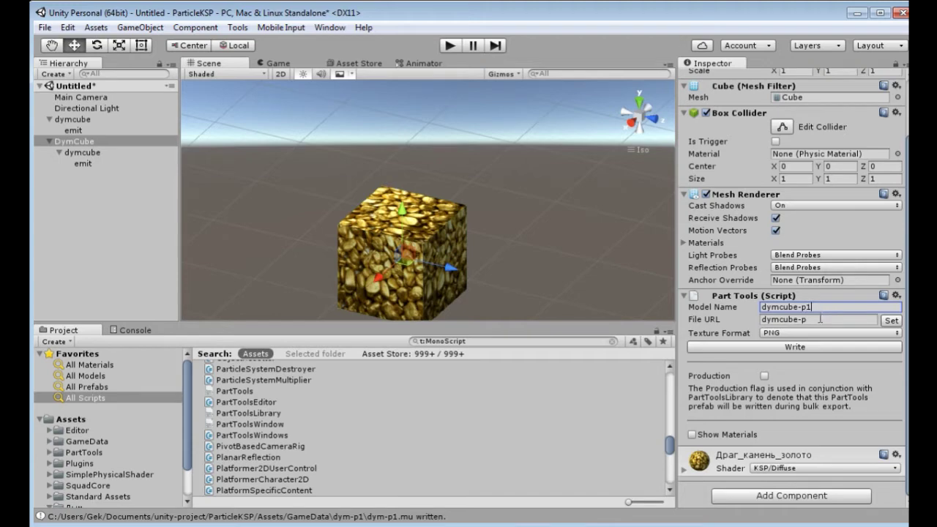
{"action": "left_click", "coordinate": [820, 320]}
{"action": "left_click", "coordinate": [818, 320]}
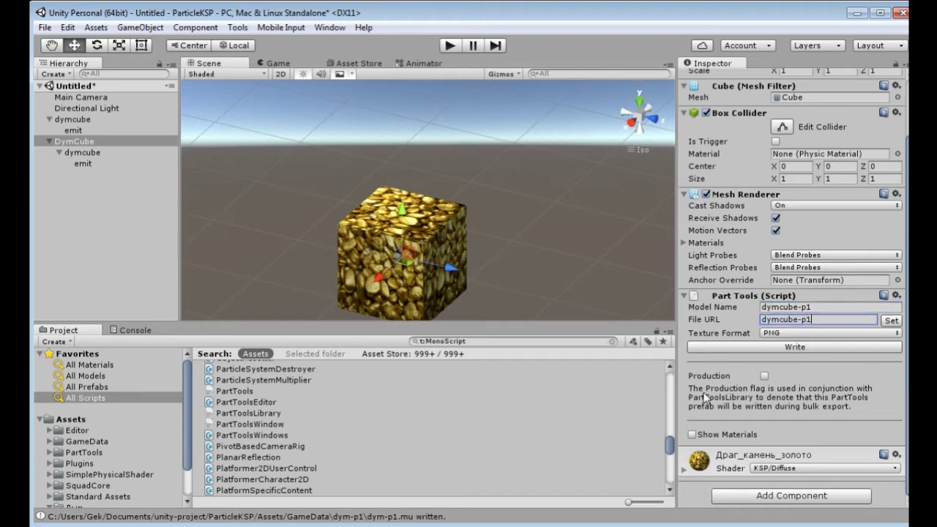
Move the nested dymcube, together with its emit child, out of DymCube to the root level of the scene.
{"action": "left_click", "coordinate": [93, 155]}
{"action": "left_click", "coordinate": [89, 165]}
{"action": "left_click", "coordinate": [90, 155]}
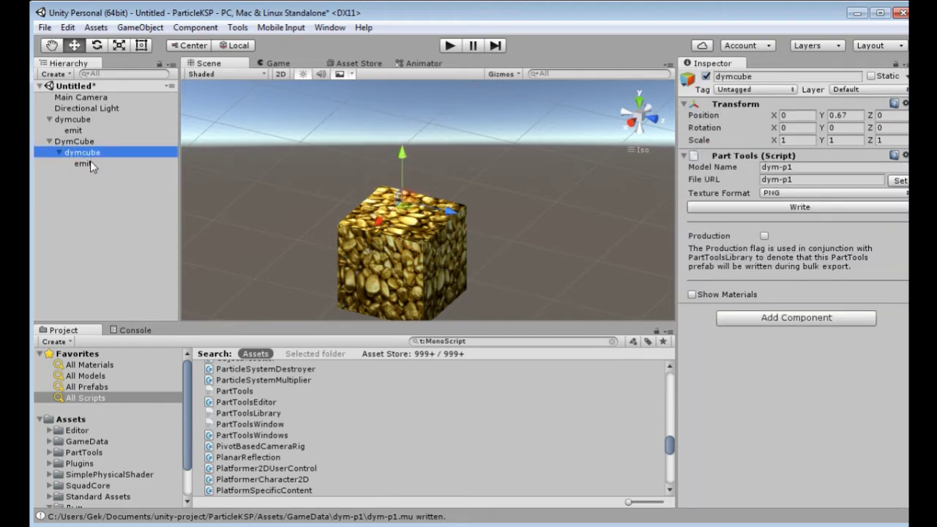
{"action": "left_click", "coordinate": [90, 162]}
{"action": "left_click", "coordinate": [89, 141]}
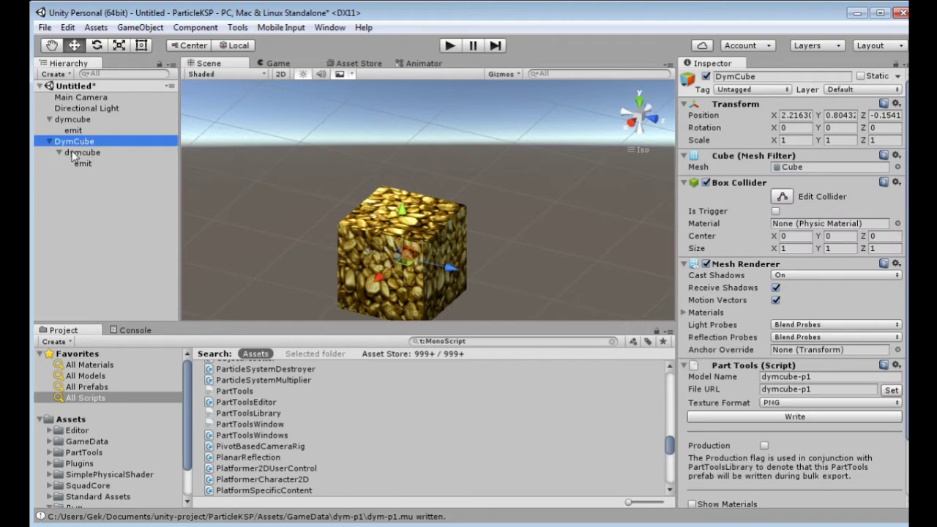
{"action": "left_click", "coordinate": [79, 153]}
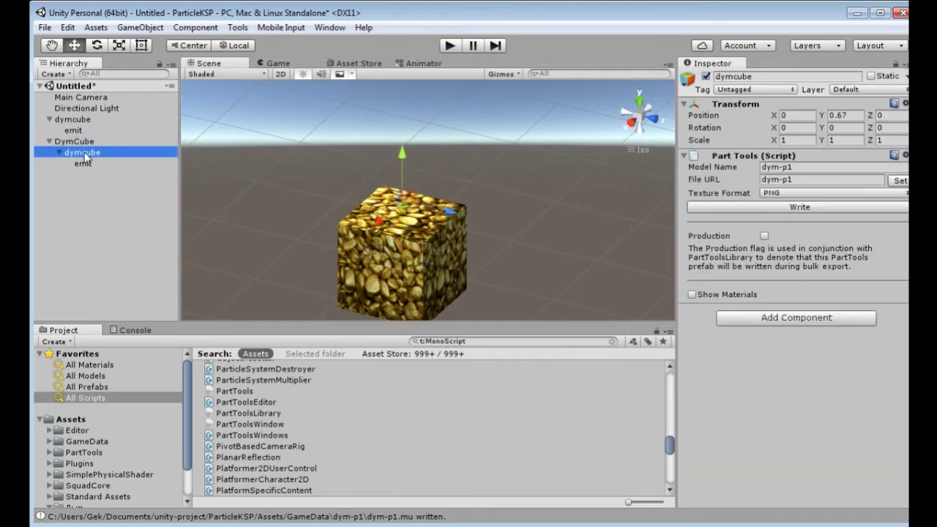
{"action": "left_click_drag", "start_coordinate": [85, 156], "coordinate": [73, 193]}
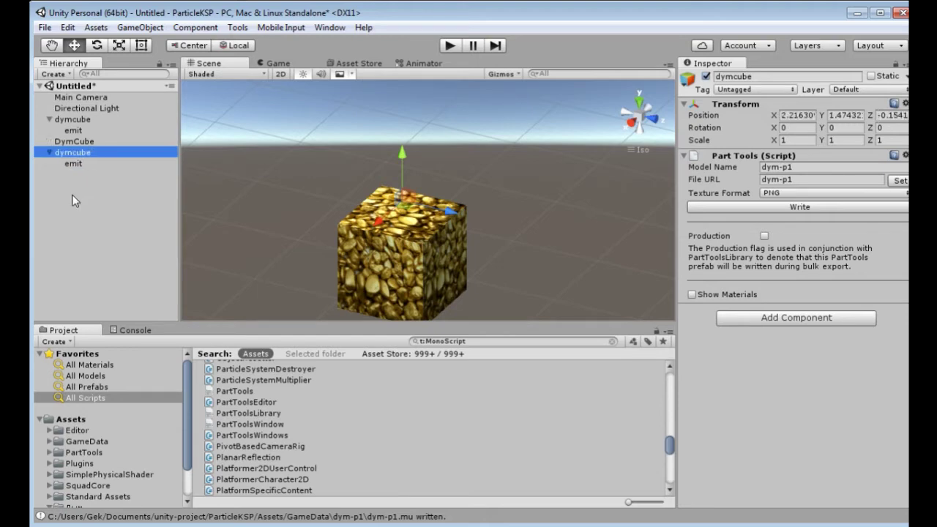
Create an empty object inside DymCube and a second empty object nested within that one.
{"action": "left_click", "coordinate": [82, 143]}
{"action": "right_click", "coordinate": [90, 141]}
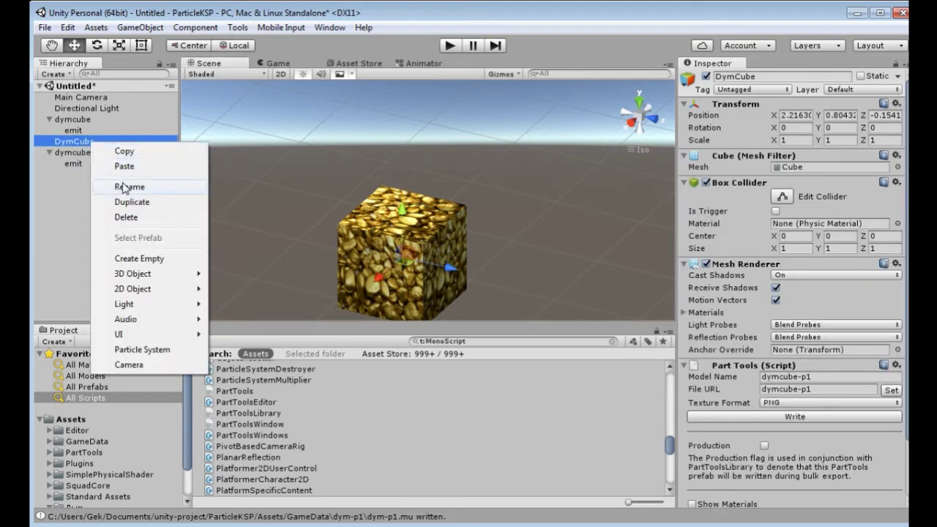
{"action": "left_click", "coordinate": [143, 260]}
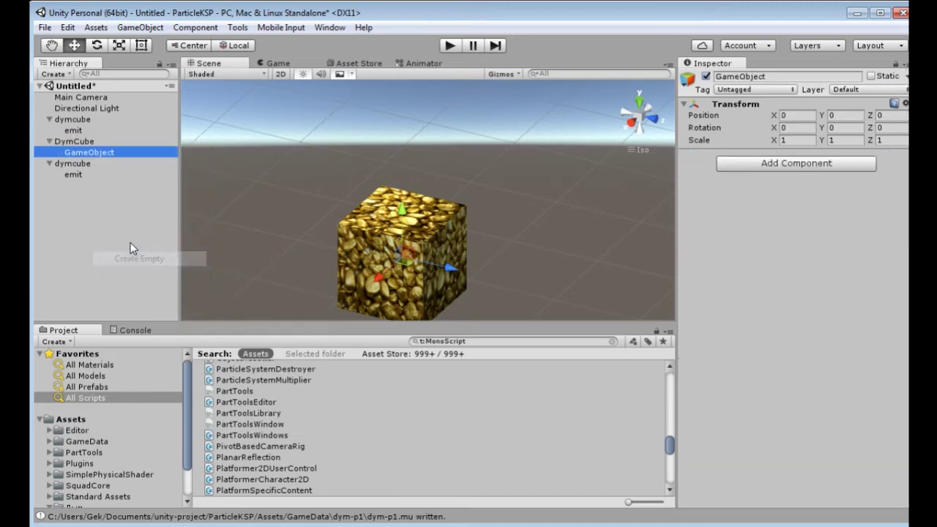
{"action": "right_click", "coordinate": [111, 154]}
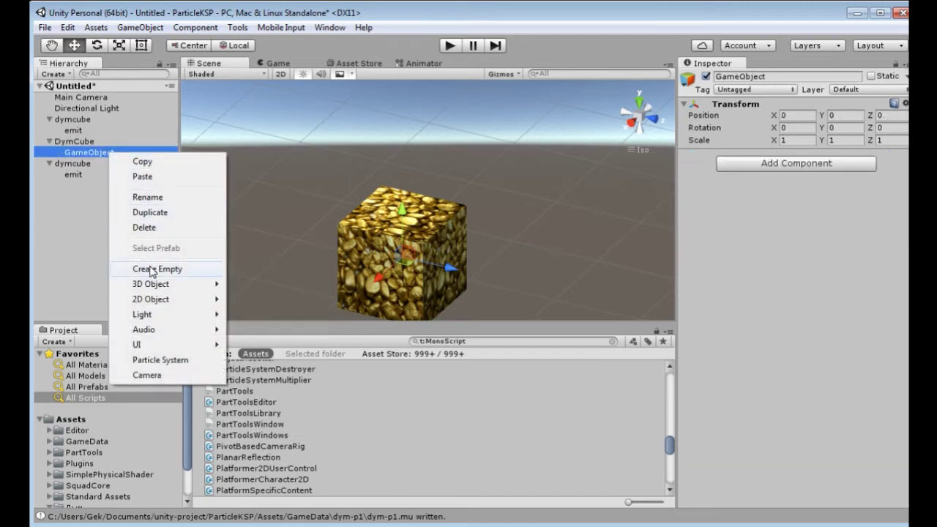
{"action": "left_click", "coordinate": [158, 269]}
{"action": "right_click", "coordinate": [100, 153]}
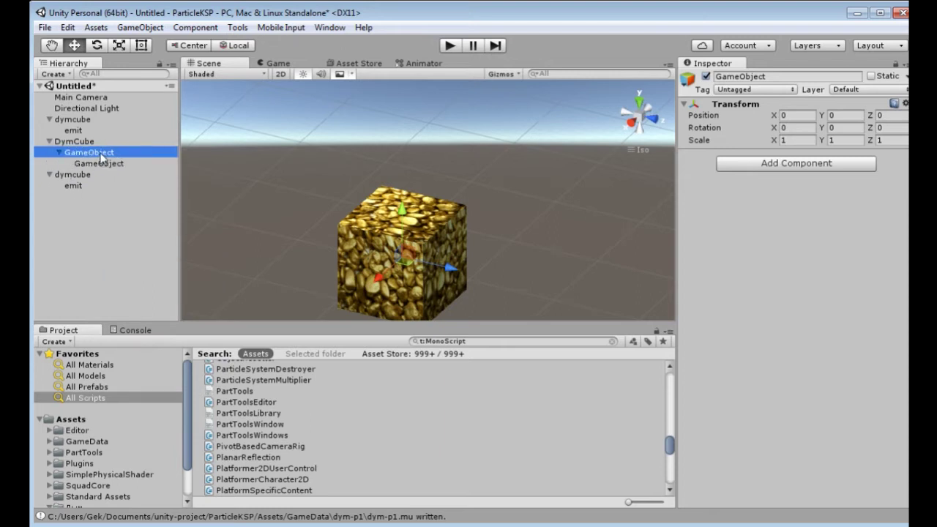
{"action": "left_click", "coordinate": [76, 247]}
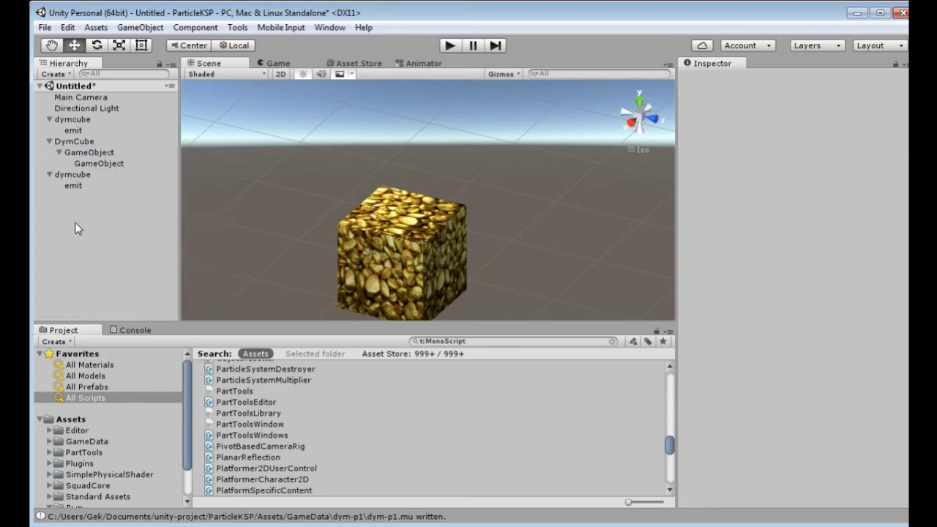
Copy the name of the detached dymcube and rename DymCube's direct empty child as dymcube.
{"action": "right_click", "coordinate": [71, 176]}
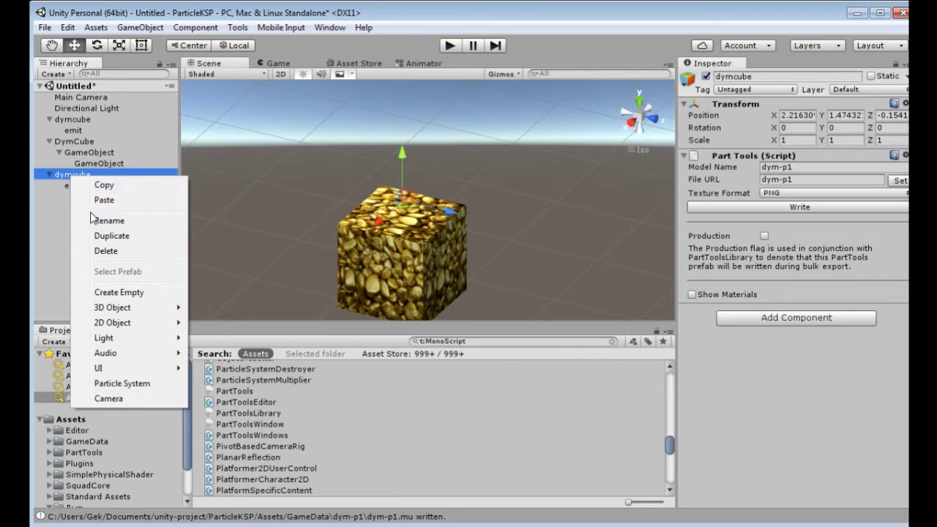
{"action": "left_click", "coordinate": [115, 221]}
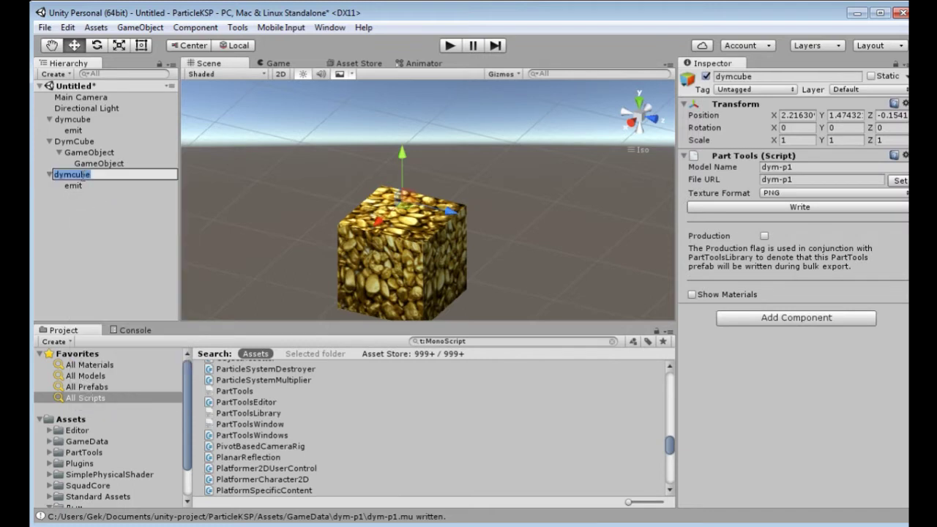
{"action": "right_click", "coordinate": [83, 177]}
{"action": "left_click", "coordinate": [115, 200]}
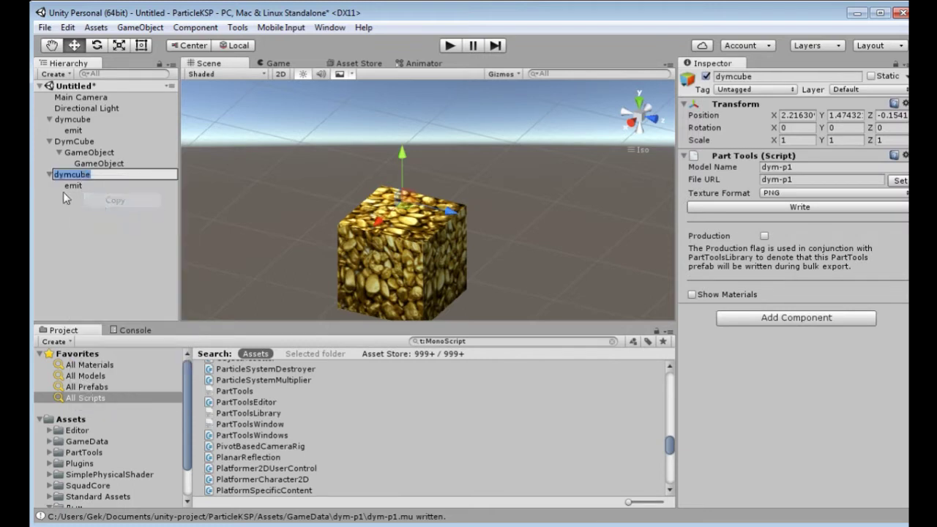
{"action": "left_click", "coordinate": [100, 154]}
{"action": "right_click", "coordinate": [100, 156]}
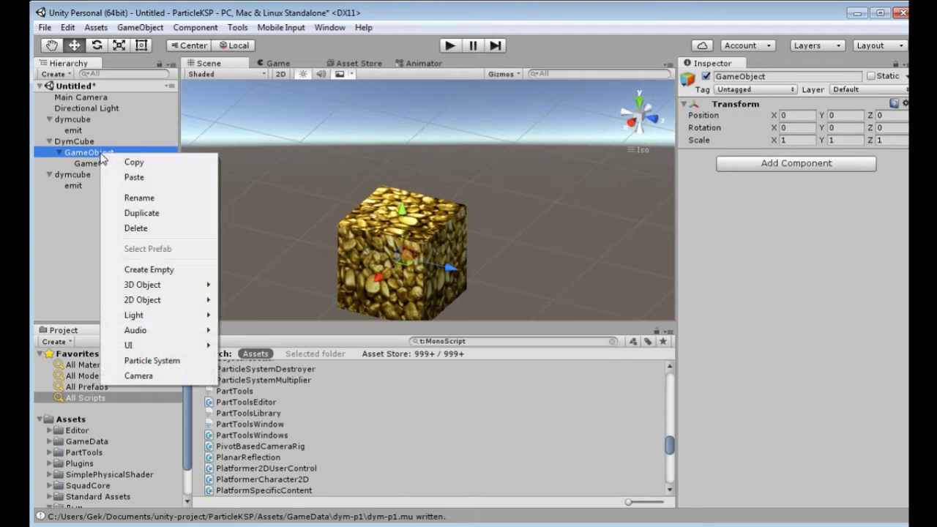
{"action": "left_click", "coordinate": [139, 198]}
{"action": "key", "text": "ctrl+v"}
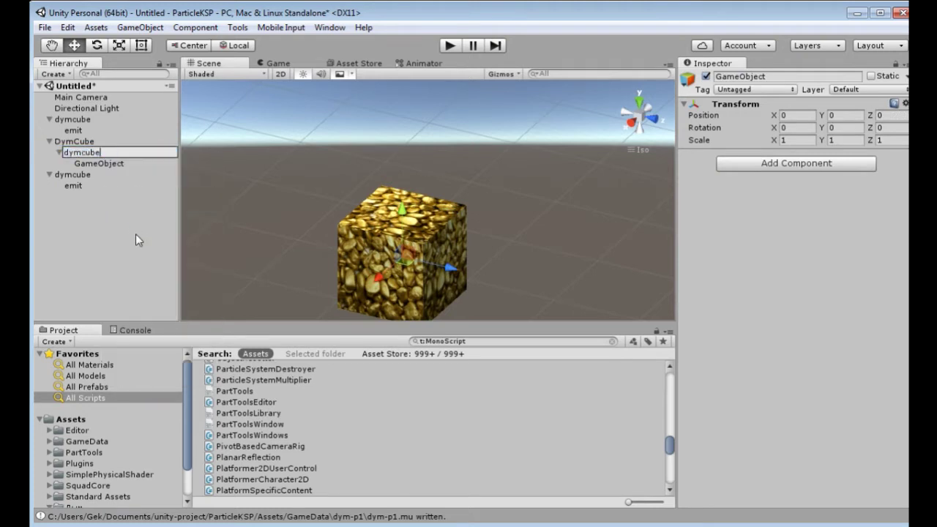
Rename the innermost empty object under DymCube as emit.
{"action": "left_click", "coordinate": [103, 166]}
{"action": "right_click", "coordinate": [104, 164]}
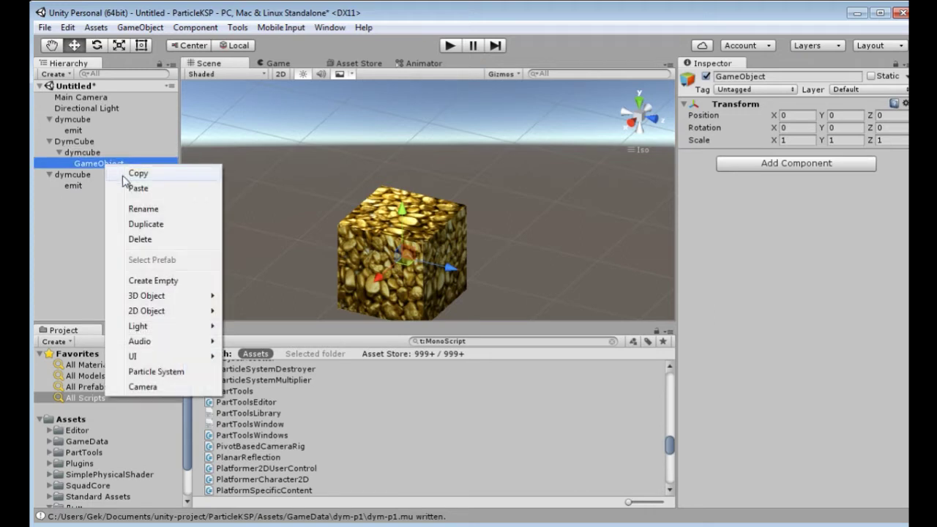
{"action": "left_click", "coordinate": [147, 210]}
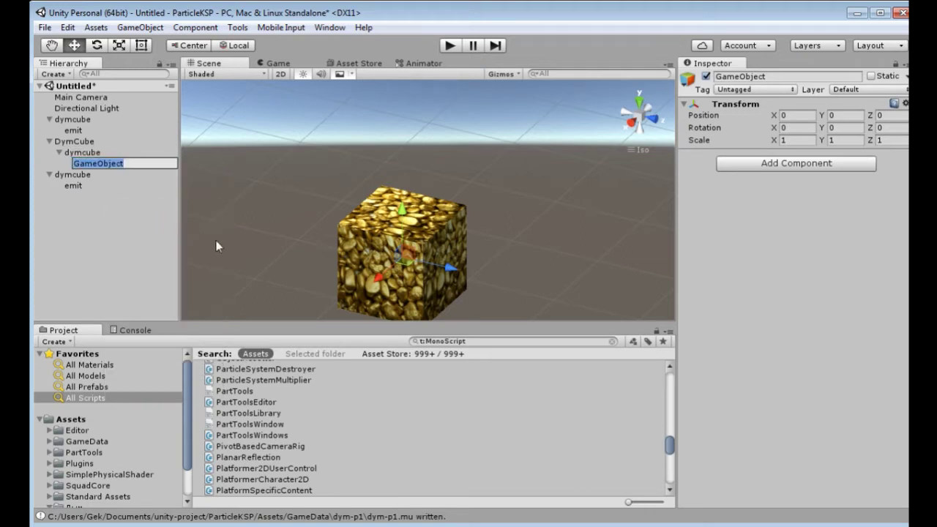
{"action": "type", "text": "emit"}
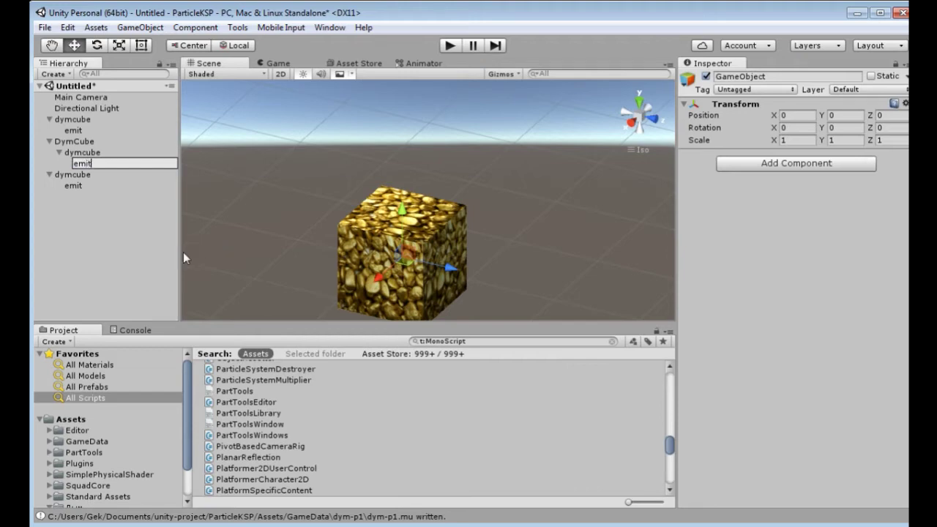
{"action": "left_click", "coordinate": [135, 247]}
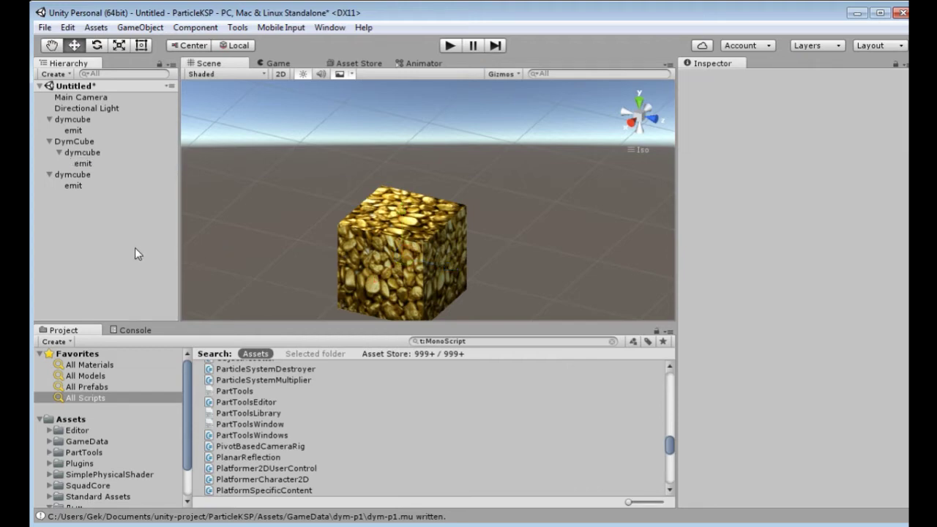
Review DymCube and its empty dymcube and emit children, and write the dymcube-p1 model with Part Tools.
{"action": "left_click", "coordinate": [89, 141]}
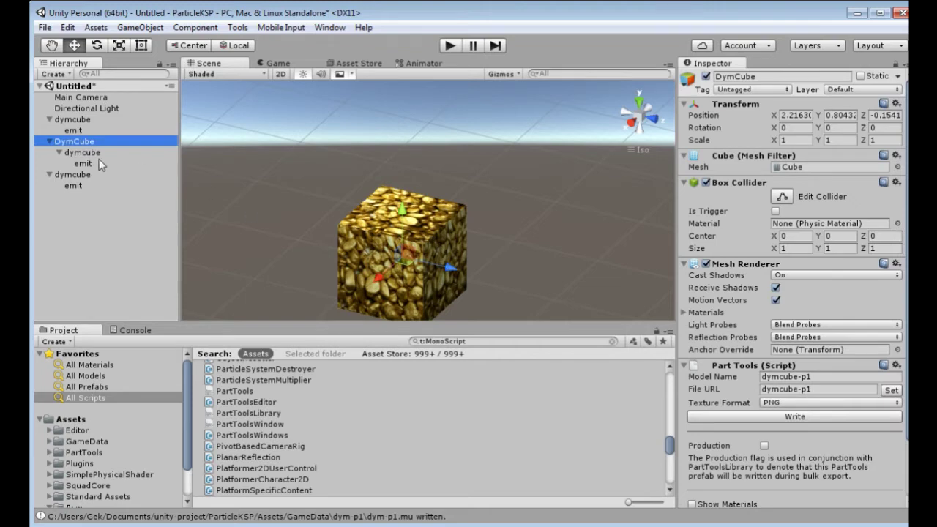
{"action": "left_click", "coordinate": [83, 152]}
{"action": "left_click", "coordinate": [83, 164]}
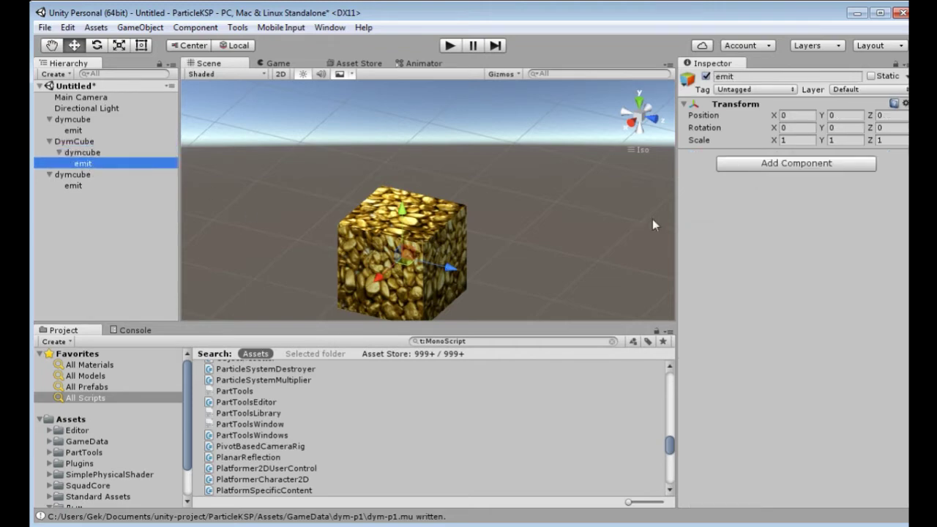
{"action": "left_click", "coordinate": [92, 140]}
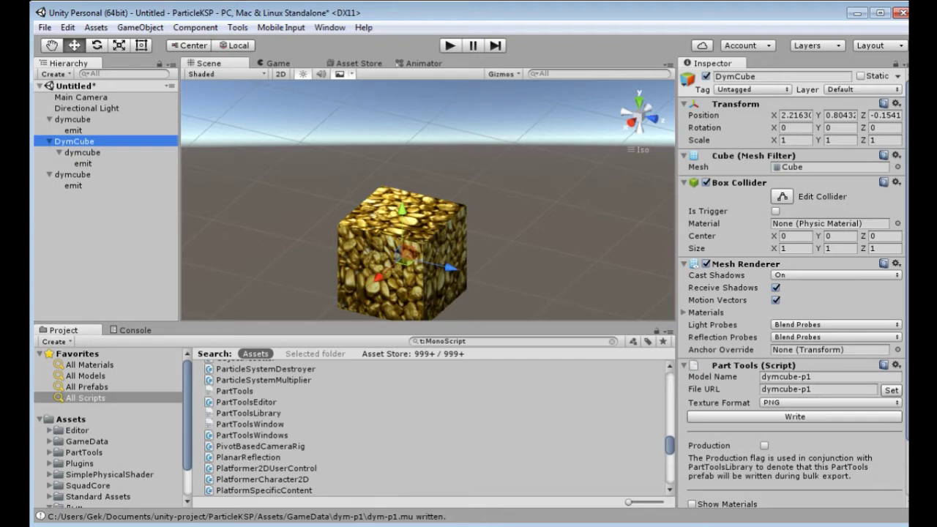
{"action": "left_click", "coordinate": [694, 364]}
{"action": "scroll", "coordinate": [790, 293], "scroll_direction": "down", "scroll_amount": 2}
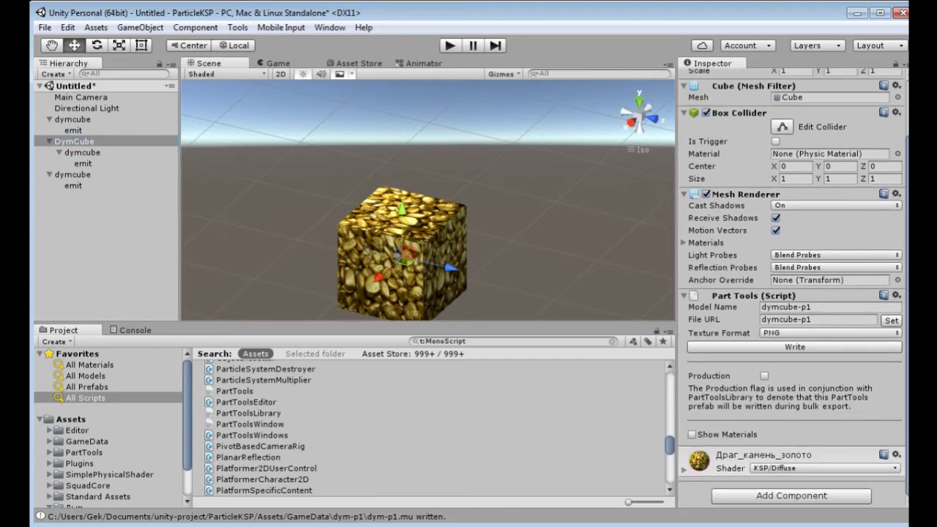
{"action": "left_click", "coordinate": [778, 349]}
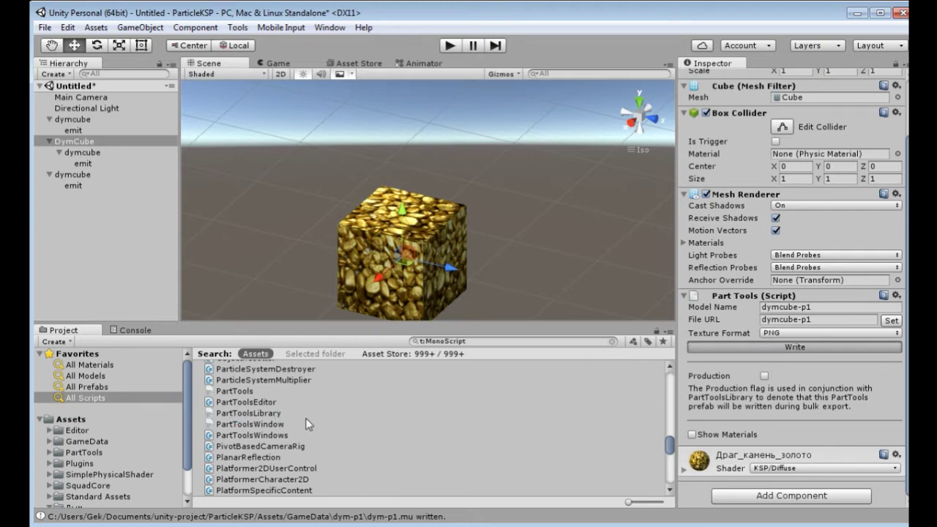
Switch to Windows Explorer and check the model and gold texture files in the exported dymcube-p1 folder.
{"action": "key", "text": "alt+Tab"}
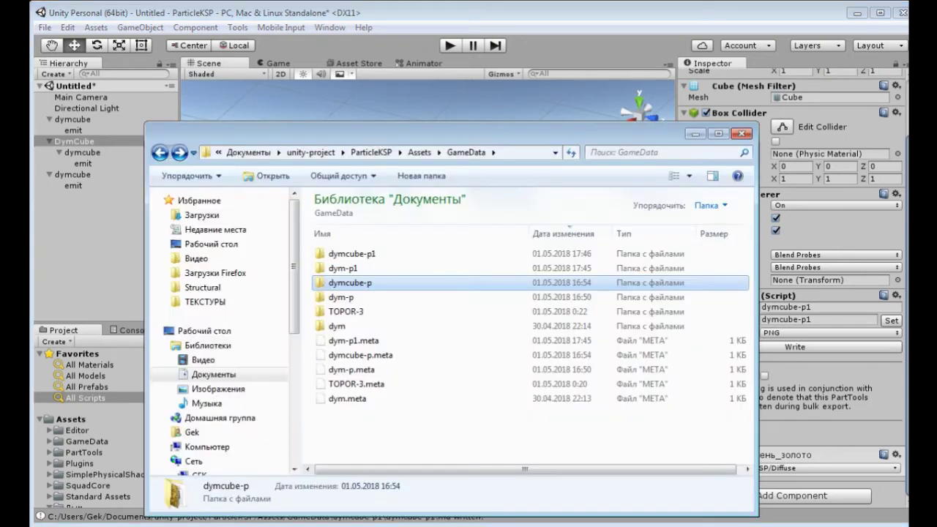
{"action": "double_click", "coordinate": [364, 257]}
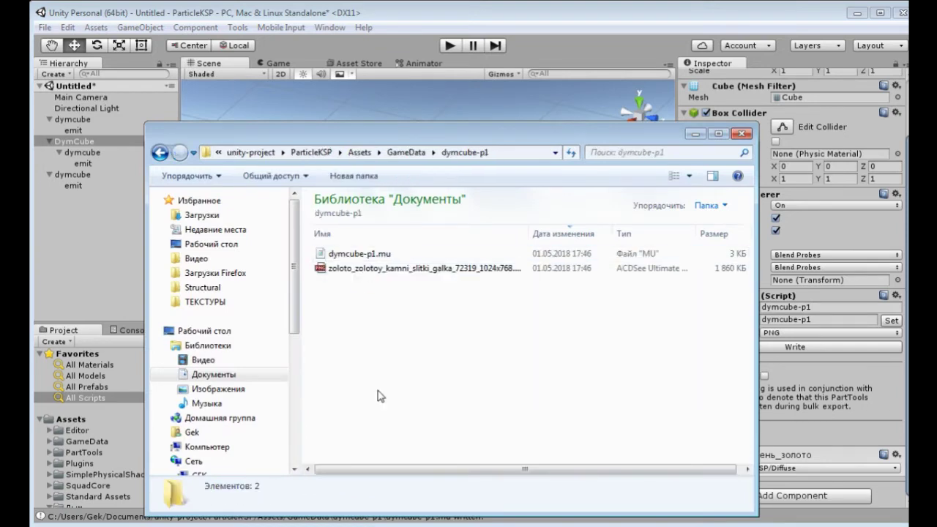
{"action": "left_click", "coordinate": [370, 267]}
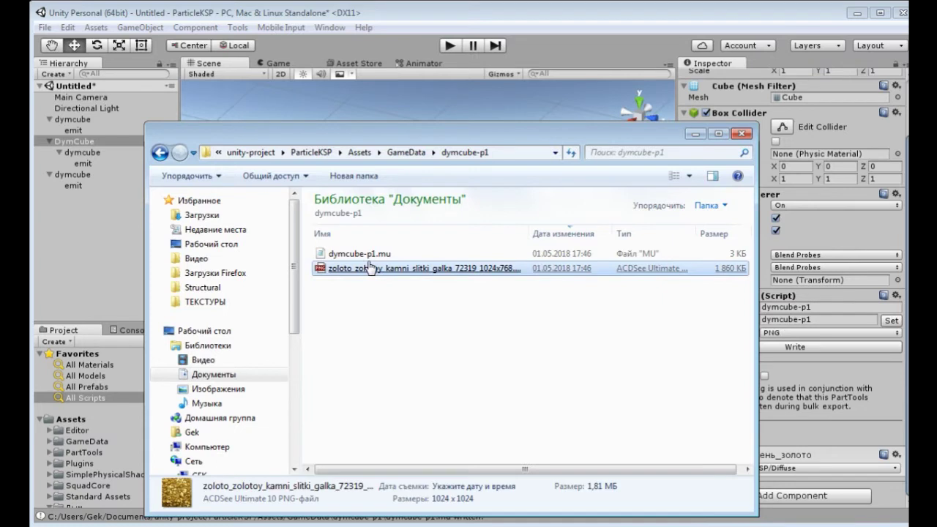
{"action": "left_click", "coordinate": [371, 255]}
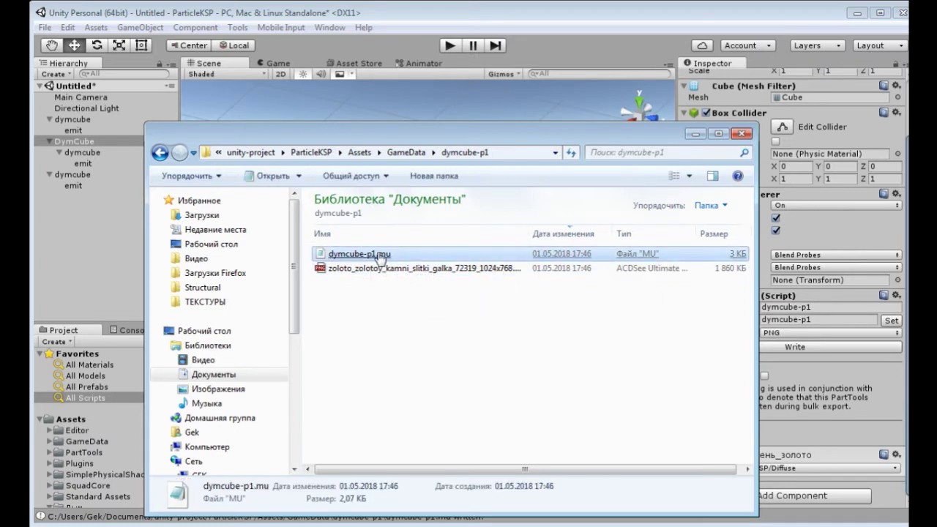
{"action": "left_click", "coordinate": [380, 269]}
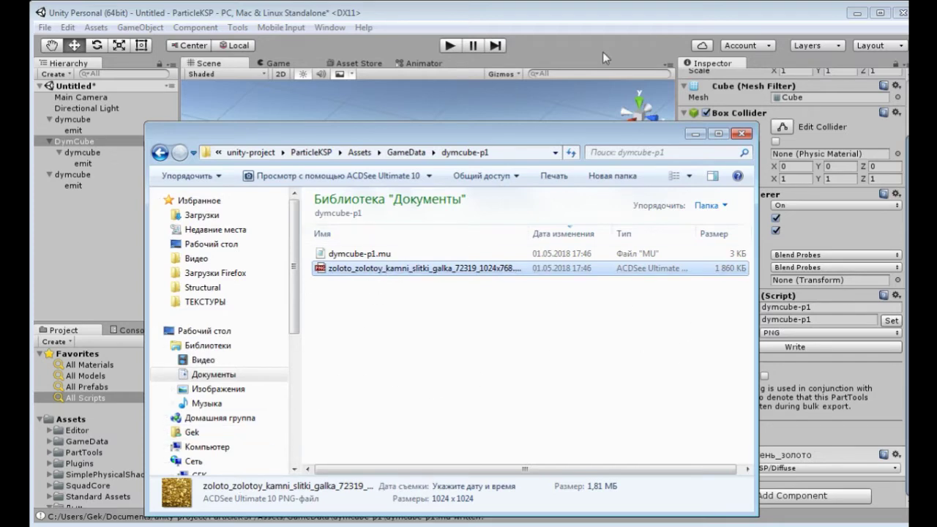
Copy the exported dymcube-p1 folder from the Unity project's GameData into Kerbal Space Program's Squad/Parts/Structural folder.
{"action": "left_click", "coordinate": [159, 152]}
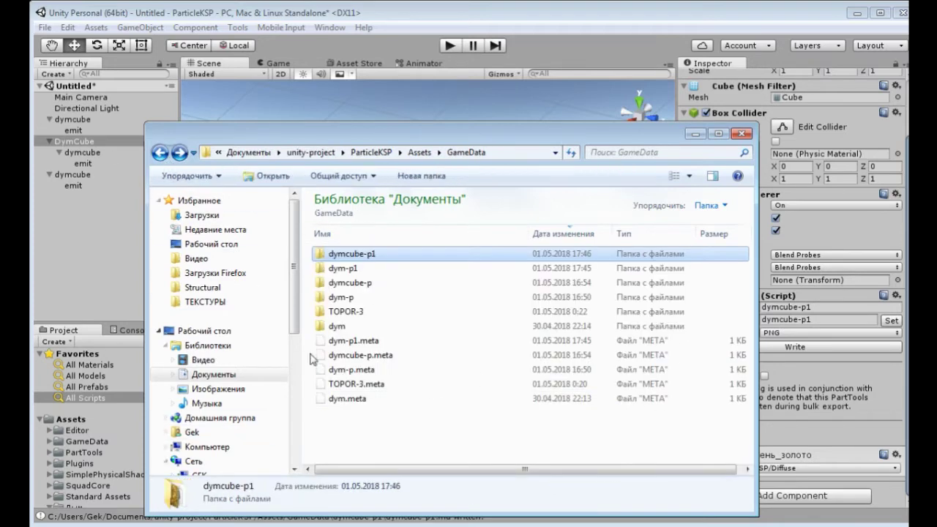
{"action": "right_click", "coordinate": [372, 257]}
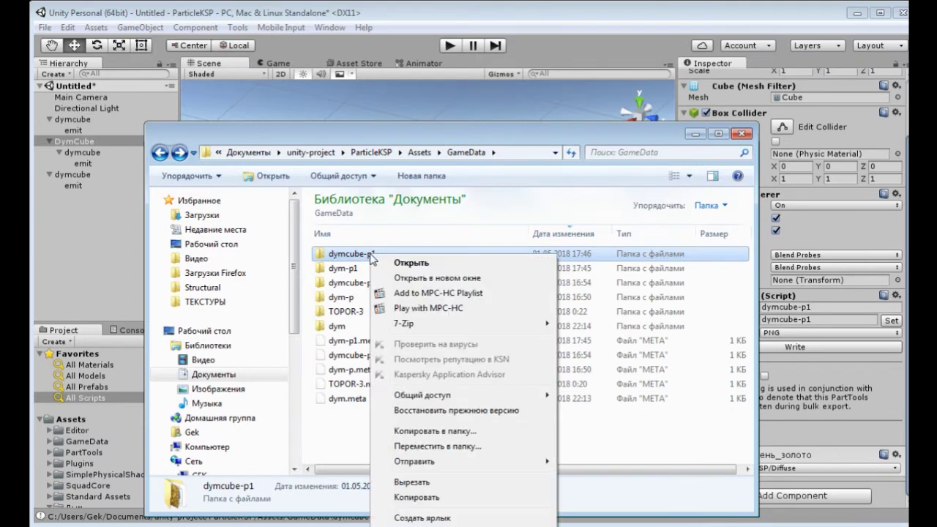
{"action": "left_click", "coordinate": [417, 498]}
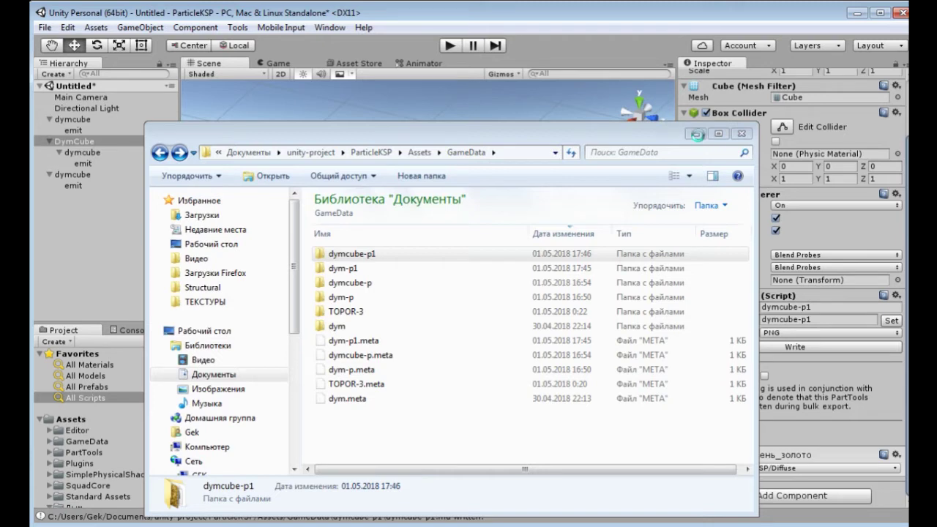
{"action": "left_click", "coordinate": [697, 134]}
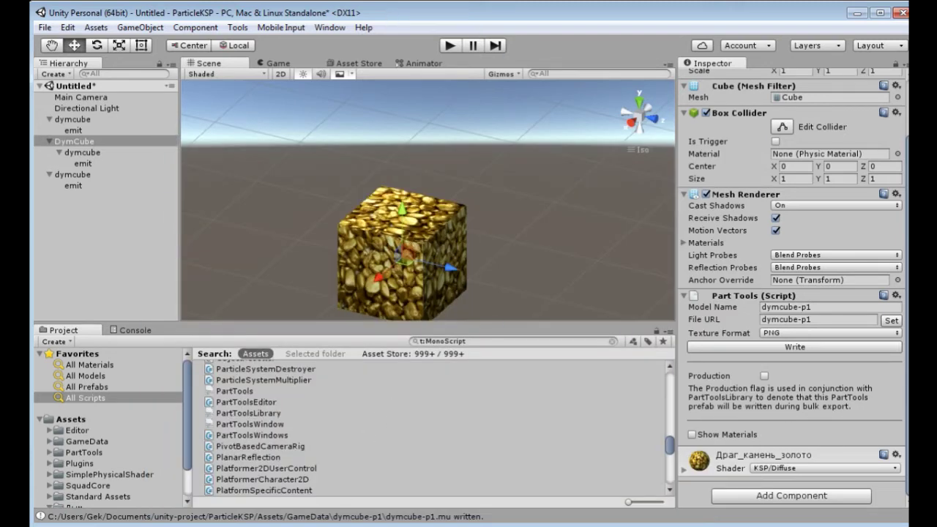
{"action": "key", "text": "alt+Tab"}
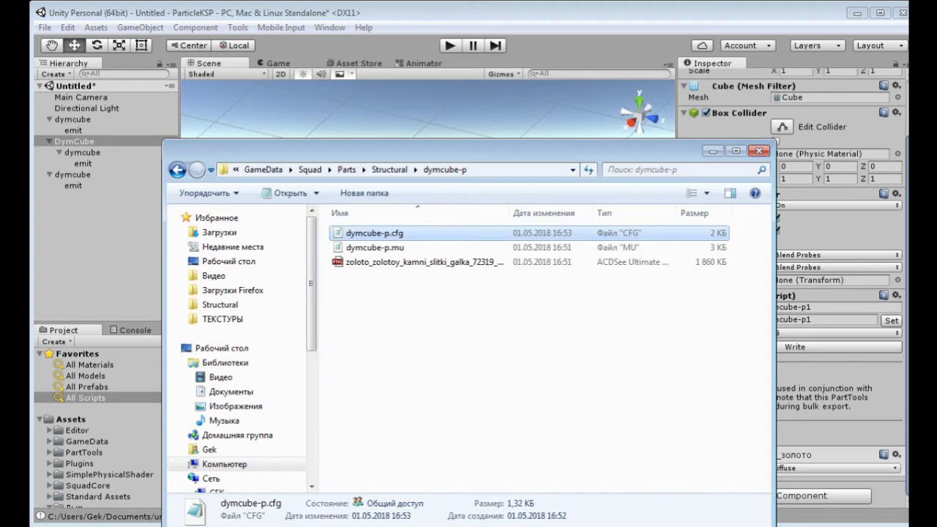
{"action": "left_click", "coordinate": [235, 306]}
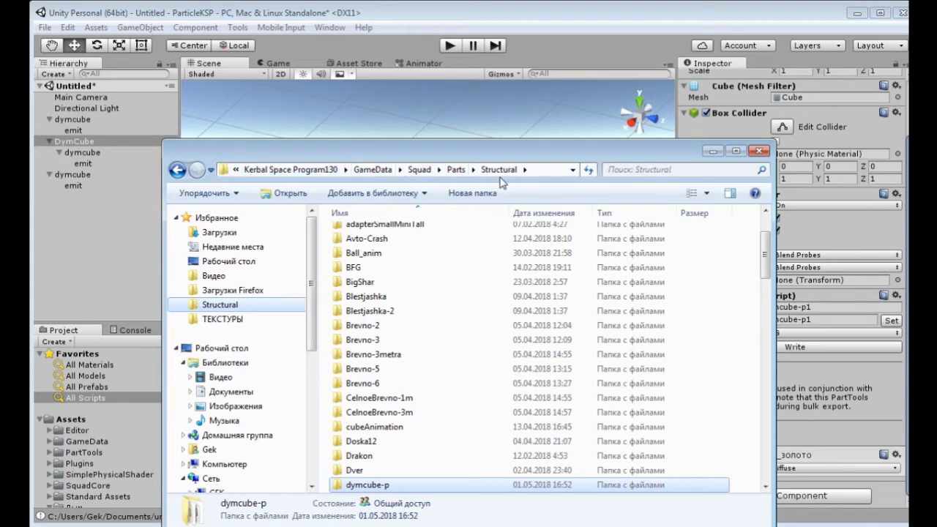
{"action": "left_click_drag", "start_coordinate": [765, 261], "coordinate": [767, 304]}
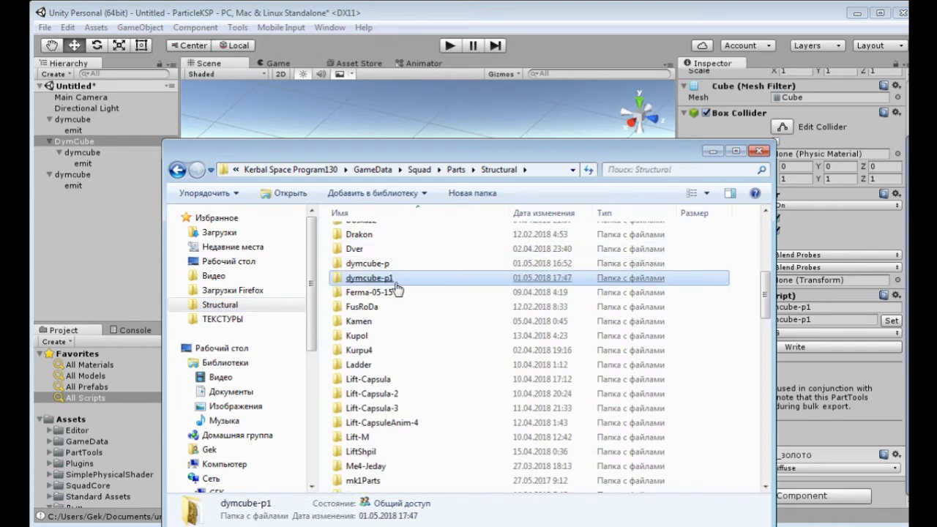
Delete the two META files from Structural's dymcube-p1 folder, keeping the .mu model and the gold texture.
{"action": "double_click", "coordinate": [396, 287]}
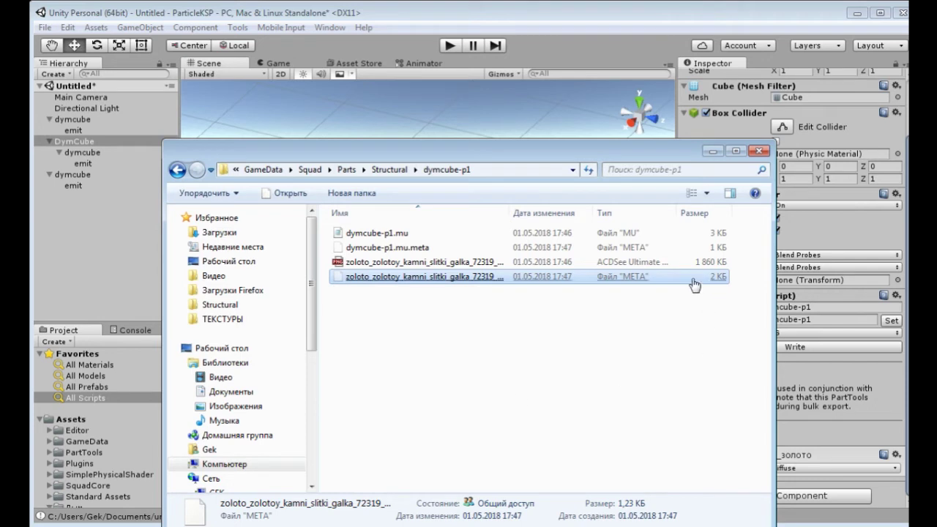
{"action": "left_click", "coordinate": [628, 212]}
{"action": "left_click", "coordinate": [602, 249]}
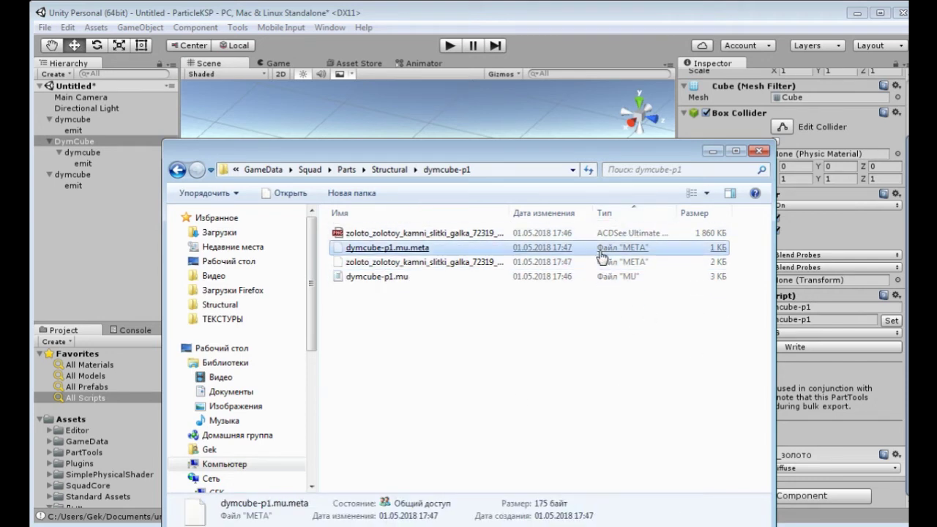
{"action": "left_click", "coordinate": [603, 262], "text": "ctrl"}
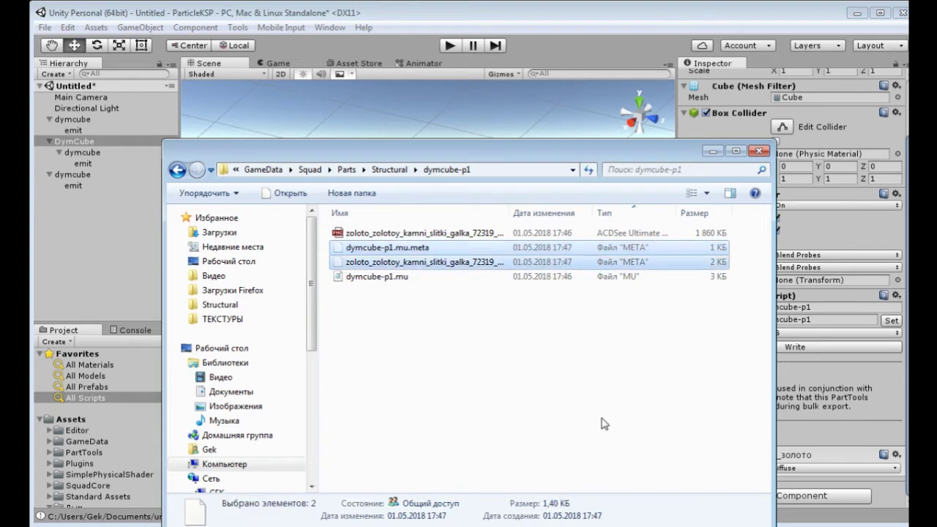
{"action": "key", "text": "Delete"}
{"action": "key", "text": "Return"}
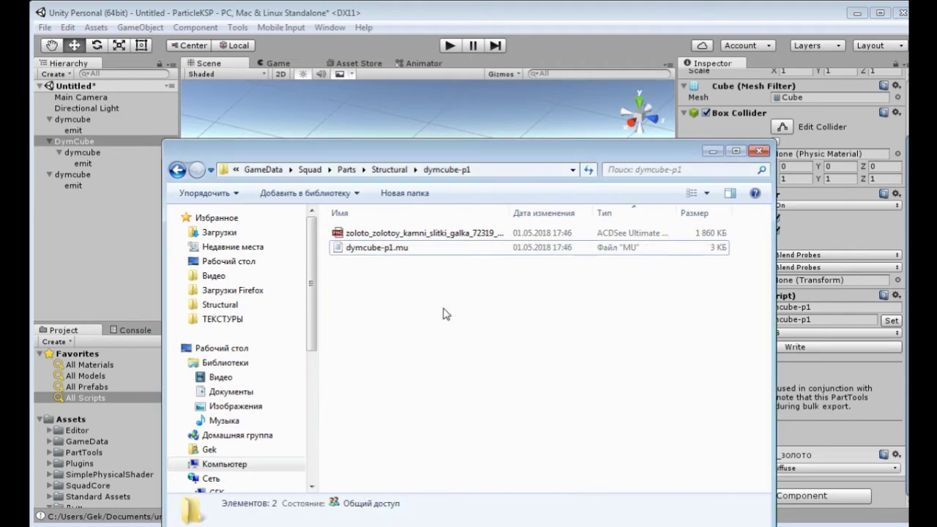
{"action": "left_click", "coordinate": [370, 248]}
{"action": "left_click", "coordinate": [388, 232]}
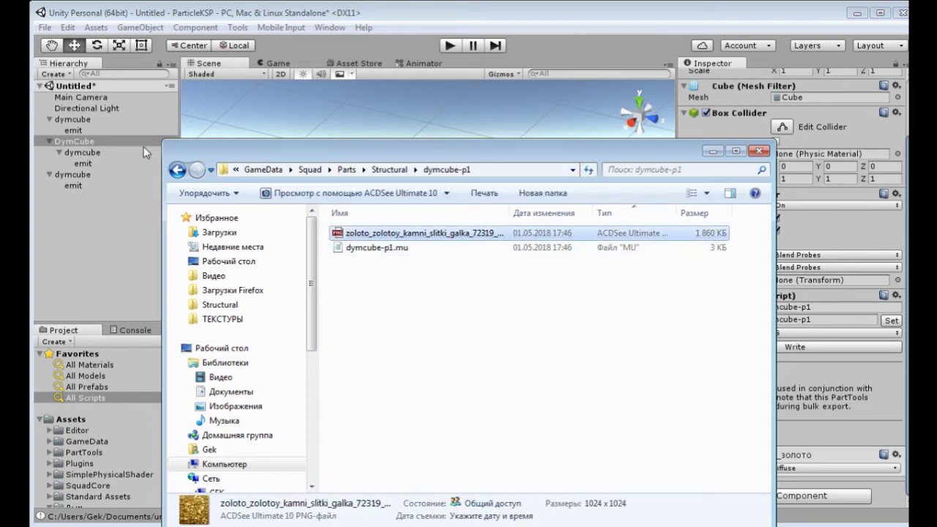
Copy dymcube-p.cfg from the Structural/dymcube-p folder into the dymcube-p1 folder.
{"action": "left_click", "coordinate": [177, 170]}
{"action": "double_click", "coordinate": [429, 472]}
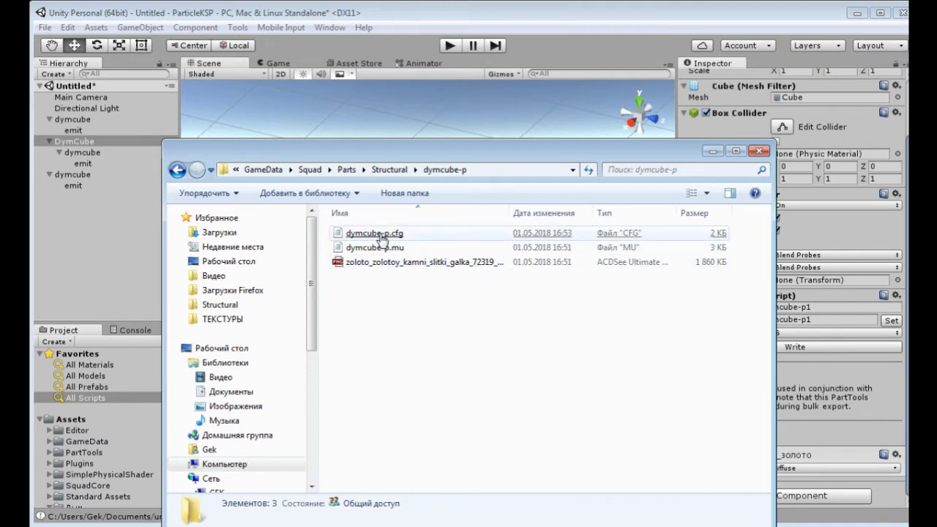
{"action": "left_click", "coordinate": [380, 234]}
{"action": "right_click", "coordinate": [380, 236]}
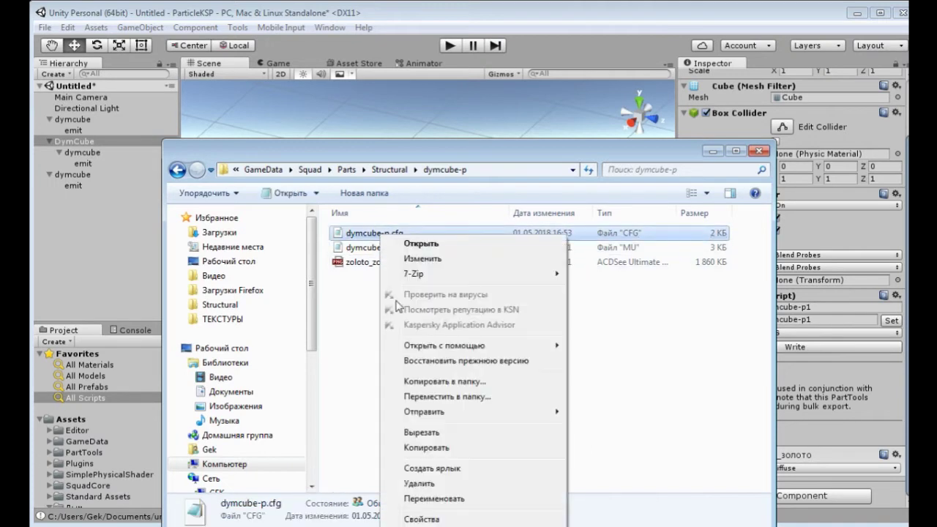
{"action": "left_click", "coordinate": [427, 447]}
{"action": "left_click", "coordinate": [177, 169]}
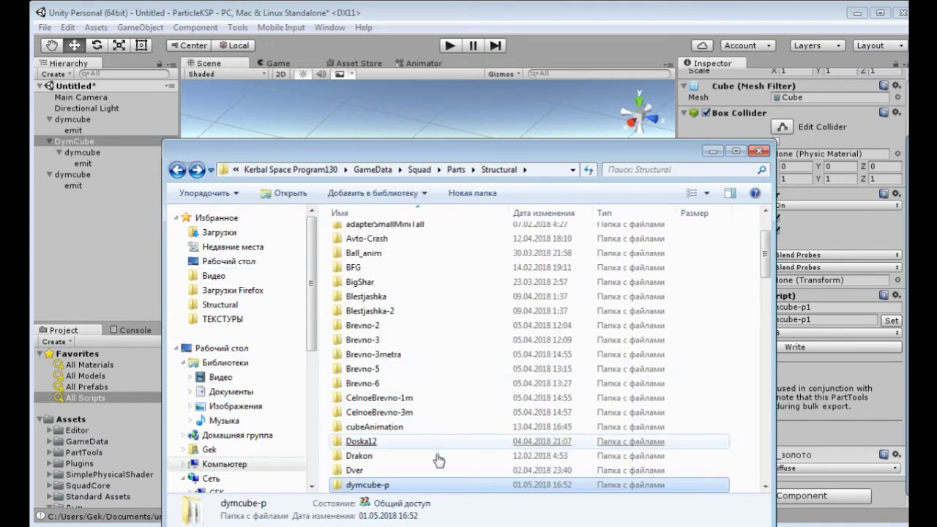
{"action": "scroll", "coordinate": [397, 444], "scroll_direction": "down", "scroll_amount": 2}
{"action": "left_click", "coordinate": [384, 412]}
{"action": "double_click", "coordinate": [384, 412]}
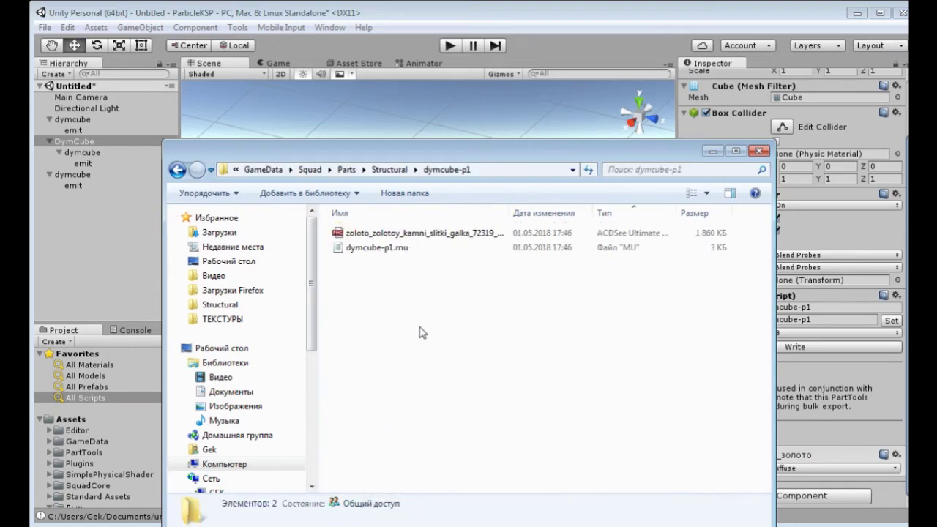
{"action": "key", "text": "ctrl+v"}
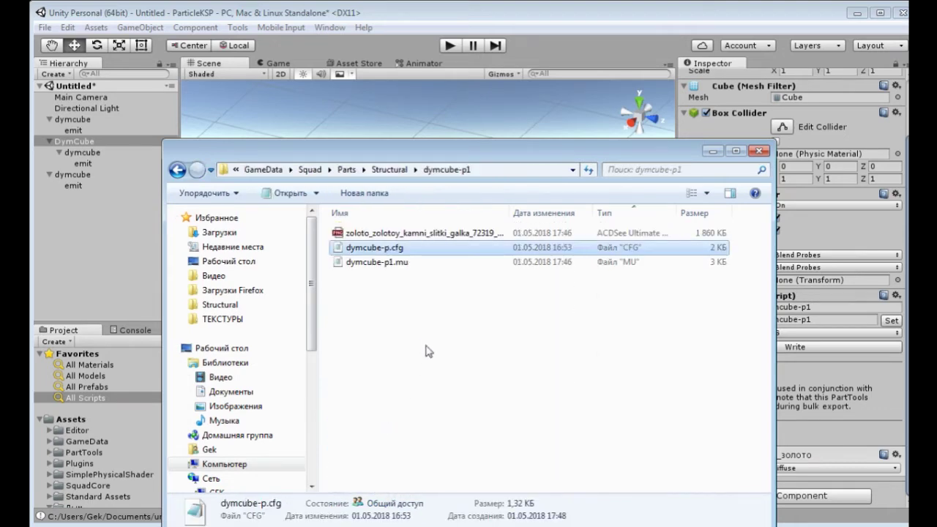
Rename the copied config file as dymcube-p1.cfg and copy the name dymcube-p1 without its extension.
{"action": "right_click", "coordinate": [399, 248]}
{"action": "left_click", "coordinate": [452, 512]}
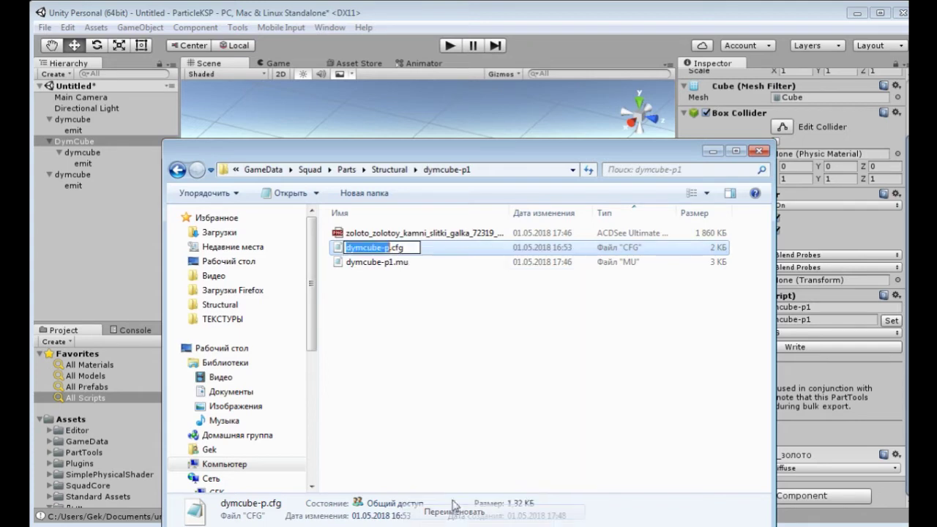
{"action": "key", "text": "Right"}
{"action": "type", "text": "1"}
{"action": "key", "text": "shift+Left"}
{"action": "key", "text": "shift+Left"}
{"action": "key", "text": "shift+Left"}
{"action": "key", "text": "shift+Left"}
{"action": "key", "text": "shift+Left"}
{"action": "key", "text": "shift+Left"}
{"action": "key", "text": "shift+Left"}
{"action": "key", "text": "shift+Left"}
{"action": "key", "text": "shift+Left"}
{"action": "key", "text": "shift+Left"}
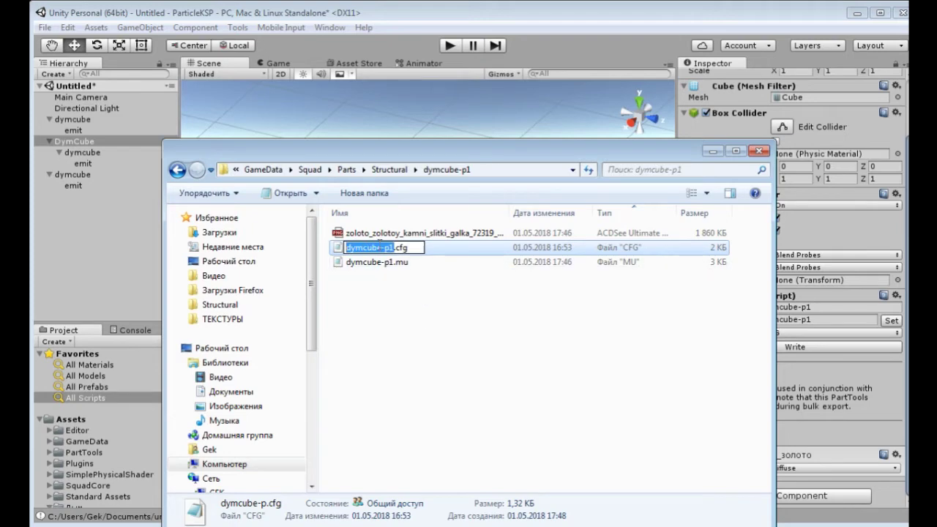
{"action": "right_click", "coordinate": [373, 247]}
{"action": "left_click", "coordinate": [418, 292]}
{"action": "left_click", "coordinate": [401, 261]}
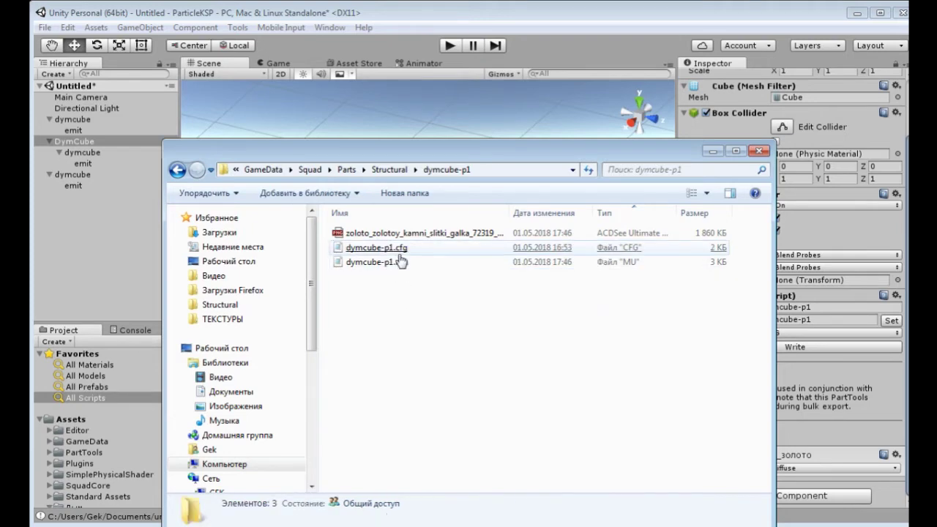
Open dymcube-p1.cfg in Notepad and set the part's name value to dymcube-p1.
{"action": "double_click", "coordinate": [377, 247]}
{"action": "double_click", "coordinate": [171, 194]}
{"action": "key", "text": "ctrl+v"}
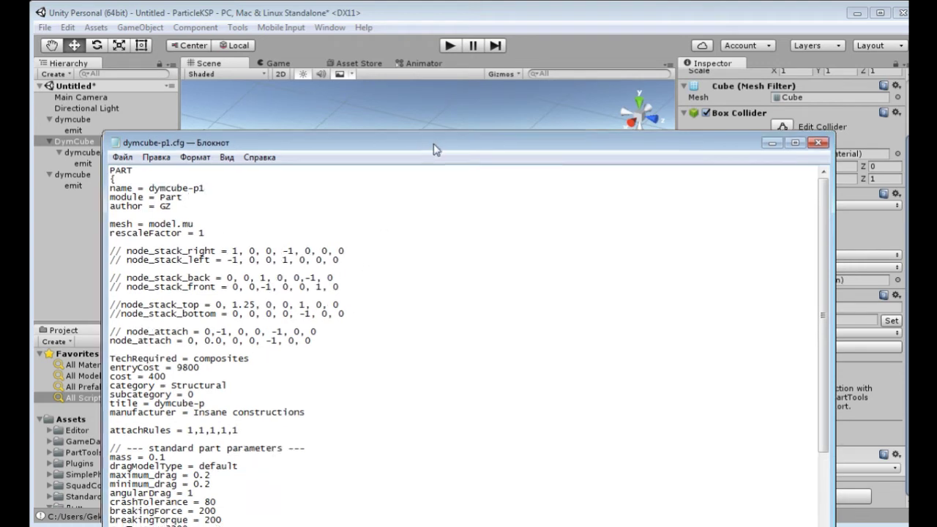
Set the part's title value in dymcube-p1.cfg to dymcube-p1.
{"action": "left_click_drag", "start_coordinate": [431, 144], "coordinate": [433, 26]}
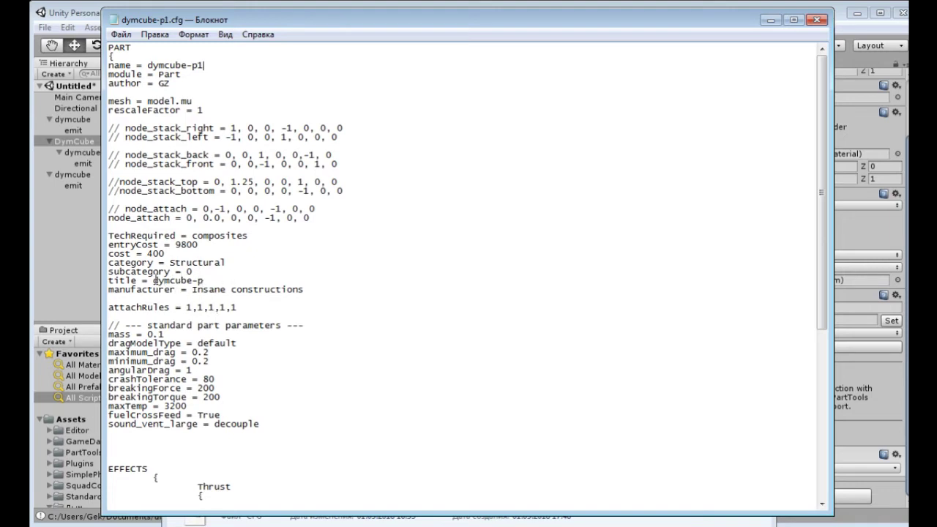
{"action": "double_click", "coordinate": [166, 280]}
{"action": "left_click", "coordinate": [171, 281]}
{"action": "left_click_drag", "start_coordinate": [303, 23], "coordinate": [332, 49]}
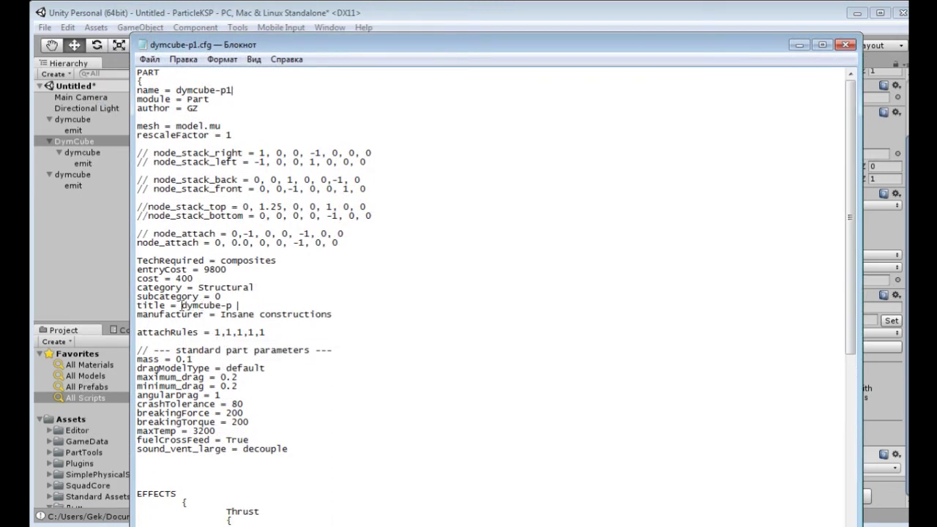
{"action": "left_click_drag", "start_coordinate": [231, 308], "coordinate": [179, 315]}
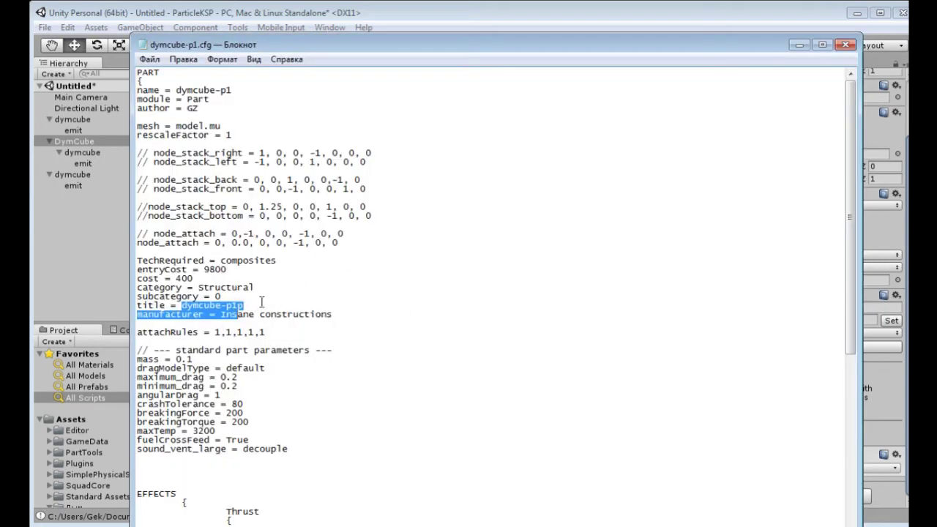
{"action": "left_click", "coordinate": [259, 305]}
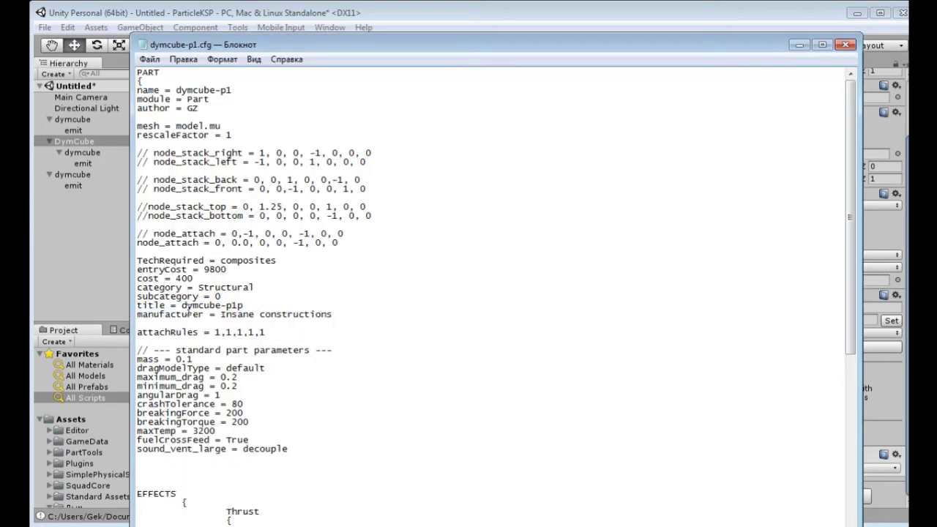
{"action": "key", "text": "ctrl+v"}
{"action": "key", "text": "Delete"}
{"action": "key", "text": "Delete"}
{"action": "key", "text": "Delete"}
{"action": "key", "text": "Delete"}
{"action": "key", "text": "Delete"}
{"action": "key", "text": "Delete"}
{"action": "key", "text": "Delete"}
{"action": "key", "text": "Delete"}
{"action": "key", "text": "Delete"}
{"action": "key", "text": "Delete"}
Examine the EFFECTS block in dymcube-p1.cfg, including the particle effect's modelName and transformName lines.
{"action": "left_click_drag", "start_coordinate": [434, 48], "coordinate": [437, 27]}
{"action": "scroll", "coordinate": [385, 395], "scroll_direction": "down", "scroll_amount": 9}
{"action": "scroll", "coordinate": [385, 396], "scroll_direction": "up", "scroll_amount": 9}
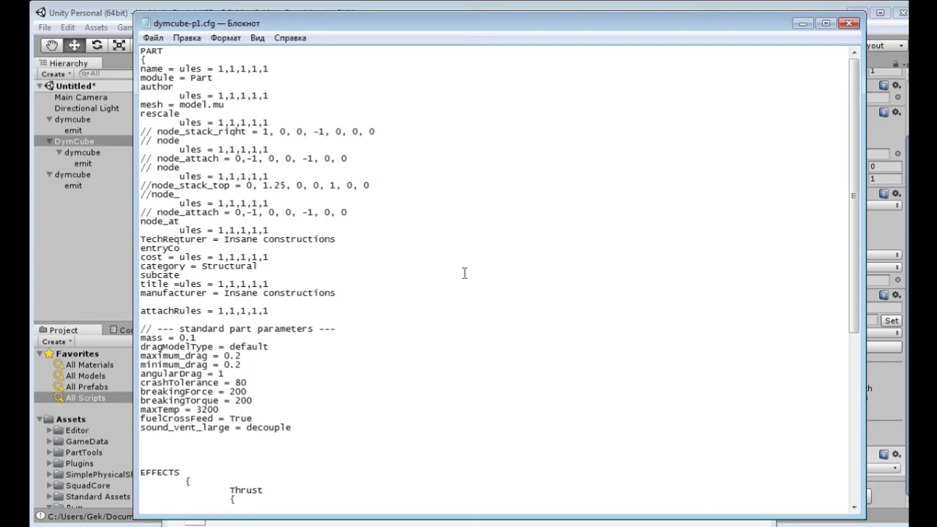
{"action": "scroll", "coordinate": [450, 289], "scroll_direction": "down", "scroll_amount": 7}
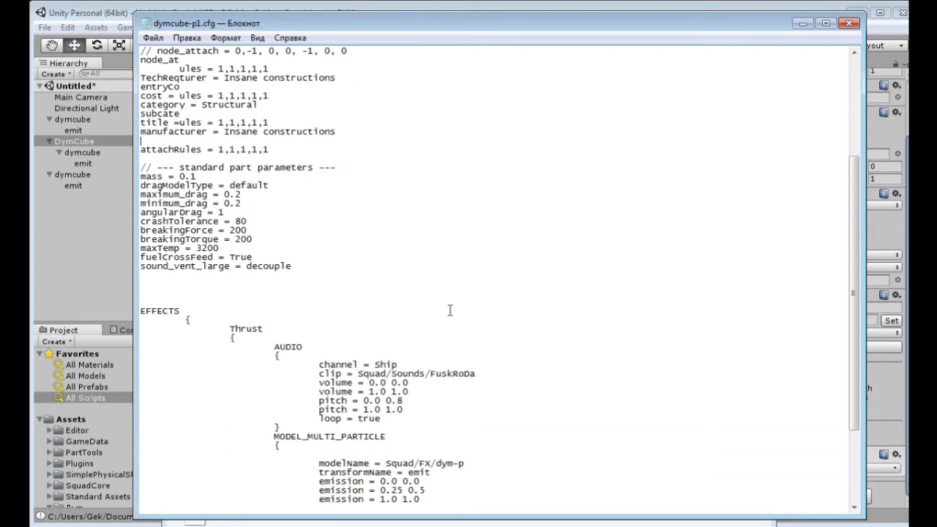
{"action": "scroll", "coordinate": [449, 320], "scroll_direction": "down", "scroll_amount": 3}
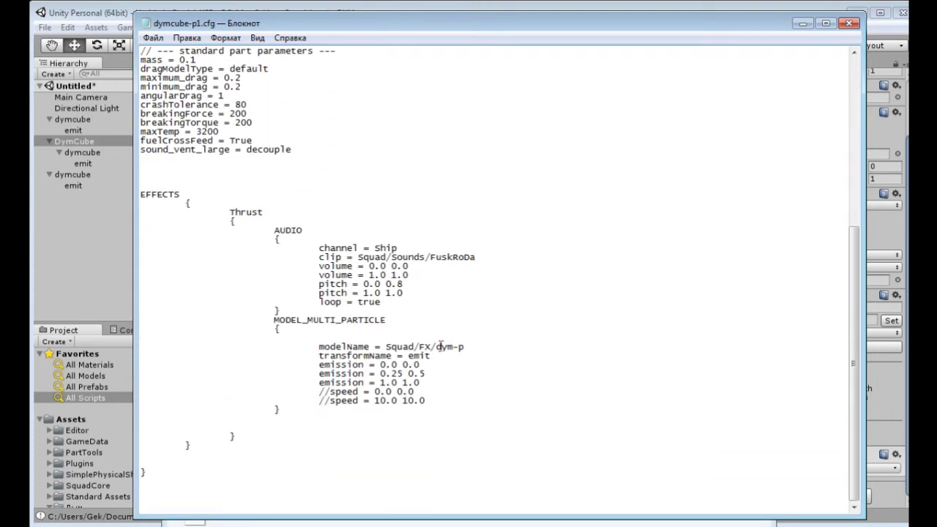
{"action": "left_click_drag", "start_coordinate": [140, 194], "coordinate": [403, 443]}
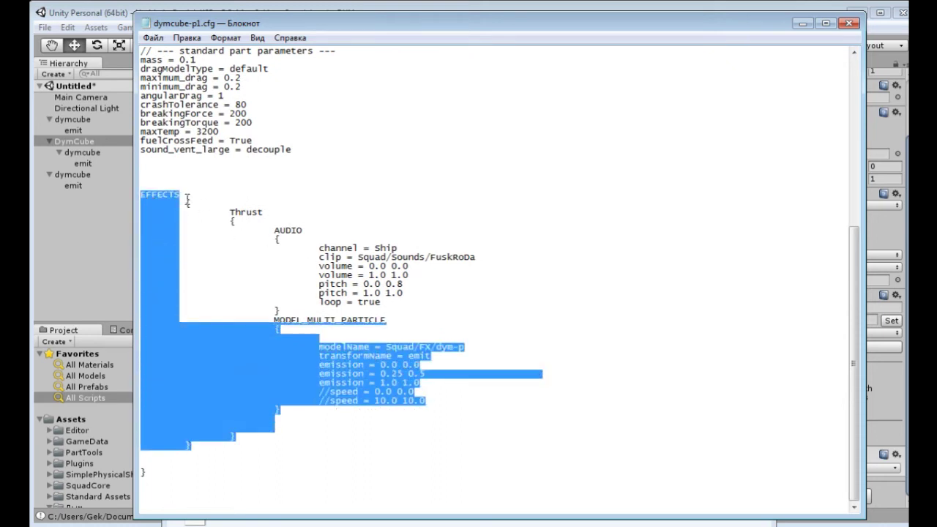
{"action": "left_click", "coordinate": [227, 192]}
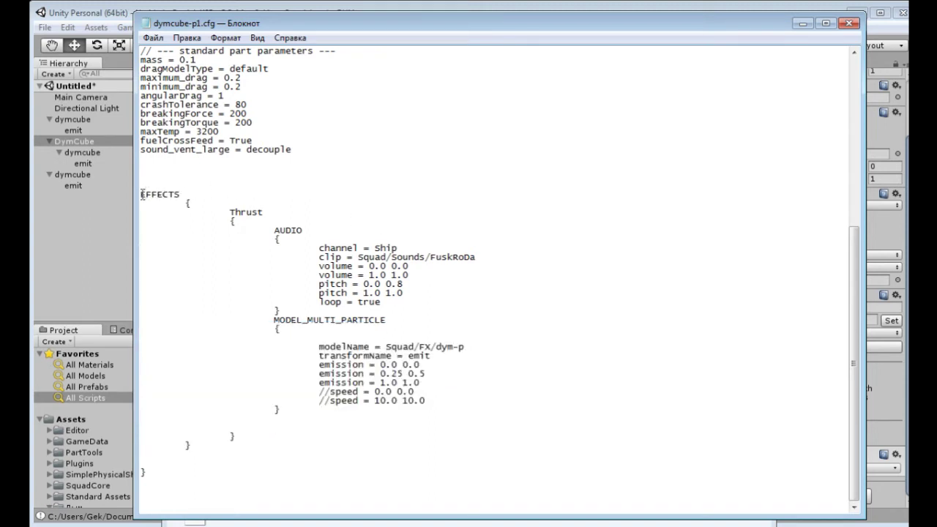
Review the EFFECTS block's extent, its audio clip path and the particle effect's modelName path in dymcube-p1.cfg.
{"action": "left_click_drag", "start_coordinate": [142, 194], "coordinate": [439, 444]}
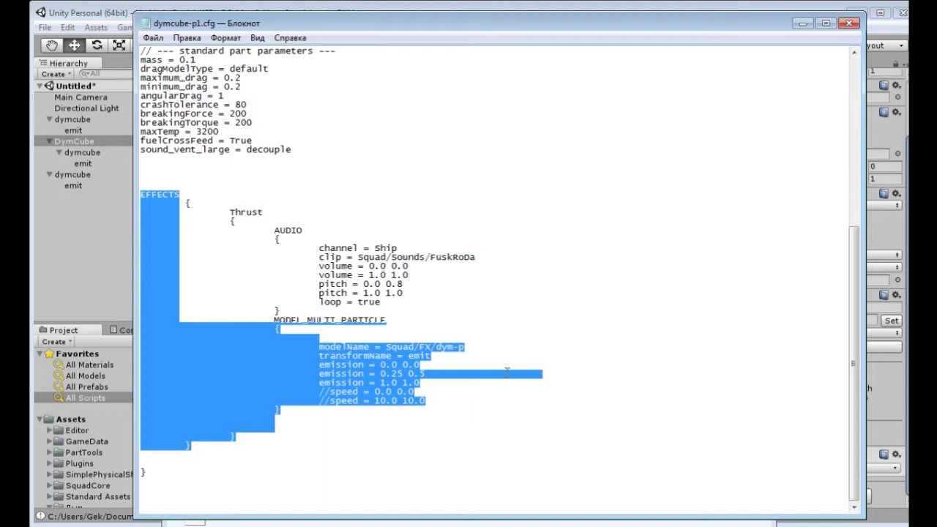
{"action": "left_click", "coordinate": [476, 402]}
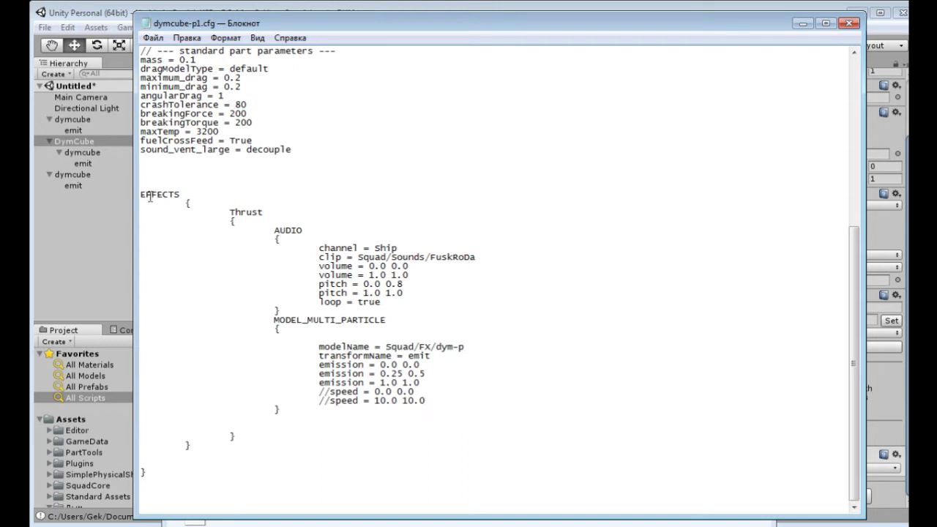
{"action": "left_click_drag", "start_coordinate": [141, 194], "coordinate": [468, 442]}
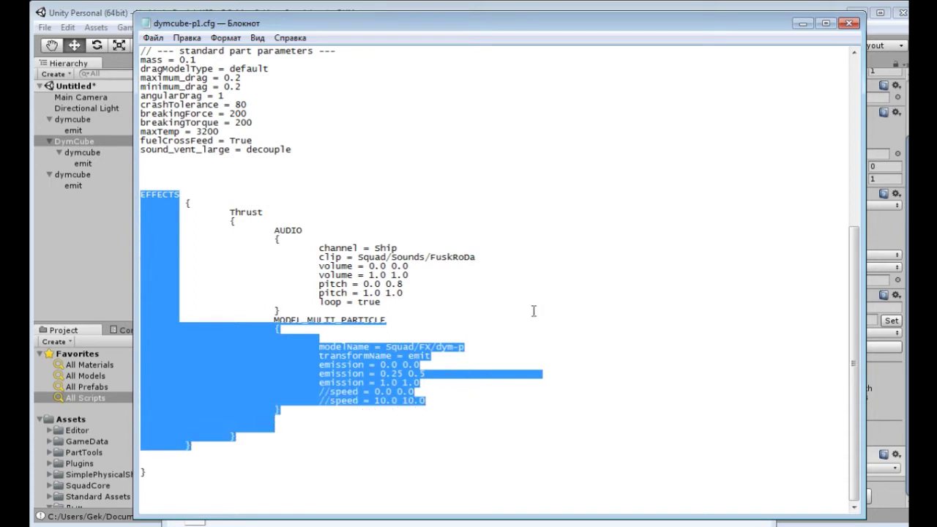
{"action": "left_click", "coordinate": [152, 202]}
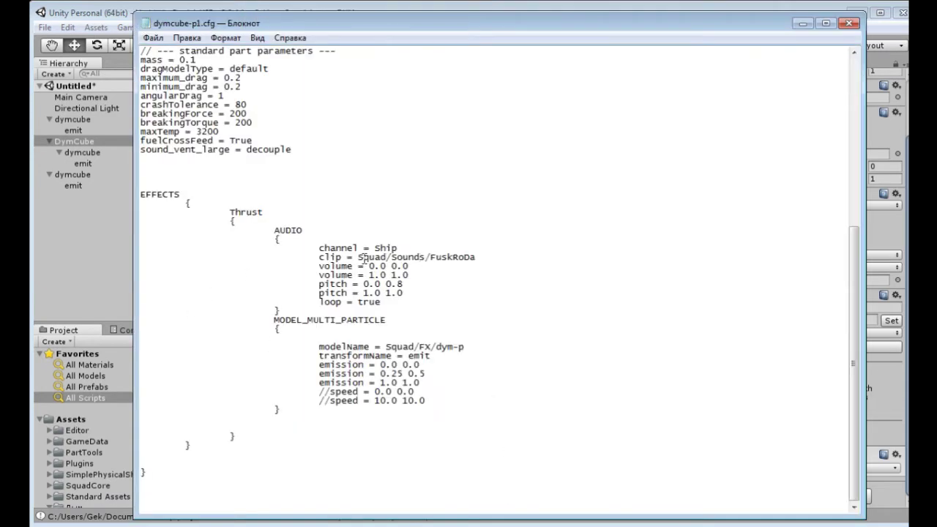
{"action": "left_click_drag", "start_coordinate": [357, 258], "coordinate": [484, 259]}
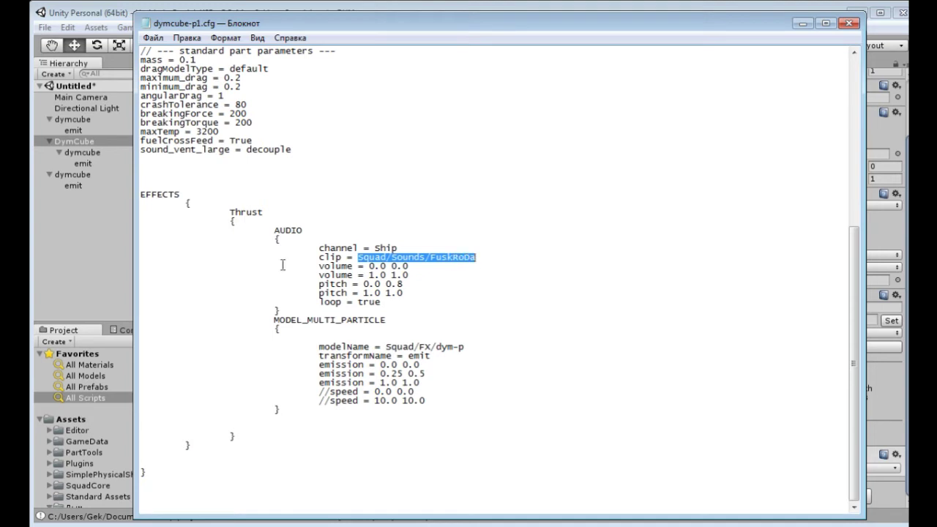
{"action": "left_click", "coordinate": [487, 262]}
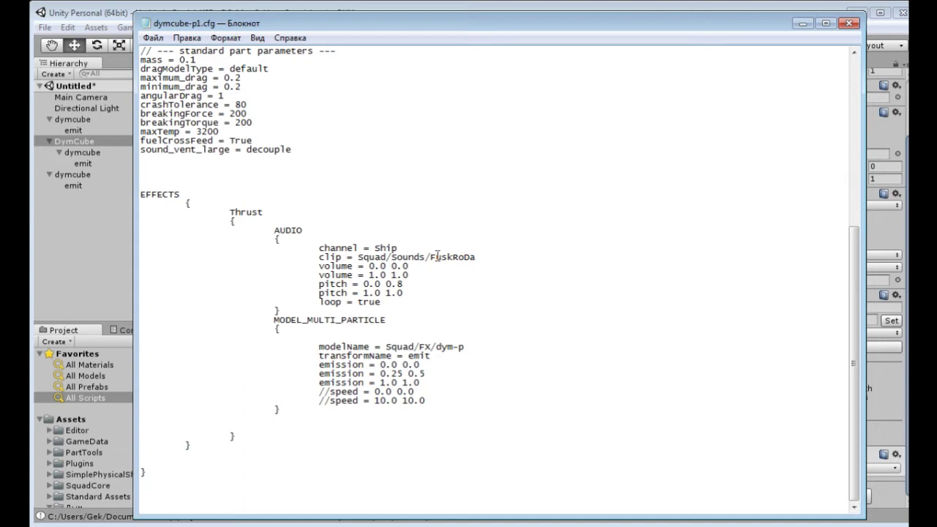
{"action": "left_click_drag", "start_coordinate": [432, 256], "coordinate": [481, 258]}
{"action": "left_click", "coordinate": [318, 349]}
{"action": "left_click_drag", "start_coordinate": [388, 346], "coordinate": [472, 350]}
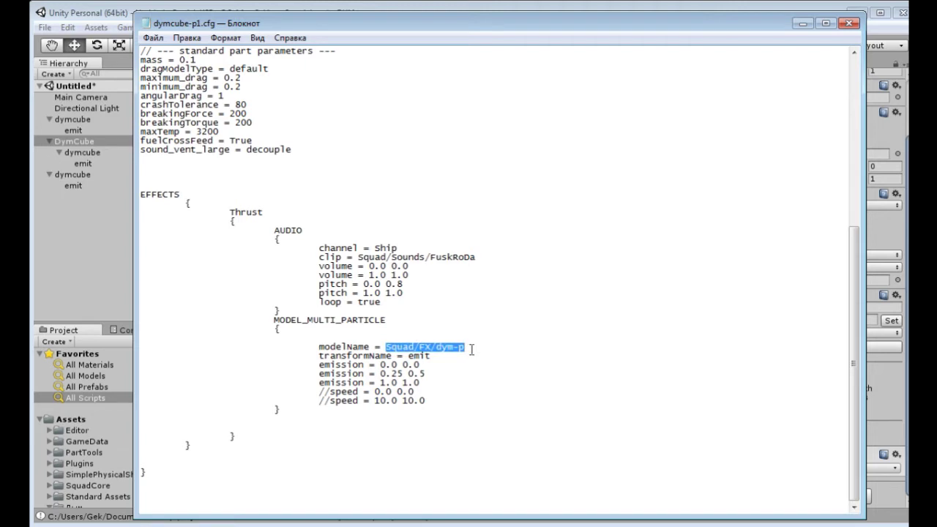
Compare the cfg's modelName and transformName lines with the last dymcube object and its emit child in Unity.
{"action": "left_click", "coordinate": [81, 188]}
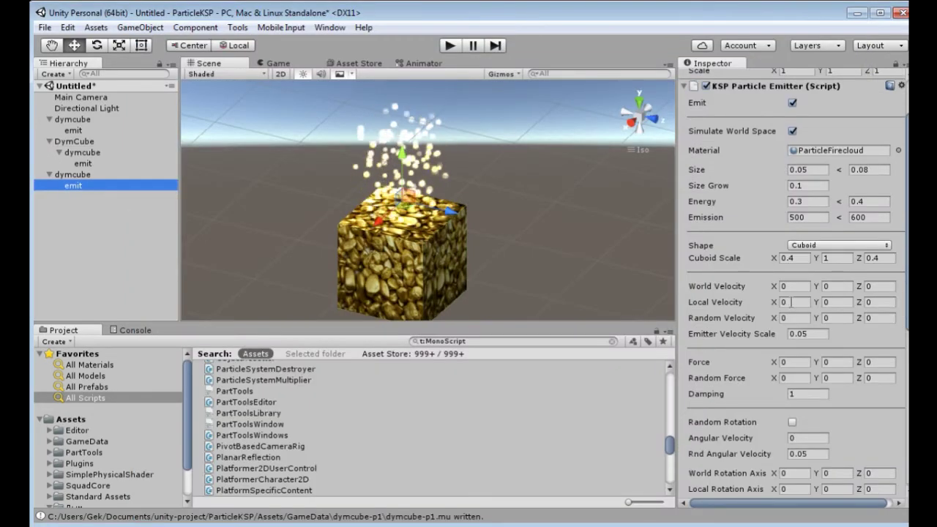
{"action": "left_click", "coordinate": [67, 174]}
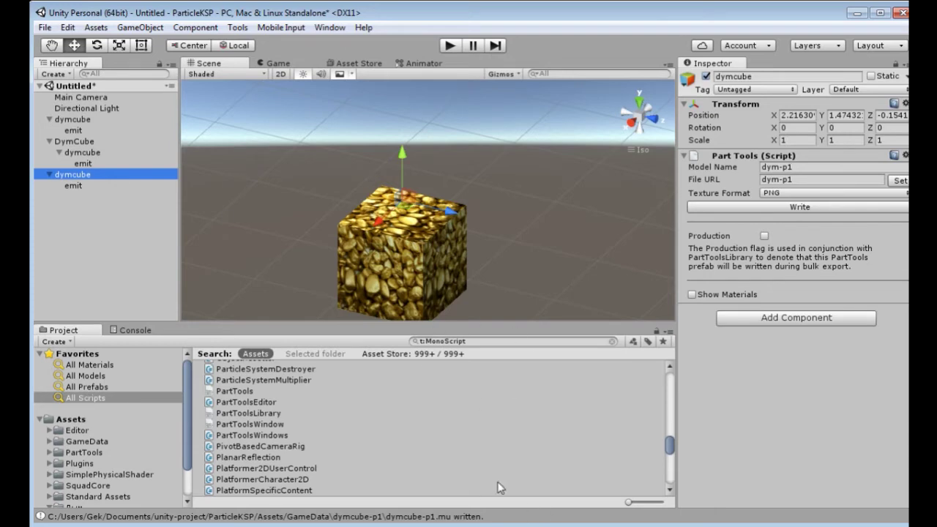
{"action": "key", "text": "alt+Tab"}
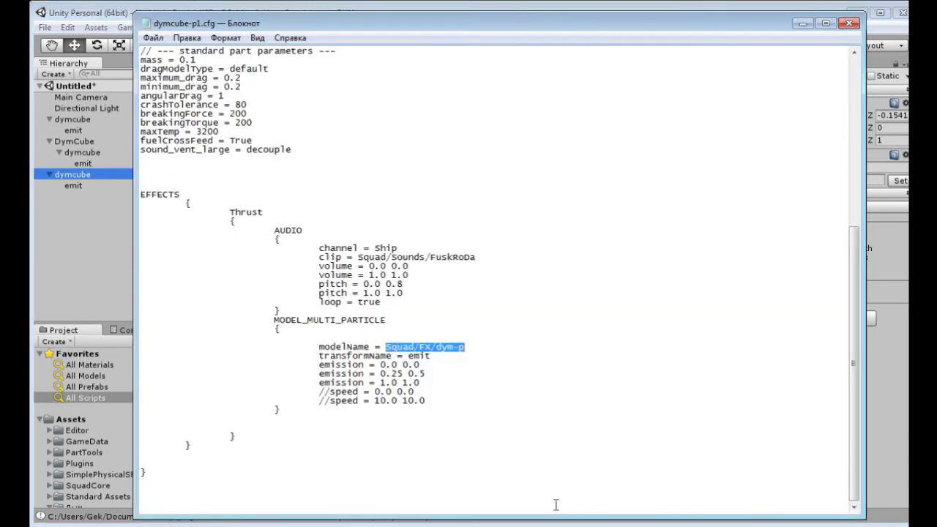
{"action": "left_click", "coordinate": [364, 357]}
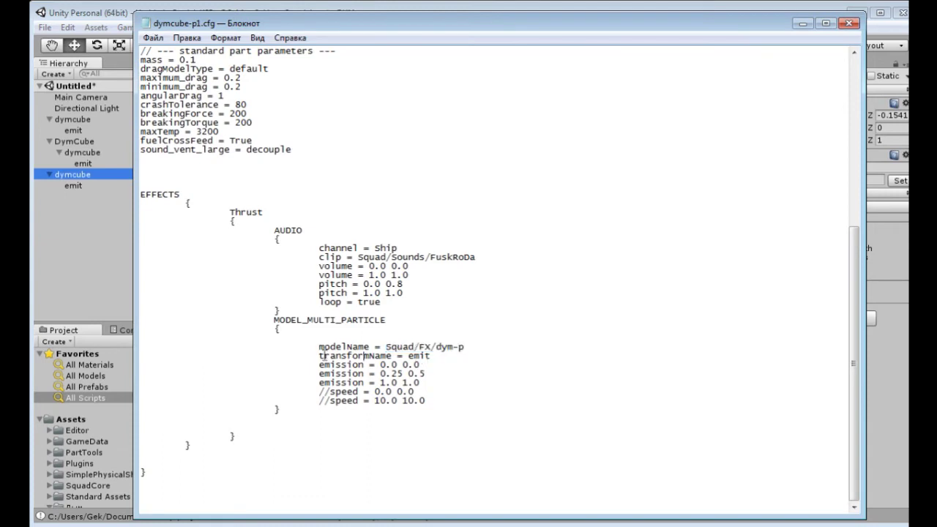
{"action": "left_click_drag", "start_coordinate": [320, 357], "coordinate": [419, 357]}
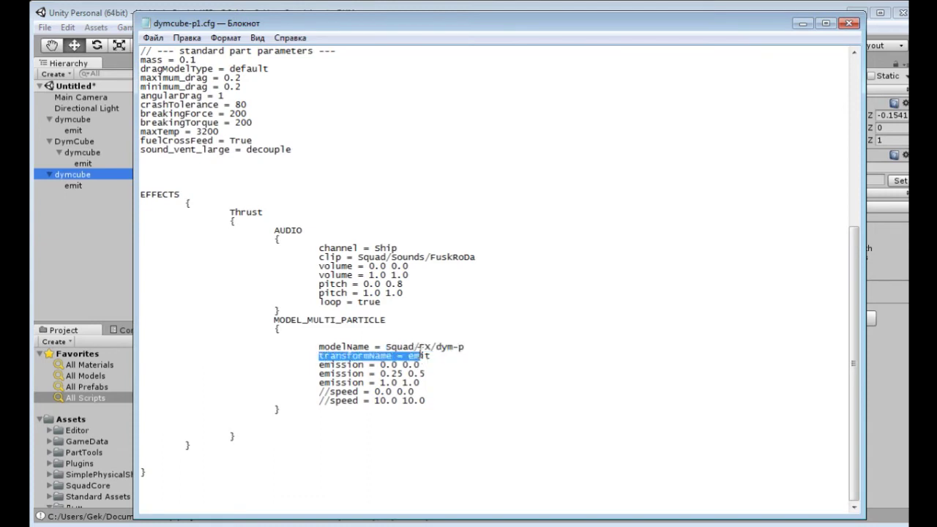
{"action": "left_click", "coordinate": [433, 356]}
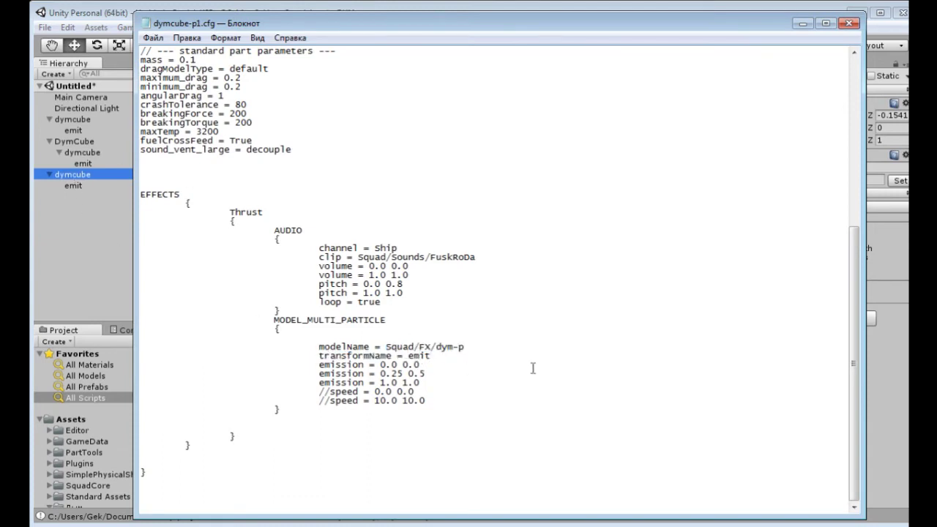
{"action": "left_click", "coordinate": [86, 184]}
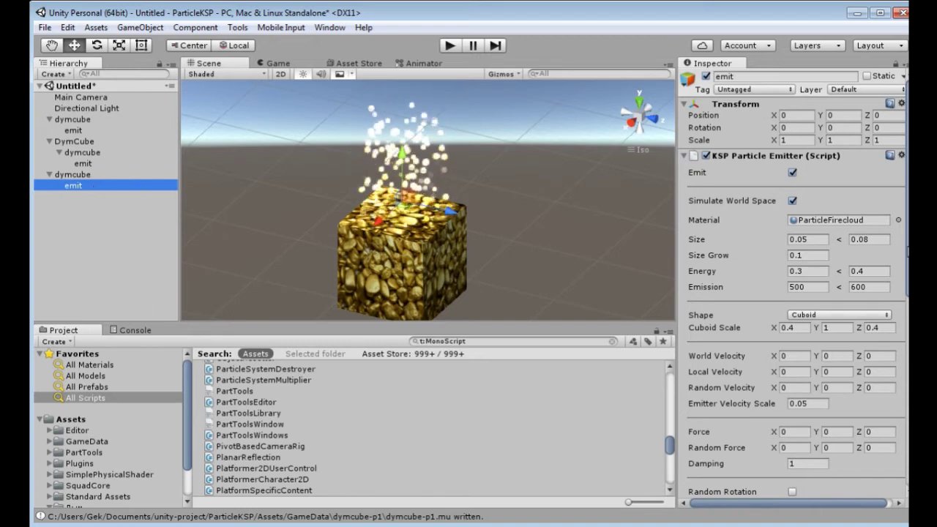
{"action": "scroll", "coordinate": [842, 219], "scroll_direction": "down", "scroll_amount": 3}
{"action": "scroll", "coordinate": [869, 209], "scroll_direction": "up", "scroll_amount": 3}
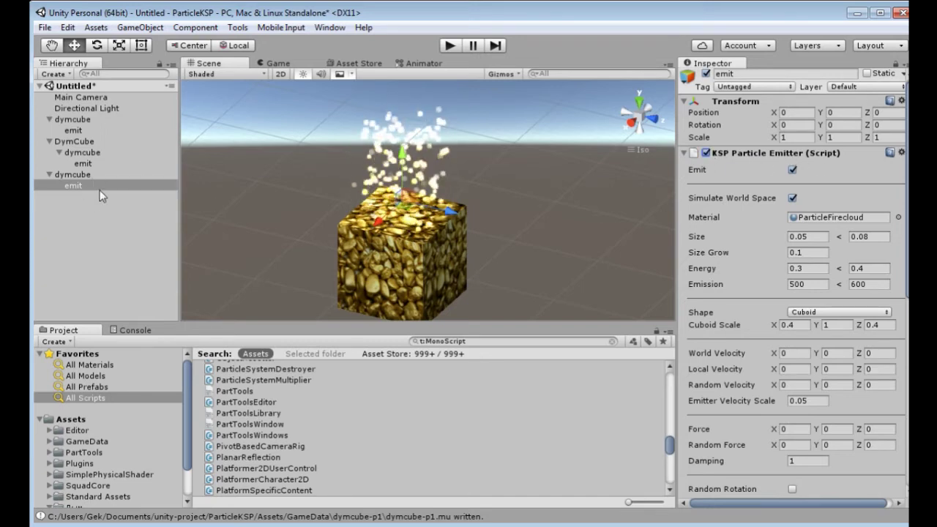
{"action": "left_click", "coordinate": [79, 175]}
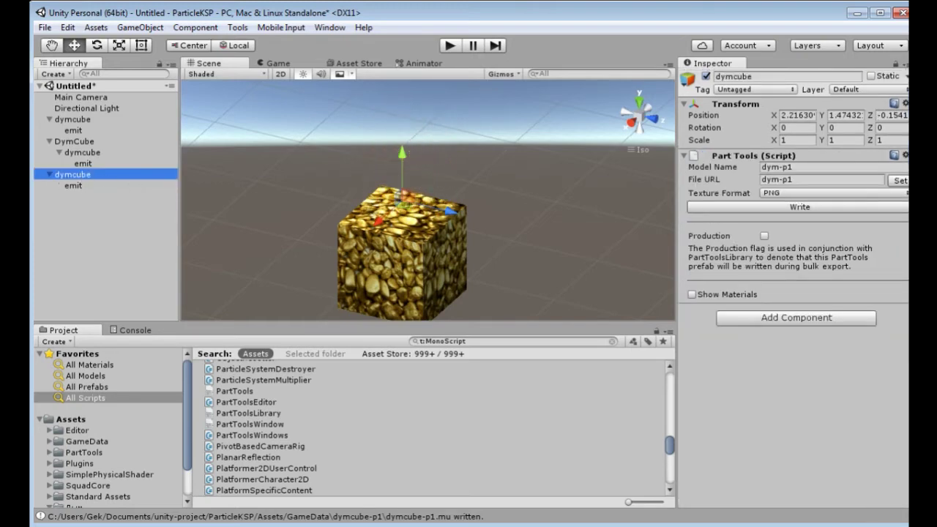
{"action": "key", "text": "alt+Tab"}
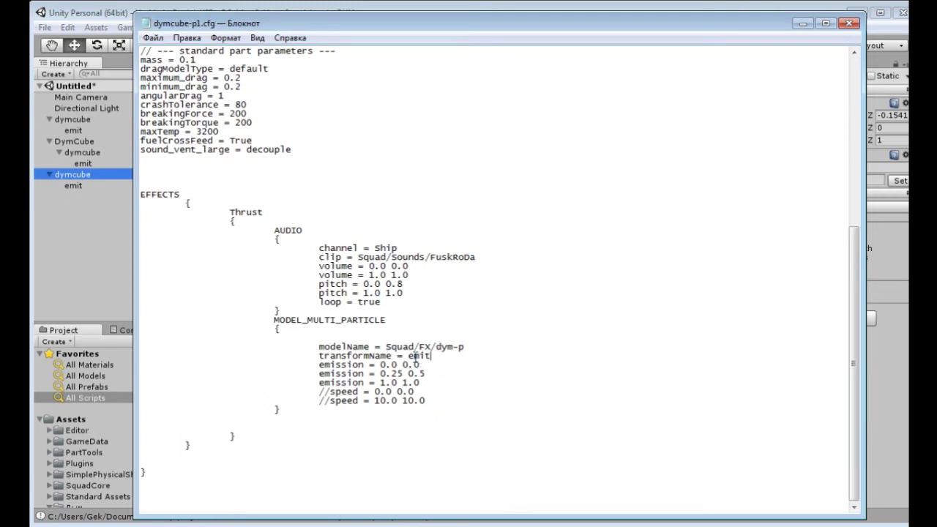
Set the particle effect's modelName to Squad/FX/dym-p1, matching the exported dym-p1.mu, and save and close dymcube-p1.cfg.
{"action": "key", "text": "shift+Home"}
{"action": "left_click", "coordinate": [435, 341]}
{"action": "key", "text": "alt+Tab"}
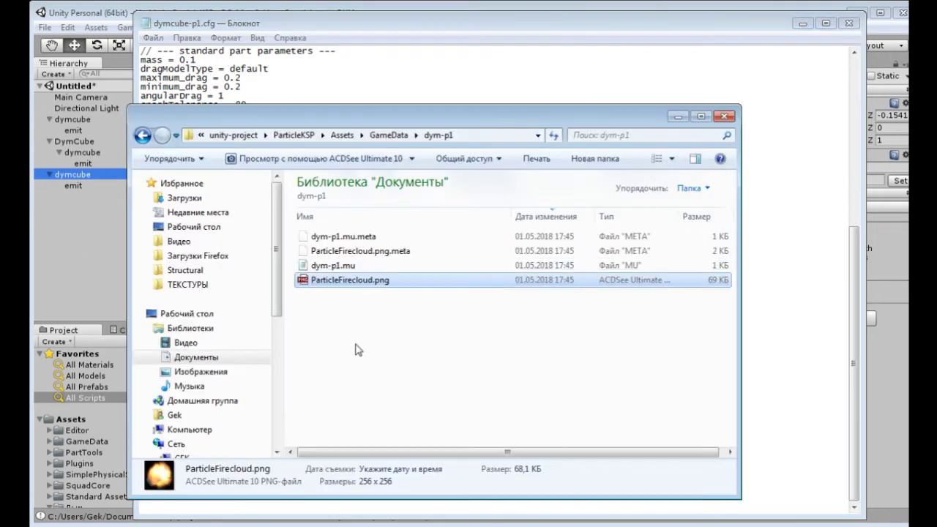
{"action": "left_click", "coordinate": [331, 269]}
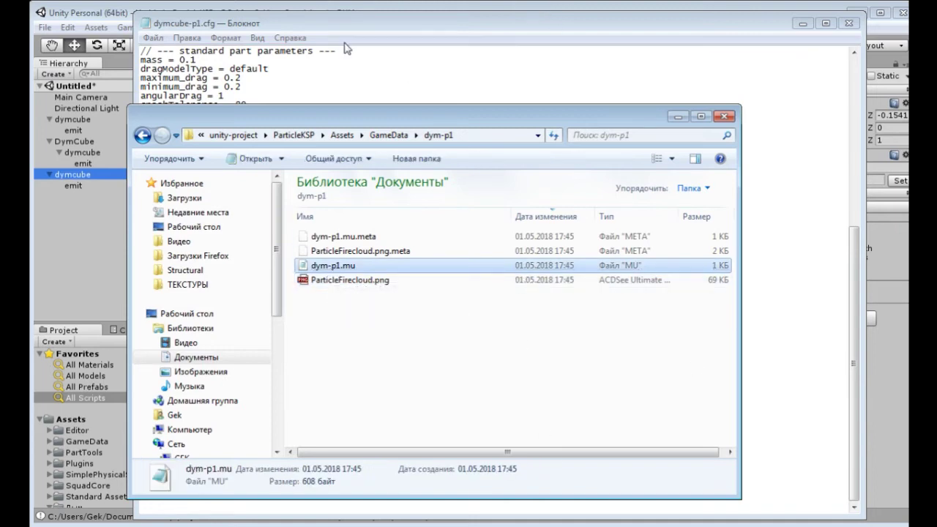
{"action": "left_click", "coordinate": [521, 26]}
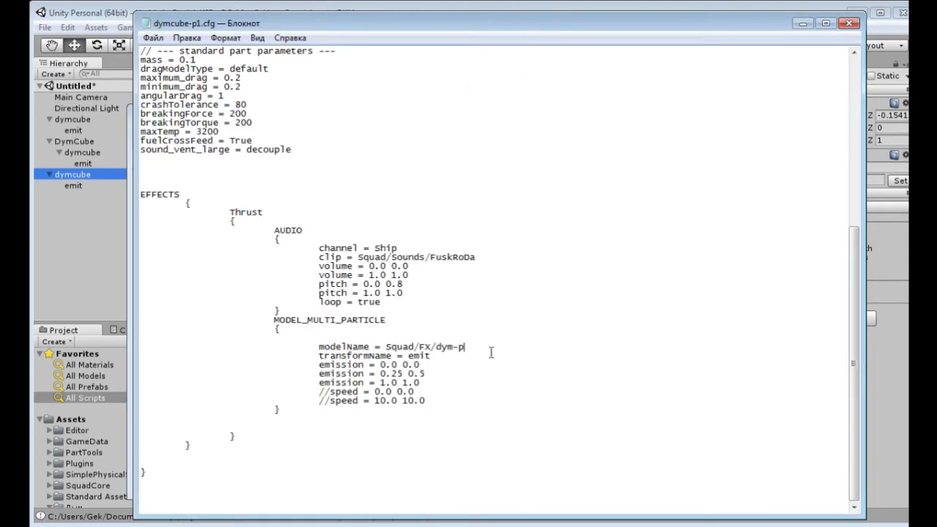
{"action": "type", "text": "1"}
{"action": "left_click", "coordinate": [420, 347]}
{"action": "left_click", "coordinate": [849, 26]}
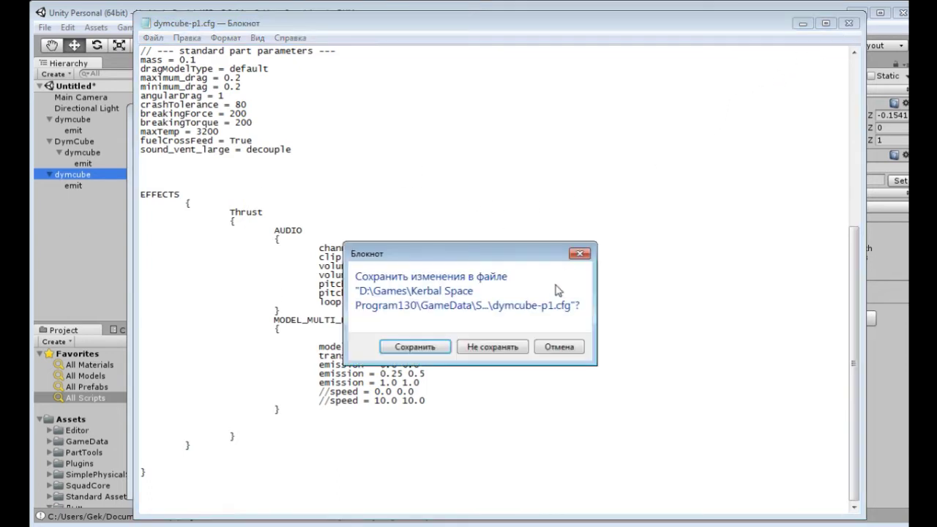
{"action": "left_click", "coordinate": [448, 347]}
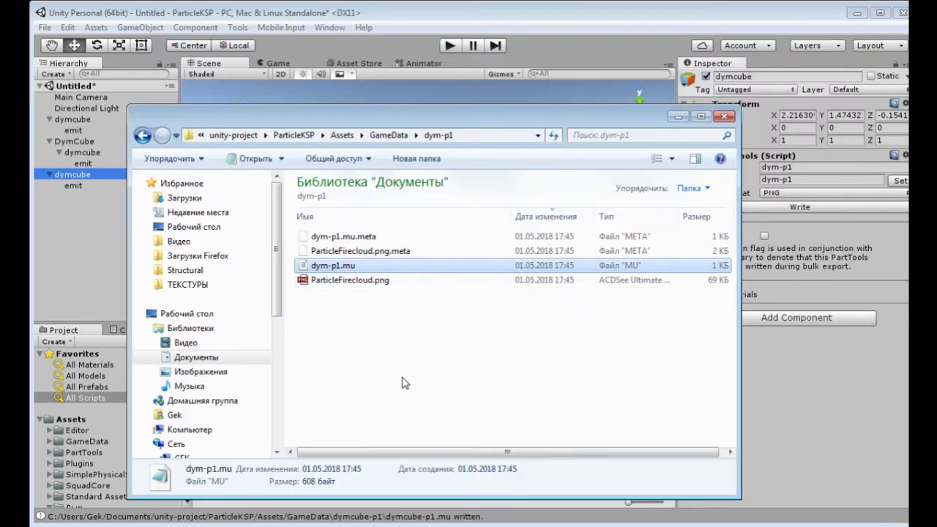
Copy dym-p1.mu and ParticleFirecloud.png from the Unity project's GameData/dym-p1 folder.
{"action": "left_click", "coordinate": [347, 280]}
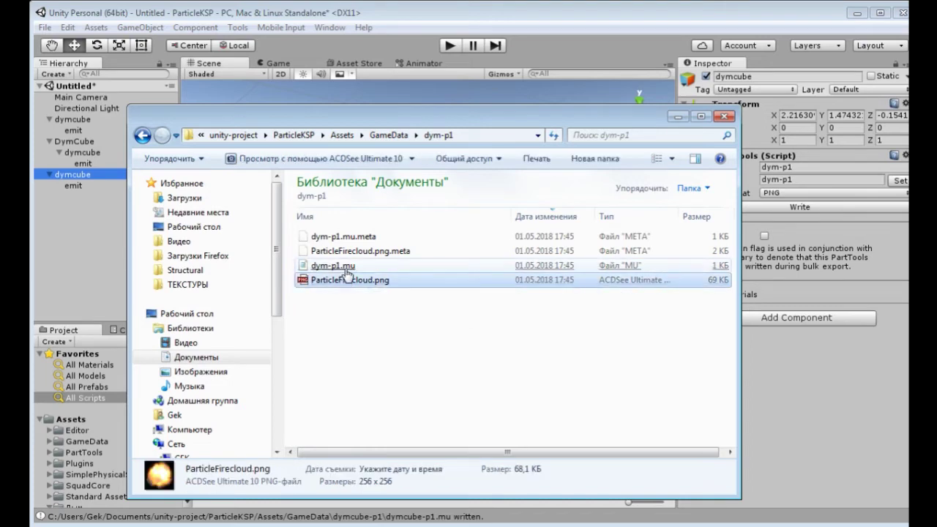
{"action": "left_click", "coordinate": [348, 268], "text": "ctrl"}
{"action": "right_click", "coordinate": [348, 271]}
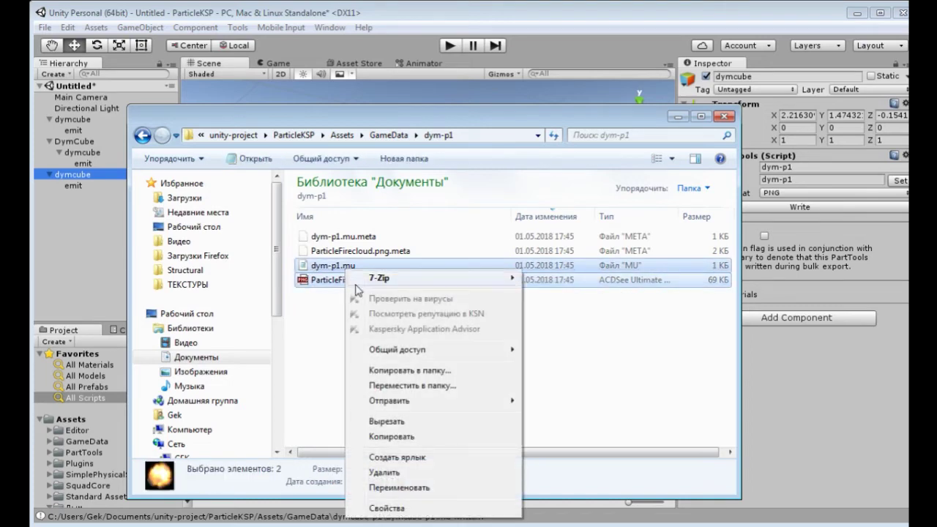
{"action": "left_click", "coordinate": [399, 437]}
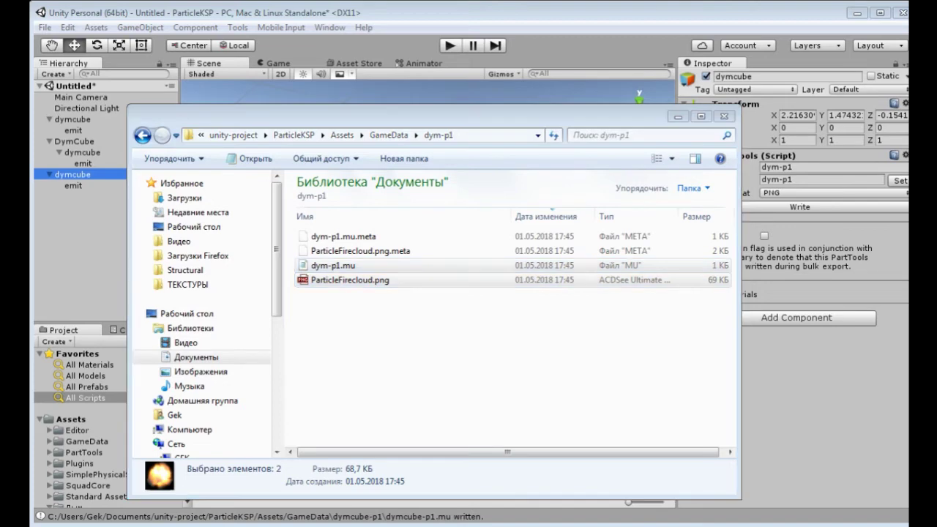
Paste the copied files into KSP's GameData/Squad/FX folder, replacing the existing ParticleFirecloud.png, and close the folder.
{"action": "key", "text": "alt+Tab"}
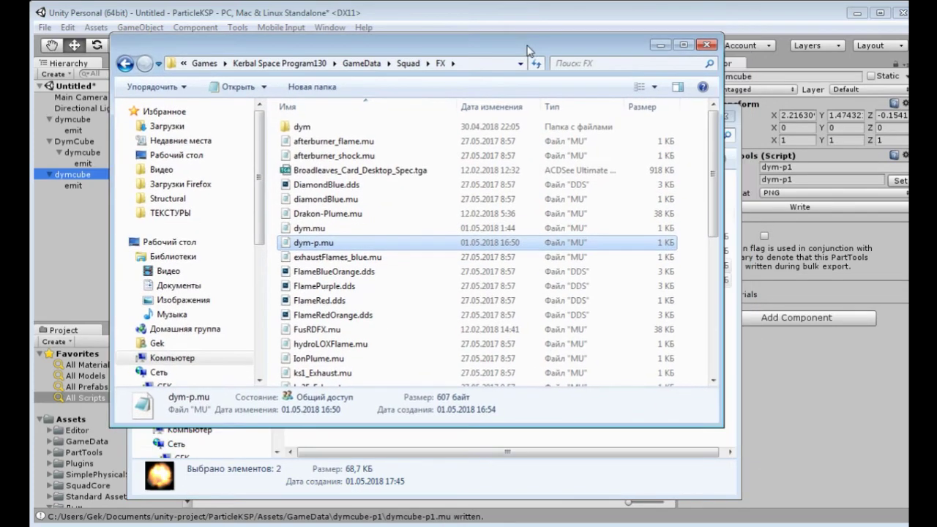
{"action": "left_click_drag", "start_coordinate": [563, 76], "coordinate": [530, 49]}
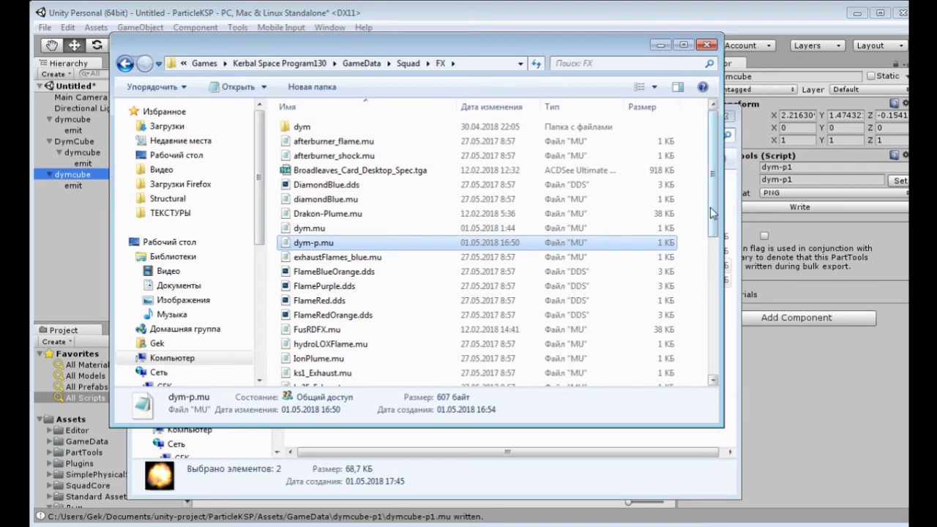
{"action": "scroll", "coordinate": [719, 223], "scroll_direction": "down", "scroll_amount": 4}
{"action": "left_click_drag", "start_coordinate": [611, 51], "coordinate": [594, 194]}
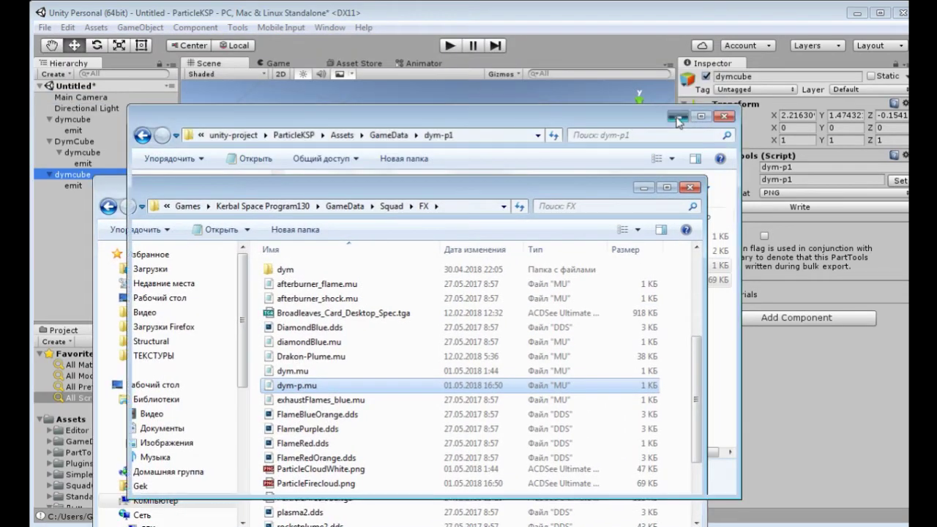
{"action": "left_click", "coordinate": [678, 117]}
{"action": "left_click_drag", "start_coordinate": [587, 191], "coordinate": [574, 86]}
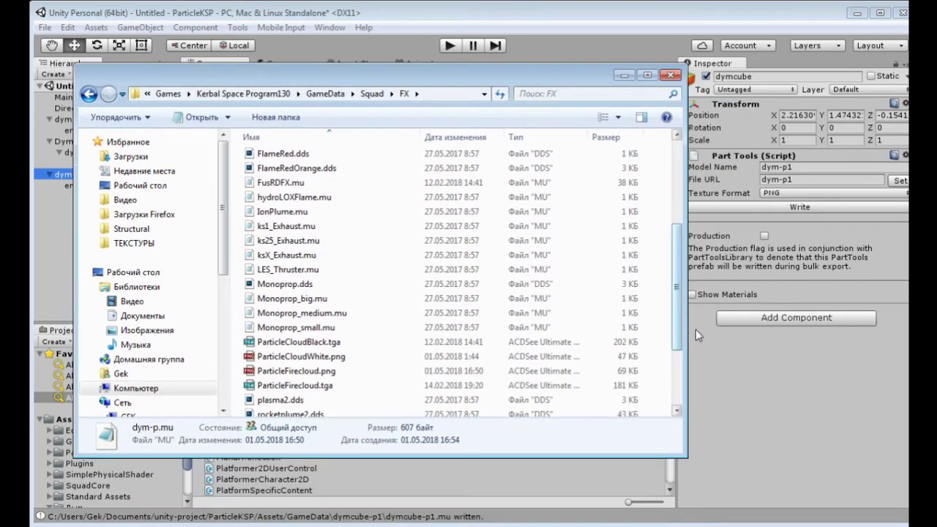
{"action": "left_click_drag", "start_coordinate": [678, 306], "coordinate": [680, 209]}
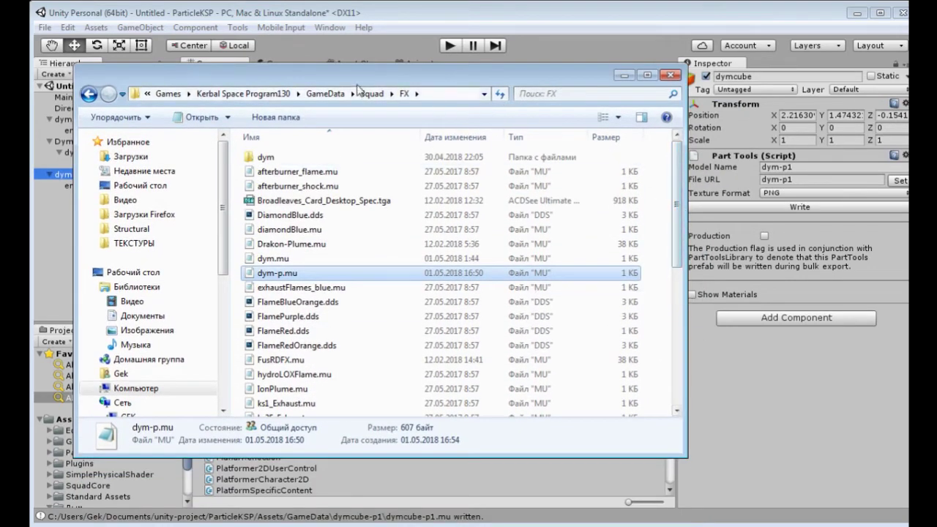
{"action": "left_click", "coordinate": [659, 322]}
{"action": "key", "text": "ctrl+v"}
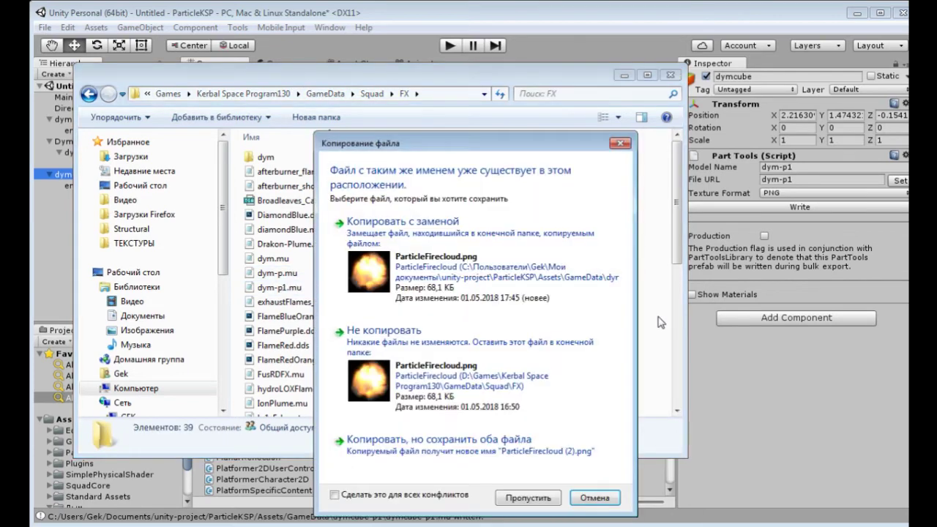
{"action": "left_click", "coordinate": [401, 261]}
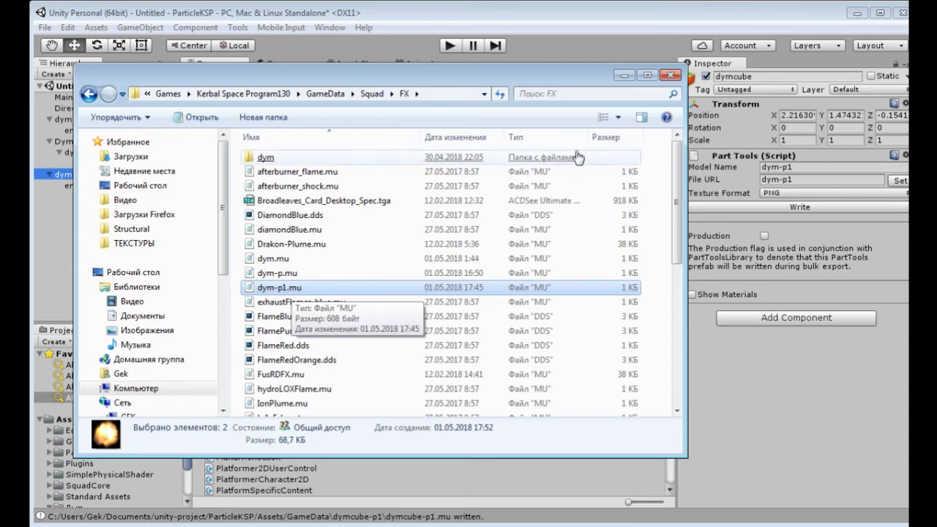
{"action": "key", "text": "alt+F4"}
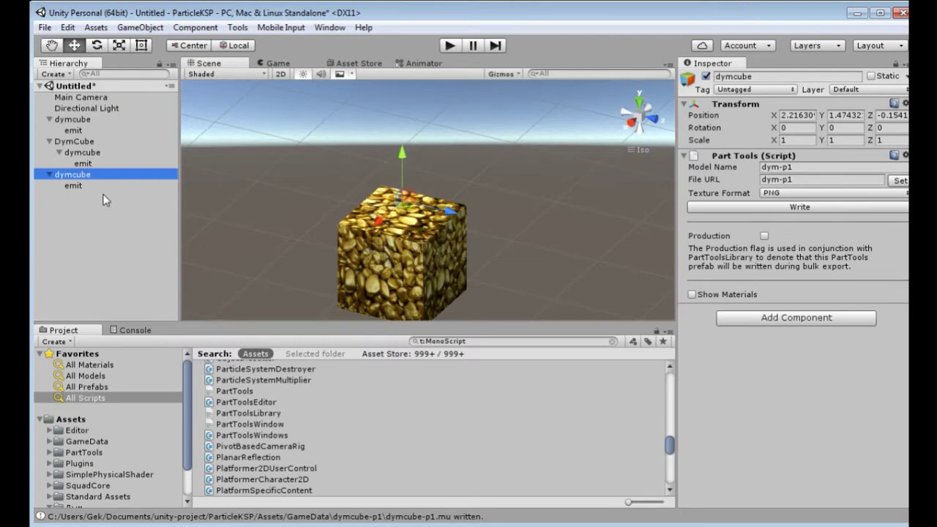
Inspect the DymCube part in Unity along with its nested dymcube and emit objects.
{"action": "left_click", "coordinate": [90, 141]}
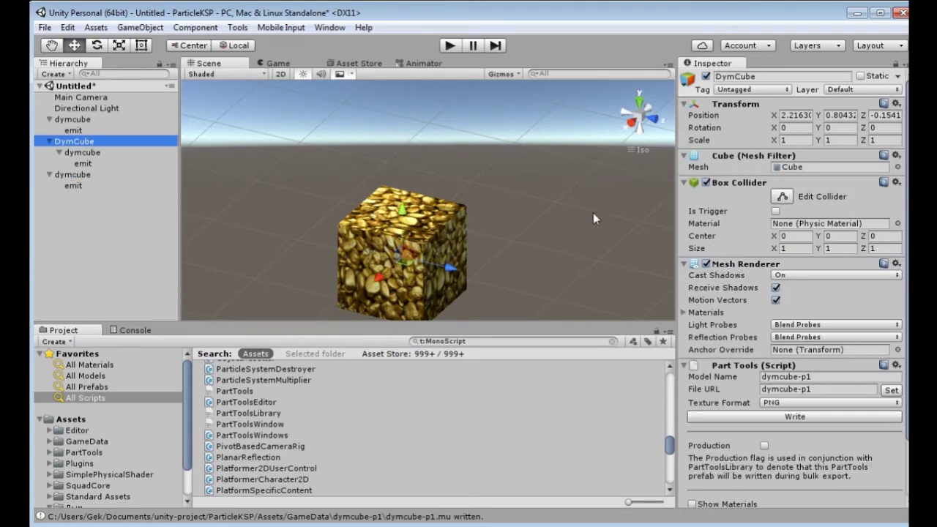
{"action": "left_click", "coordinate": [79, 152]}
{"action": "left_click", "coordinate": [87, 164]}
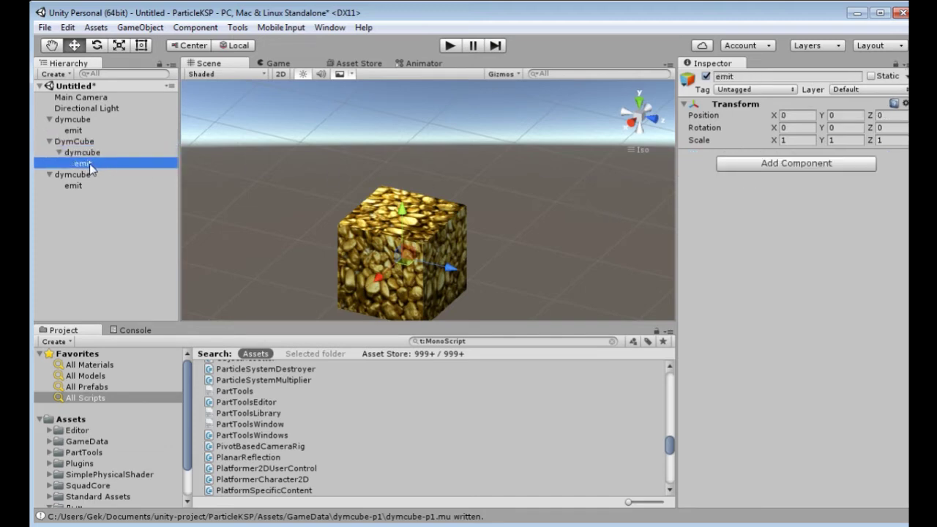
Inspect the dymcube and emit objects nested under DymCube, and the standalone dymcube with its KSP Particle Emitter.
{"action": "left_click", "coordinate": [89, 153]}
{"action": "left_click", "coordinate": [110, 163]}
{"action": "left_click", "coordinate": [101, 154]}
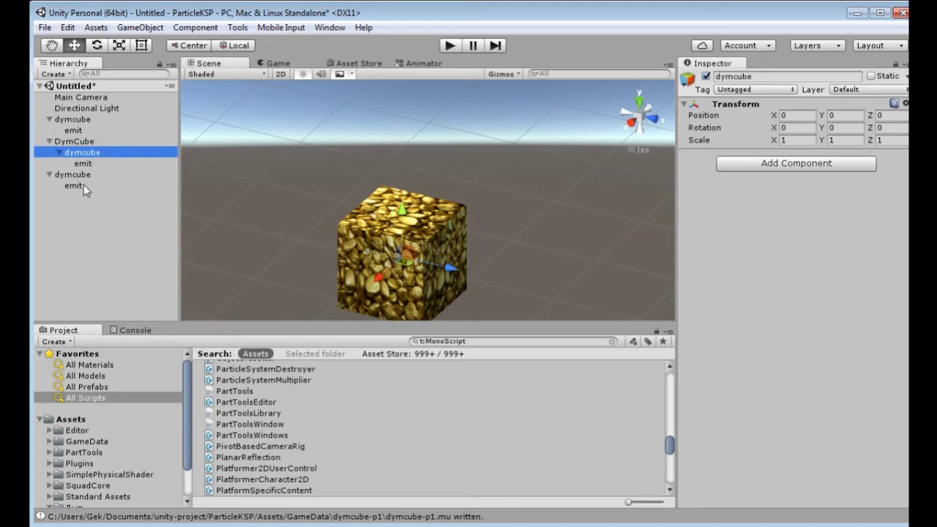
{"action": "key", "text": "Home"}
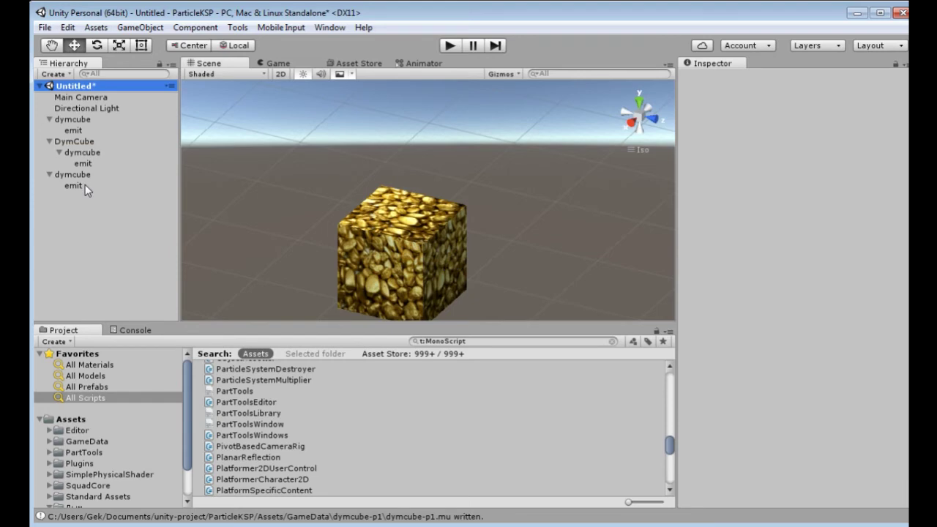
{"action": "left_click", "coordinate": [81, 176]}
{"action": "left_click", "coordinate": [75, 187]}
{"action": "key", "text": "Up"}
{"action": "left_click", "coordinate": [87, 183]}
{"action": "key", "text": "Up"}
{"action": "left_click", "coordinate": [86, 185]}
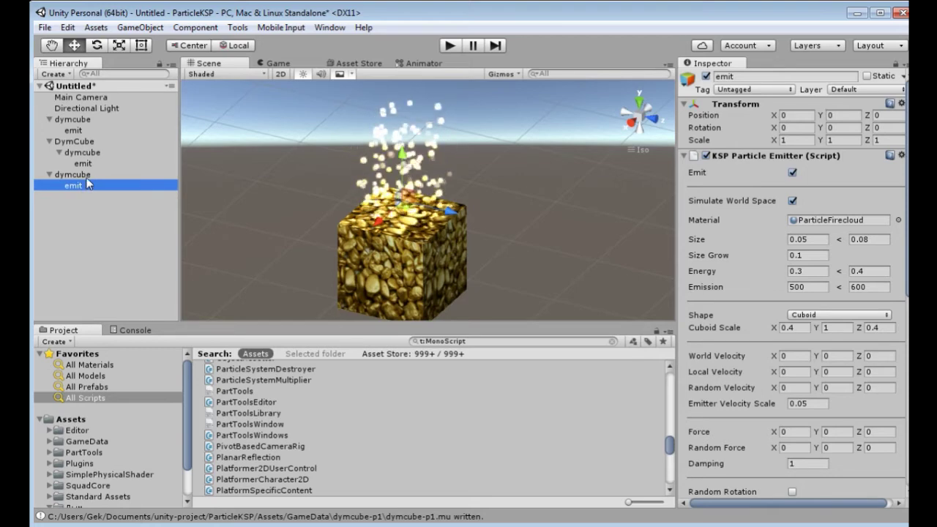
{"action": "key", "text": "Up"}
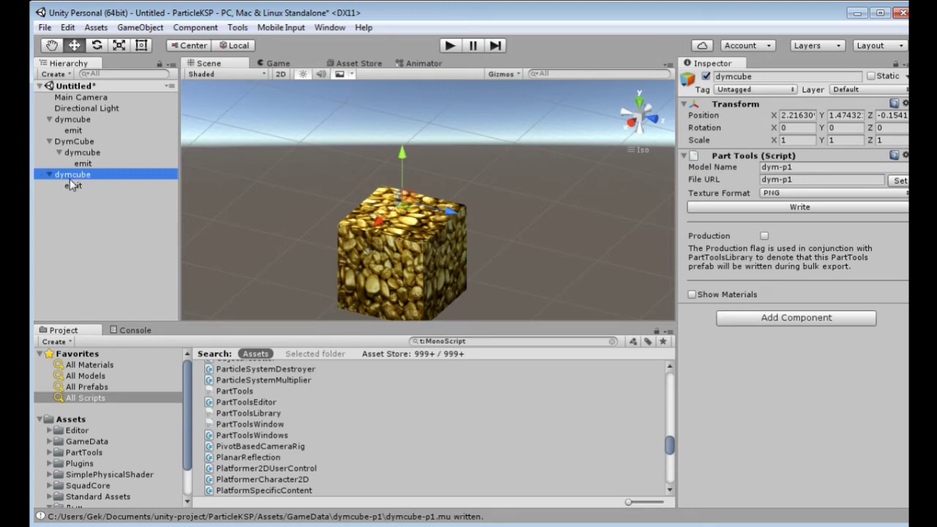
{"action": "left_click", "coordinate": [71, 185]}
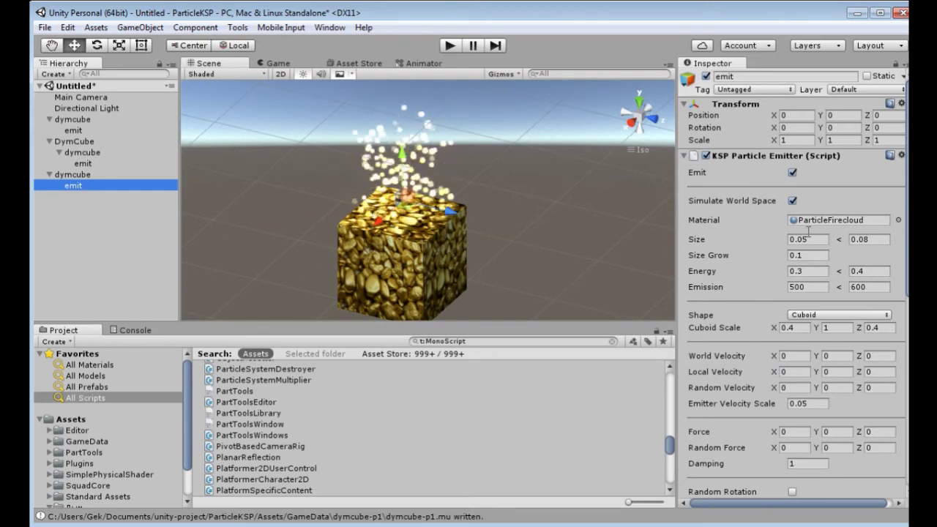
Compare the Transform and Part Tools settings of the standalone dymcube, the DymCube part and its nested dymcube.
{"action": "left_click", "coordinate": [92, 137]}
{"action": "left_click", "coordinate": [84, 176]}
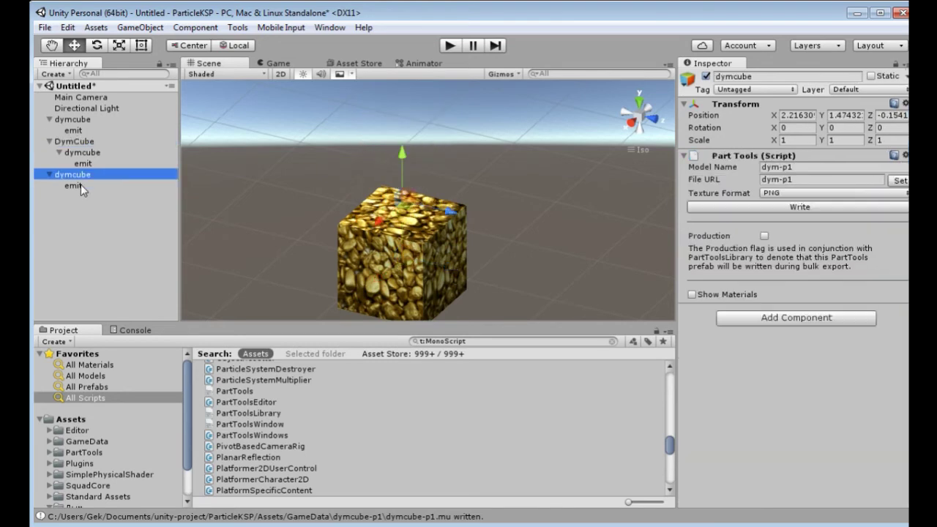
{"action": "left_click", "coordinate": [80, 185]}
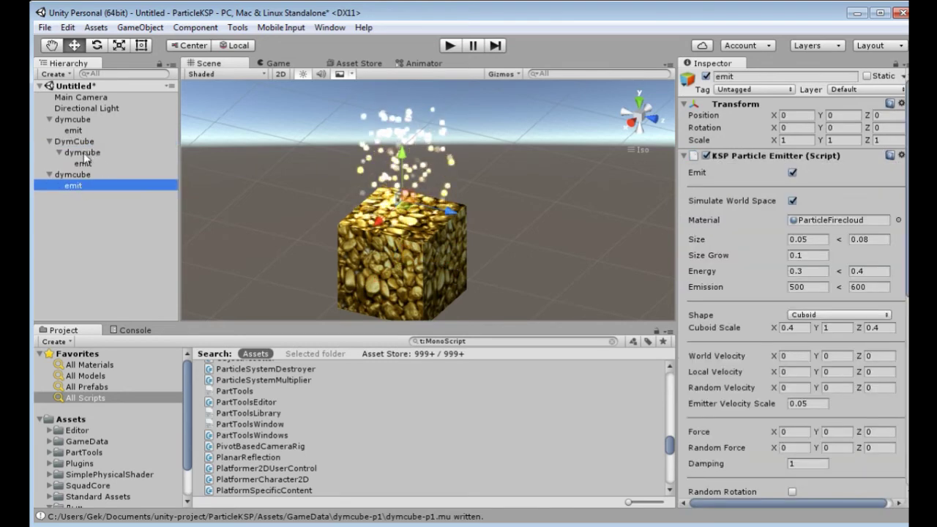
{"action": "left_click", "coordinate": [83, 154]}
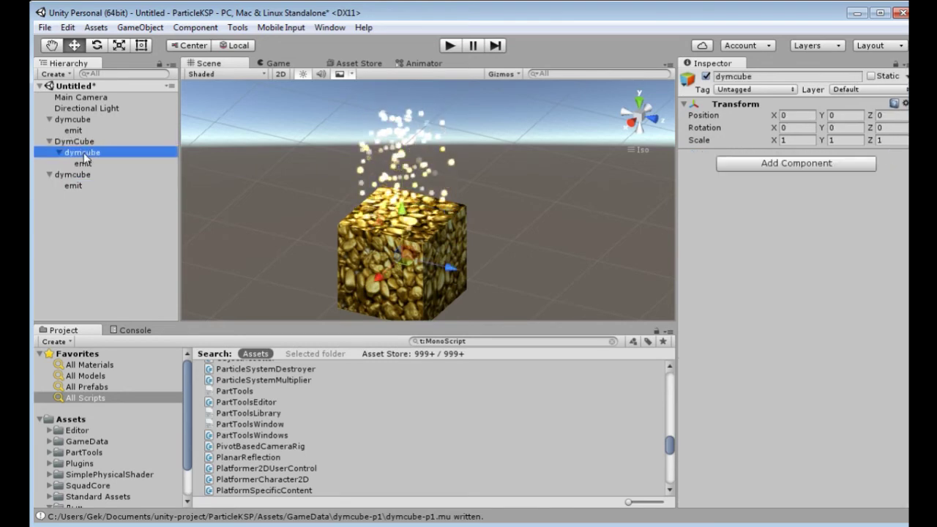
{"action": "left_click", "coordinate": [84, 142]}
{"action": "left_click", "coordinate": [76, 177]}
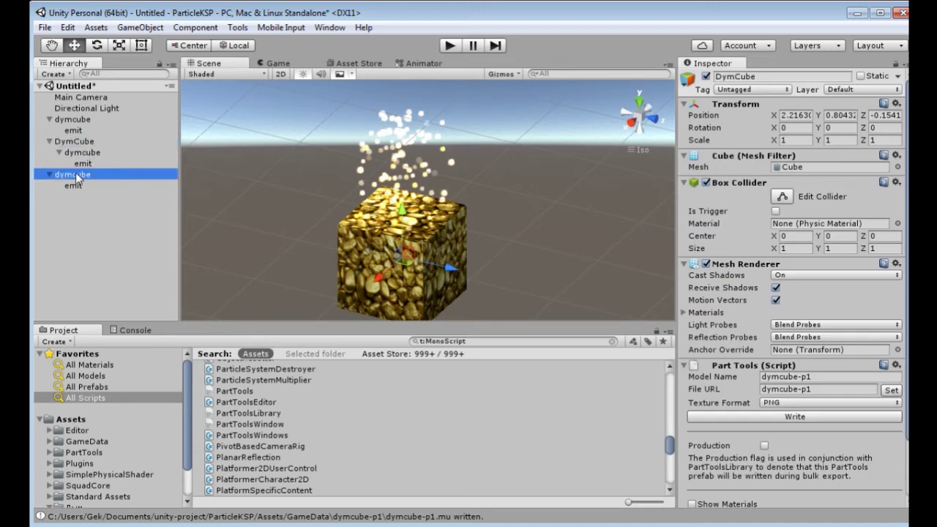
{"action": "left_click", "coordinate": [88, 153]}
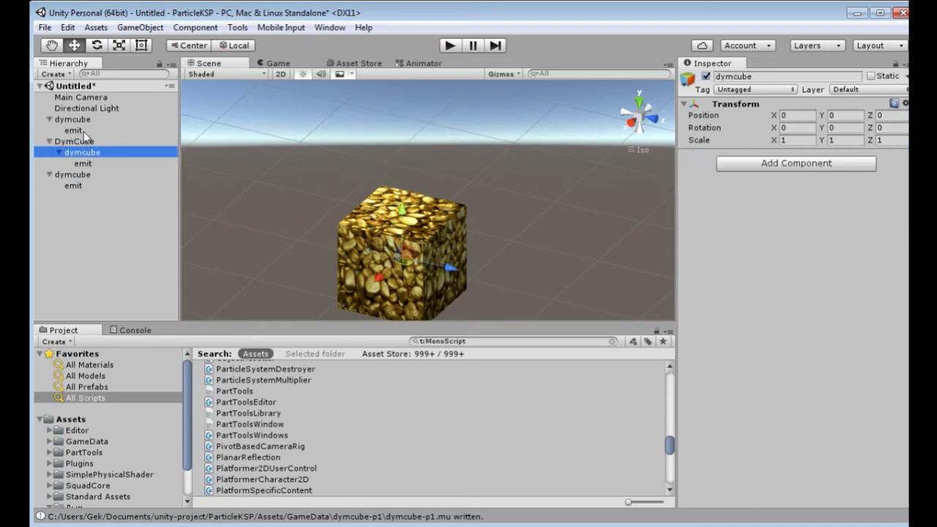
{"action": "left_click", "coordinate": [69, 176]}
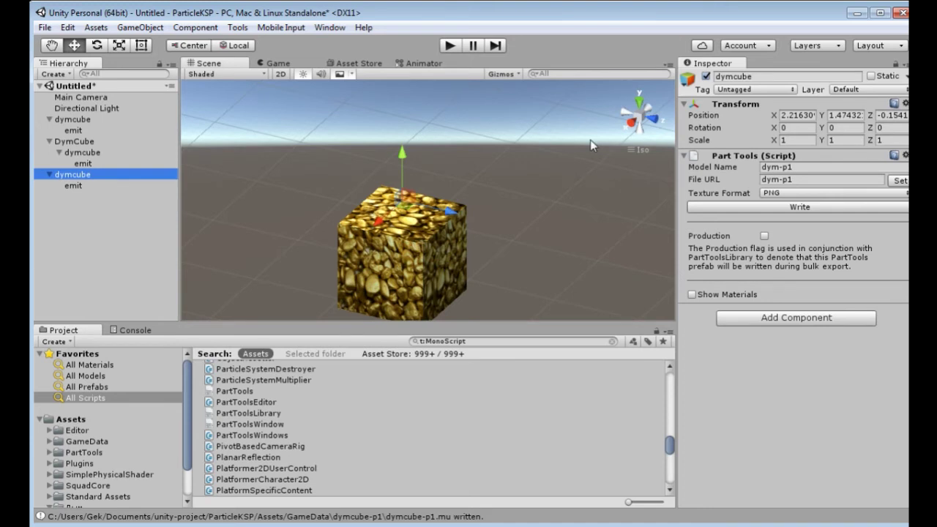
Set the Y position of the dymcube nested under DymCube to 0.67.
{"action": "left_click", "coordinate": [145, 154]}
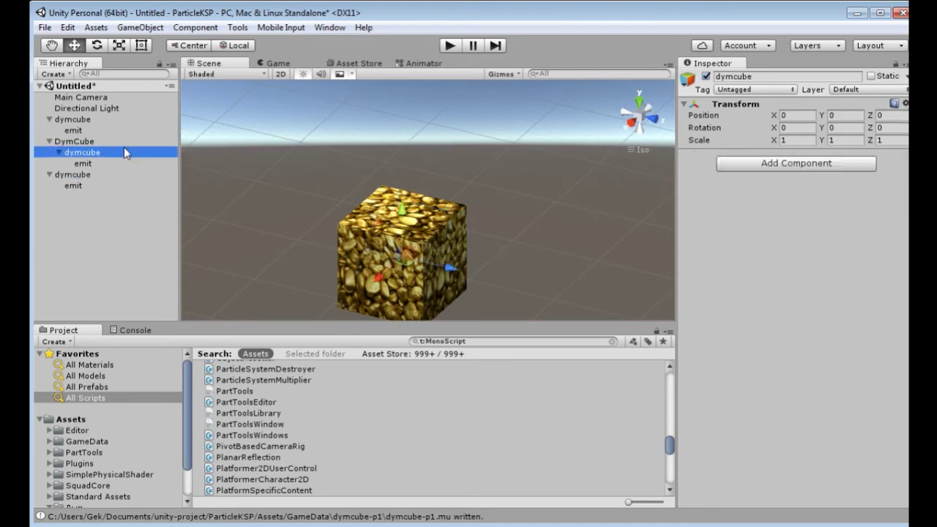
{"action": "left_click", "coordinate": [848, 117]}
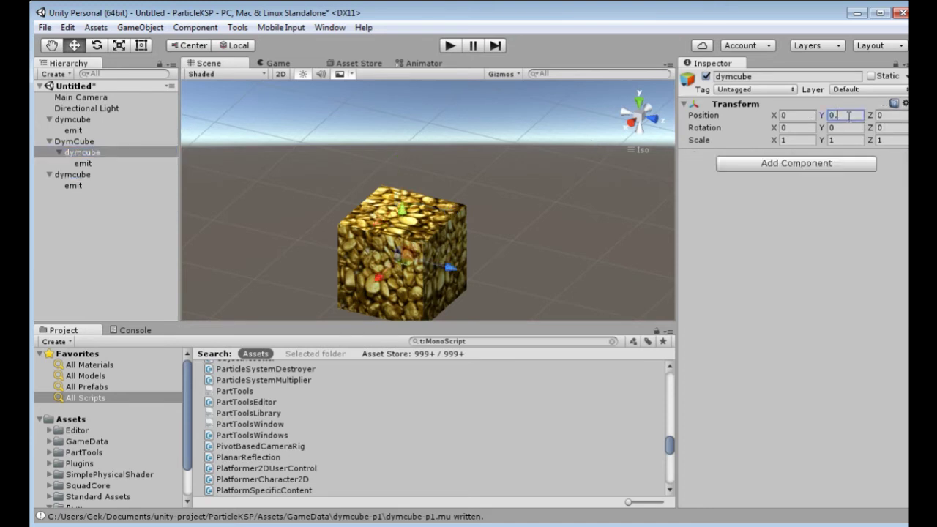
{"action": "type", "text": "0.67"}
{"action": "key", "text": "Tab"}
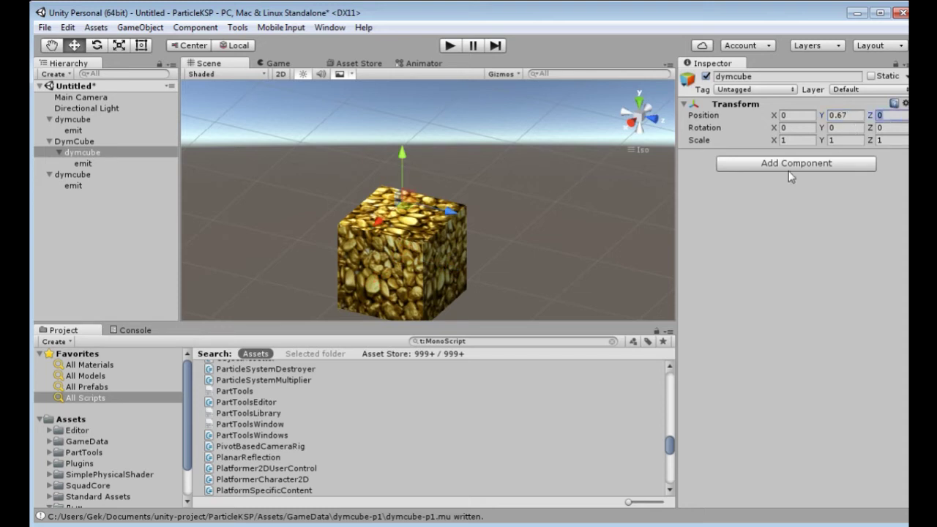
Check the nested dymcube's placement on the cube and compare its position with its emit child and the standalone dymcube.
{"action": "left_click", "coordinate": [85, 165]}
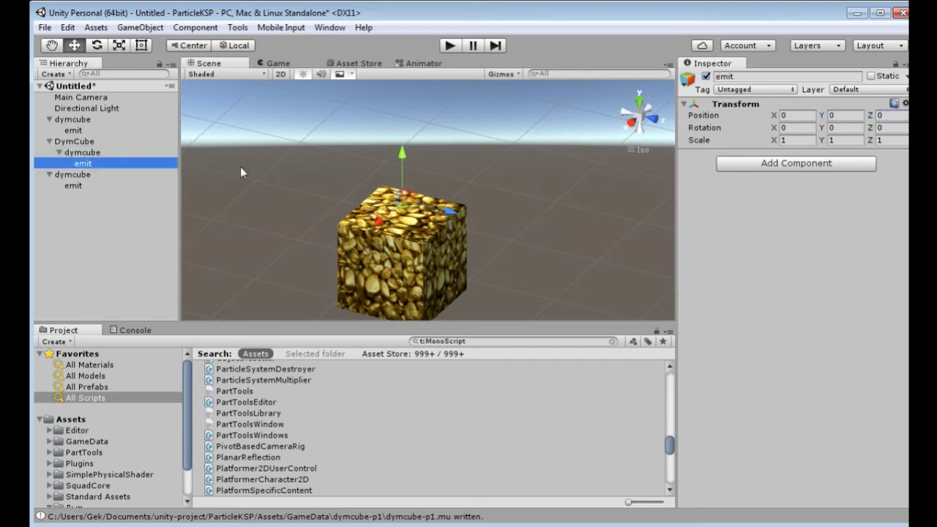
{"action": "left_click", "coordinate": [91, 153]}
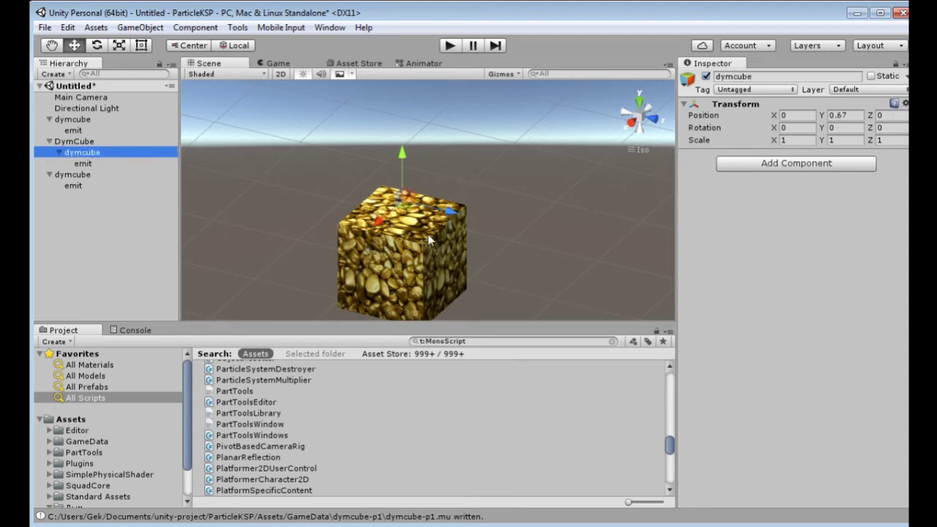
{"action": "middle_click_drag", "start_coordinate": [476, 249], "coordinate": [488, 203]}
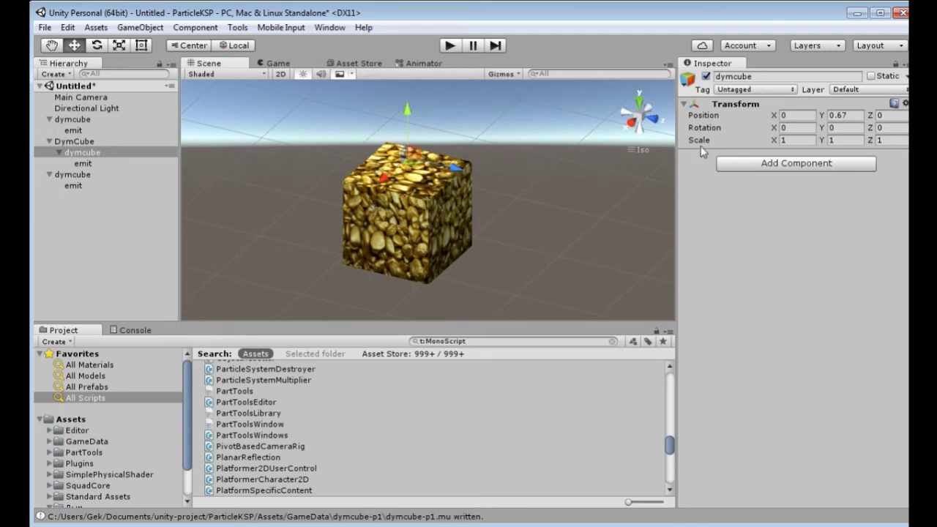
{"action": "left_click", "coordinate": [90, 165]}
{"action": "left_click", "coordinate": [99, 154]}
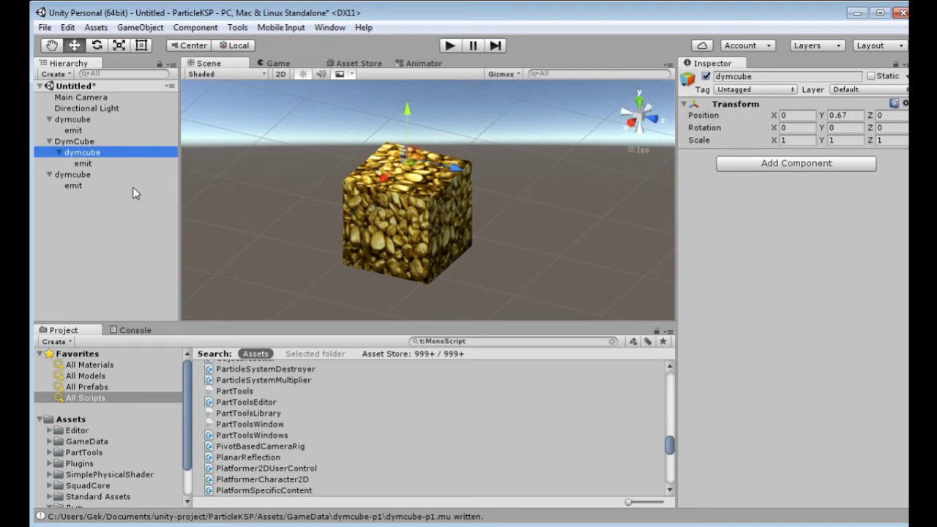
{"action": "left_click", "coordinate": [72, 175]}
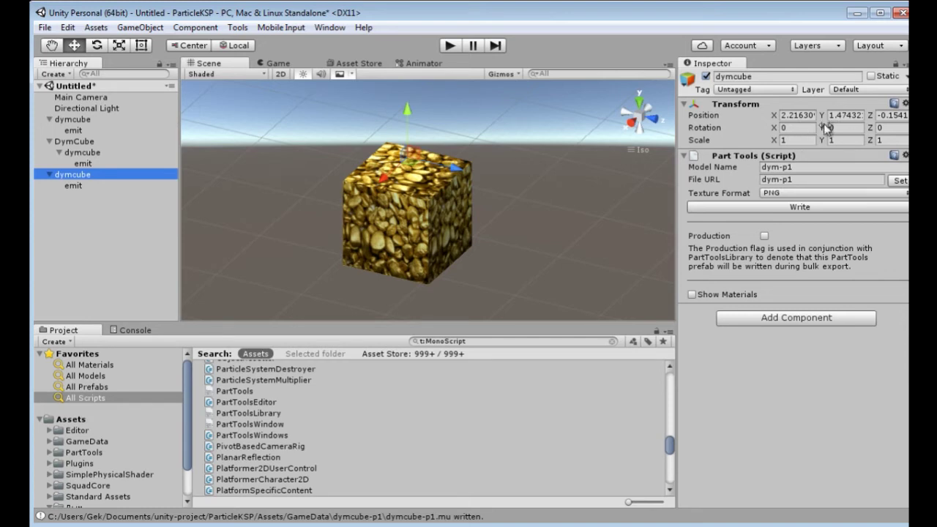
{"action": "left_click", "coordinate": [99, 153]}
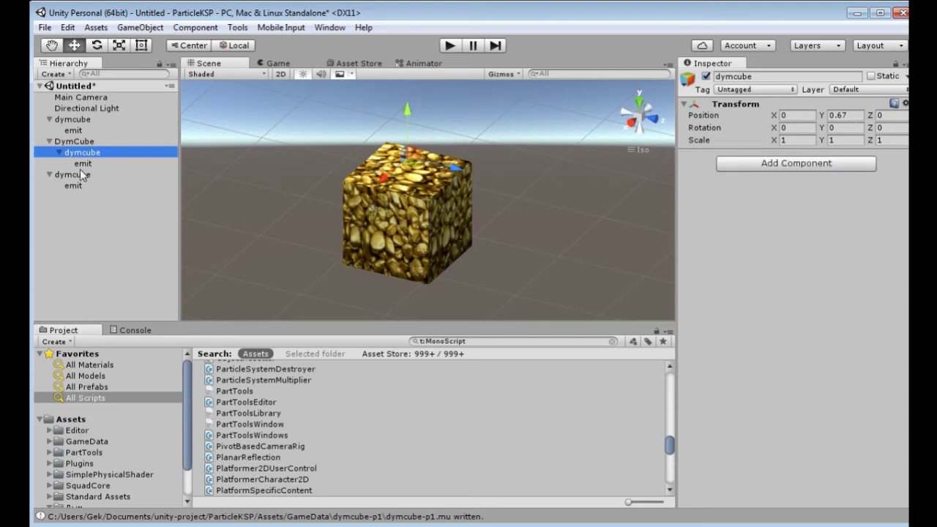
Write the DymCube part again with Part Tools as dymcube-p1 in PNG texture format.
{"action": "left_click", "coordinate": [59, 142]}
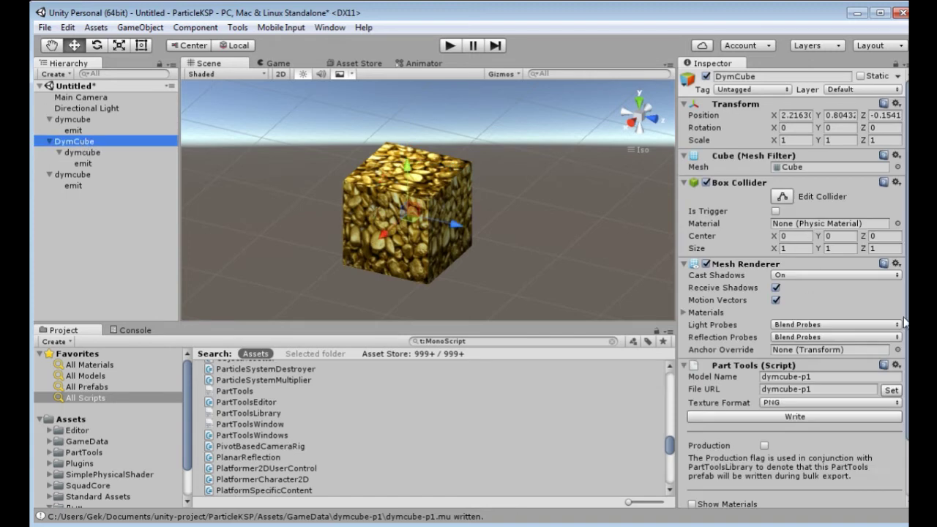
{"action": "scroll", "coordinate": [840, 381], "scroll_direction": "down", "scroll_amount": 2}
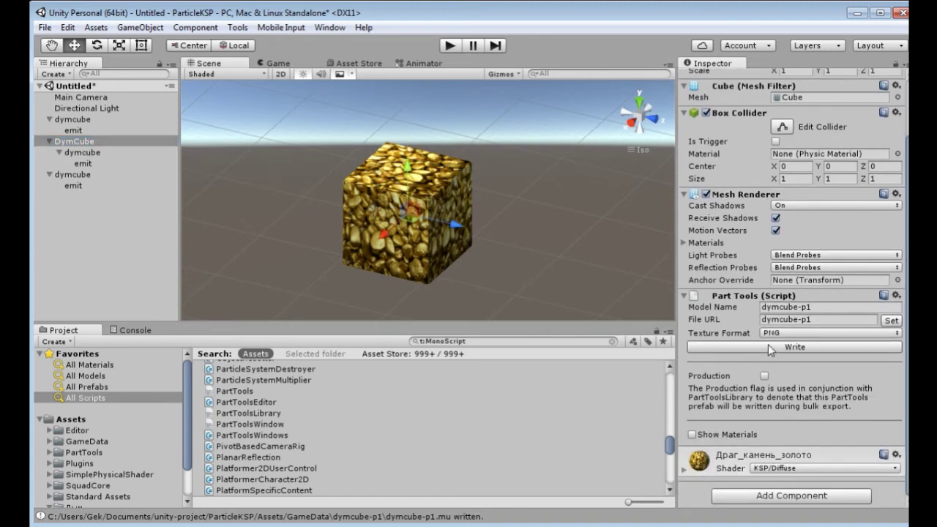
{"action": "left_click", "coordinate": [762, 349]}
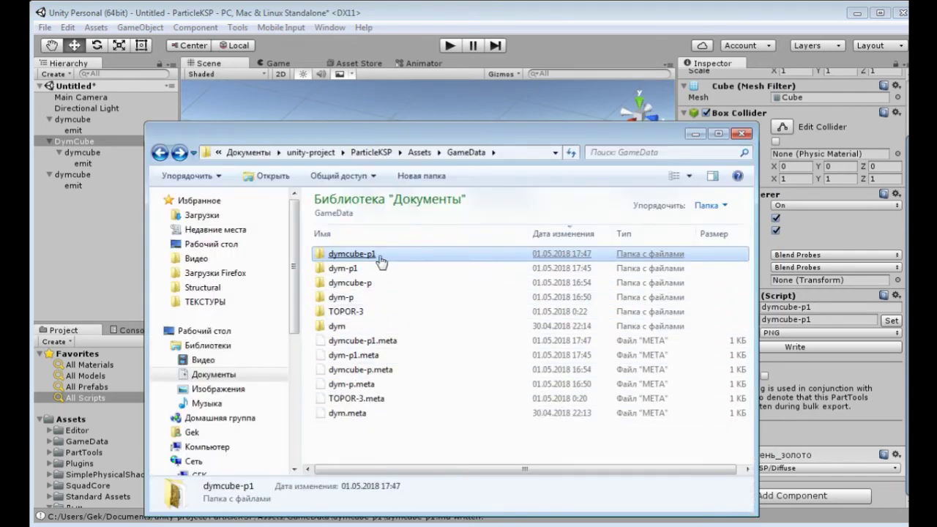
Copy dymcube-p1.mu and the gold texture image from the Unity project's GameData/dymcube-p1 folder.
{"action": "double_click", "coordinate": [372, 257]}
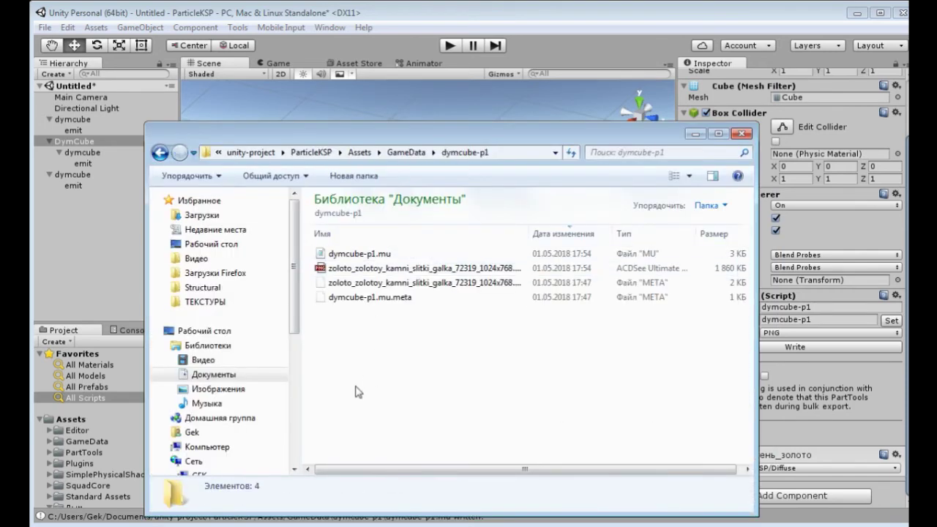
{"action": "left_click", "coordinate": [366, 257]}
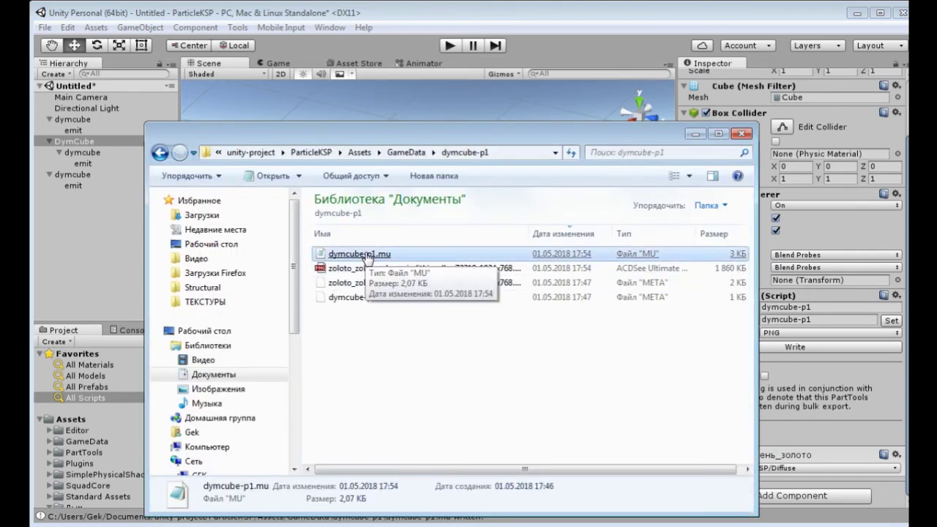
{"action": "left_click", "coordinate": [366, 269], "text": "ctrl"}
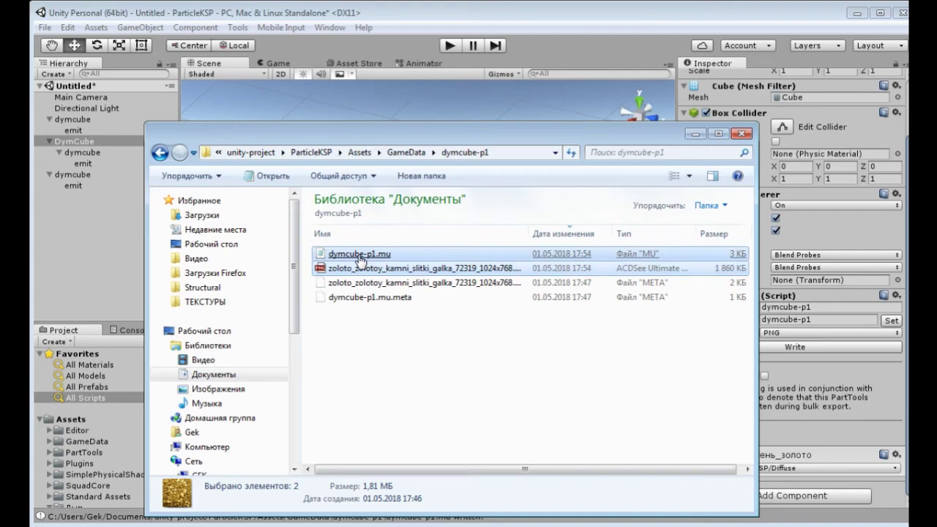
{"action": "right_click", "coordinate": [359, 260]}
{"action": "left_click", "coordinate": [410, 421]}
Paste the copied files into KSP's Squad/Parts/Structural/dymcube-p1 folder, replacing the existing dymcube-p1.mu and gold texture.
{"action": "key", "text": "alt+Tab"}
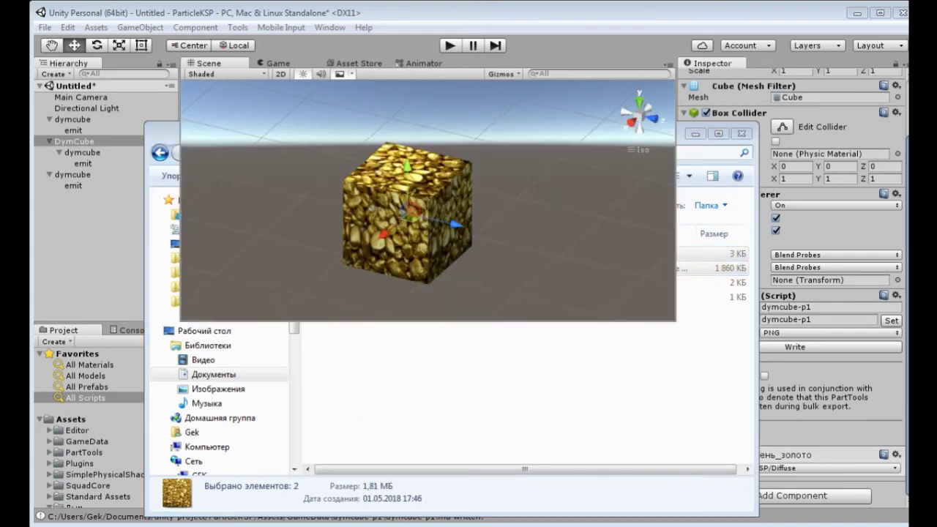
{"action": "key", "text": "alt+Tab"}
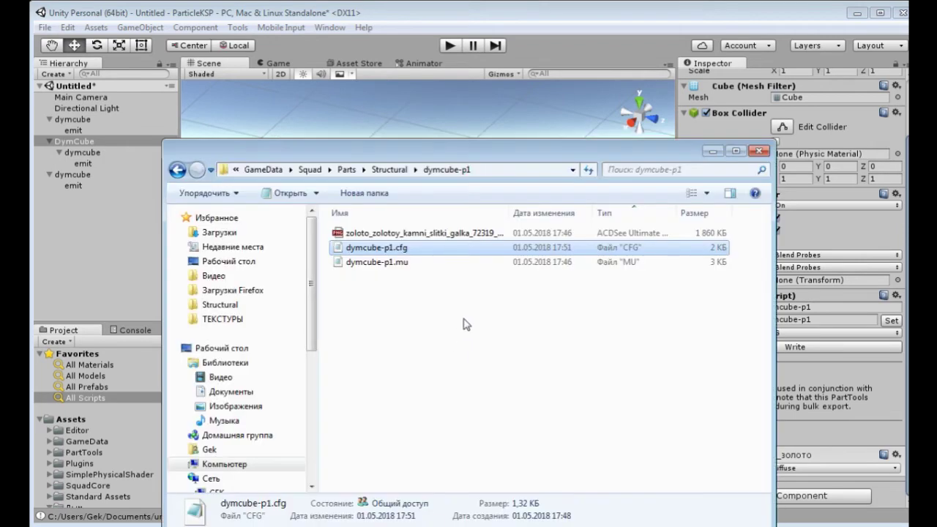
{"action": "left_click", "coordinate": [401, 304]}
{"action": "key", "text": "ctrl+v"}
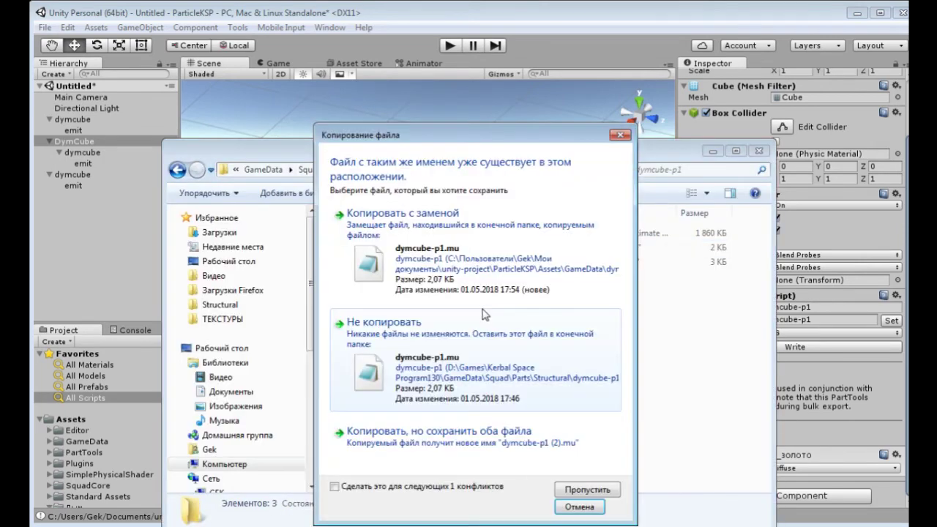
{"action": "left_click", "coordinate": [411, 254]}
{"action": "left_click", "coordinate": [411, 254]}
{"action": "left_click", "coordinate": [408, 248]}
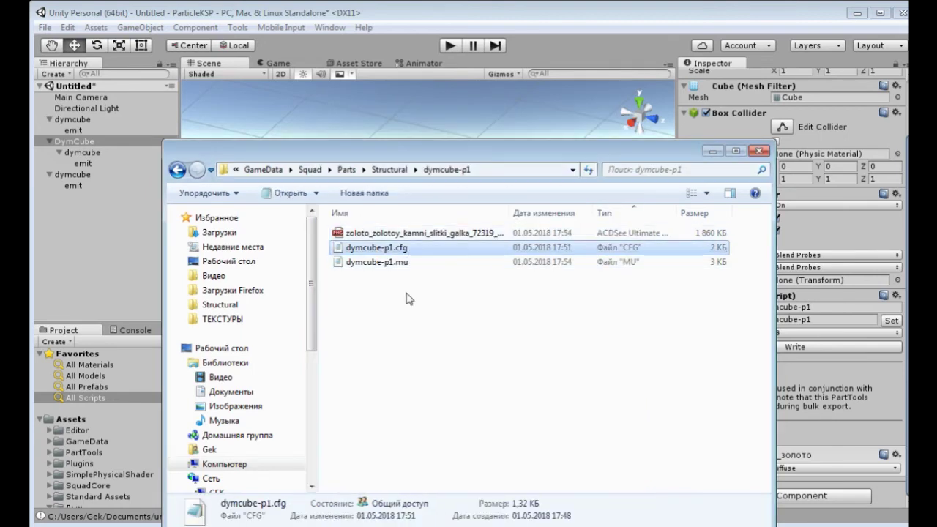
{"action": "left_click", "coordinate": [411, 359]}
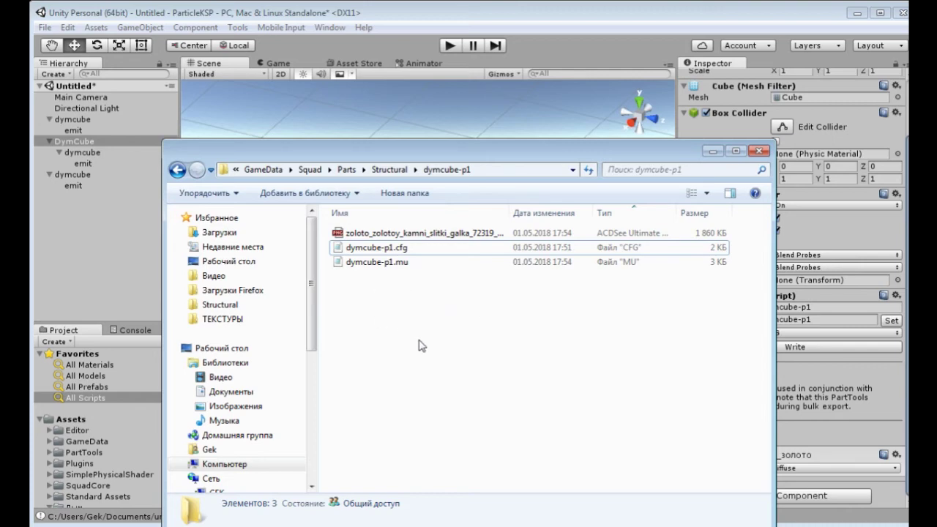
Look through KSP's Structural parts folder, reopen dymcube-p1 and select dymcube-p1.cfg.
{"action": "left_click", "coordinate": [388, 170]}
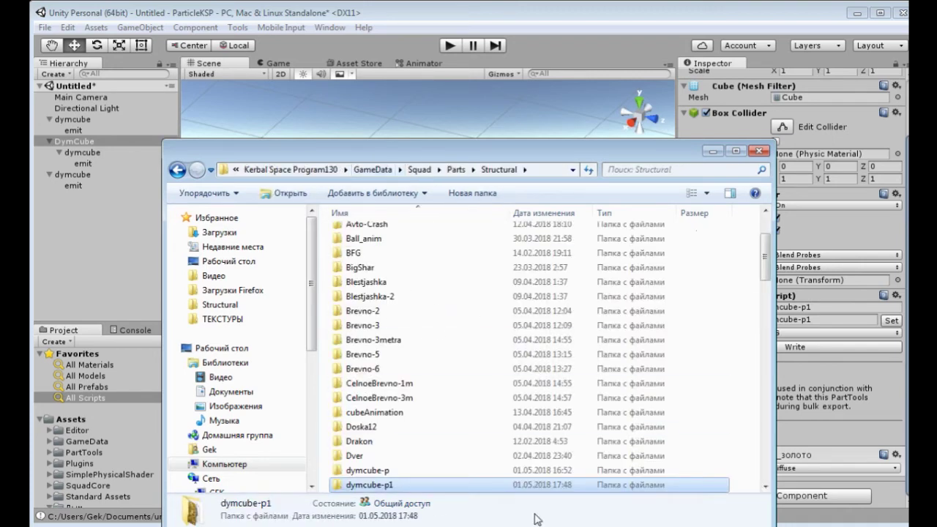
{"action": "scroll", "coordinate": [661, 427], "scroll_direction": "down", "scroll_amount": 2}
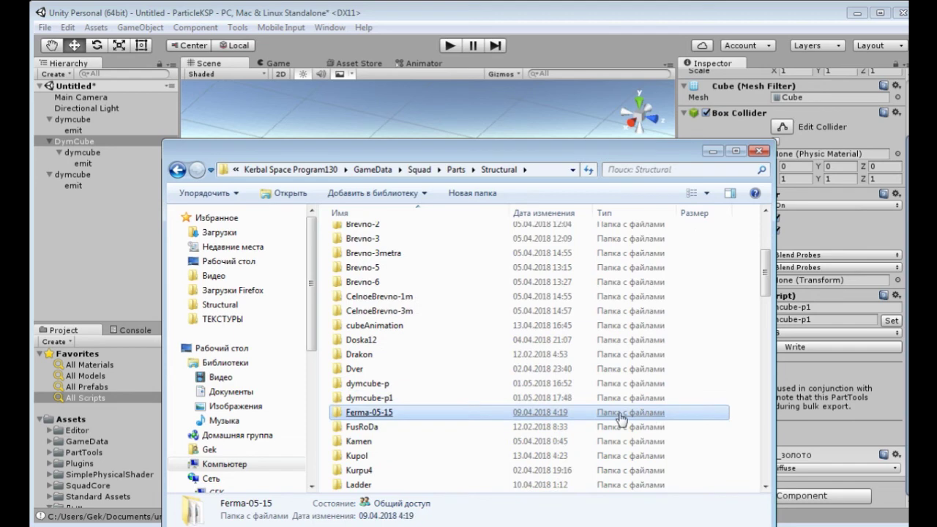
{"action": "double_click", "coordinate": [387, 399]}
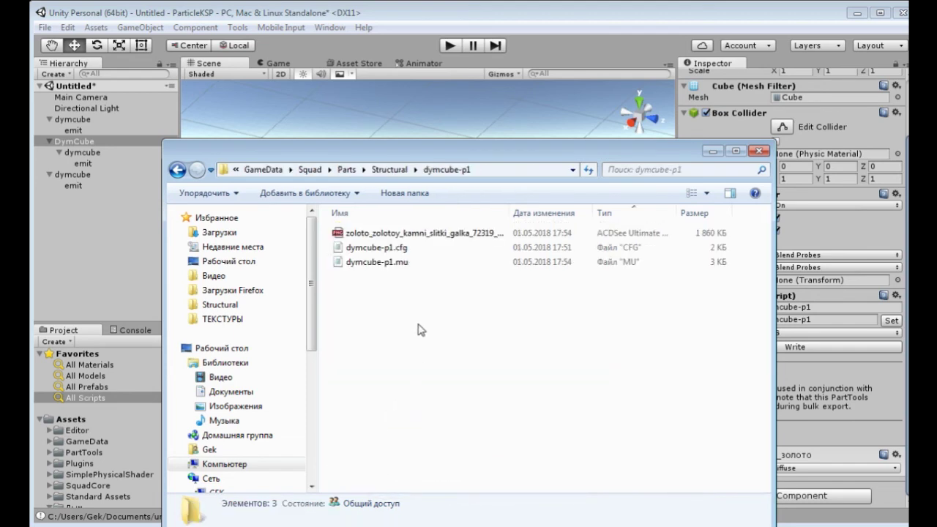
{"action": "left_click", "coordinate": [403, 249]}
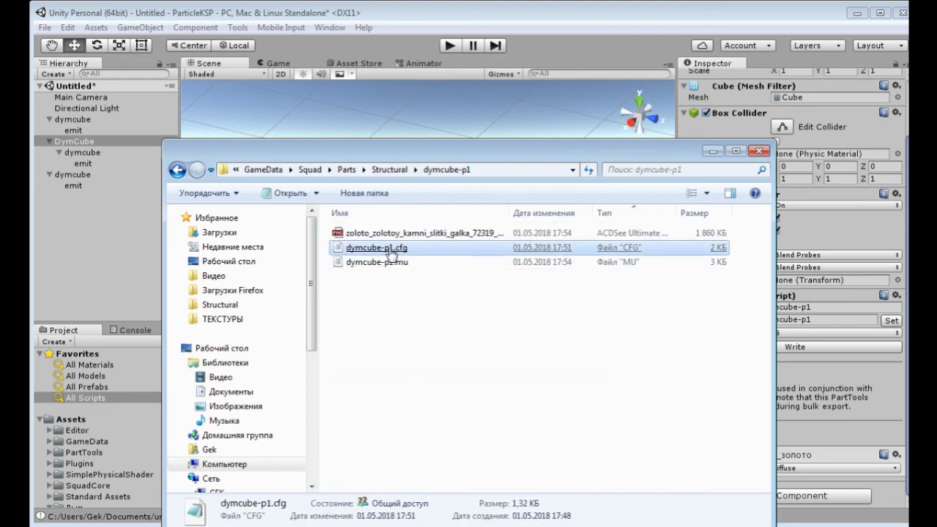
Check the Squad/FX folder for the installed dym-p1.mu effect and its ParticleFirecloud.png texture.
{"action": "left_click", "coordinate": [177, 170]}
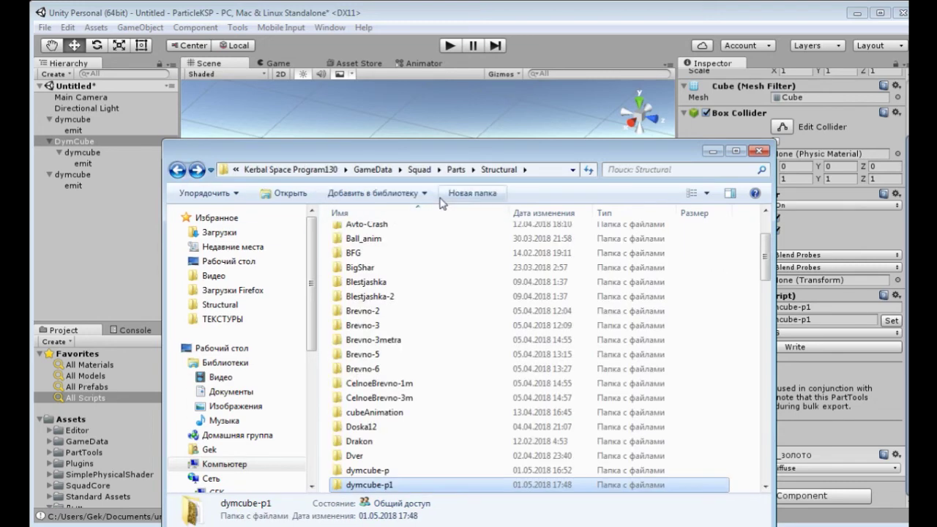
{"action": "left_click", "coordinate": [456, 171]}
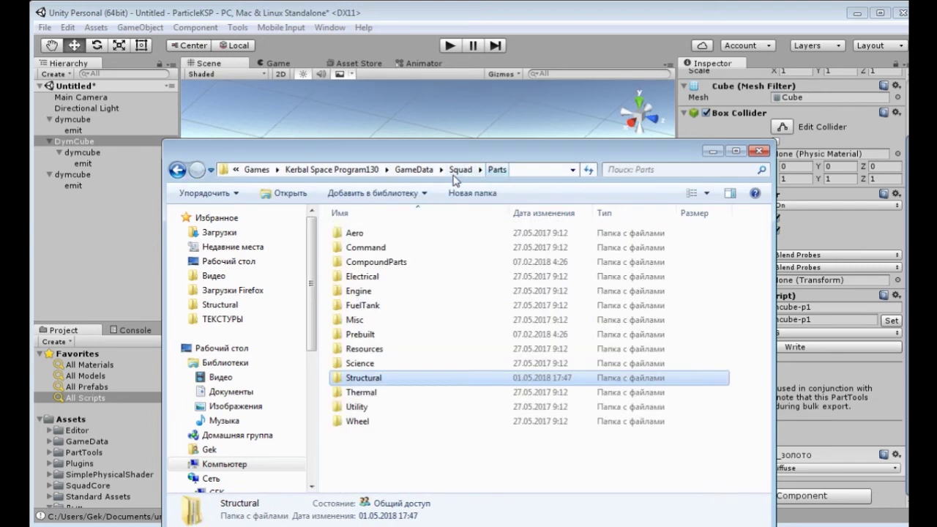
{"action": "left_click", "coordinate": [386, 293]}
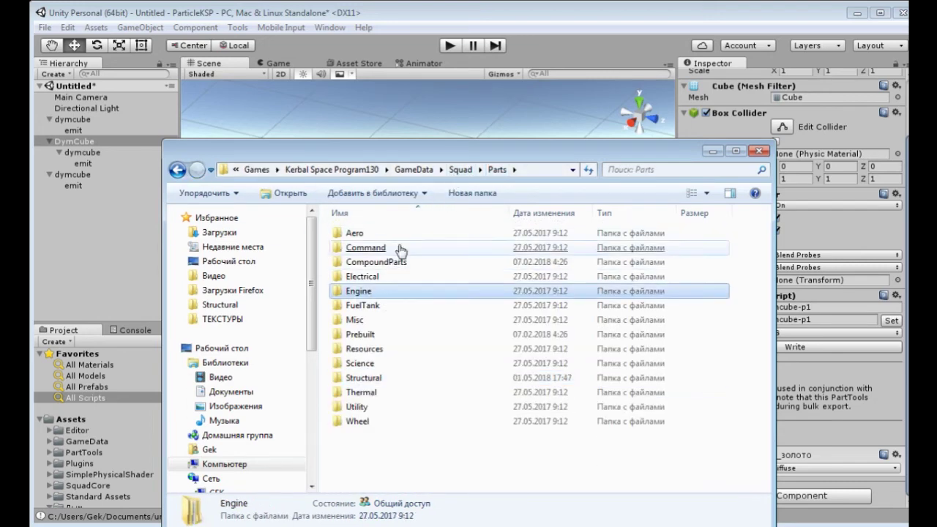
{"action": "left_click", "coordinate": [460, 169]}
{"action": "left_click", "coordinate": [355, 303]}
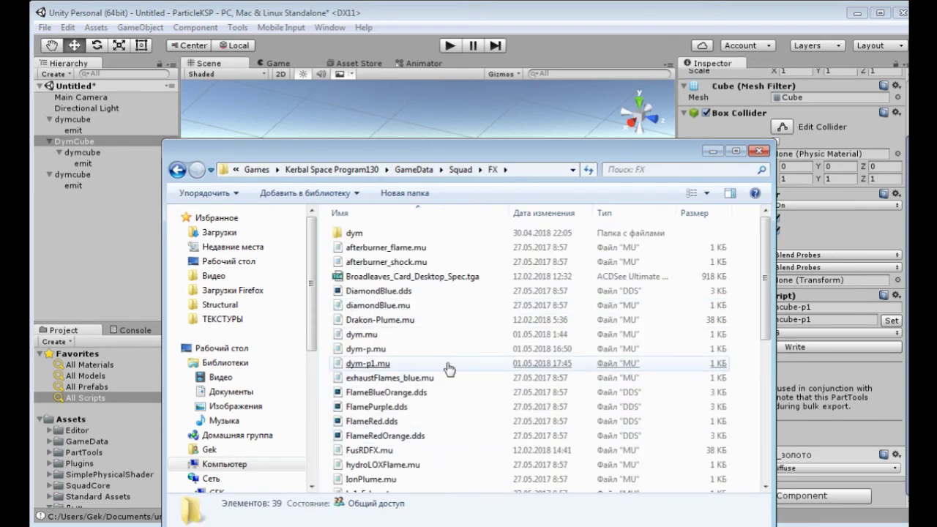
{"action": "left_click", "coordinate": [426, 366]}
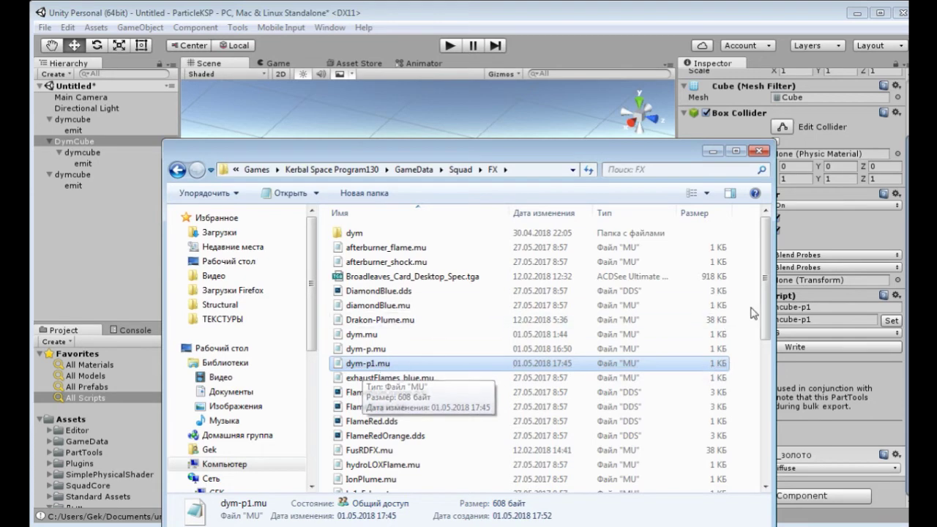
{"action": "scroll", "coordinate": [767, 310], "scroll_direction": "down", "scroll_amount": 6}
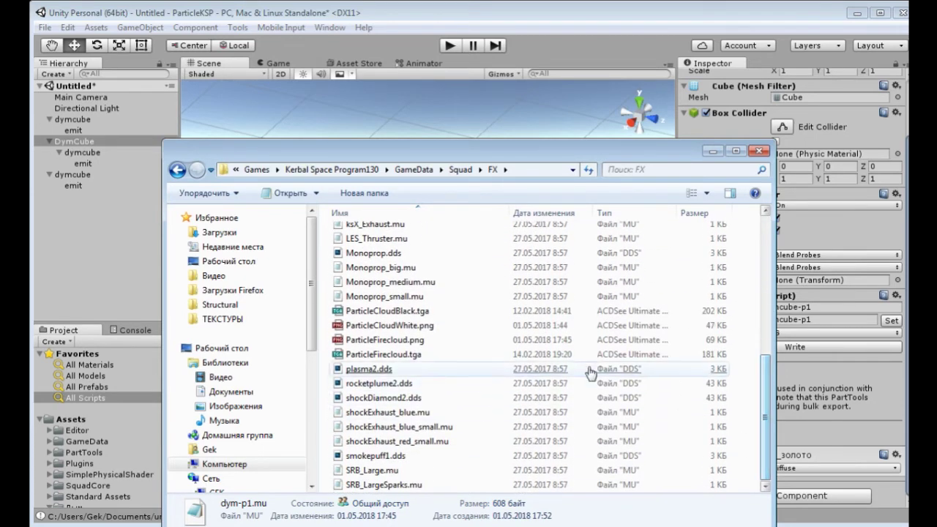
{"action": "left_click", "coordinate": [517, 342]}
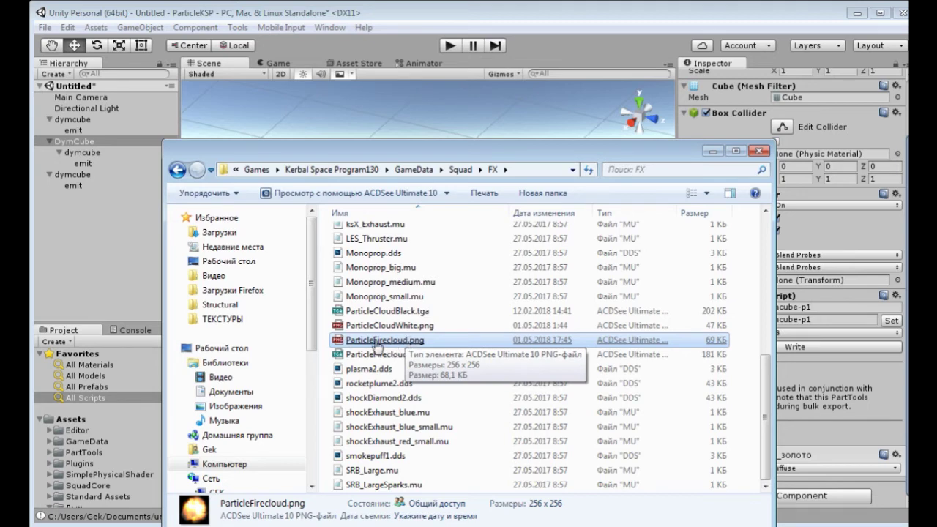
Switch to Kerbal Space Program and place the black conical command pod in the hangar as the root part.
{"action": "left_click", "coordinate": [713, 151]}
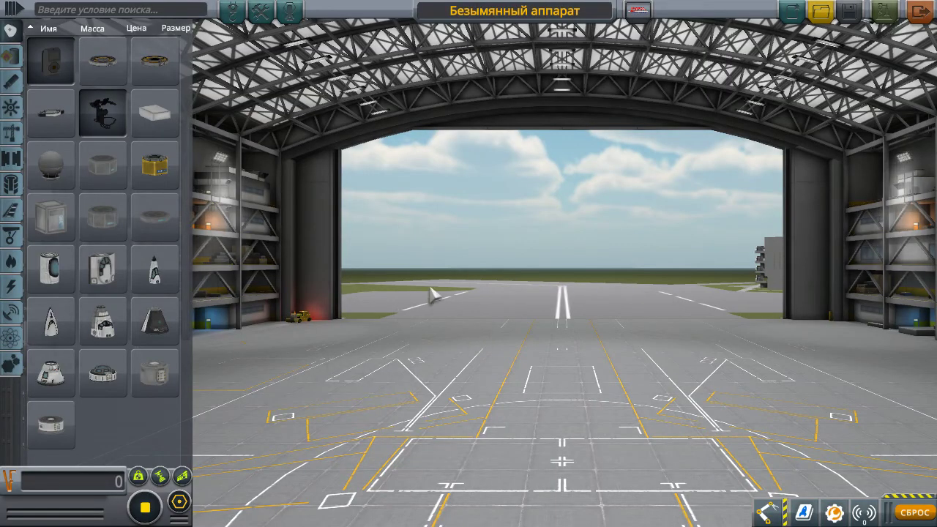
{"action": "left_click", "coordinate": [154, 321]}
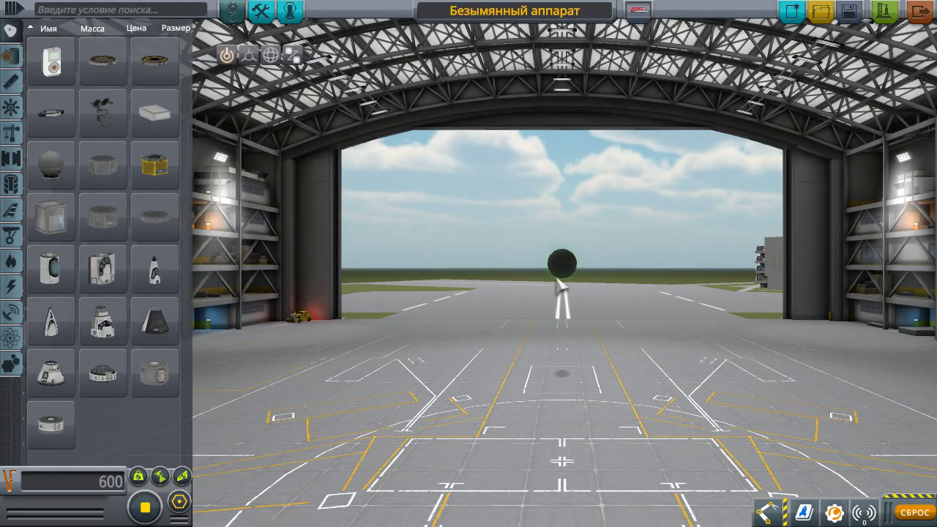
{"action": "left_click", "coordinate": [558, 284]}
Attach the structural part dymcube-p1 to the top of the command pod.
{"action": "mouse_move", "coordinate": [102, 217]}
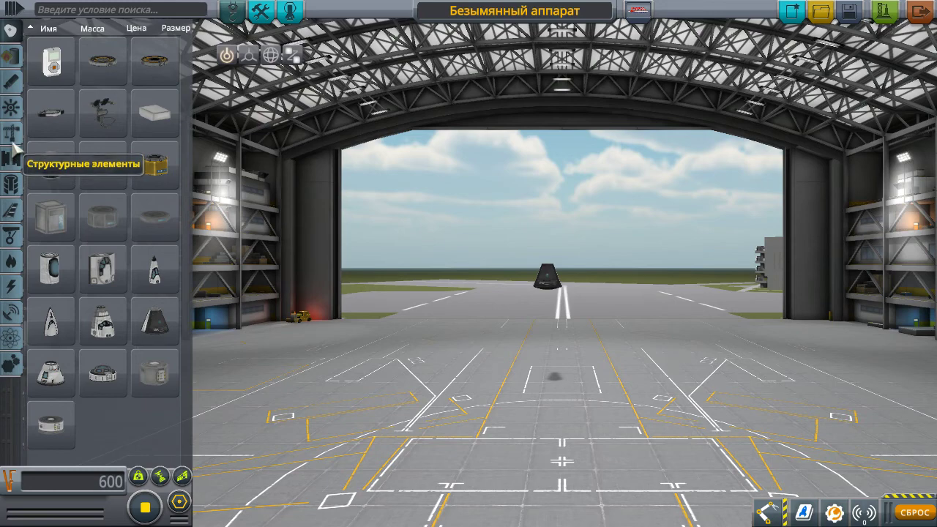
{"action": "left_click", "coordinate": [13, 143]}
{"action": "mouse_move", "coordinate": [136, 331]}
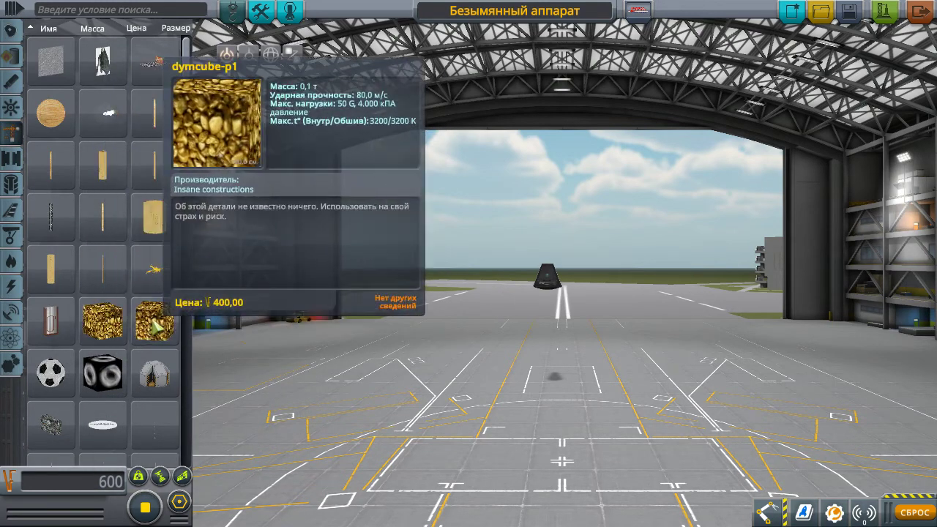
{"action": "left_click", "coordinate": [155, 325]}
{"action": "scroll", "coordinate": [477, 360], "scroll_direction": "up", "scroll_amount": 3}
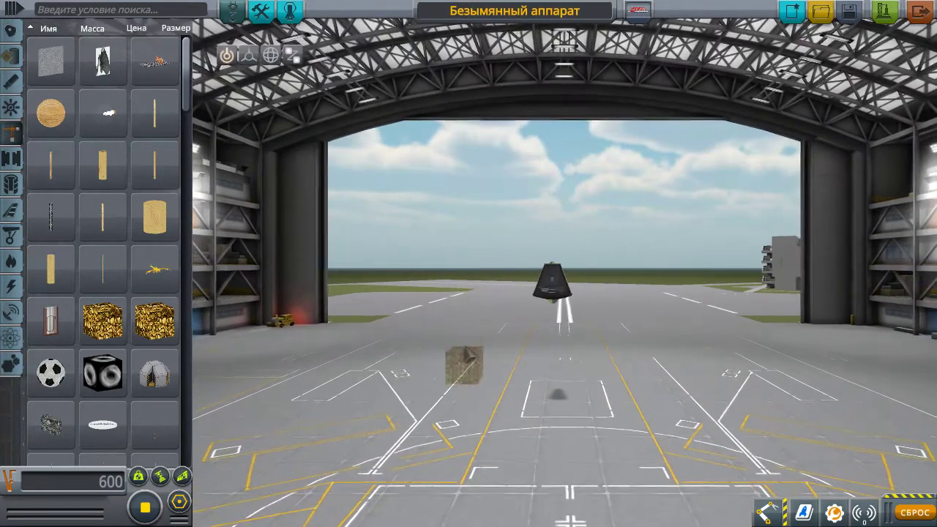
{"action": "scroll", "coordinate": [460, 309], "scroll_direction": "up", "scroll_amount": 2}
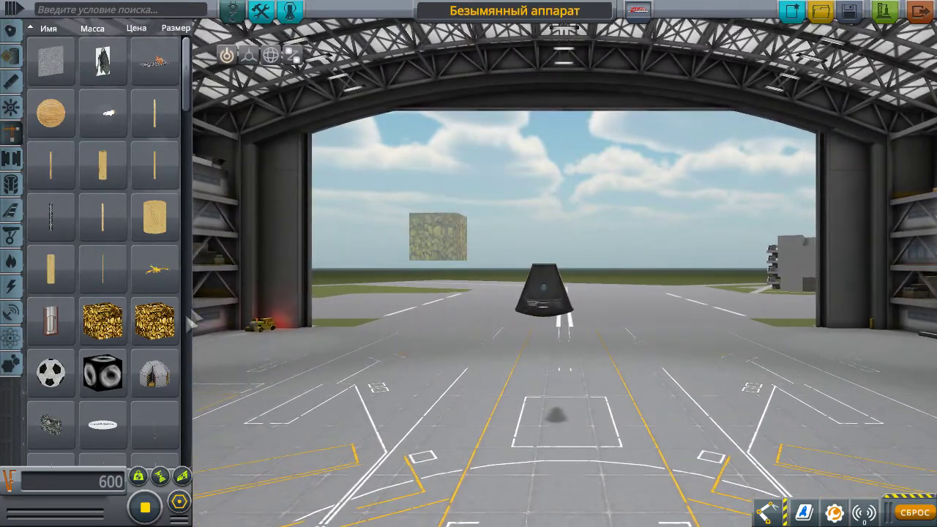
{"action": "mouse_move", "coordinate": [176, 329]}
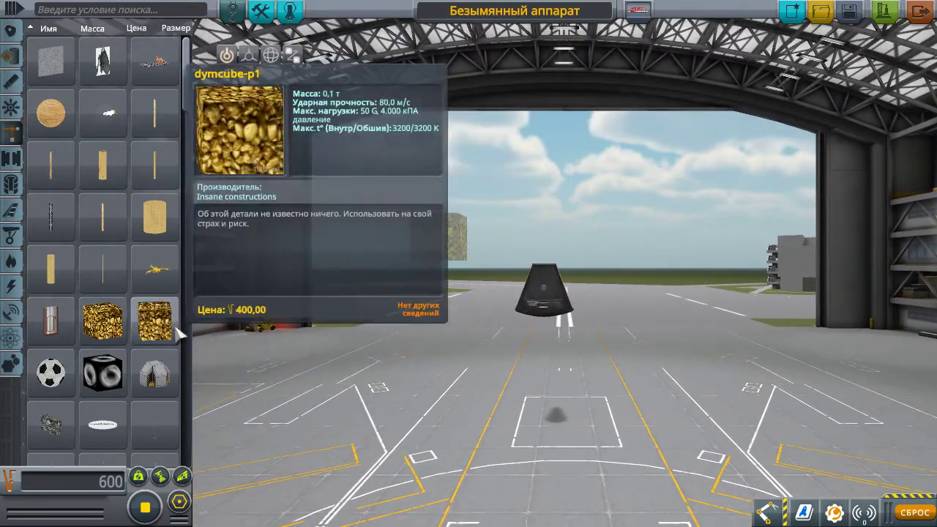
{"action": "scroll", "coordinate": [486, 399], "scroll_direction": "down", "scroll_amount": 3}
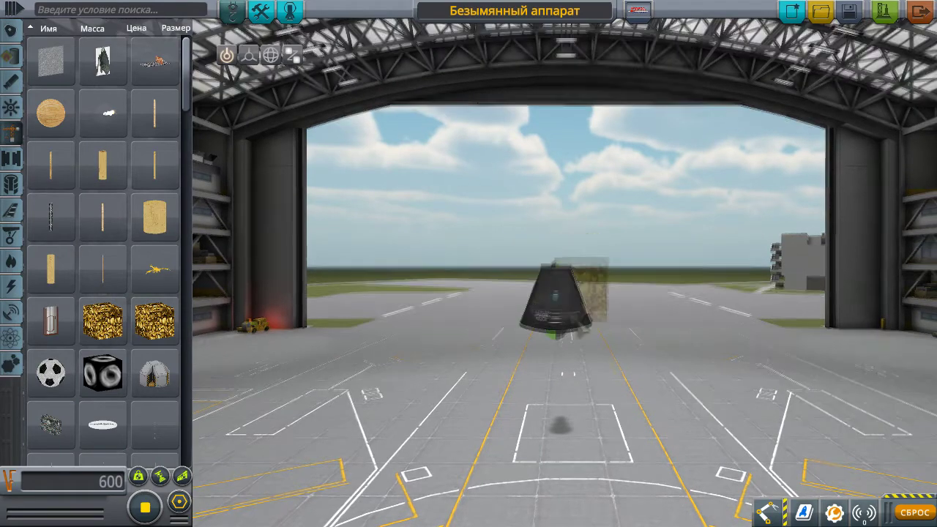
{"action": "scroll", "coordinate": [586, 293], "scroll_direction": "up", "scroll_amount": 3}
{"action": "left_click", "coordinate": [527, 457]}
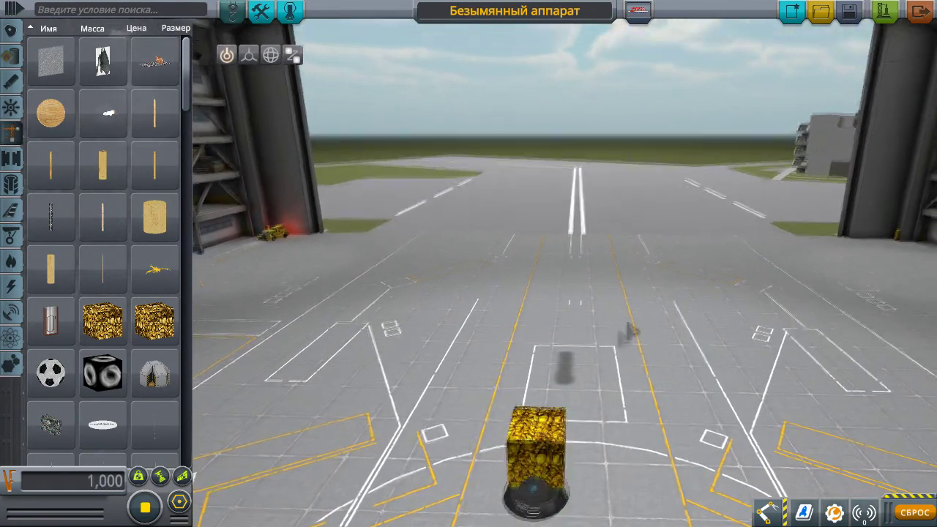
Offset the gold cube so it rests centred on top of the command pod, and return to part placement mode.
{"action": "scroll", "coordinate": [534, 410], "scroll_direction": "down", "scroll_amount": 3}
{"action": "key", "text": "2"}
{"action": "left_click", "coordinate": [639, 362]}
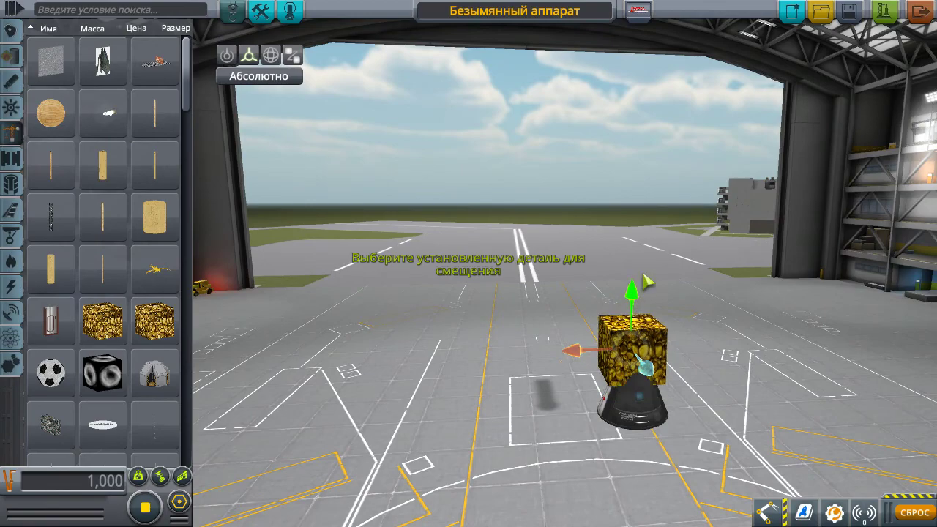
{"action": "right_click_drag", "start_coordinate": [647, 274], "coordinate": [860, 251]}
{"action": "key", "text": "1"}
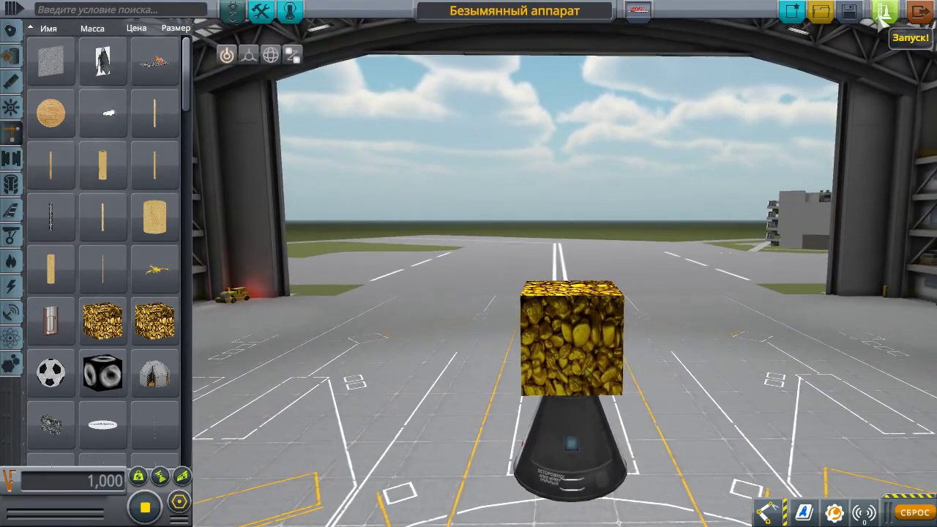
Launch the craft, clearing the earlier vessel from the launch site and closing its mission summary.
{"action": "left_click", "coordinate": [886, 11]}
{"action": "left_click", "coordinate": [498, 275]}
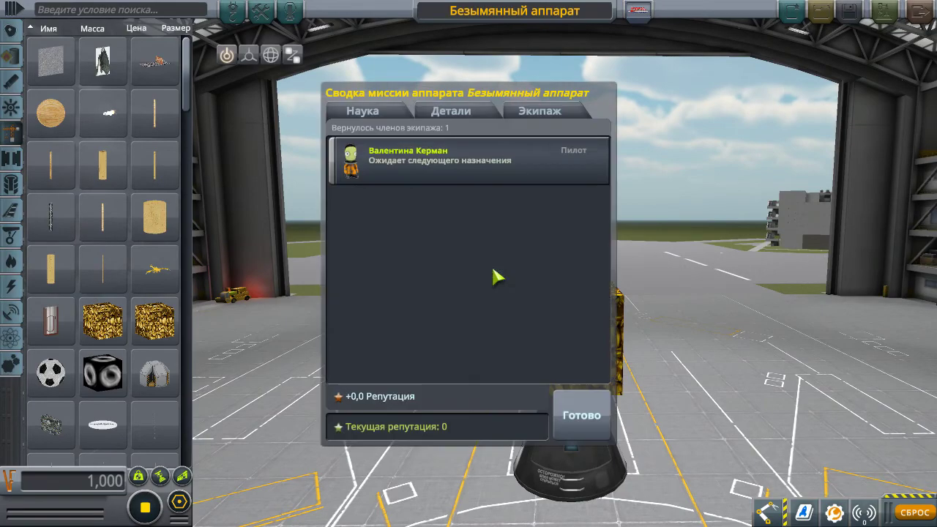
{"action": "left_click", "coordinate": [580, 416]}
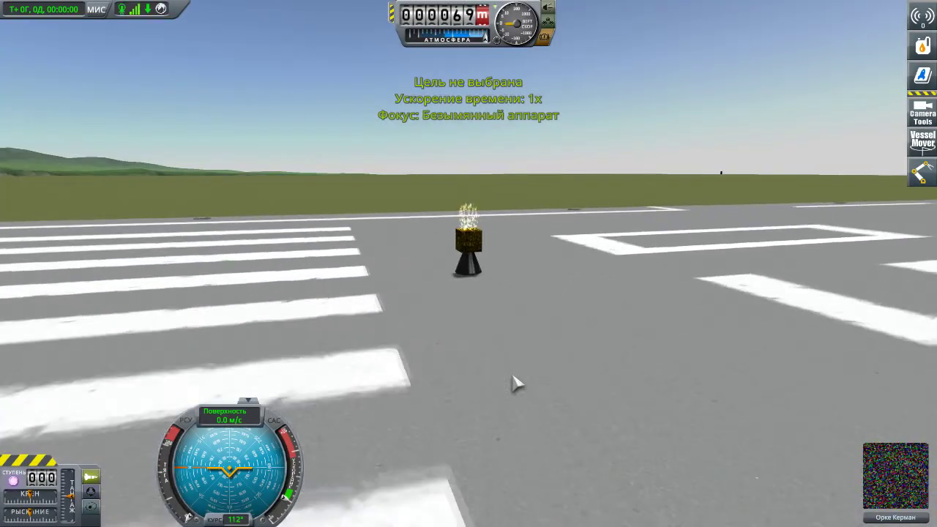
Hide the flight interface and examine the particle effect above the gold cube up close from several sides.
{"action": "right_click_drag", "start_coordinate": [530, 421], "coordinate": [655, 427]}
{"action": "scroll", "coordinate": [612, 375], "scroll_direction": "up", "scroll_amount": 3}
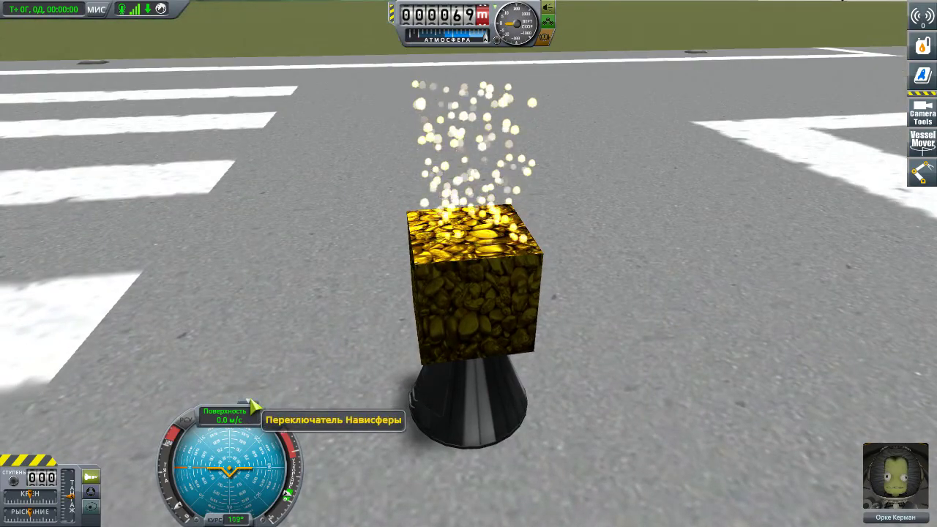
{"action": "key", "text": "F2"}
{"action": "right_click_drag", "start_coordinate": [483, 355], "coordinate": [483, 300]}
{"action": "right_click_drag", "start_coordinate": [606, 432], "coordinate": [736, 318]}
{"action": "scroll", "coordinate": [710, 313], "scroll_direction": "up", "scroll_amount": 3}
{"action": "scroll", "coordinate": [710, 313], "scroll_direction": "down", "scroll_amount": 3}
{"action": "right_click_drag", "start_coordinate": [725, 268], "coordinate": [936, 289]}
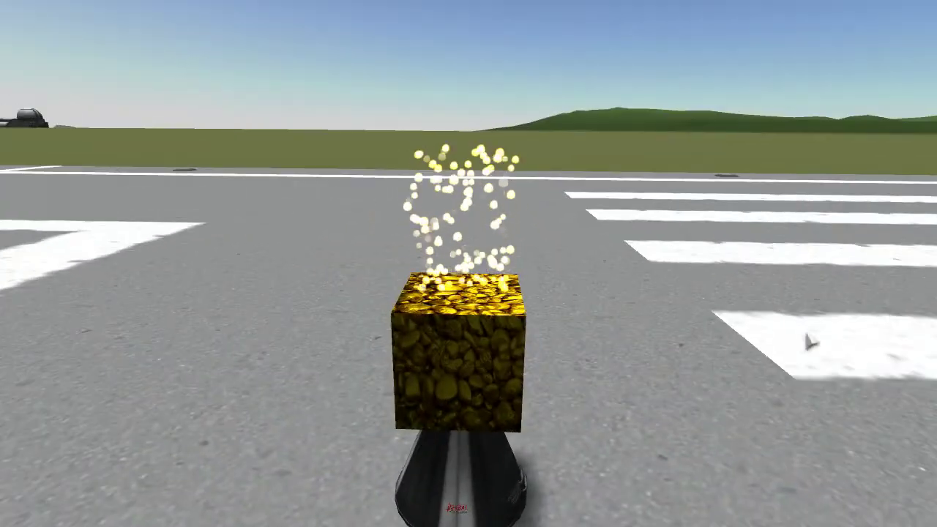
{"action": "right_click_drag", "start_coordinate": [809, 342], "coordinate": [934, 276]}
{"action": "right_click_drag", "start_coordinate": [866, 273], "coordinate": [720, 371]}
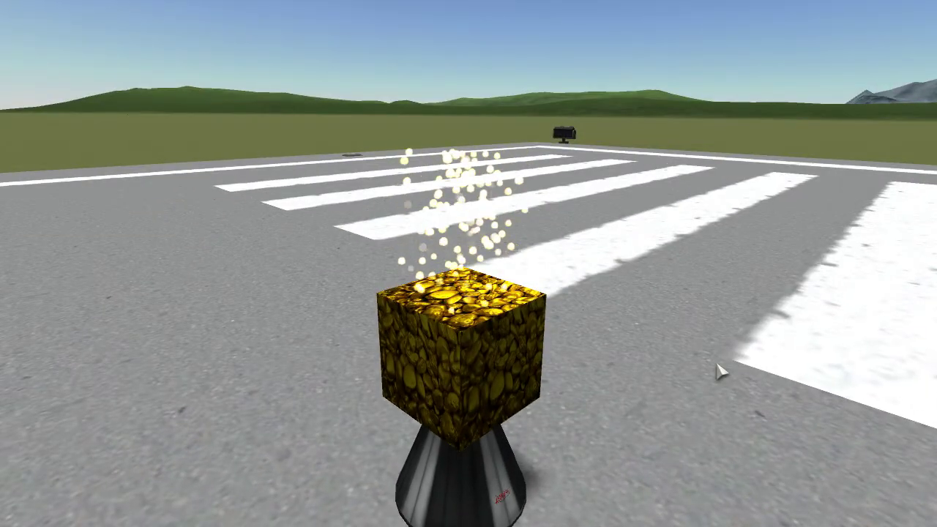